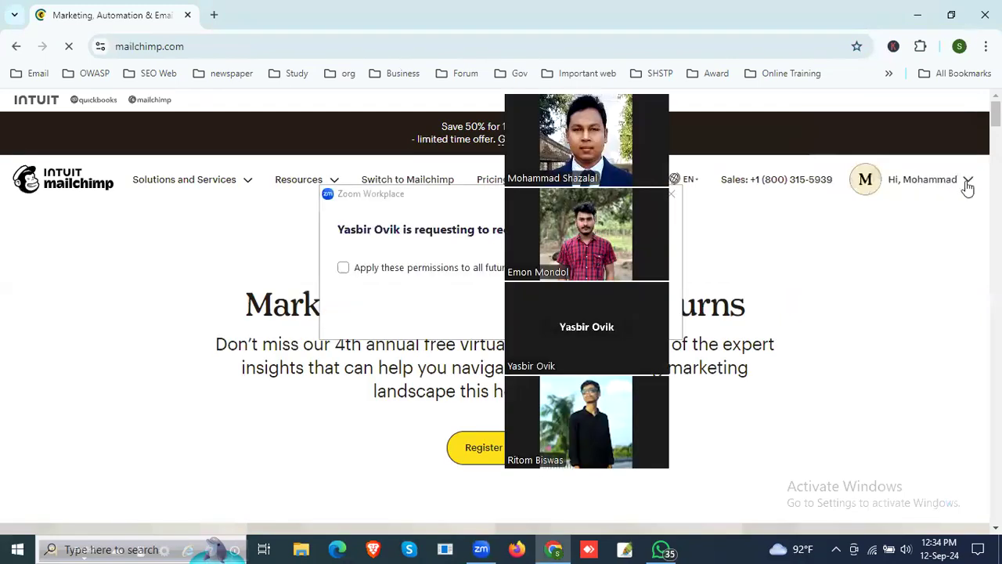
Step: Open the account page, dismiss the recording-permission request, and log out of the signed-in account
click(968, 183)
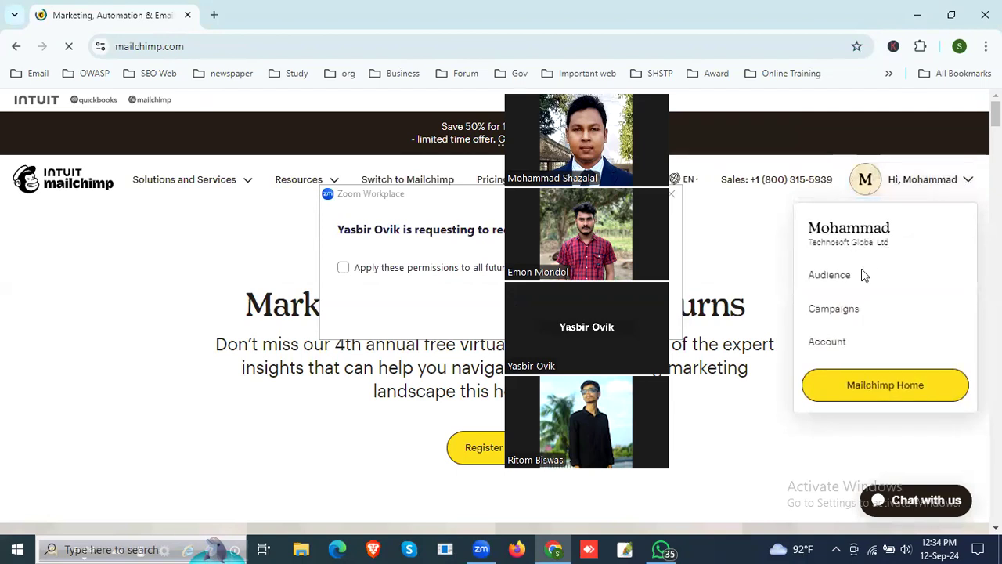
click(844, 344)
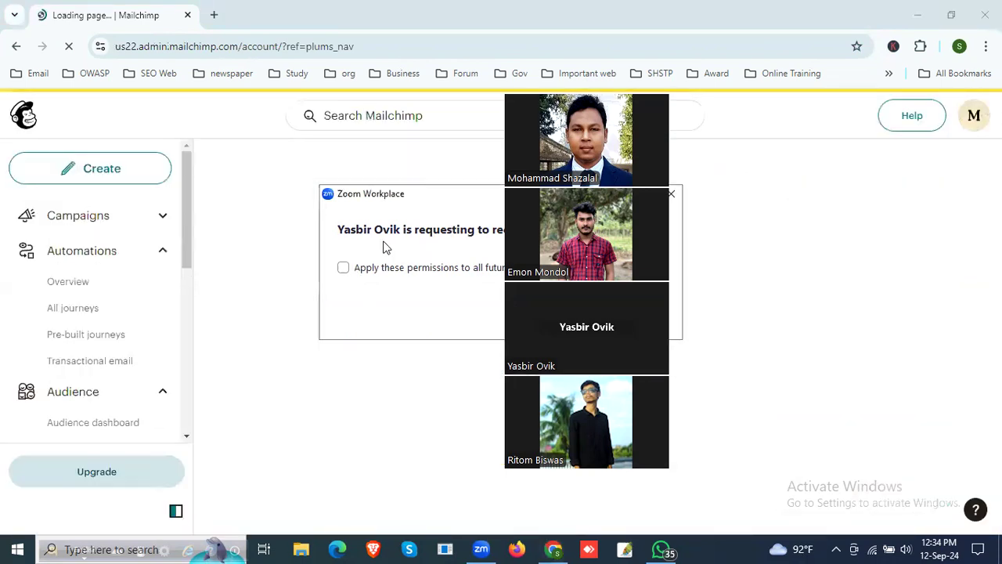
click(671, 194)
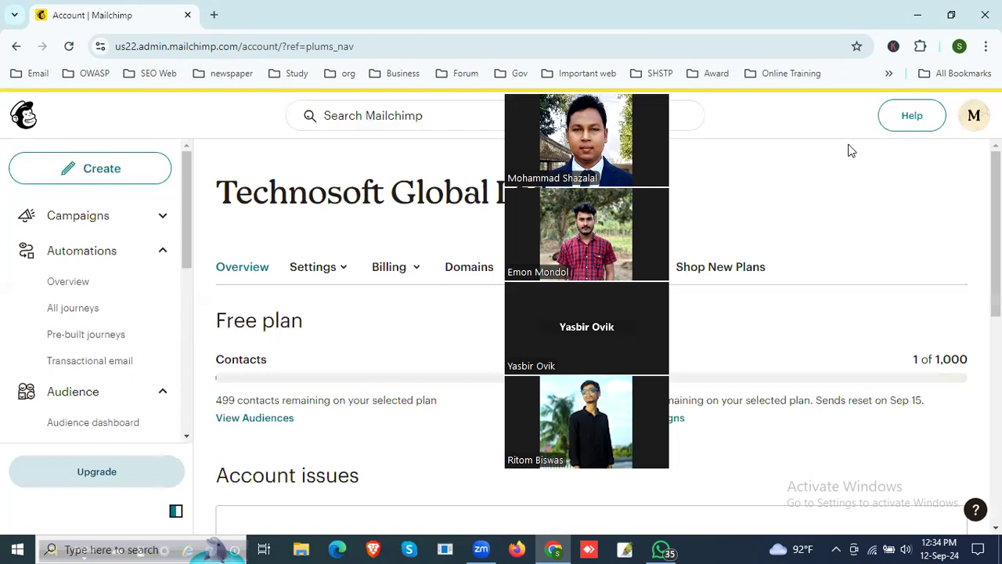
click(974, 115)
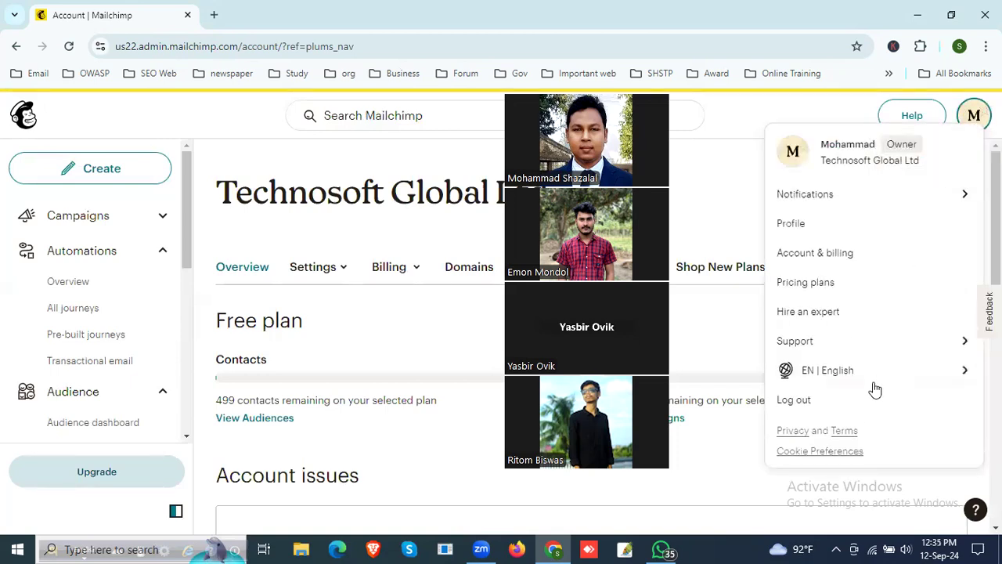
click(794, 400)
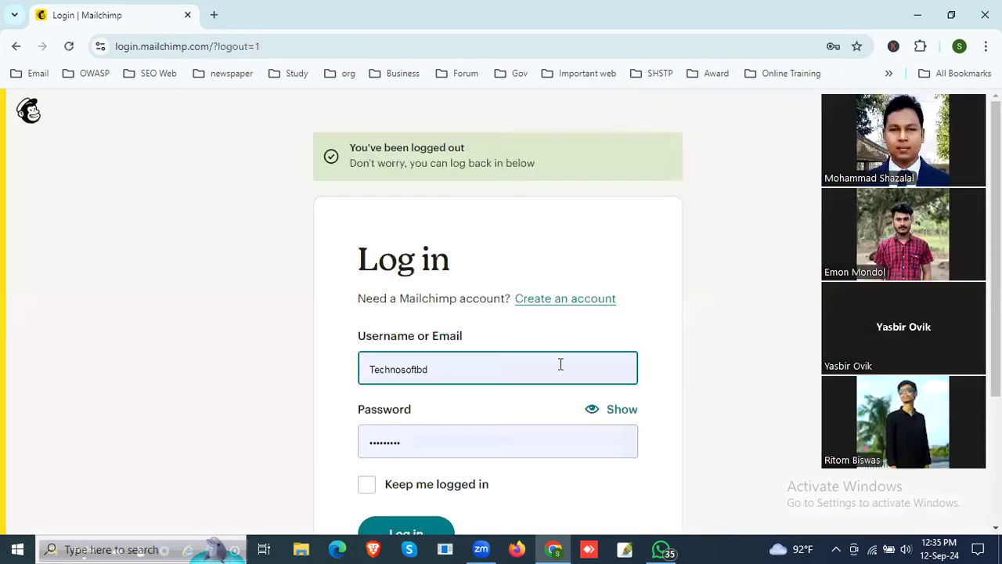
Step: Open the sign-up form for creating a new Mailchimp account
scroll(490, 455, down, 3)
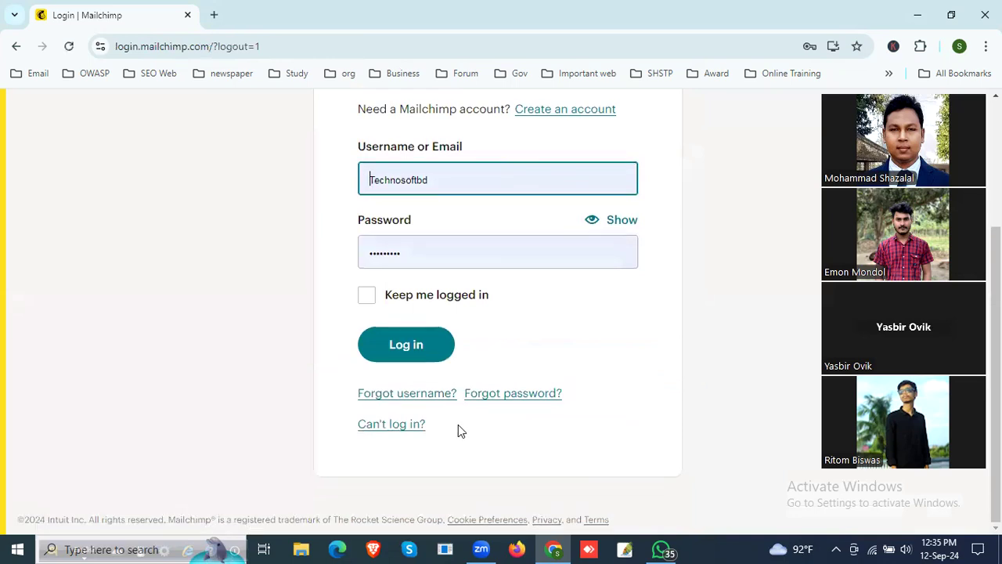
scroll(458, 424, up, 3)
click(547, 260)
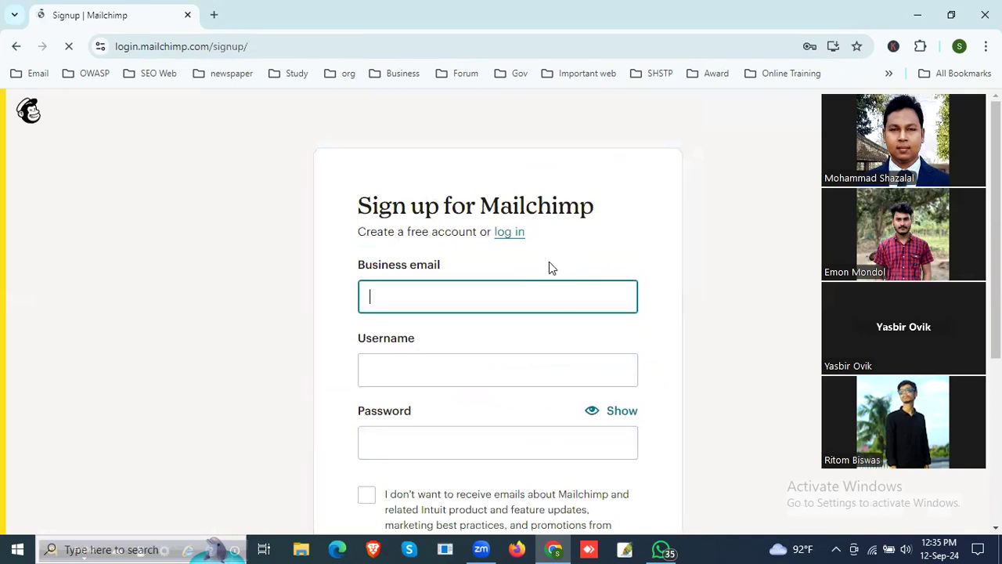
scroll(547, 265, down, 2)
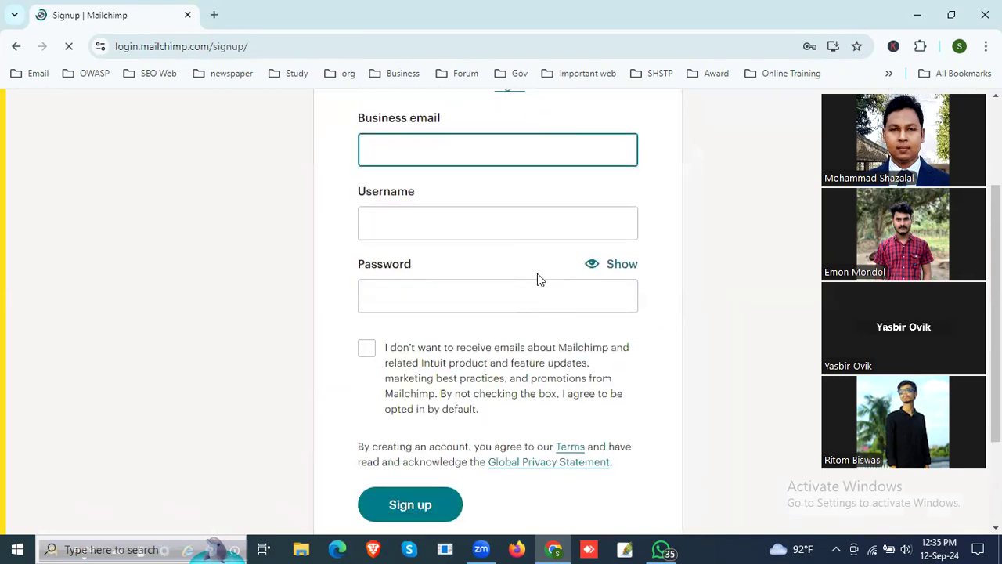
scroll(548, 305, up, 1)
click(437, 222)
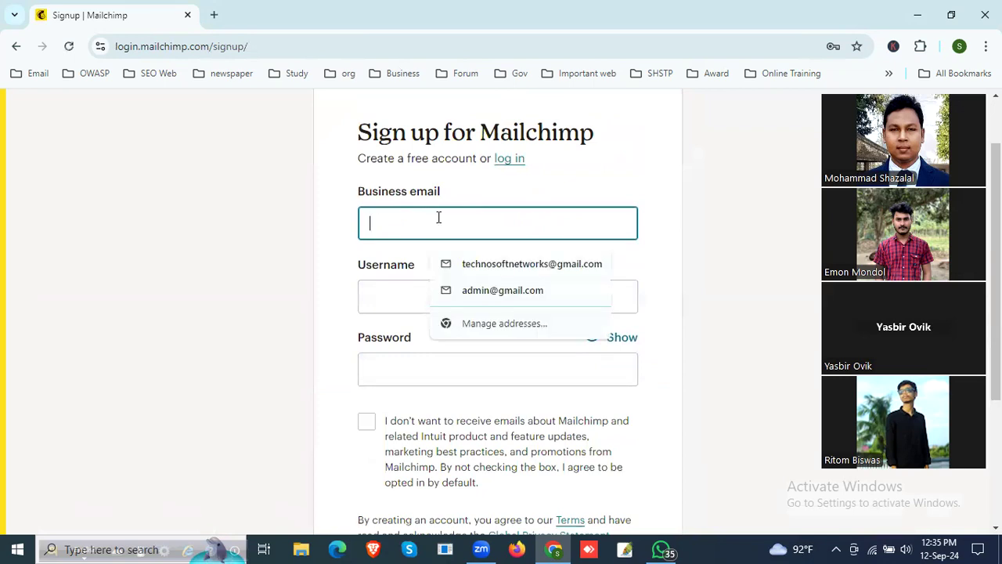
text(shs)
key(BackSpace)
key(BackSpace)
key(BackSpace)
key(Escape)
text(t)
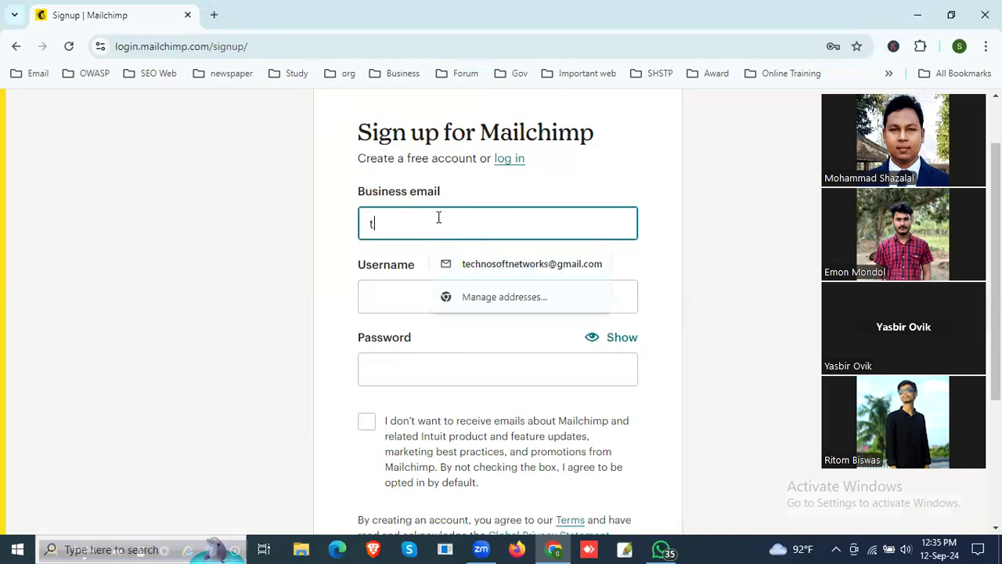
key(BackSpace)
text(tech)
key(BackSpace)
key(BackSpace)
key(BackSpace)
text(ech)
key(BackSpace)
key(BackSpace)
key(BackSpace)
key(BackSpace)
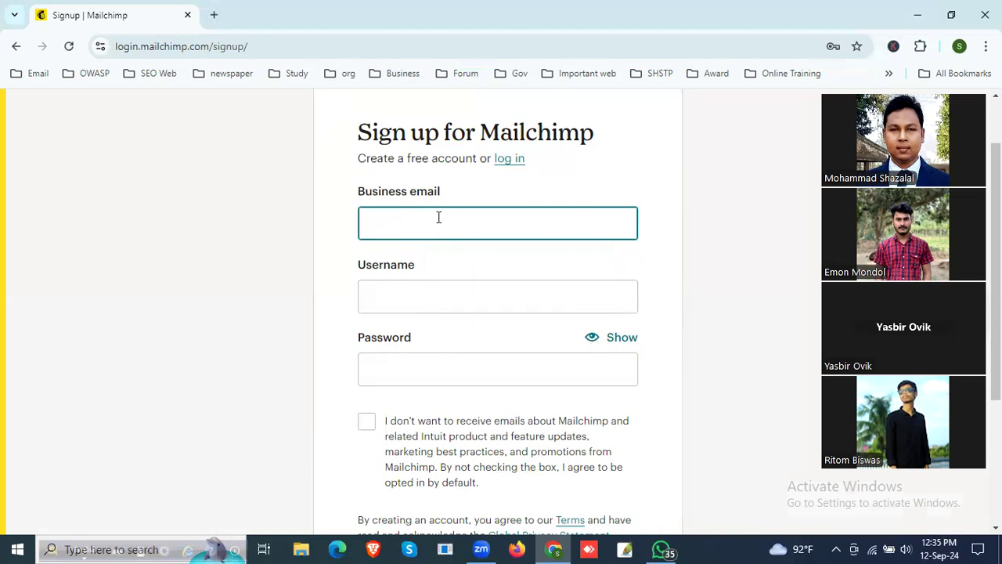
Step: Open the Gmail inbox in a new browser tab alongside the sign-up form
click(223, 22)
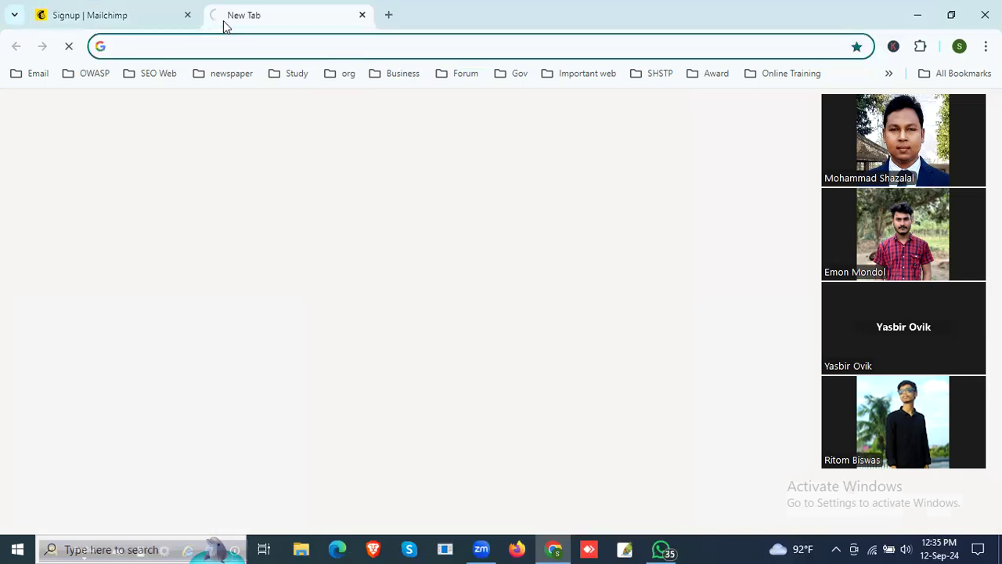
text(gm)
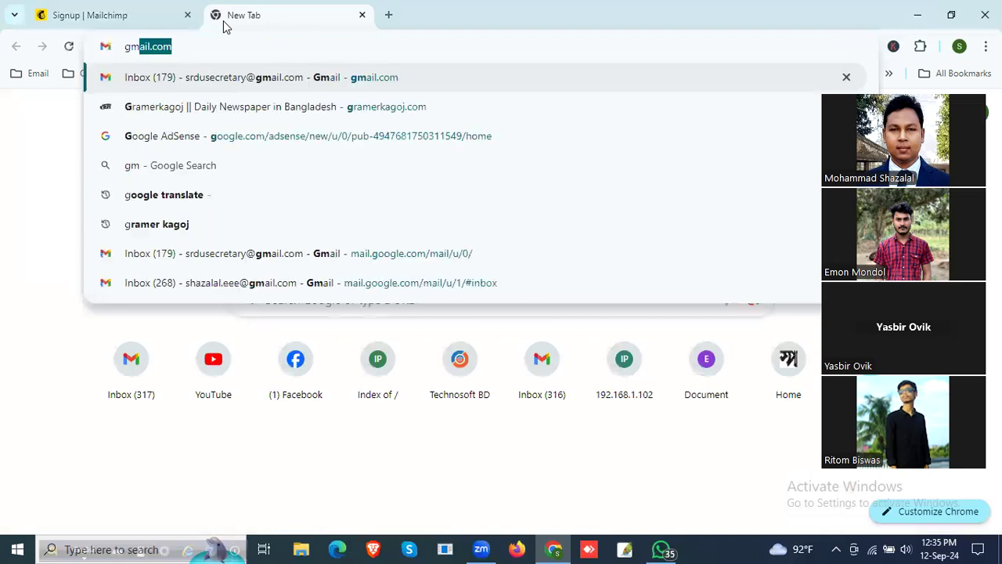
key(Return)
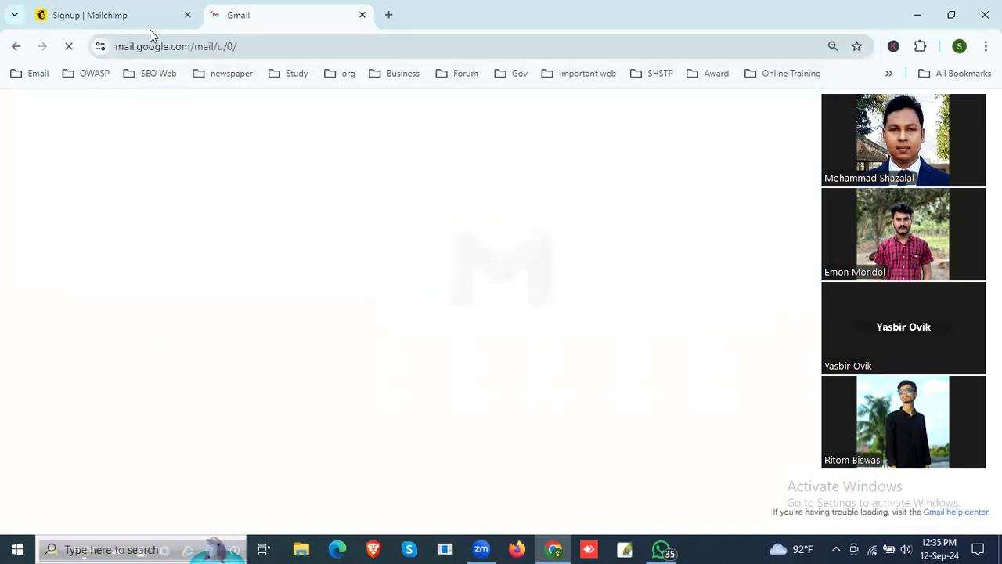
click(116, 14)
click(282, 14)
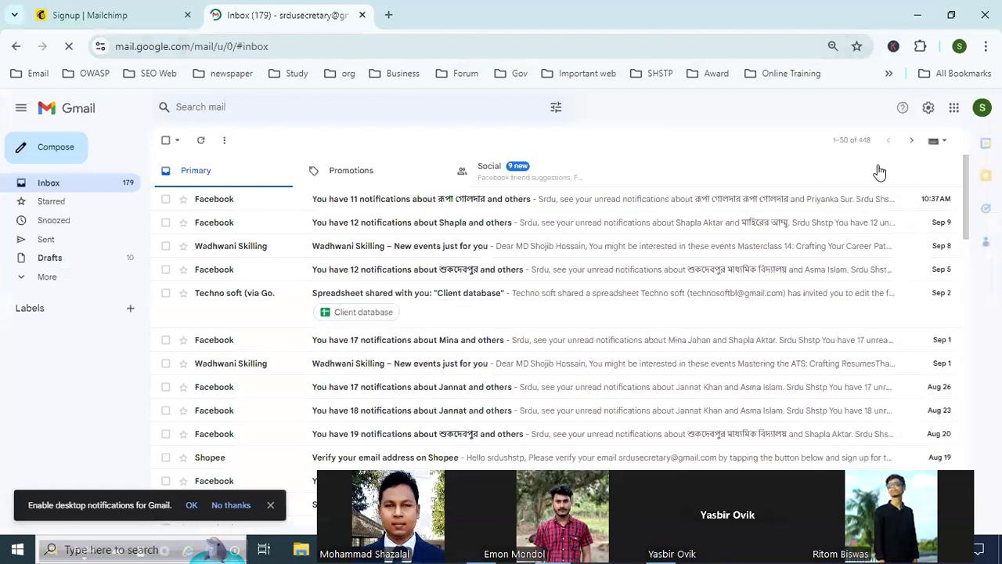
Step: Open another Google account's inbox in its own tab and close the first inbox tab
click(982, 108)
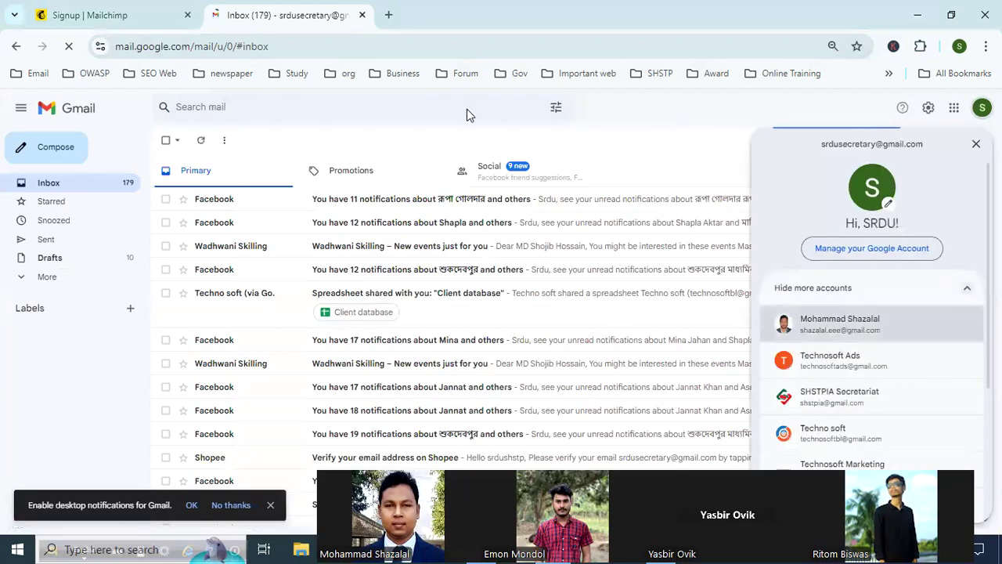
click(363, 17)
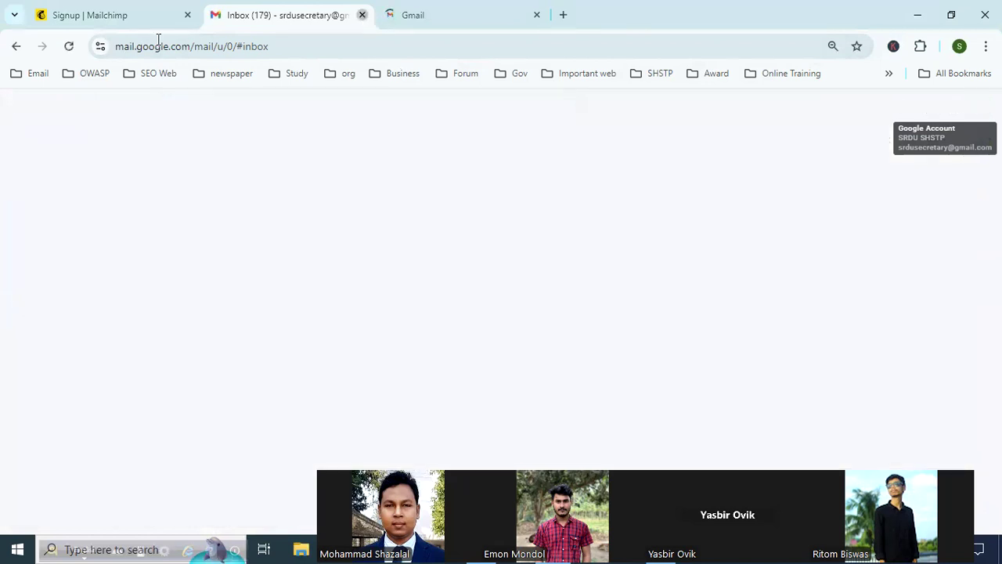
click(129, 19)
click(431, 224)
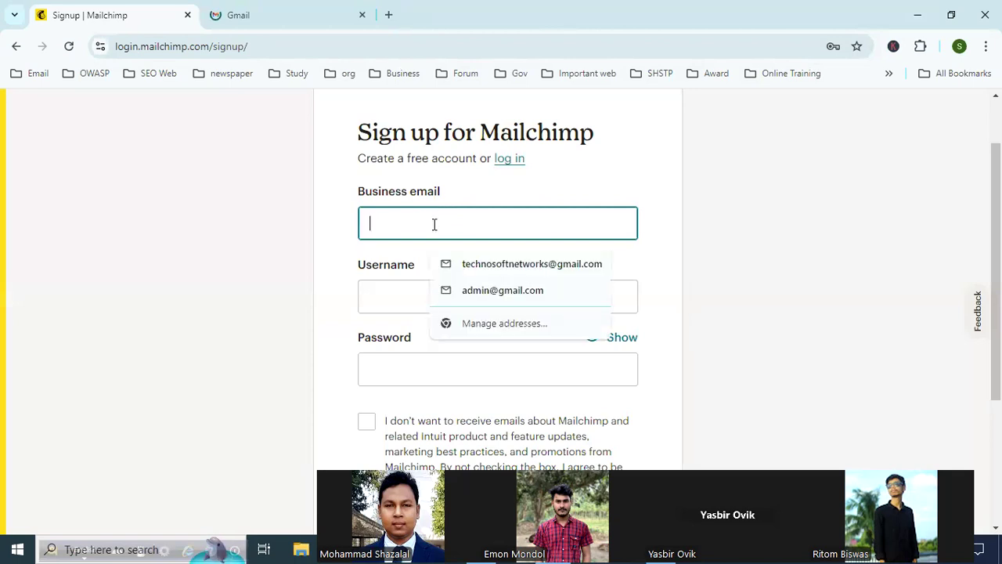
click(288, 6)
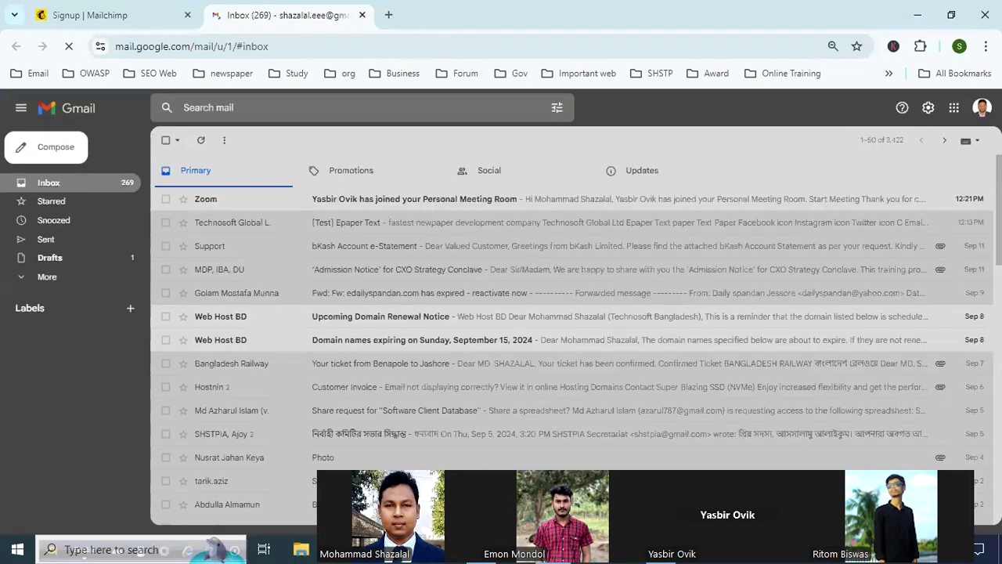
Step: Open the inbox of the default SRDU SHSTP account from the list of signed-in Google accounts
click(981, 107)
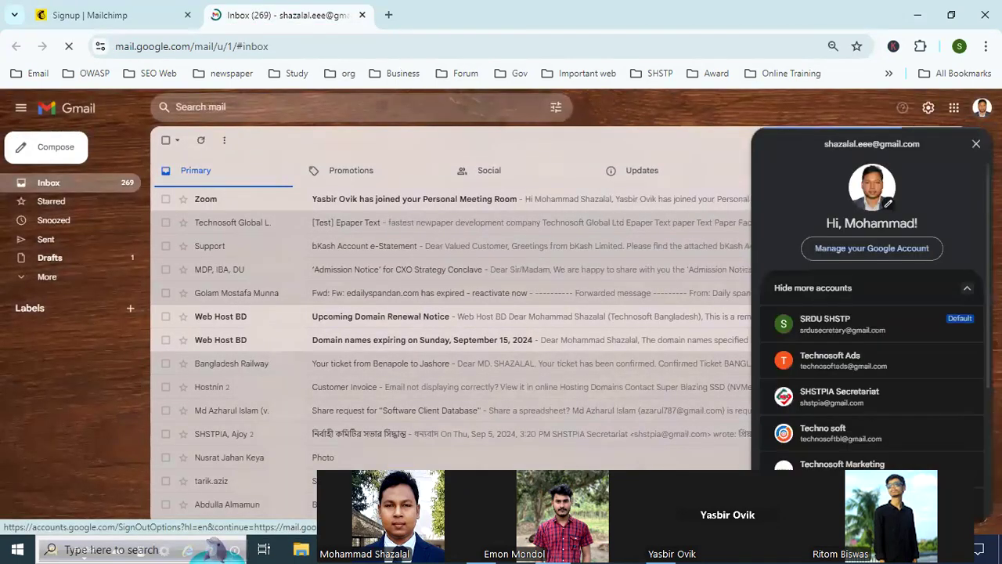
scroll(893, 262, down, 2)
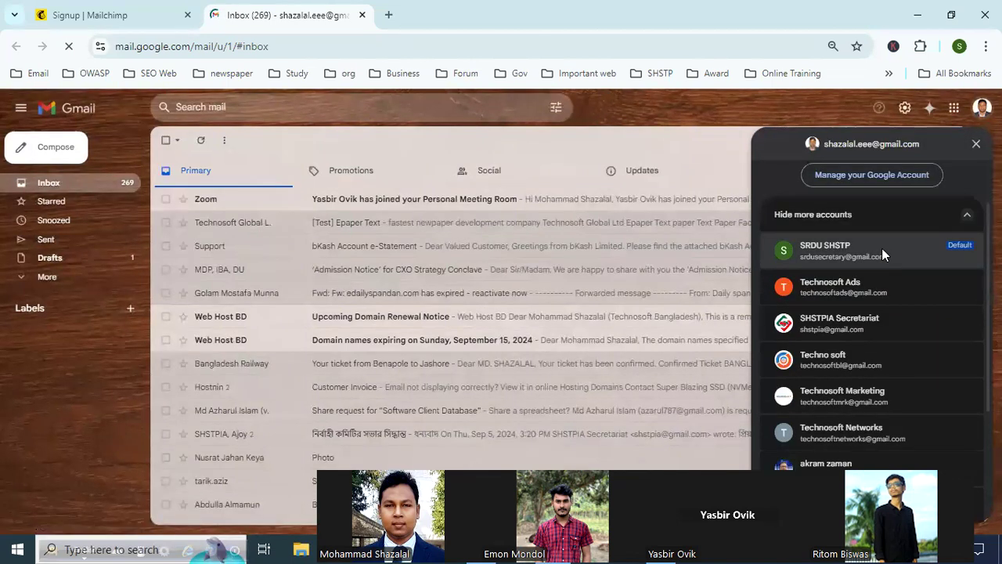
click(882, 249)
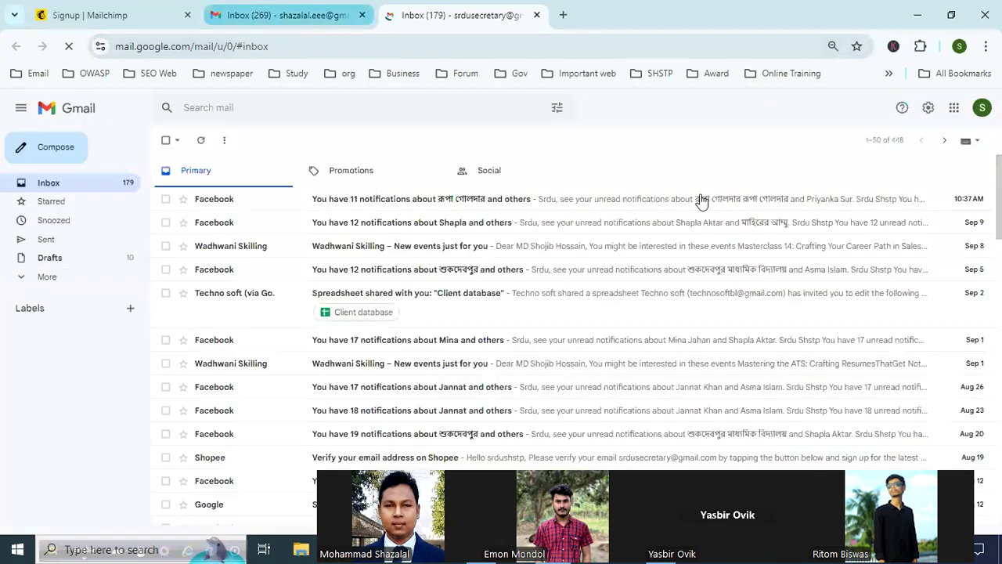
Step: Copy the Gmail account's email address into the sign-up form's business email and accept it as the username
click(982, 107)
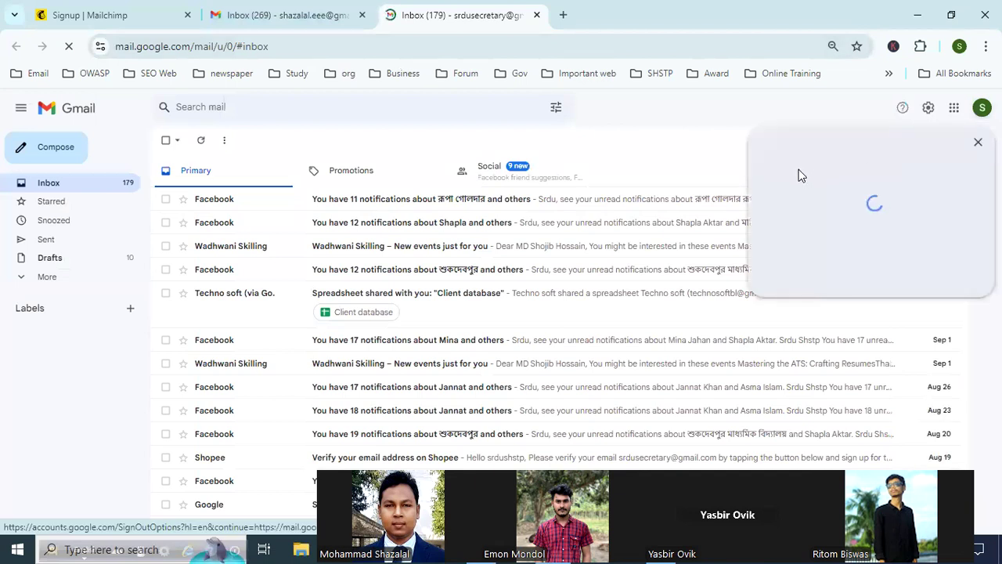
drag(822, 143, 925, 144)
key(ctrl+c)
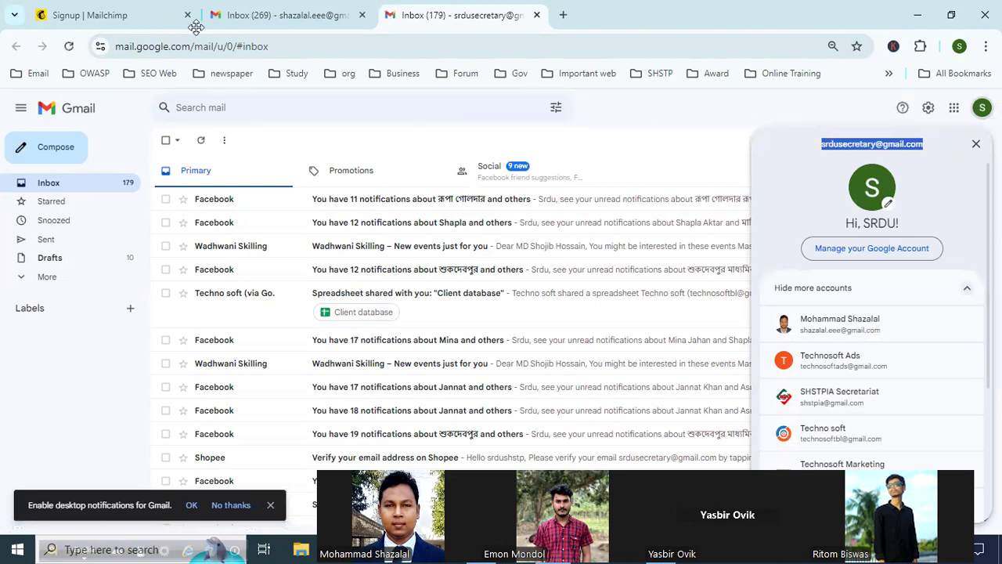
key(ctrl+1)
click(396, 223)
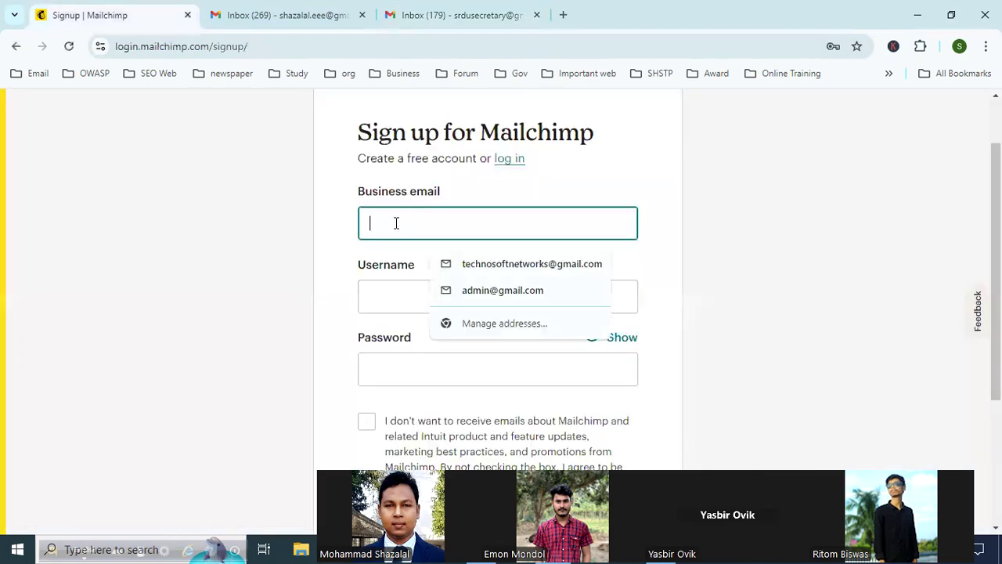
key(ctrl+v)
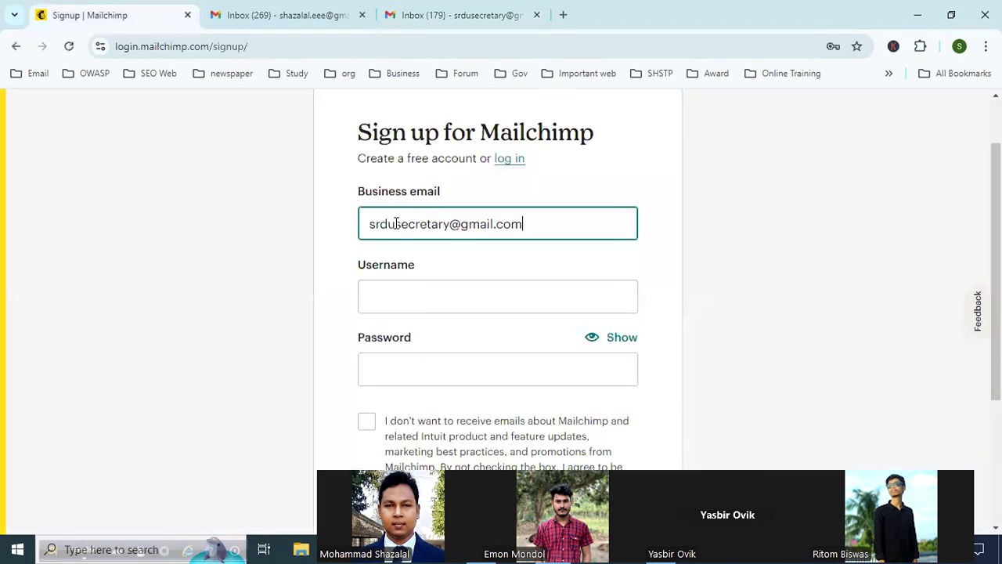
click(409, 298)
scroll(351, 300, down, 1)
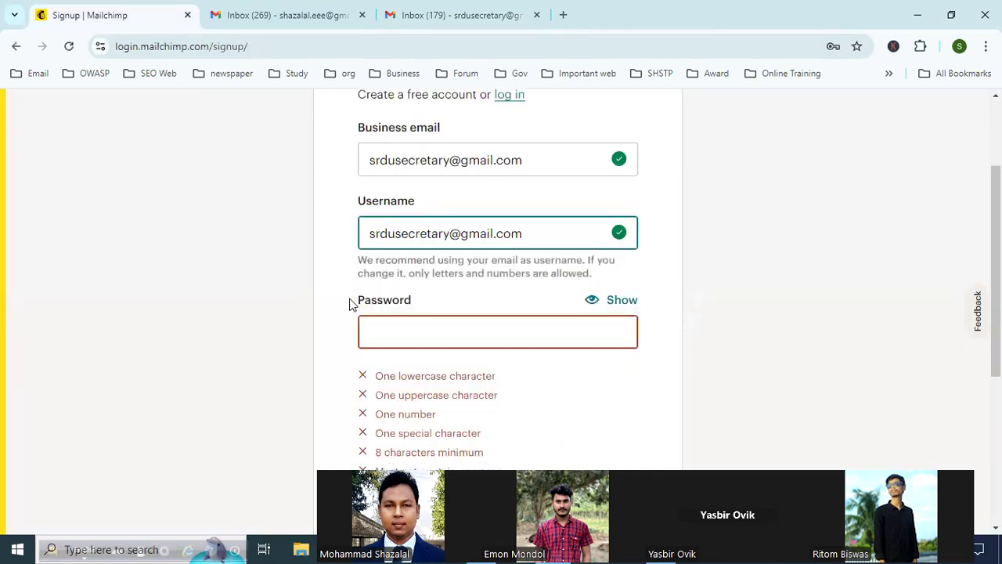
Step: Enter an account password in the sign-up form that meets the listed character requirements
click(432, 324)
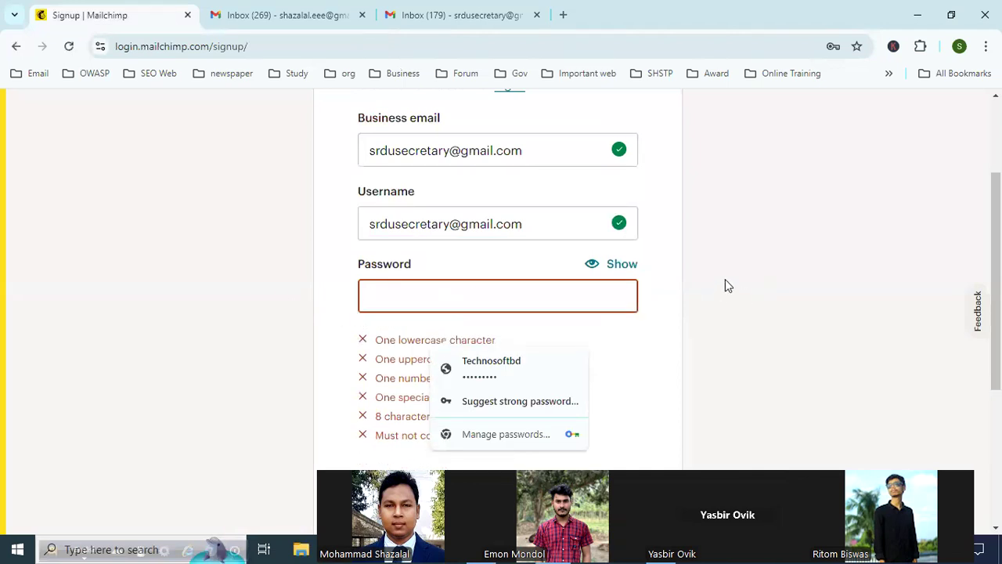
scroll(723, 278, down, 1)
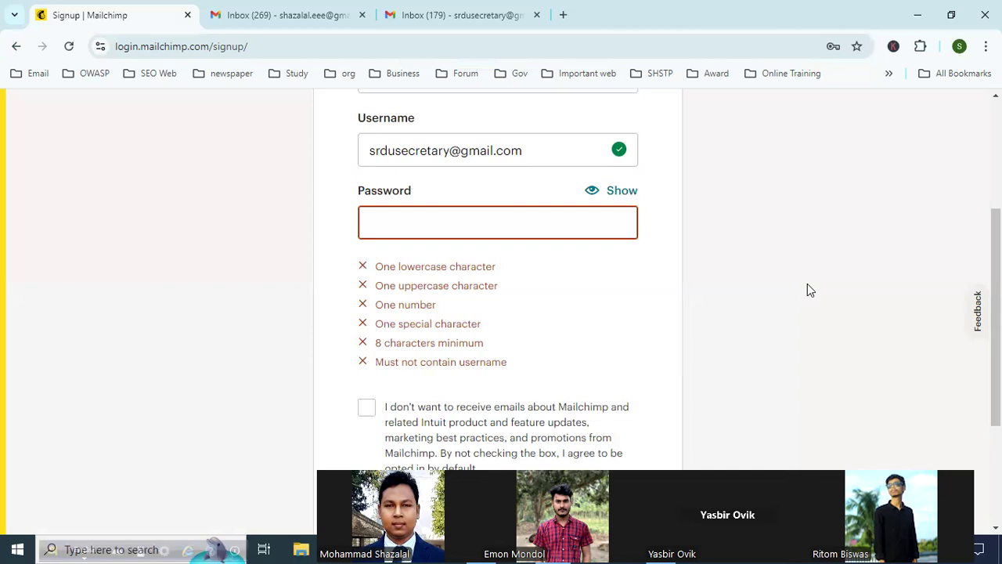
text(Sr)
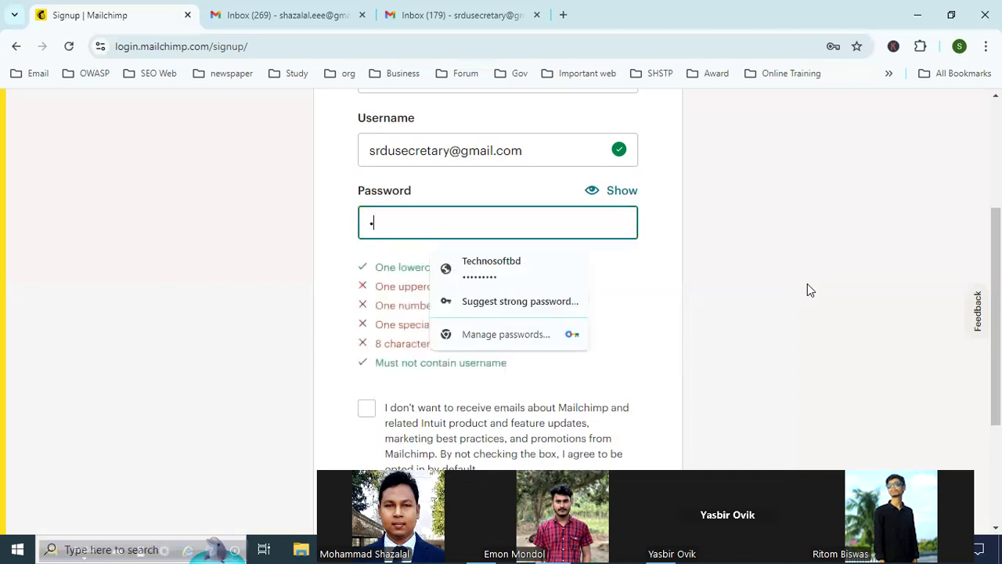
text(••@•••••)
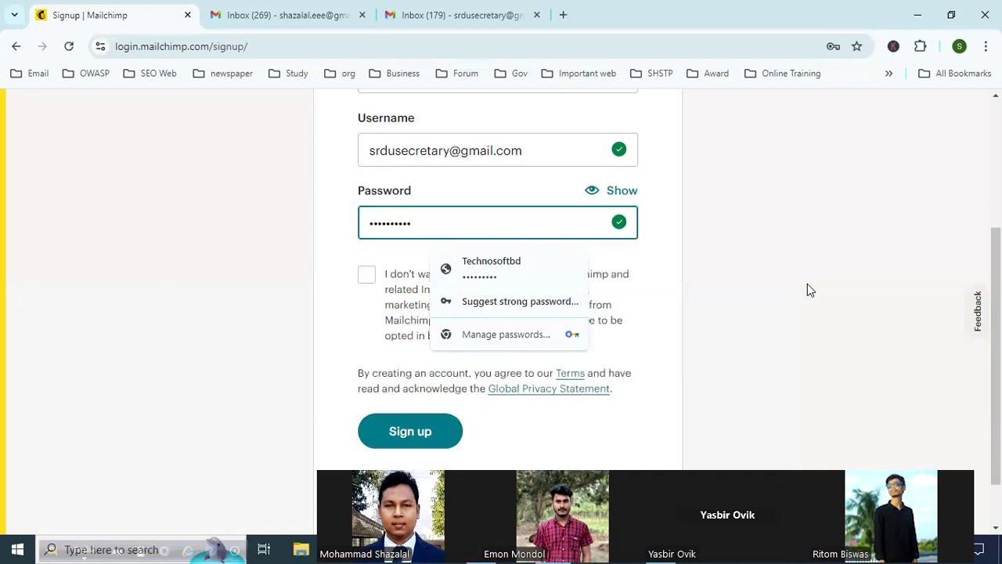
click(151, 308)
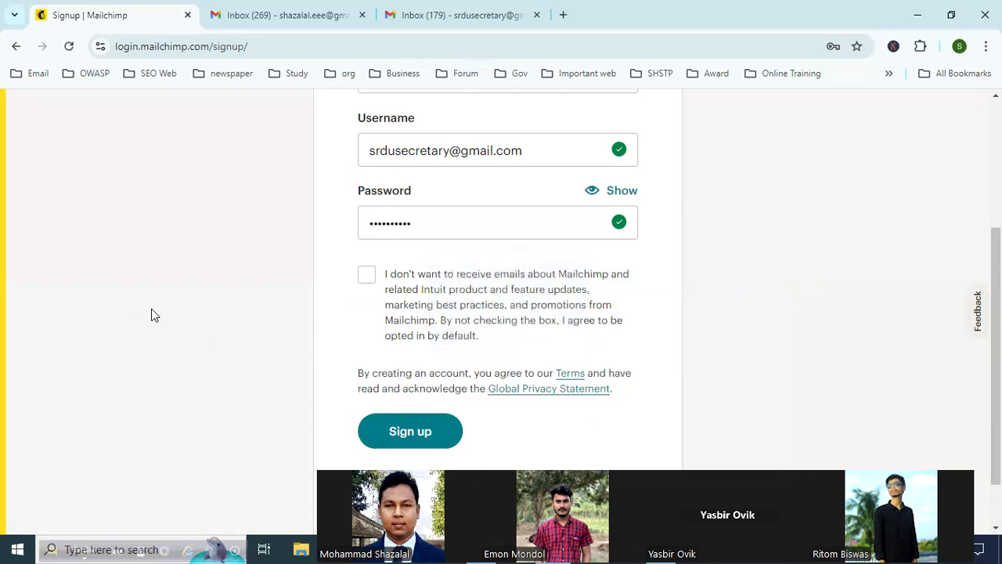
Step: Clear the sign-up password and begin a new one with a lowercase and an uppercase character
drag(427, 222, 317, 241)
key(BackSpace)
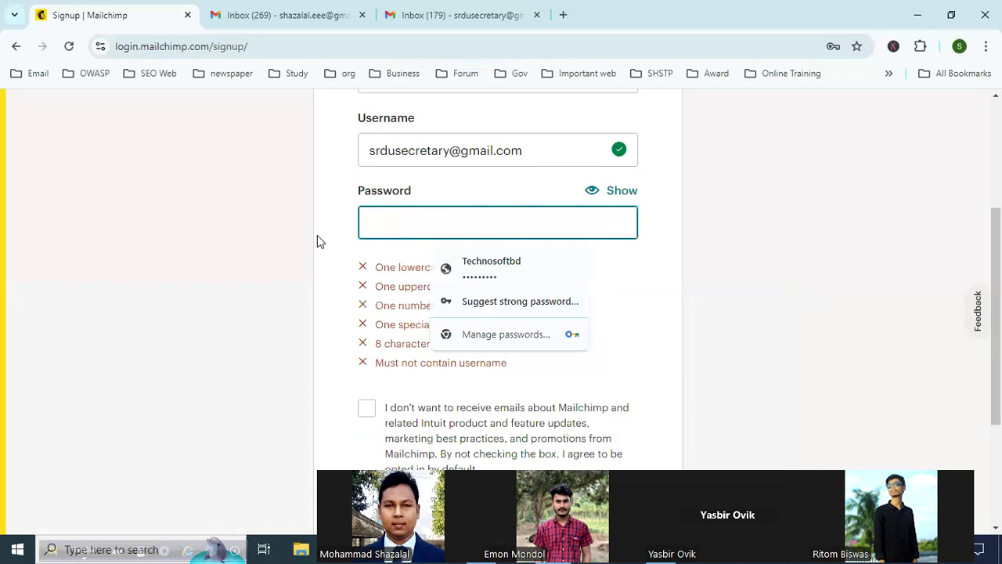
text(s)
click(652, 279)
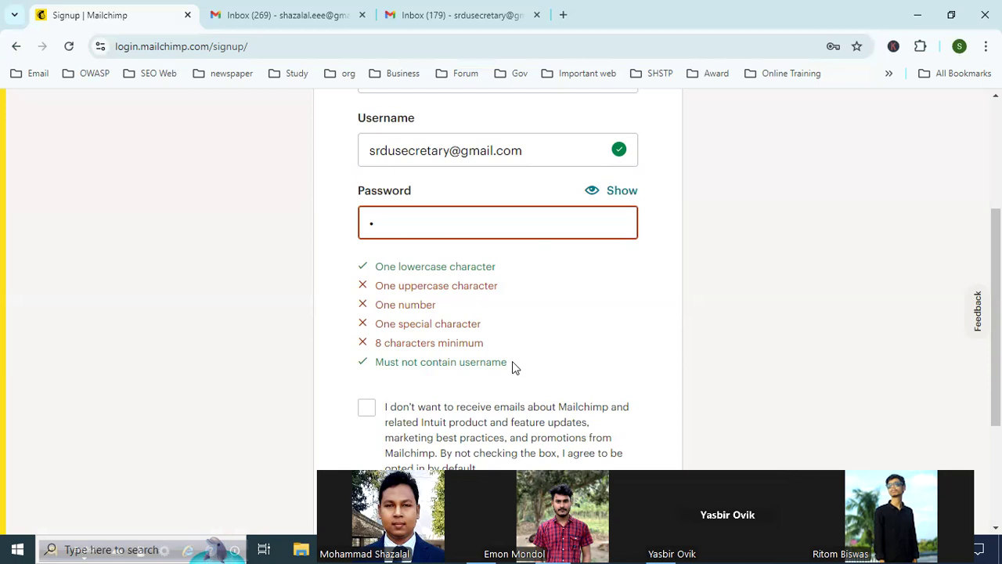
click(404, 224)
text(•)
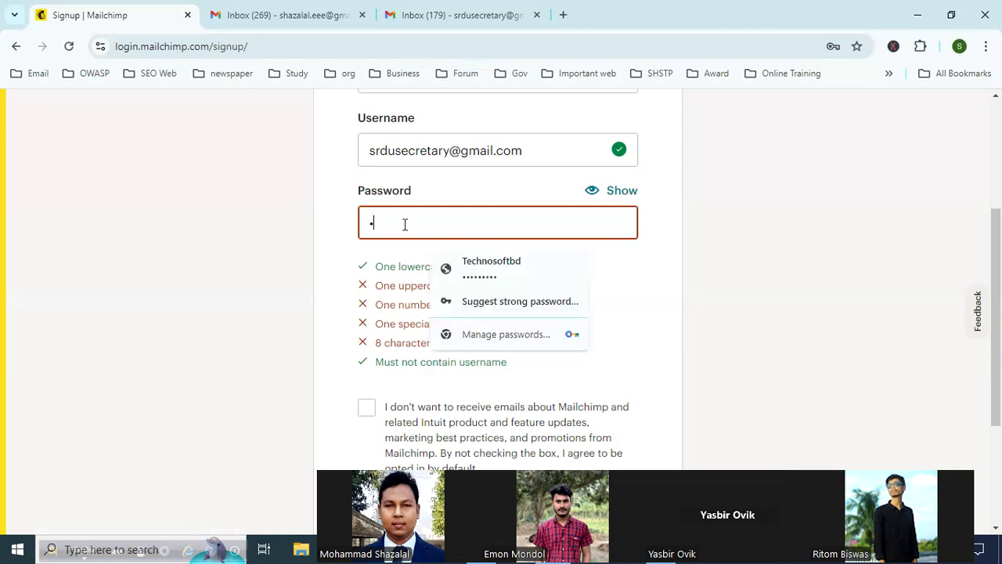
text(•)
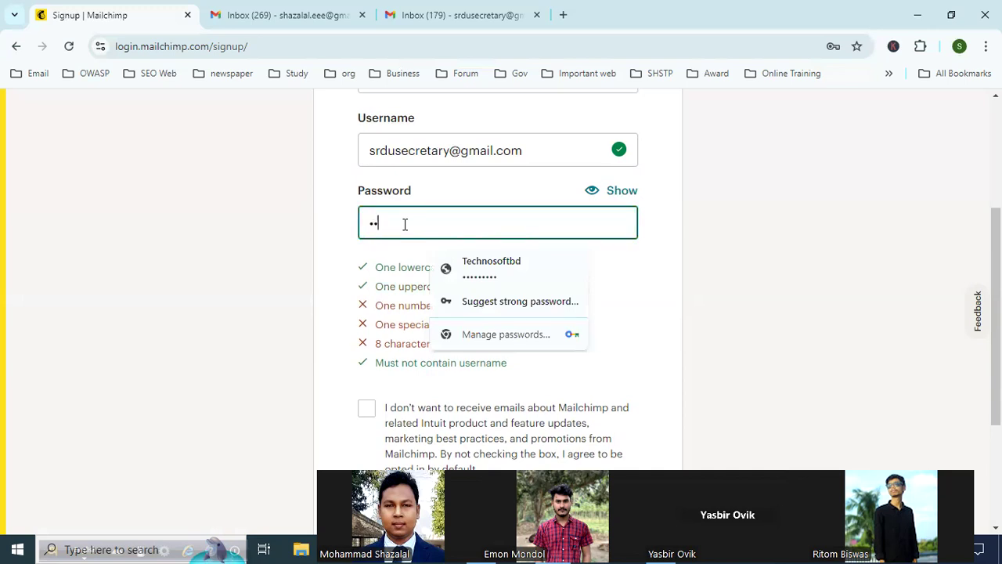
click(659, 281)
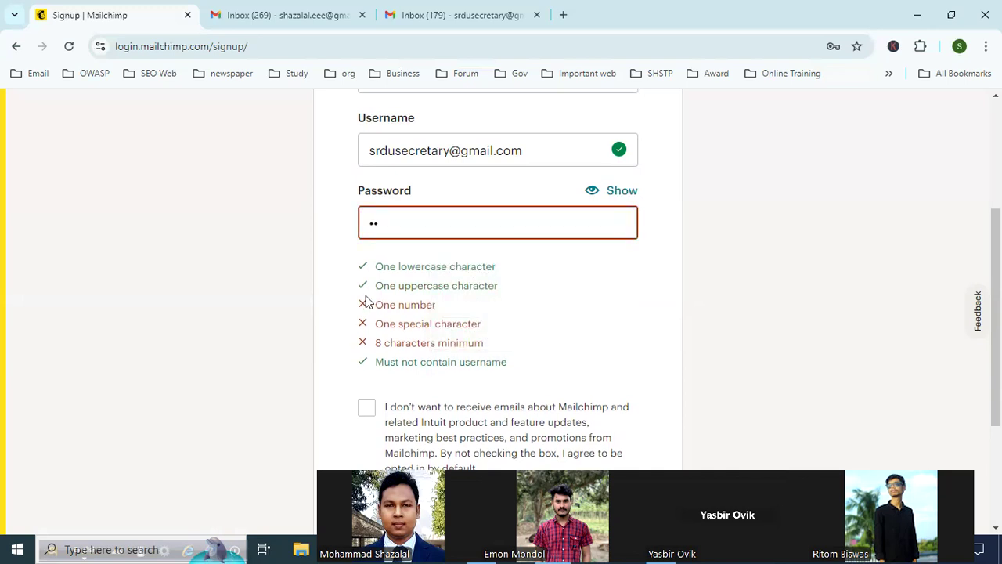
Step: Complete the account password with a special character, numbers and enough characters to reach the eight-character minimum
click(408, 225)
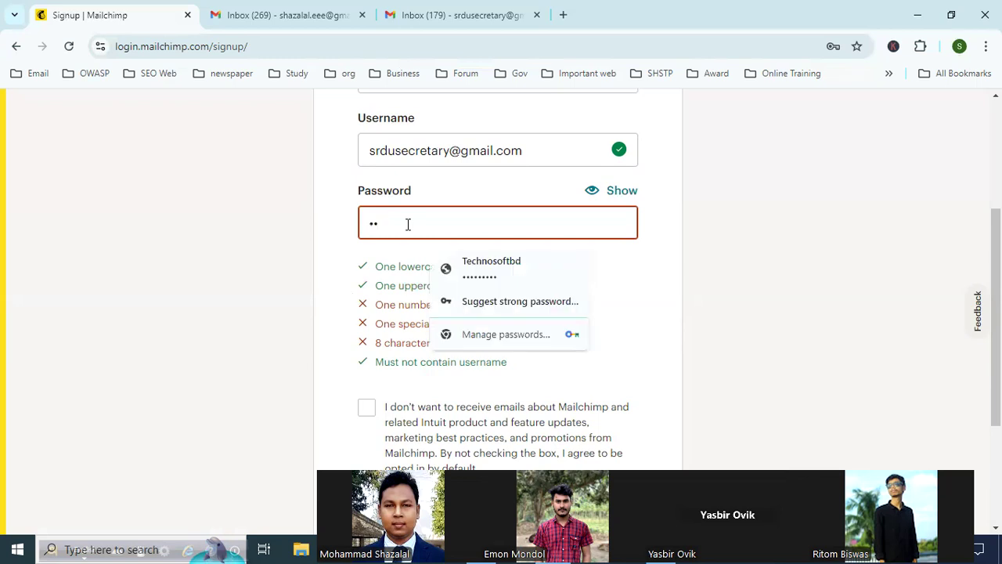
text(••@)
click(626, 302)
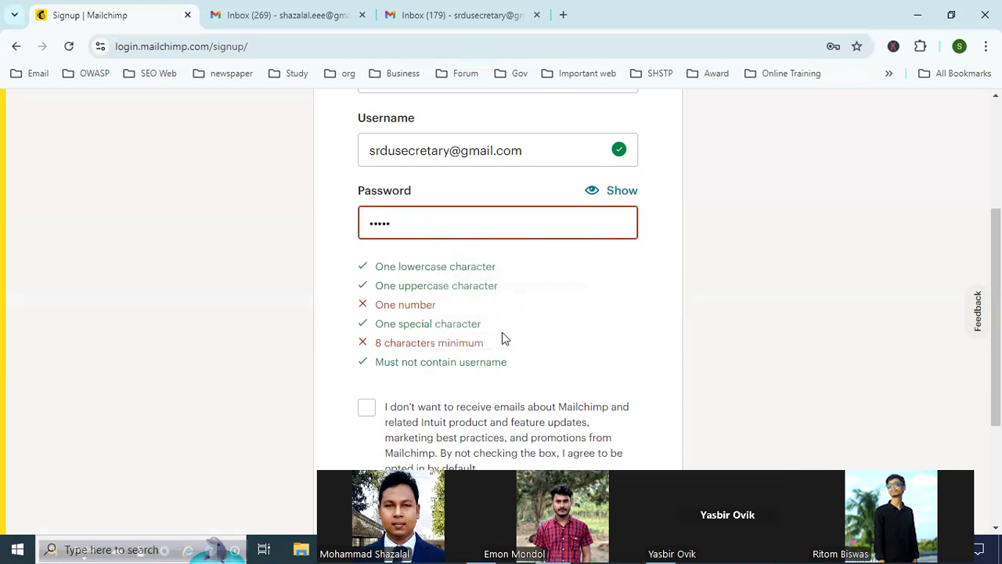
click(419, 224)
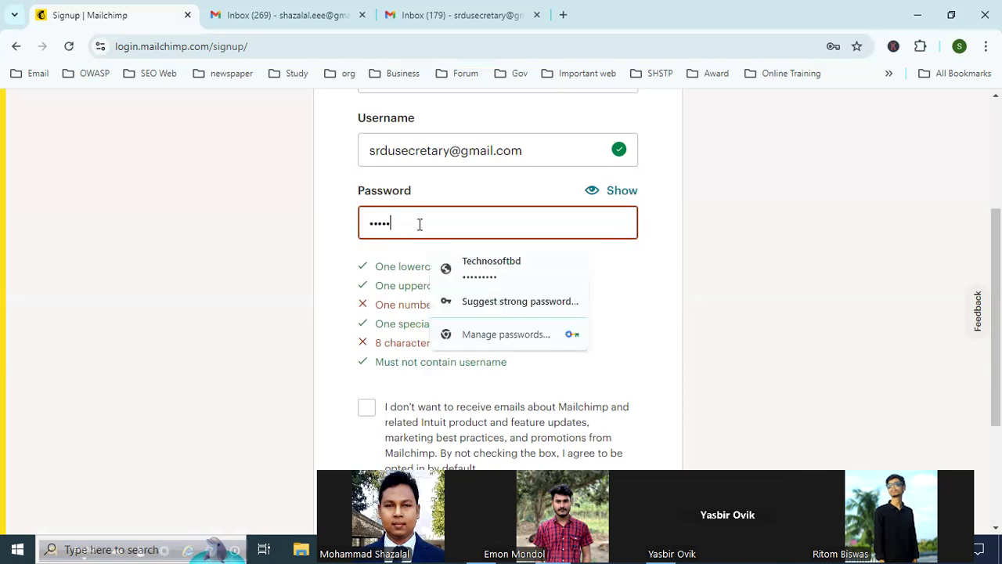
text(12)
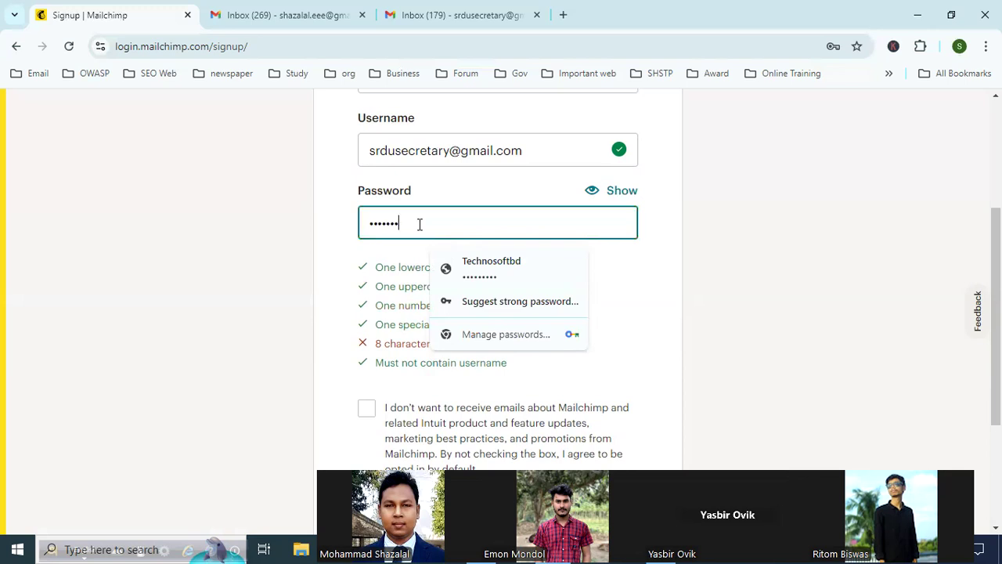
click(419, 303)
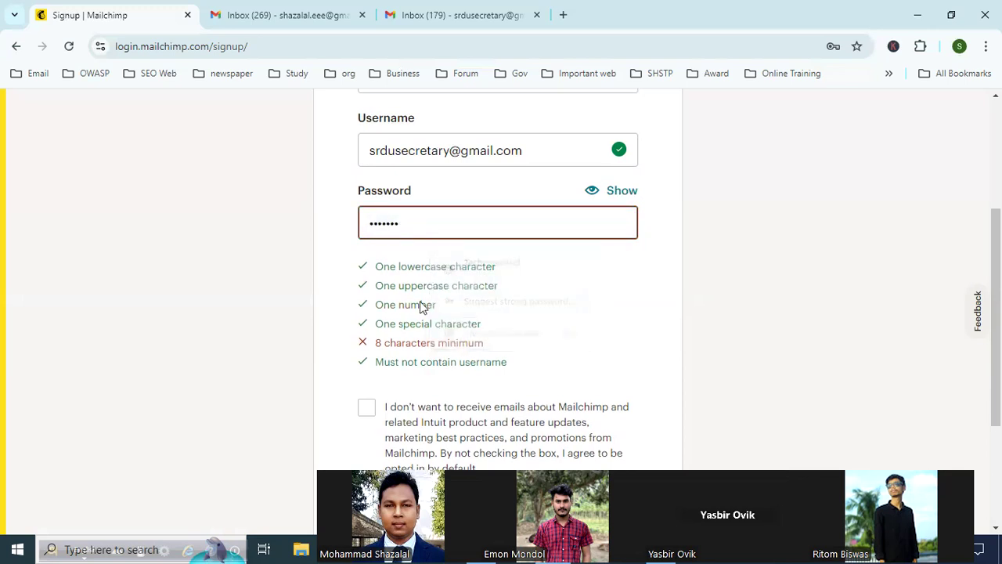
click(425, 225)
text(***)
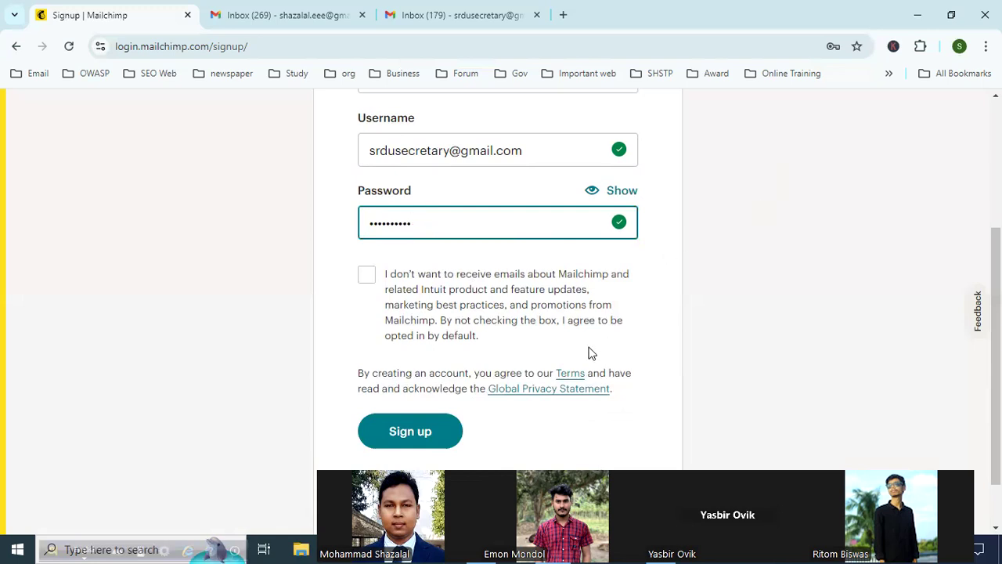
Step: Submit the Mailchimp sign-up form and choose never to save the password in the browser
click(422, 441)
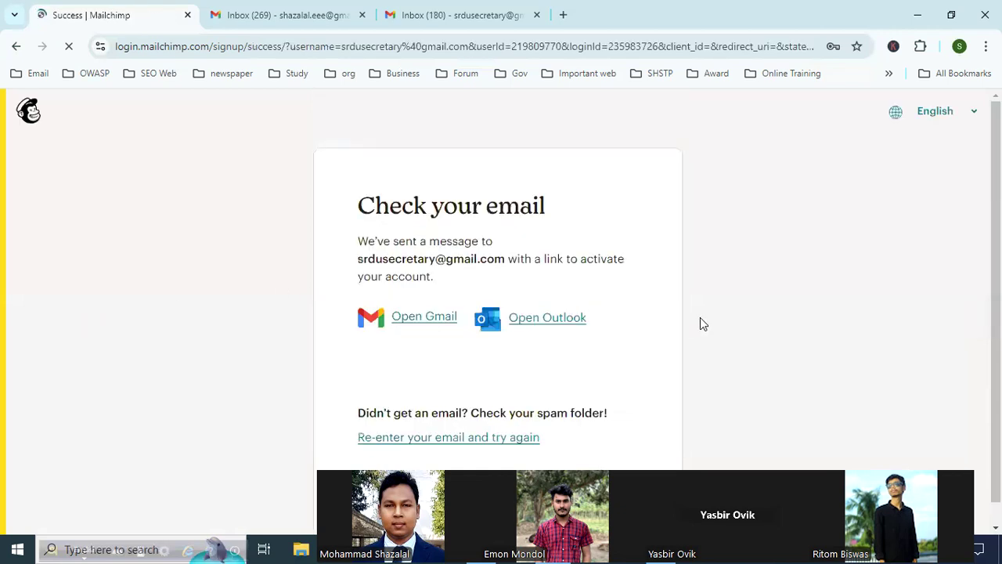
scroll(689, 317, down, 1)
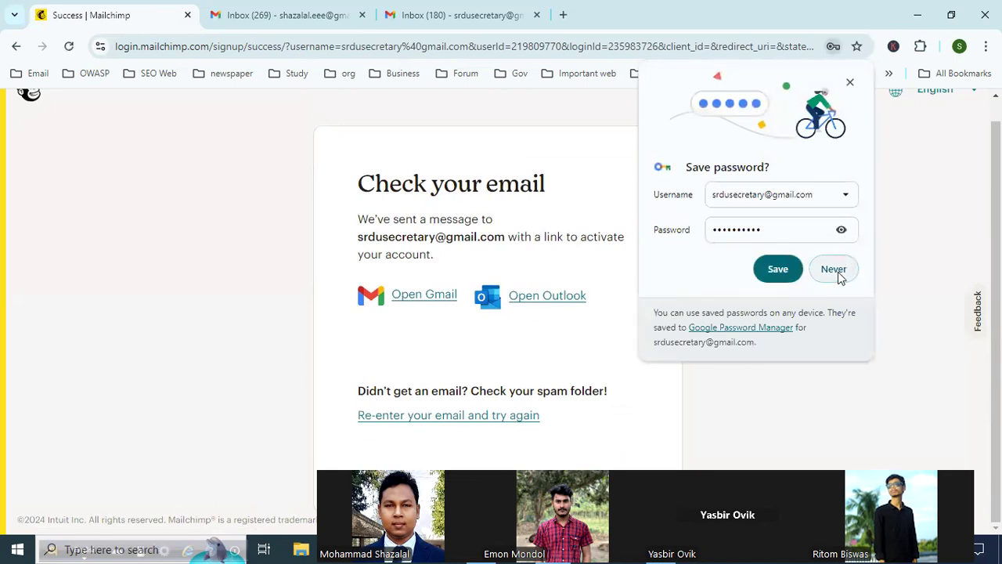
click(836, 274)
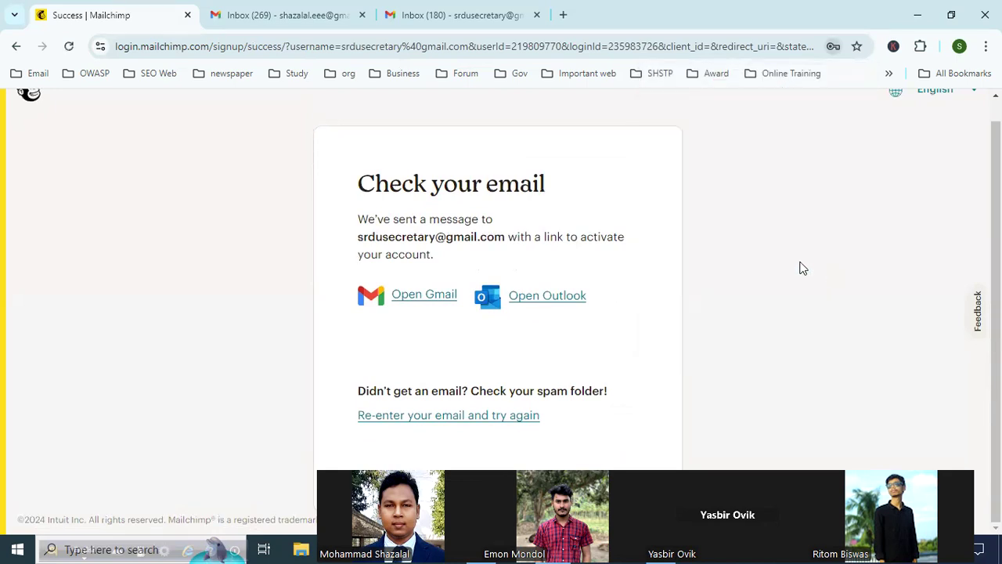
Step: Open the "Activate your Mailchimp account" email in the sign-up address's Gmail inbox and activate the account from it
click(462, 15)
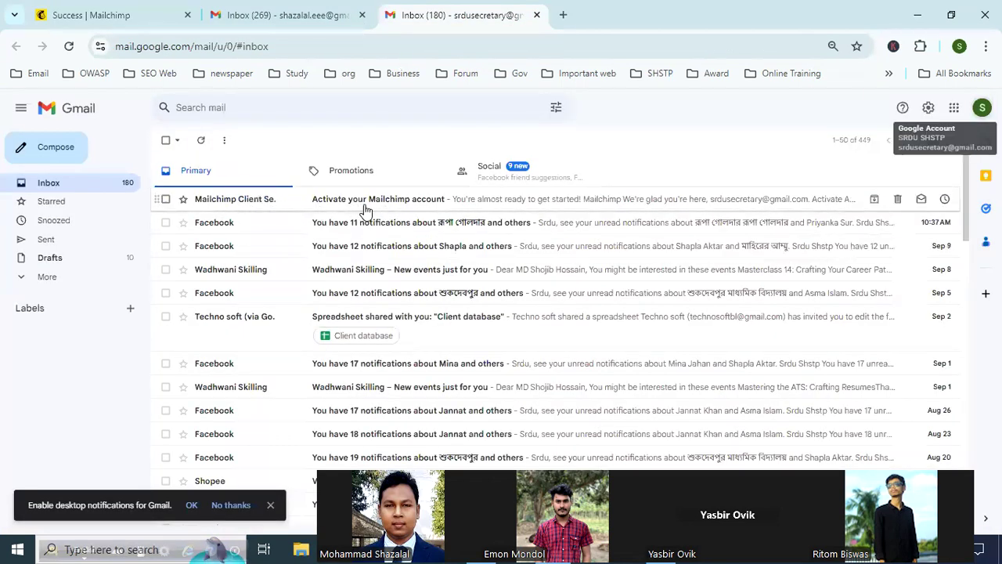
click(424, 203)
scroll(569, 259, down, 3)
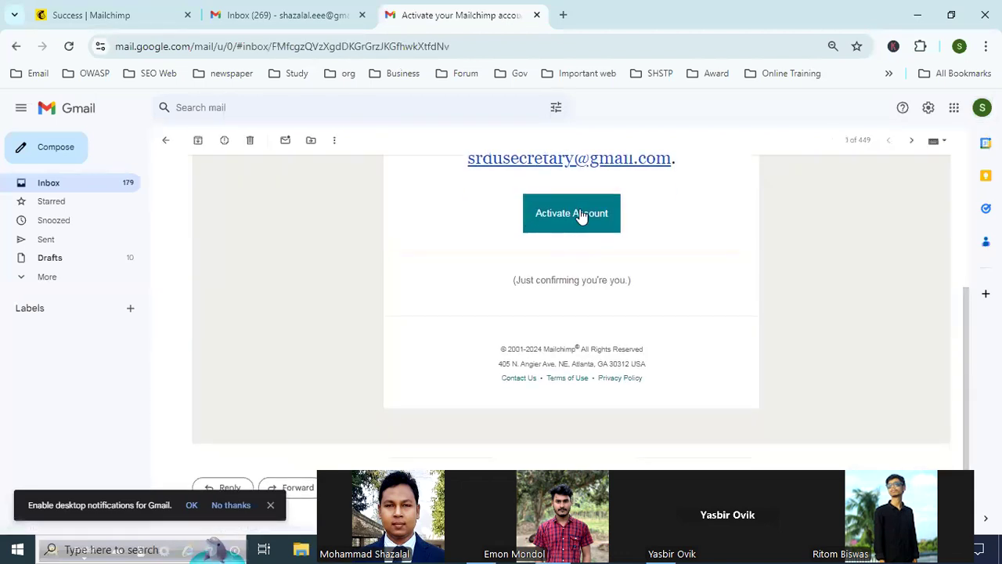
scroll(403, 274, up, 1)
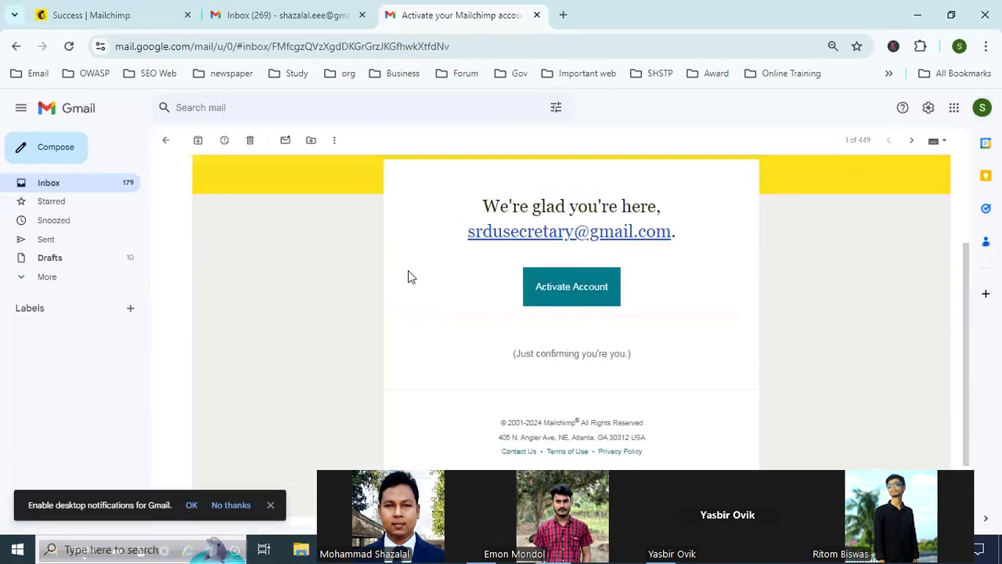
click(579, 293)
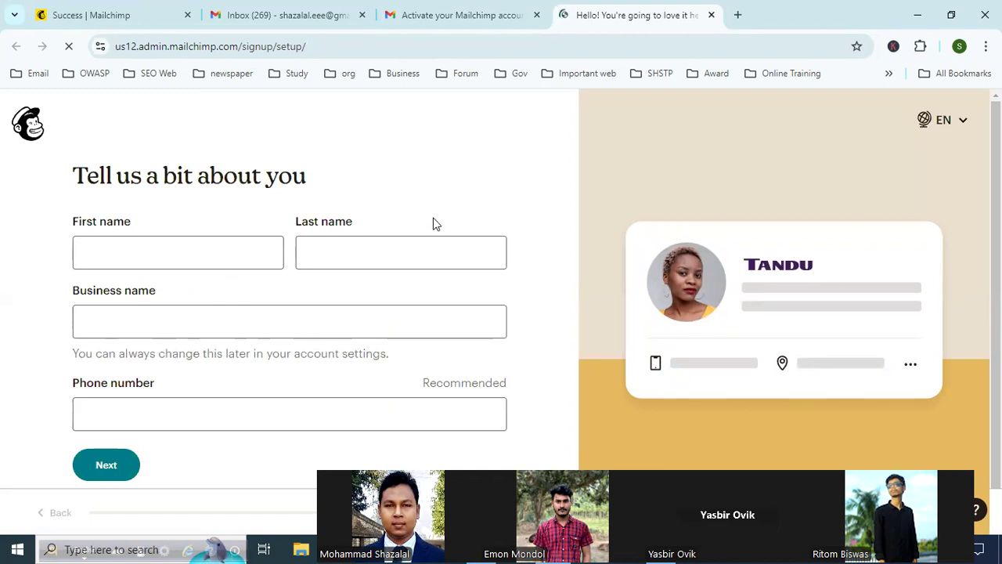
Step: Enter a person's first name in the "Tell us a bit about you" form
scroll(250, 262, down, 1)
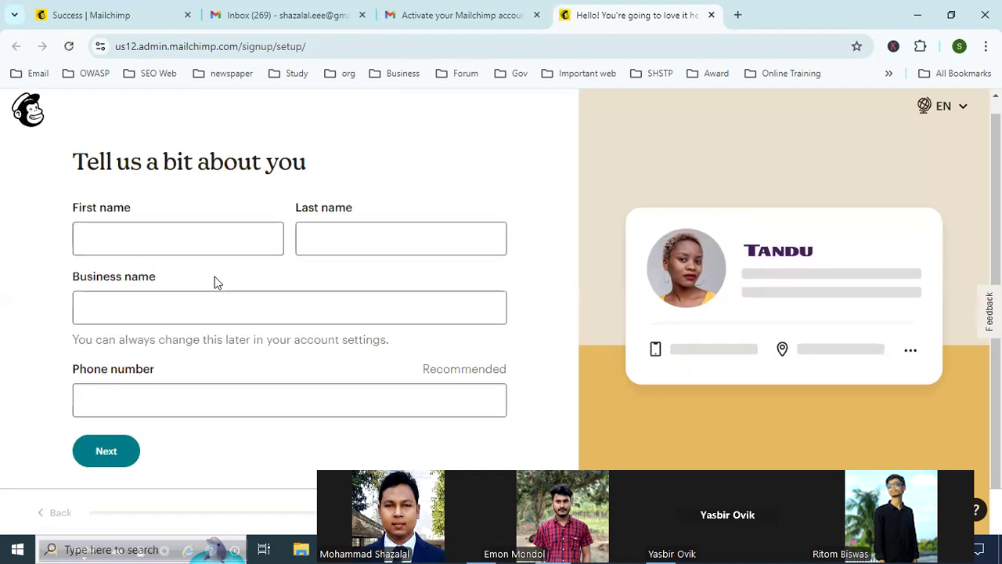
click(191, 234)
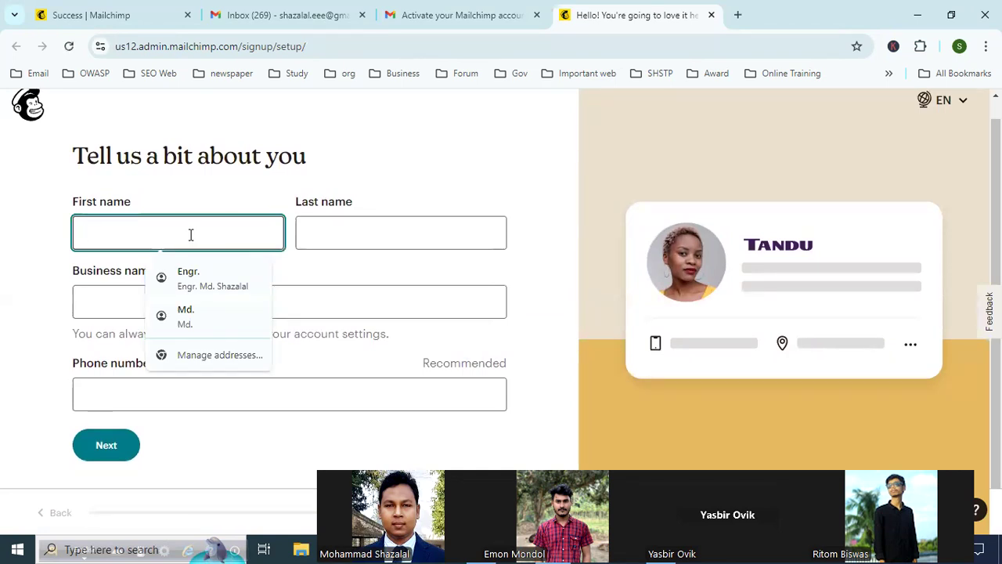
text(Moh)
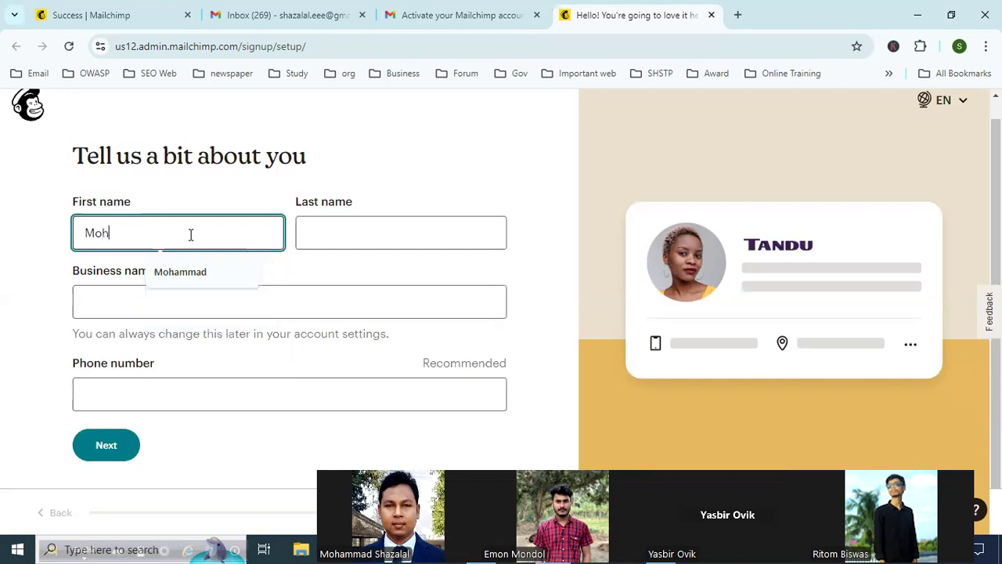
key(BackSpace)
key(BackSpace)
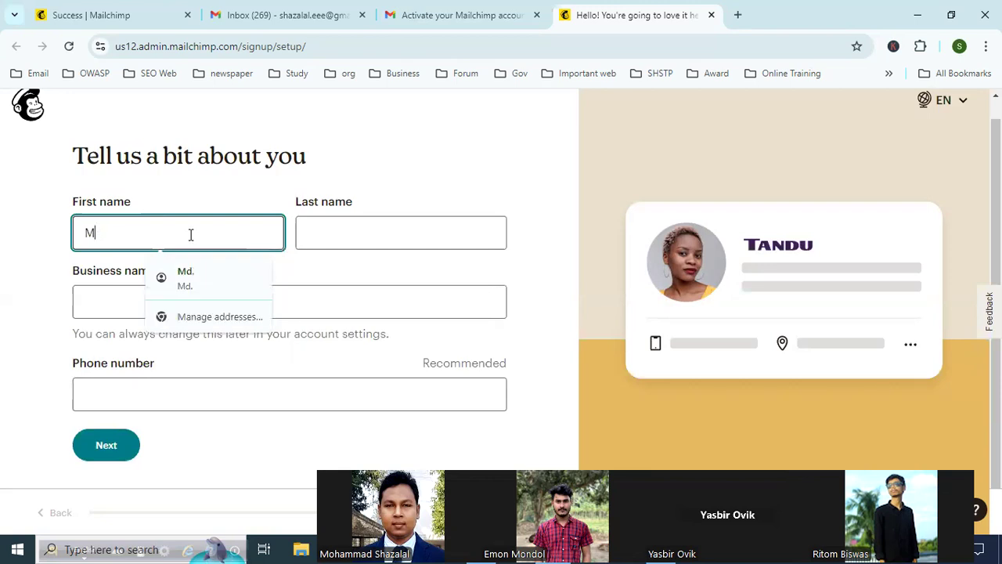
text(ohammad)
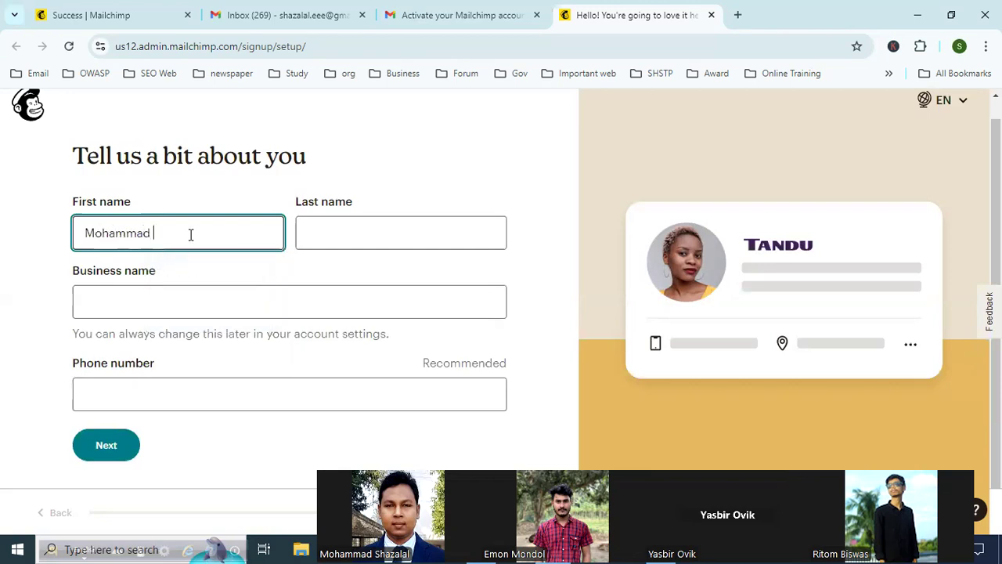
click(370, 235)
Step: Change the first name to Technosoft and enter Networks as the last name
click(130, 228)
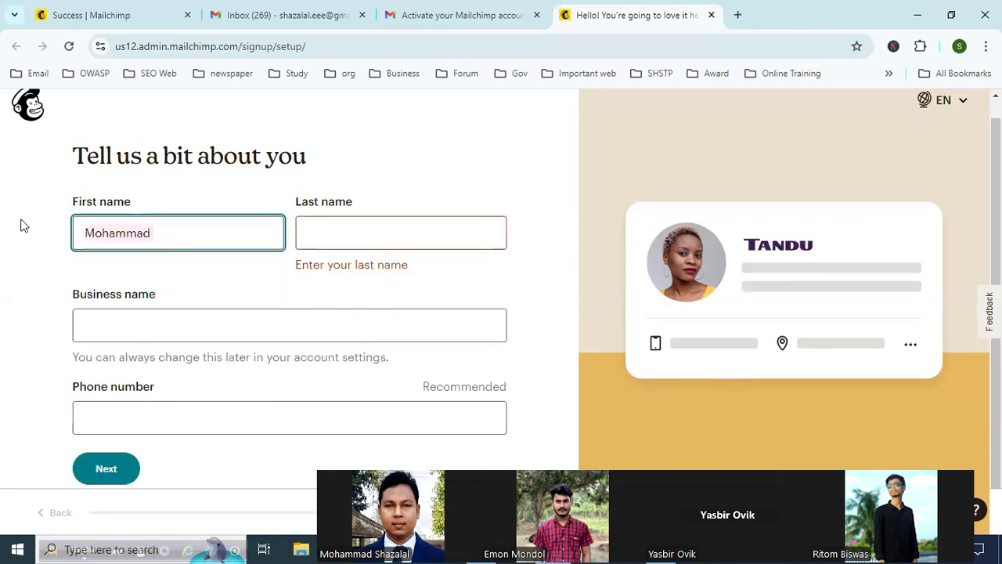
text(Teh)
key(BackSpace)
text(chnosoft)
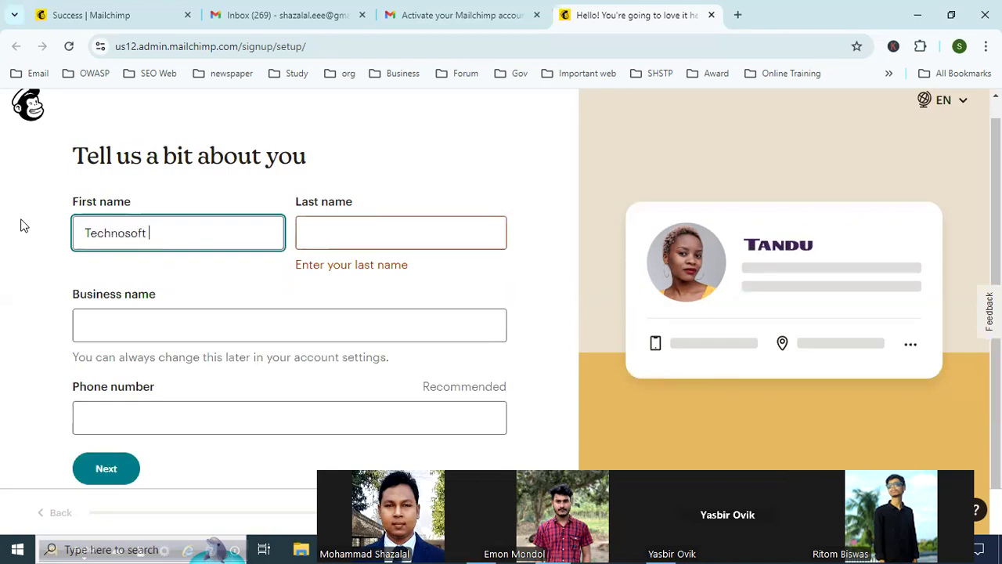
click(411, 238)
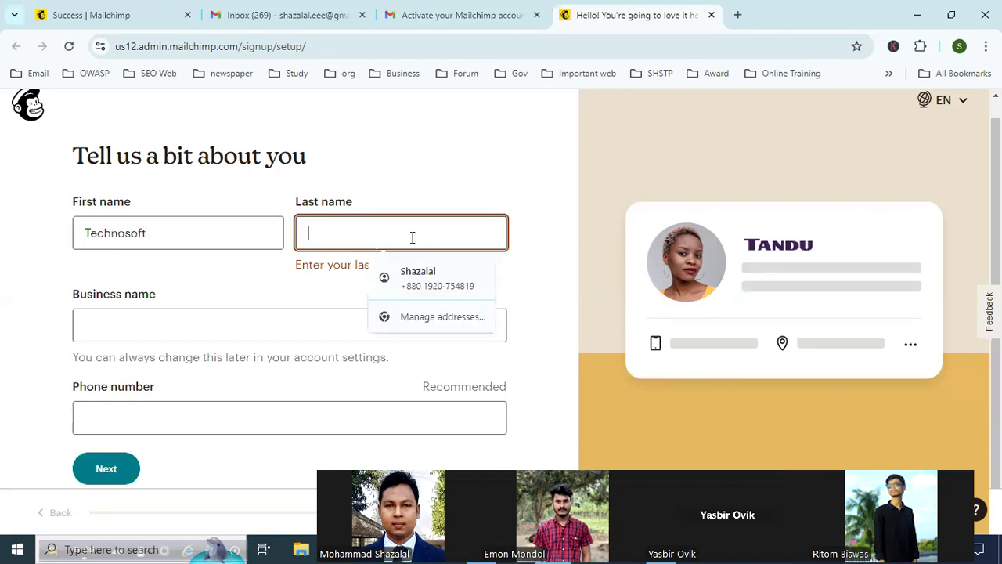
text(Networks)
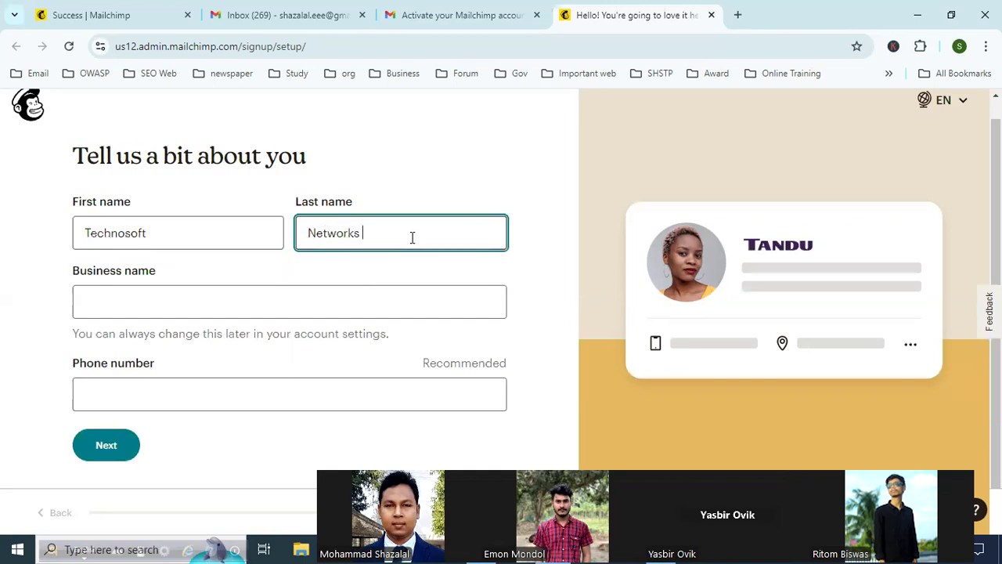
click(154, 302)
Step: Replace the company word in the first name field with the contact's first name
drag(163, 238, 23, 238)
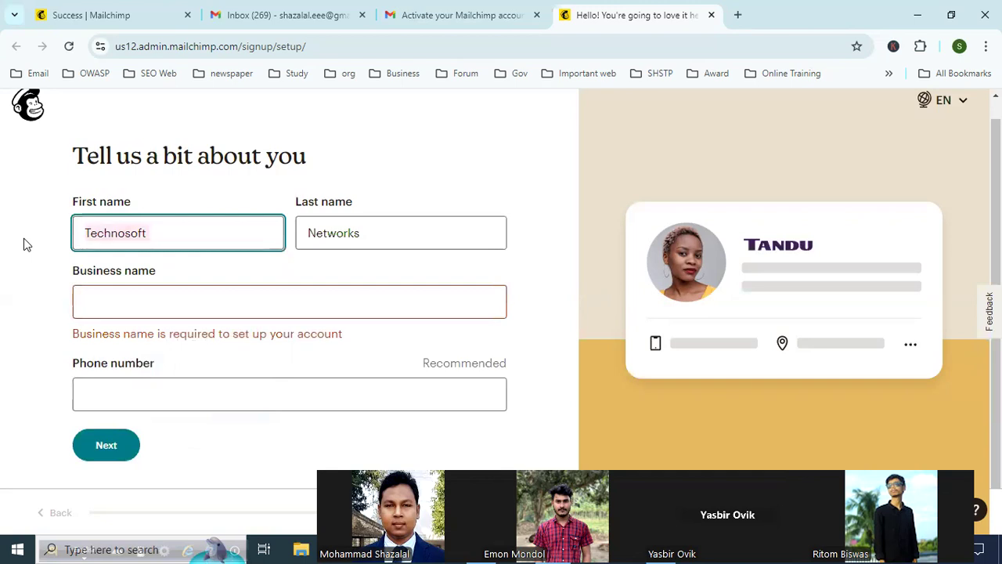
text(Ahs)
key(BackSpace)
key(BackSpace)
key(BackSpace)
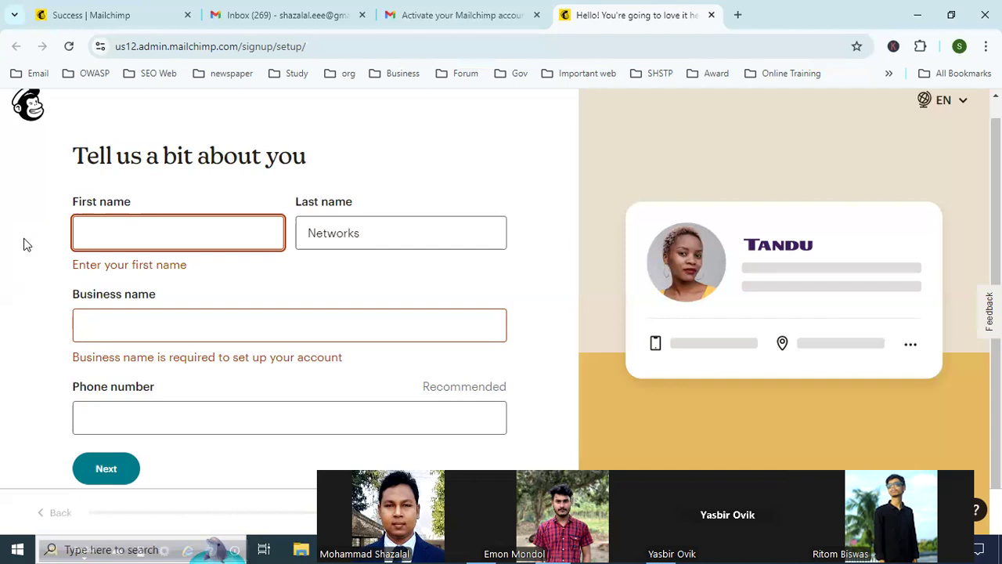
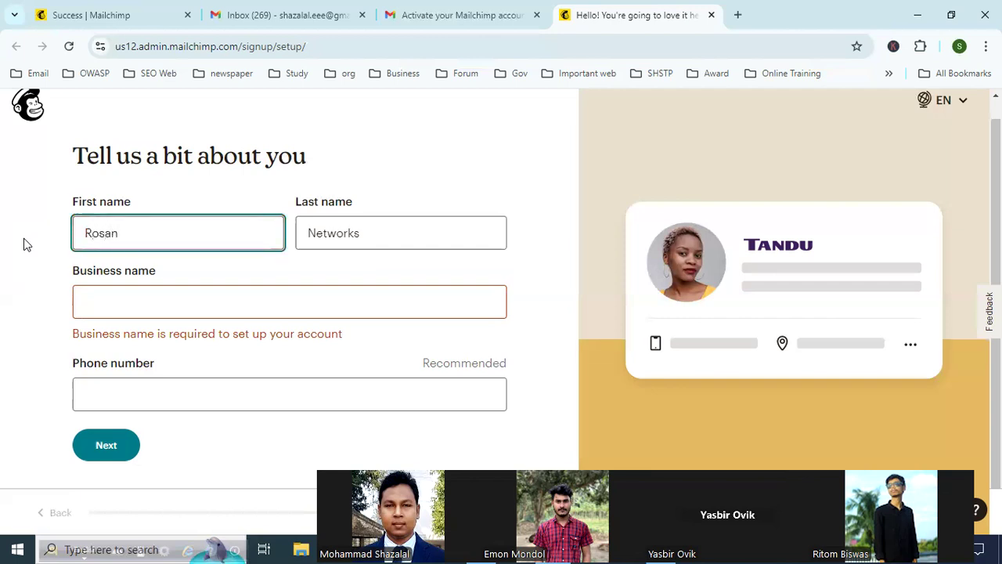
Step: Replace the last name field's content with the contact's last name
click(364, 237)
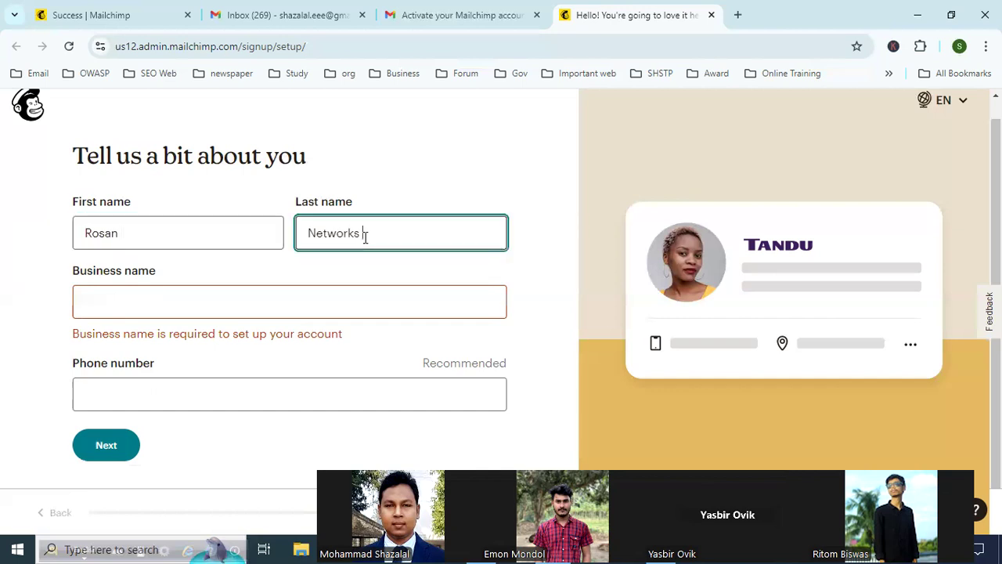
text(Ri)
key(ctrl+a)
key(BackSpace)
text(R)
key(BackSpace)
Step: Enter "Technosoft Netwoks" as the business name
click(154, 299)
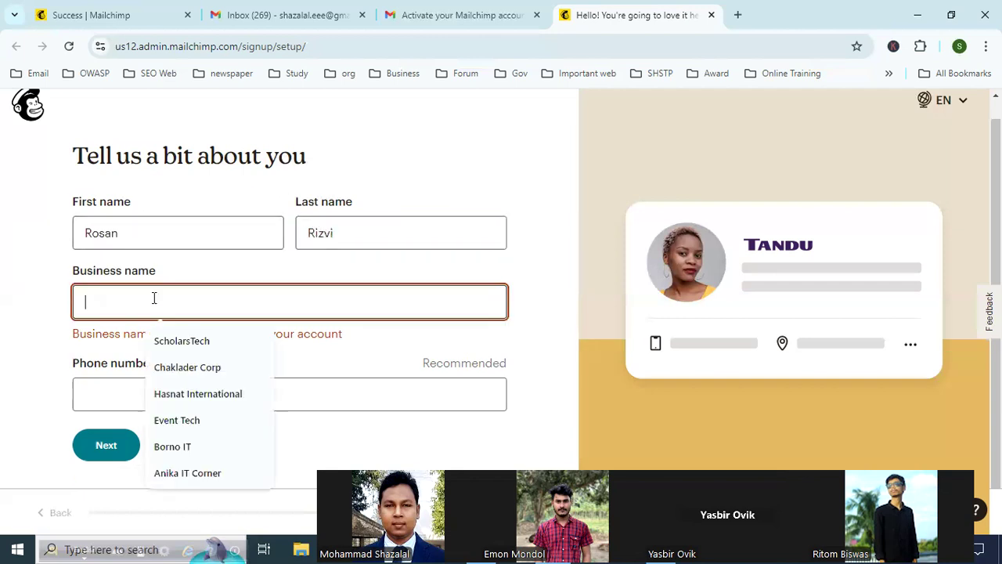
text(Teho)
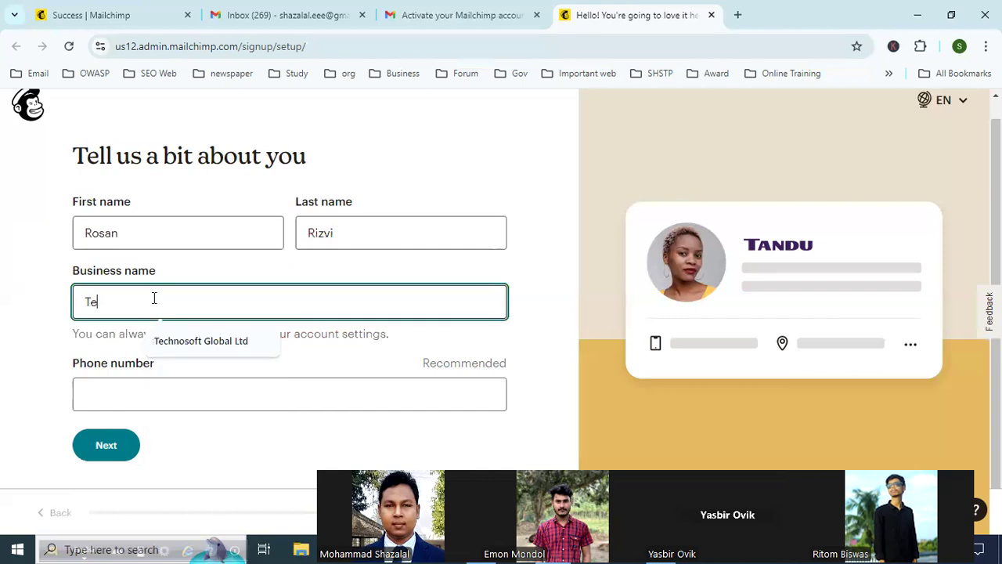
key(BackSpace)
key(BackSpace)
text(chno)
text(sos)
key(BackSpace)
key(BackSpace)
key(BackSpace)
text(s)
key(BackSpace)
text(soft Net)
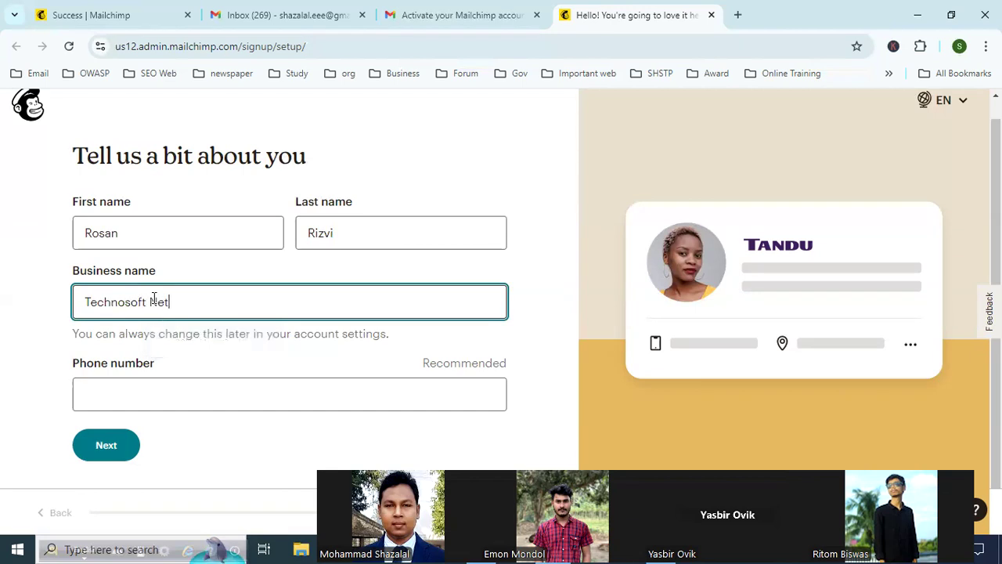
text(woks)
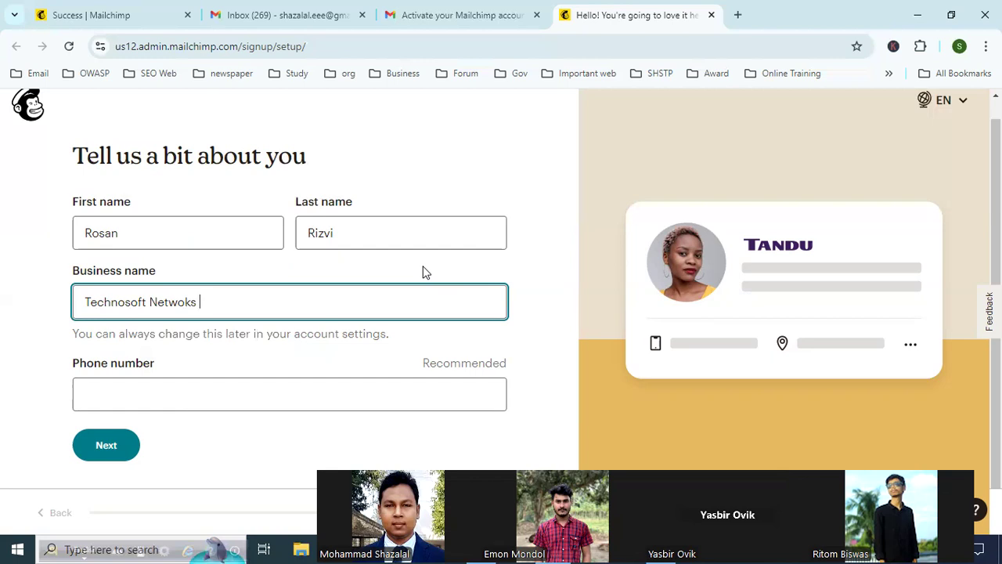
Step: Enter the contact's phone number, consent to calls and texts from Intuit, and continue to the business address
click(178, 402)
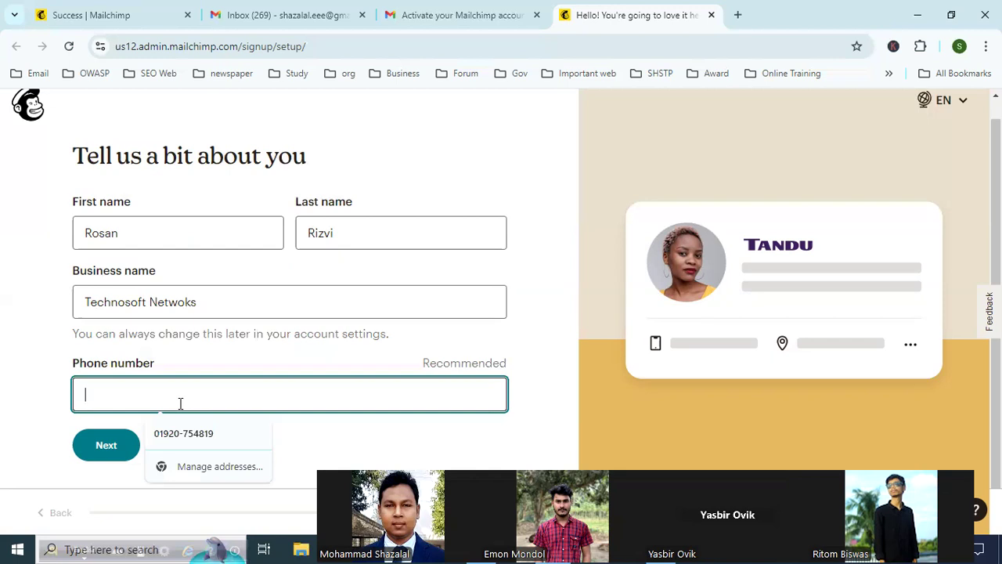
text(01)
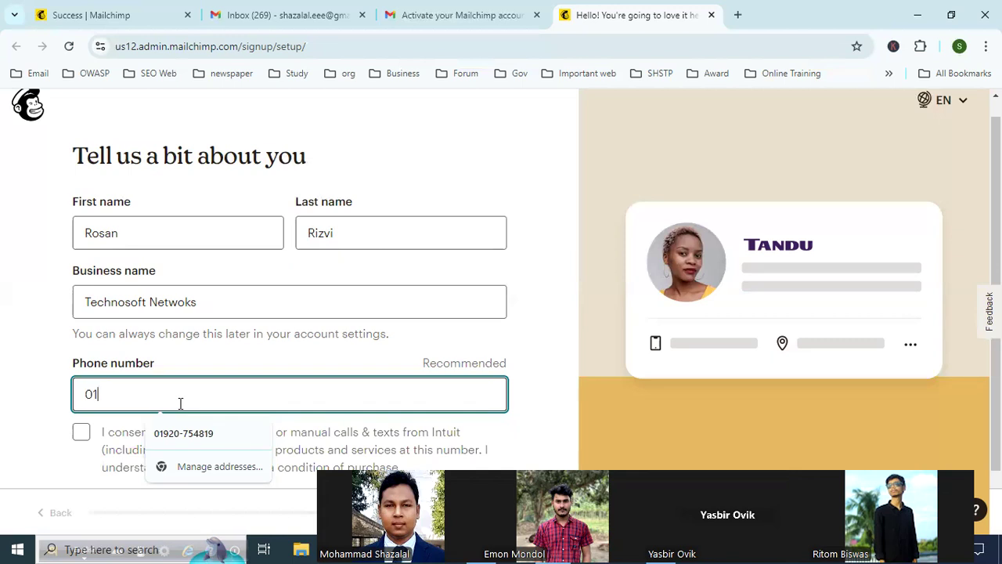
text(816)
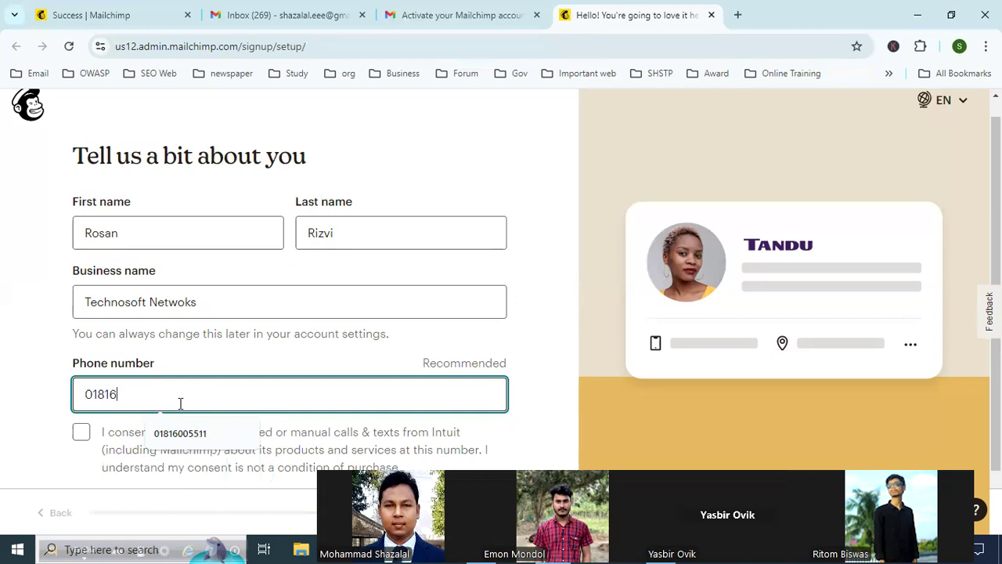
click(195, 435)
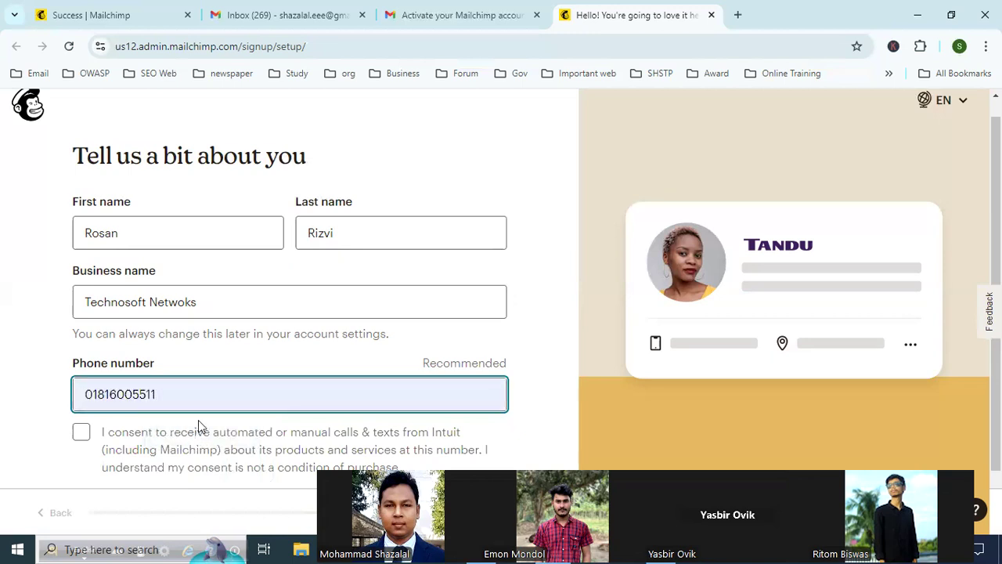
scroll(217, 428, down, 1)
click(81, 367)
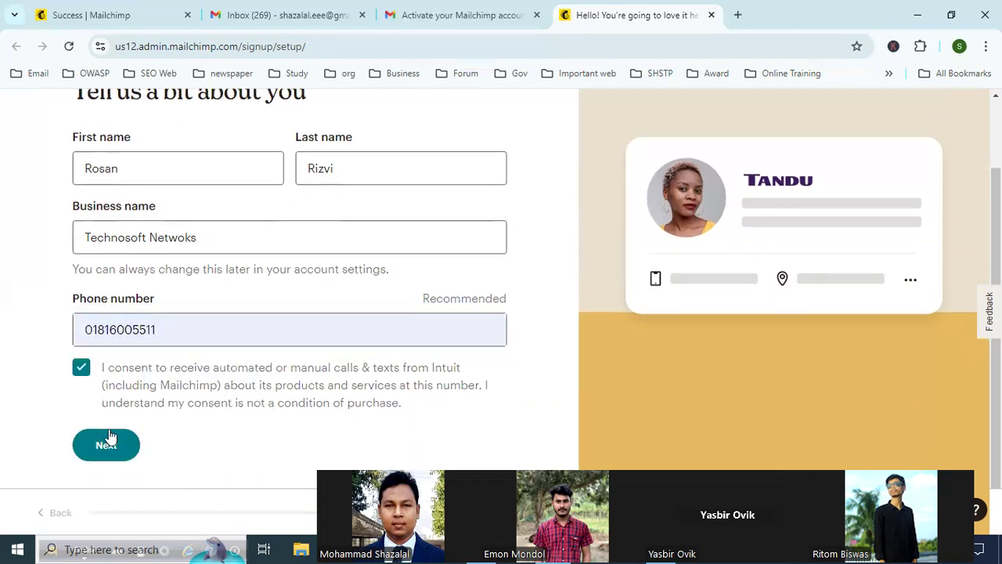
click(109, 450)
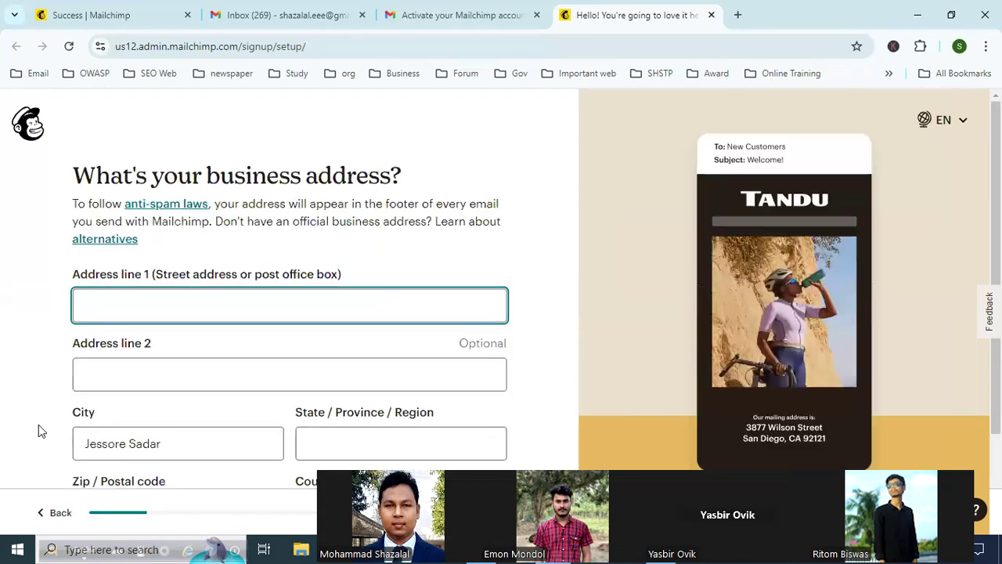
Step: Fill in the business address fields from the browser's saved address
click(190, 304)
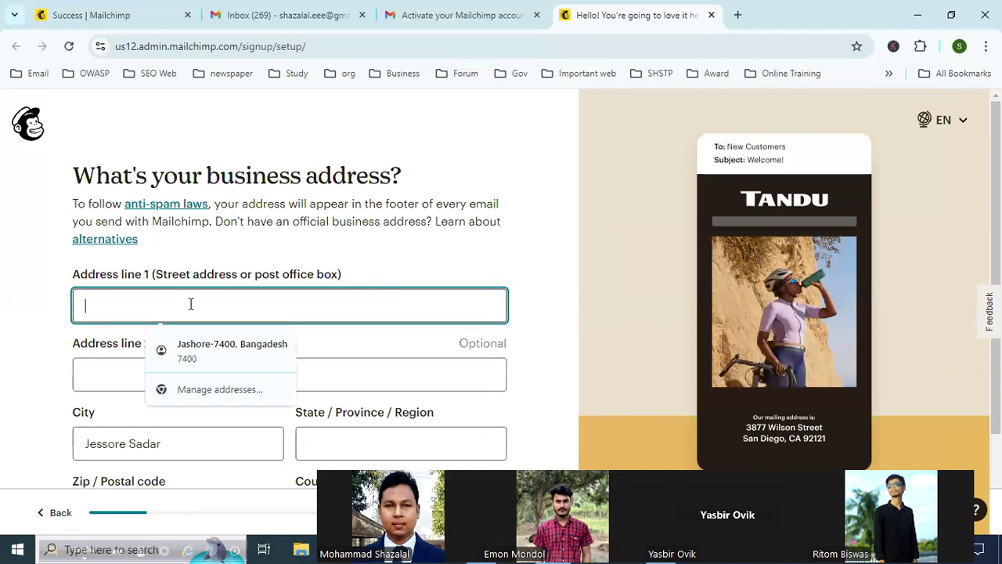
click(539, 197)
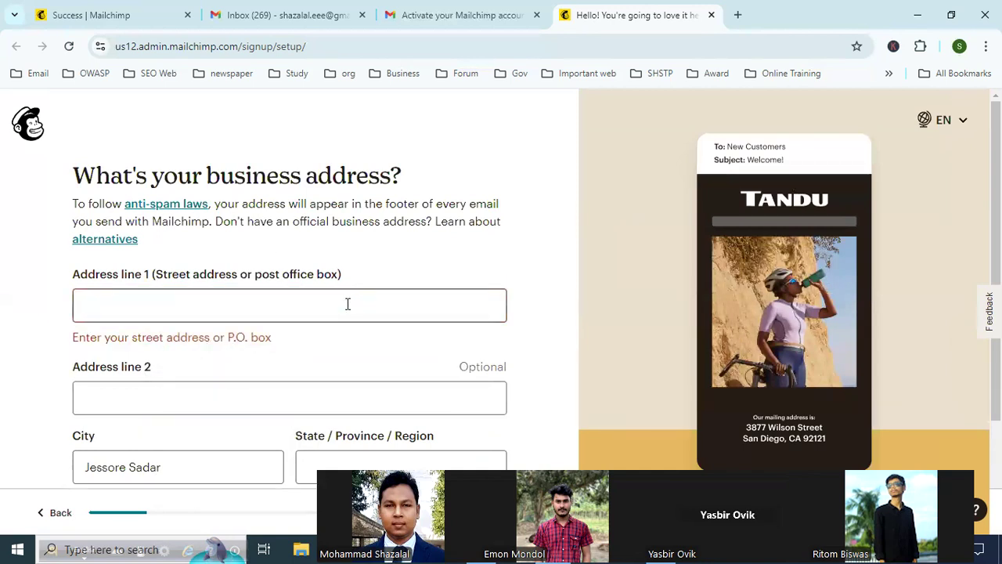
click(344, 304)
click(545, 215)
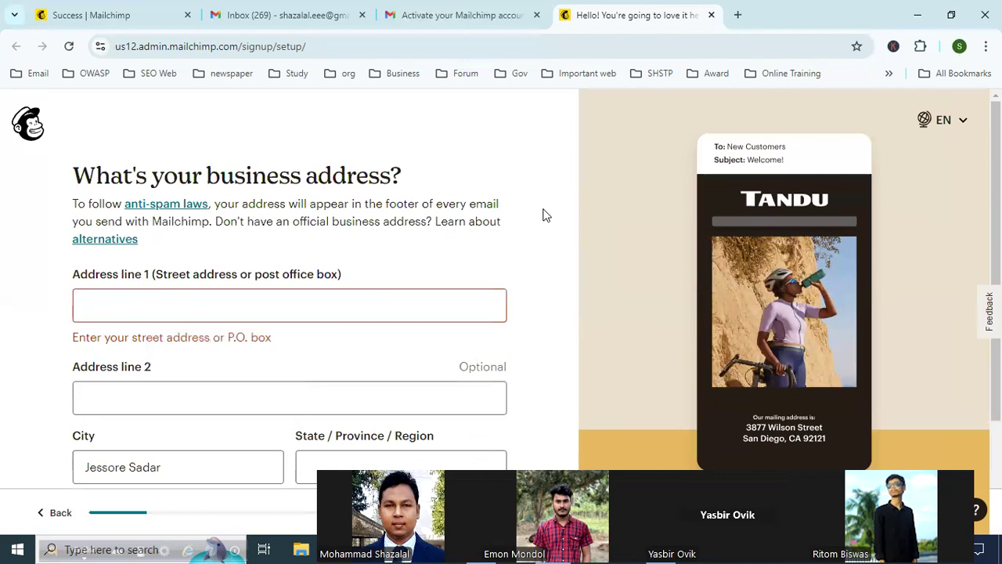
scroll(546, 215, down, 2)
click(271, 157)
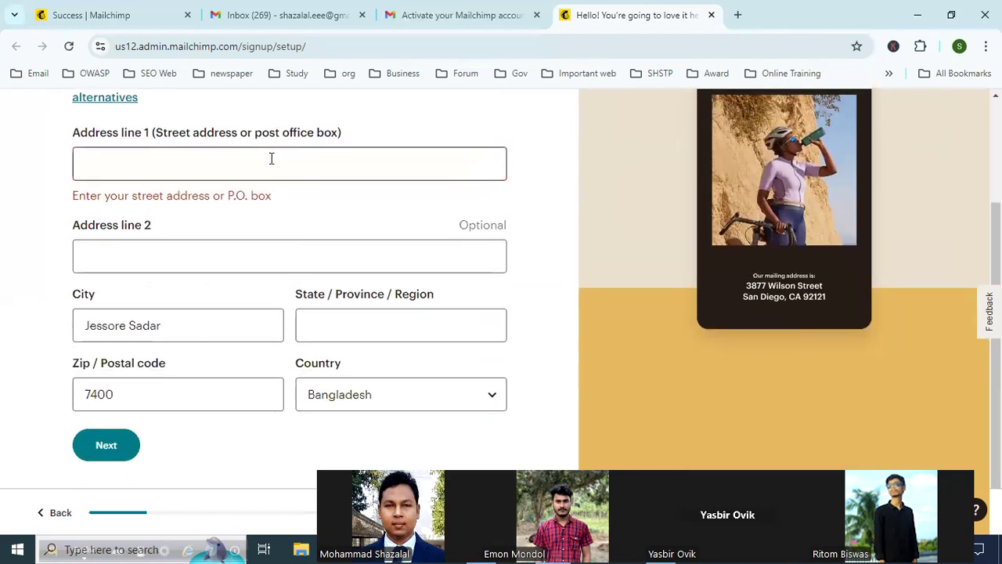
click(553, 182)
click(260, 168)
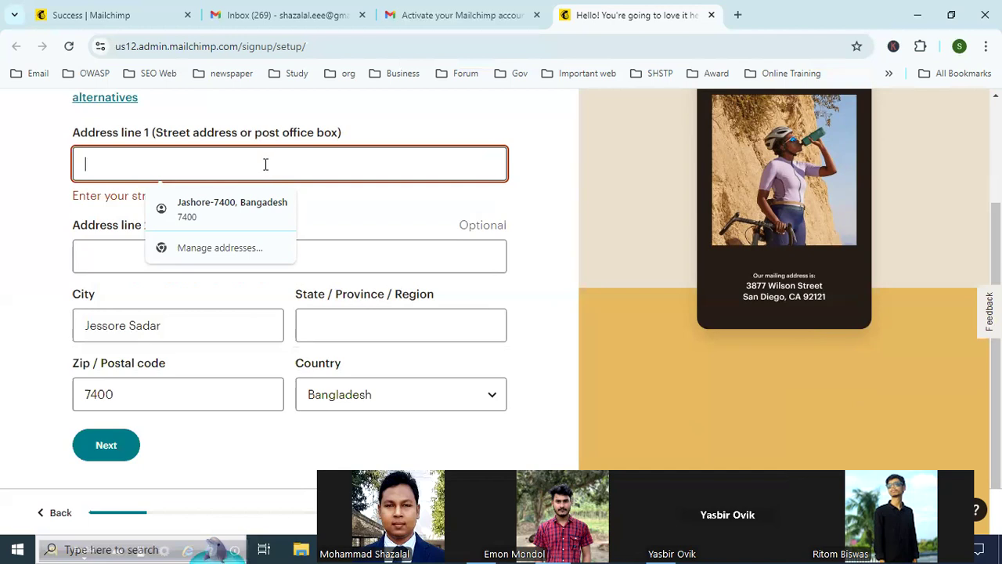
click(258, 210)
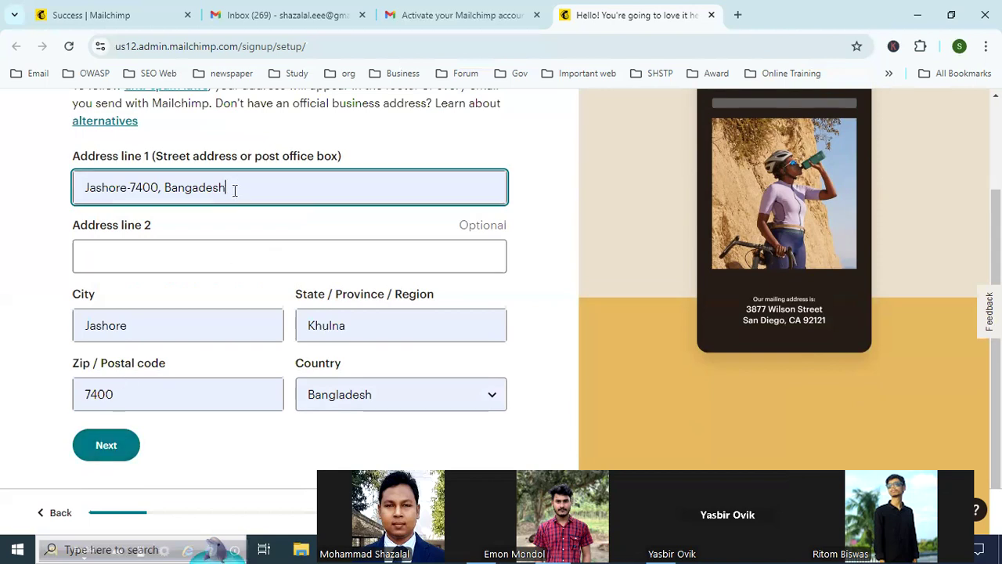
Step: Replace the first address line with the business's street name and accept the first suggested address
click(79, 188)
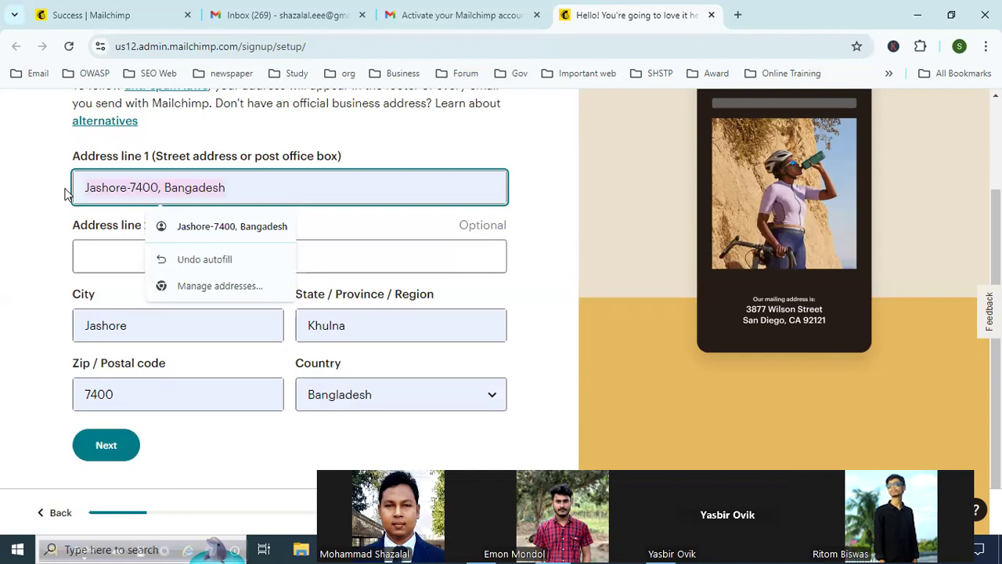
key(ctrl+a)
text(IT)
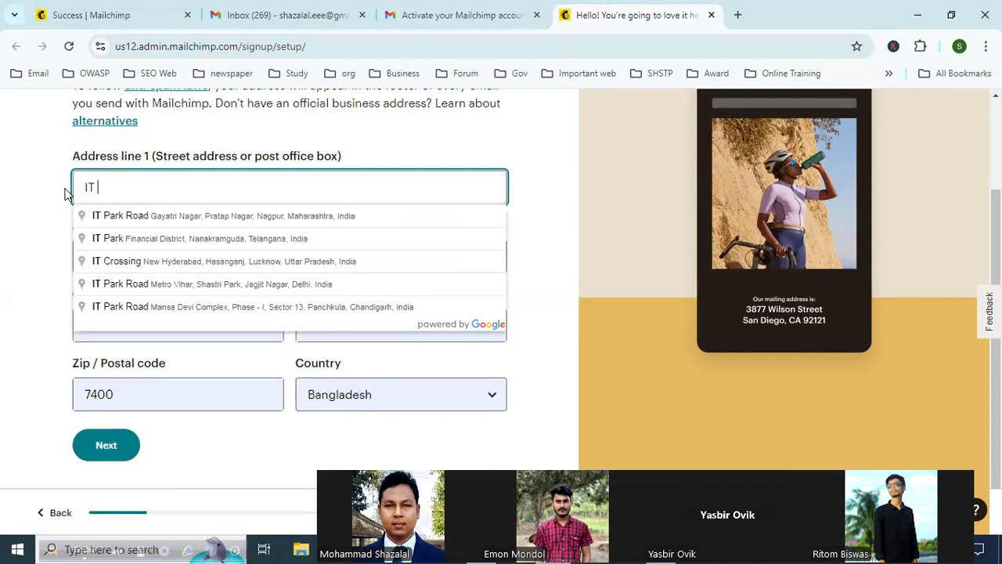
text(Parkk)
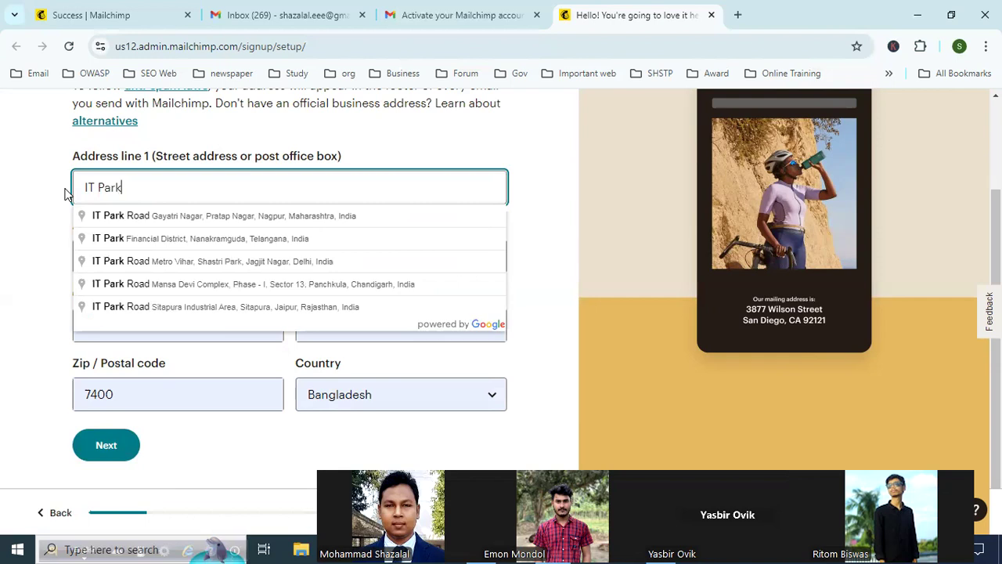
click(165, 216)
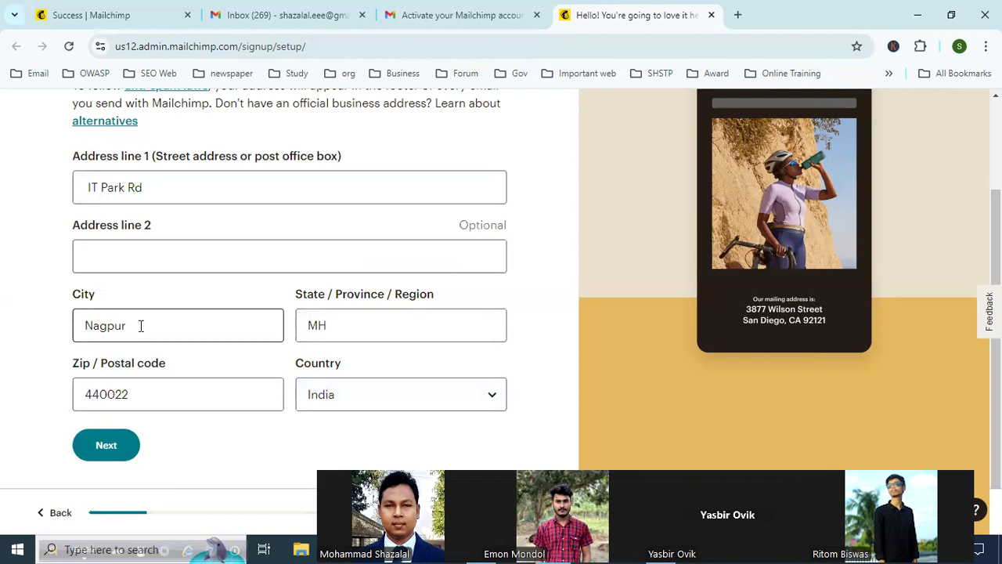
Step: Clear the street address, refill the form from the saved address, and submit it without saving the address in the browser
click(279, 195)
key(BackSpace)
key(BackSpace)
key(BackSpace)
key(BackSpace)
key(BackSpace)
key(BackSpace)
key(BackSpace)
key(BackSpace)
key(BackSpace)
key(BackSpace)
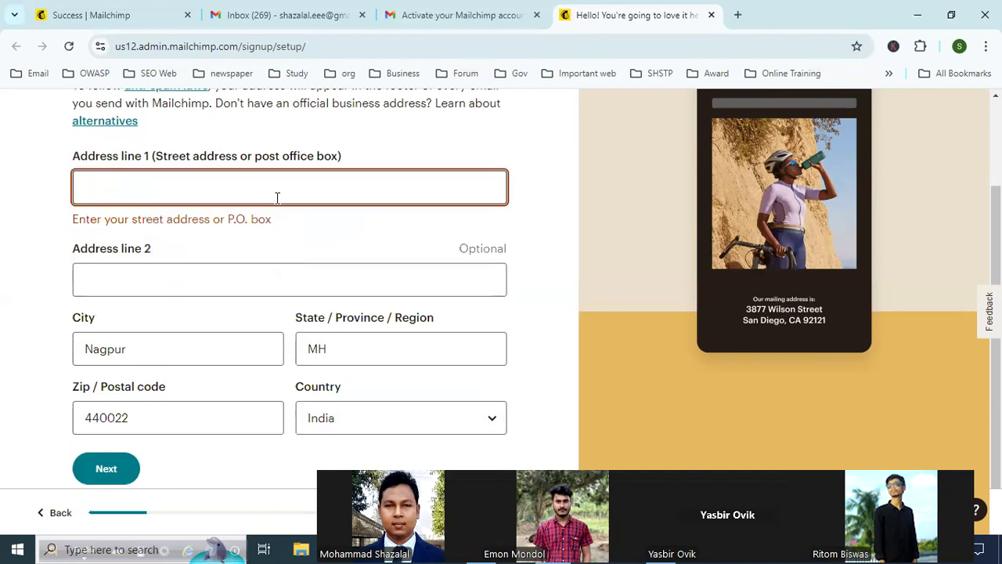
text(j)
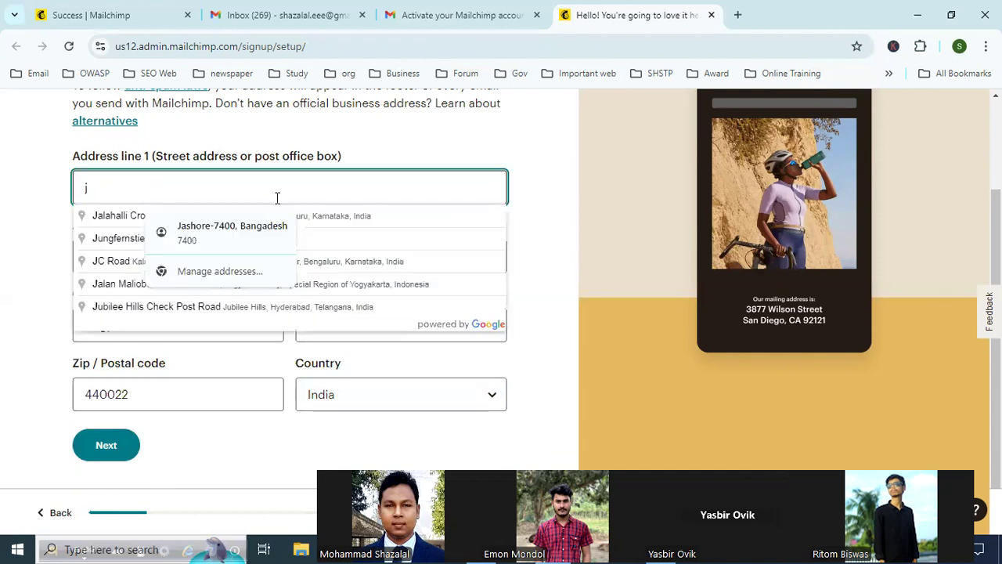
text(ashore-7400, Bangadesh)
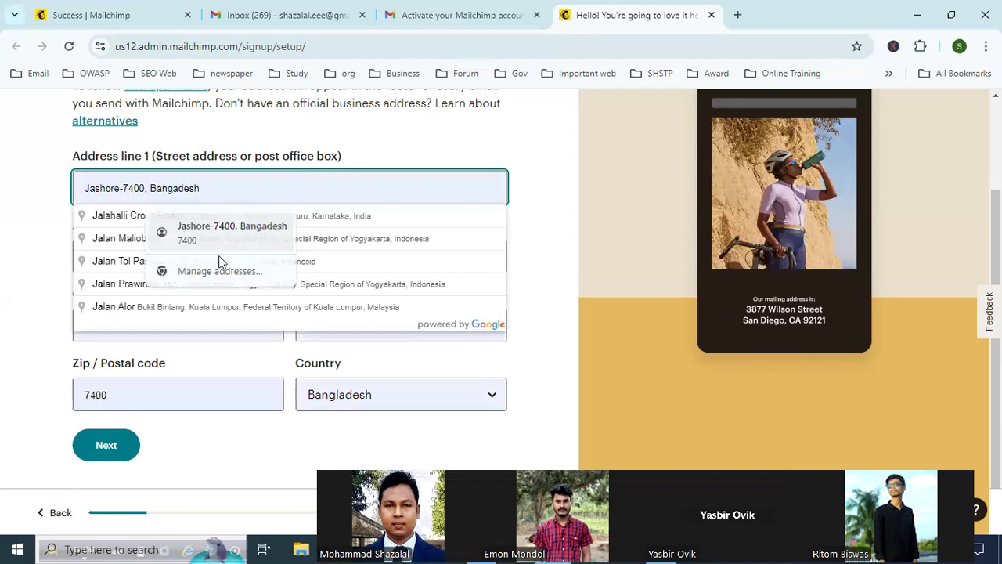
click(218, 249)
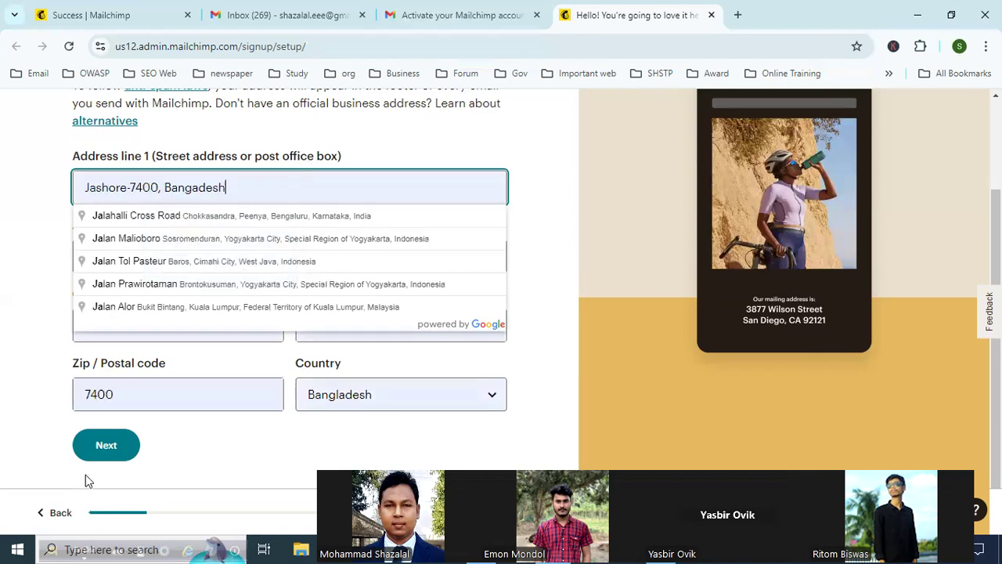
click(131, 457)
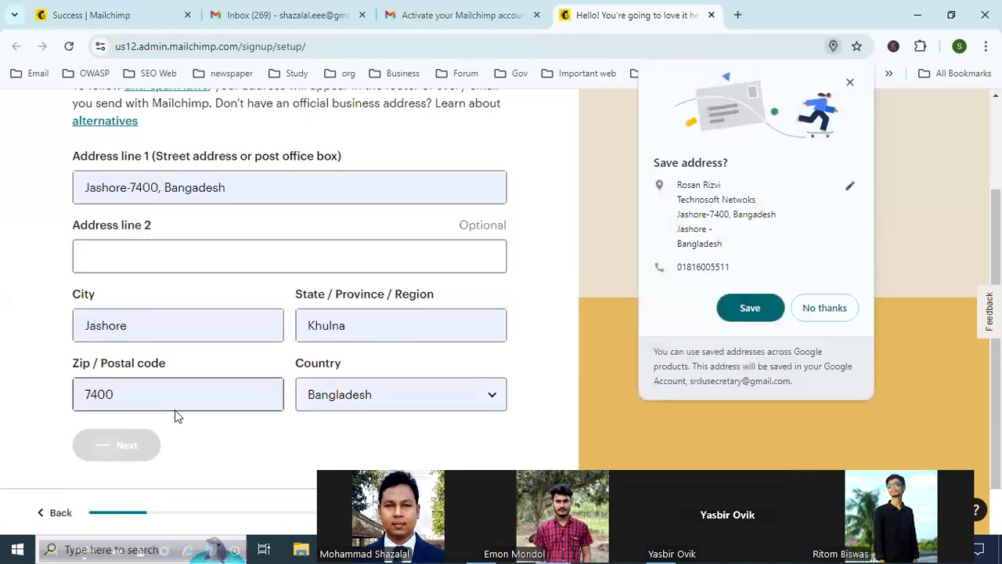
click(825, 308)
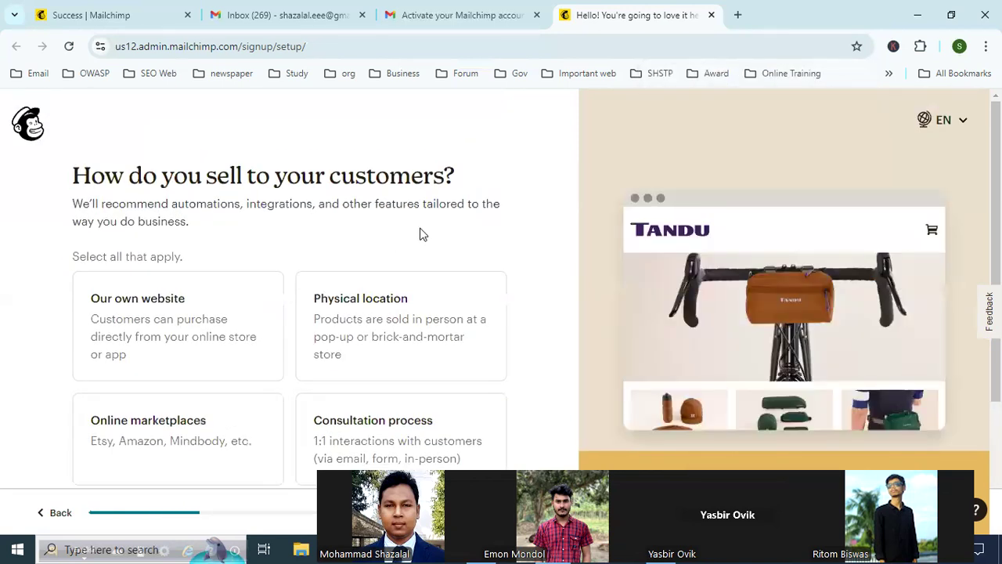
Step: Choose Online marketplaces and Social media as the ways of selling to customers, and continue
scroll(472, 275, down, 3)
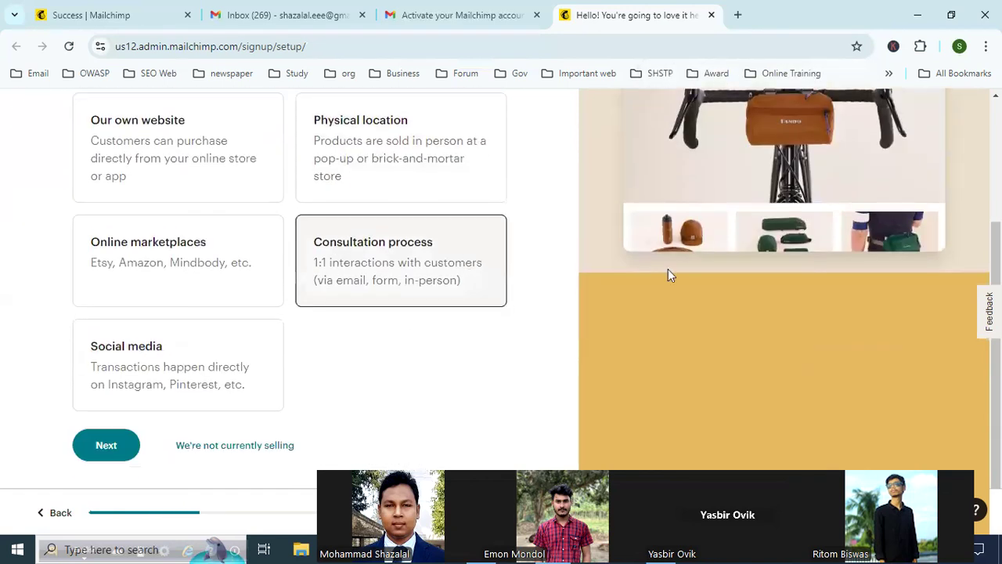
scroll(40, 206, up, 1)
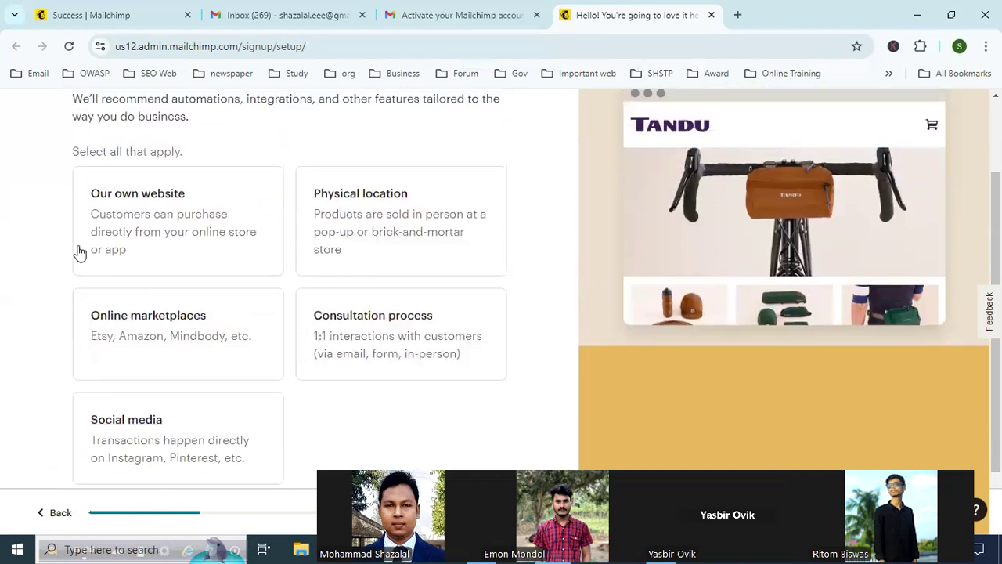
scroll(76, 250, up, 1)
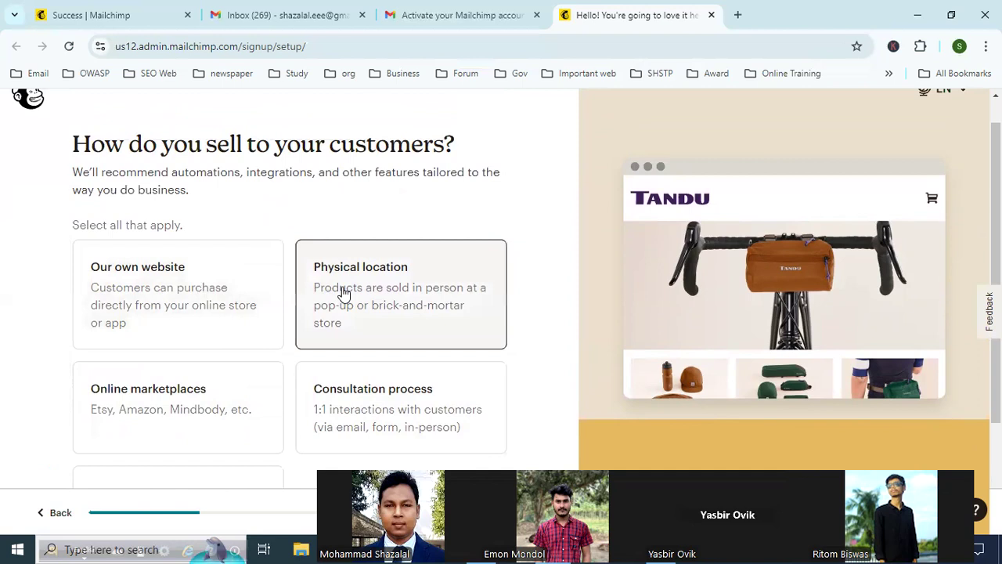
scroll(184, 289, down, 2)
scroll(184, 289, down, 1)
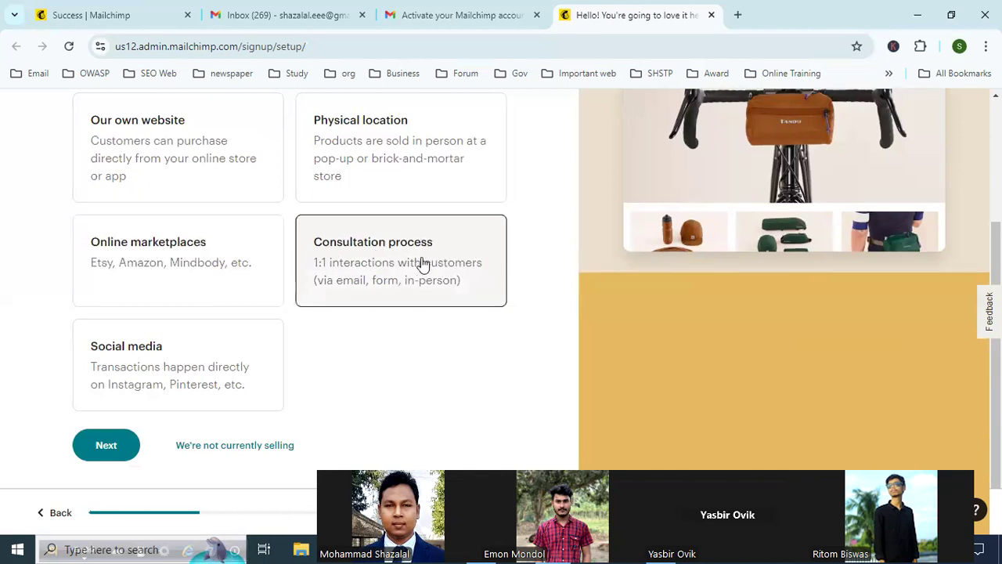
click(158, 368)
click(250, 257)
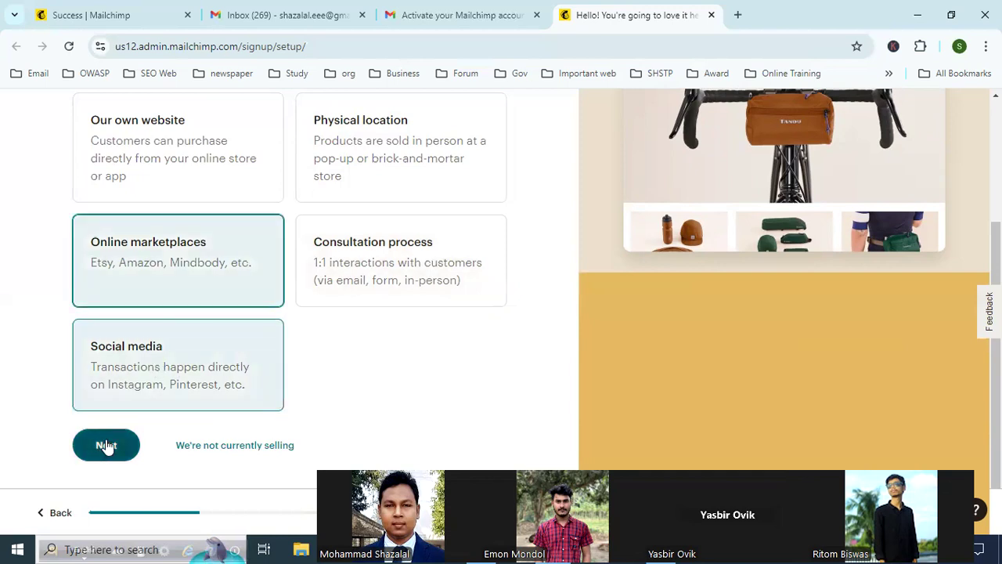
click(161, 379)
click(160, 380)
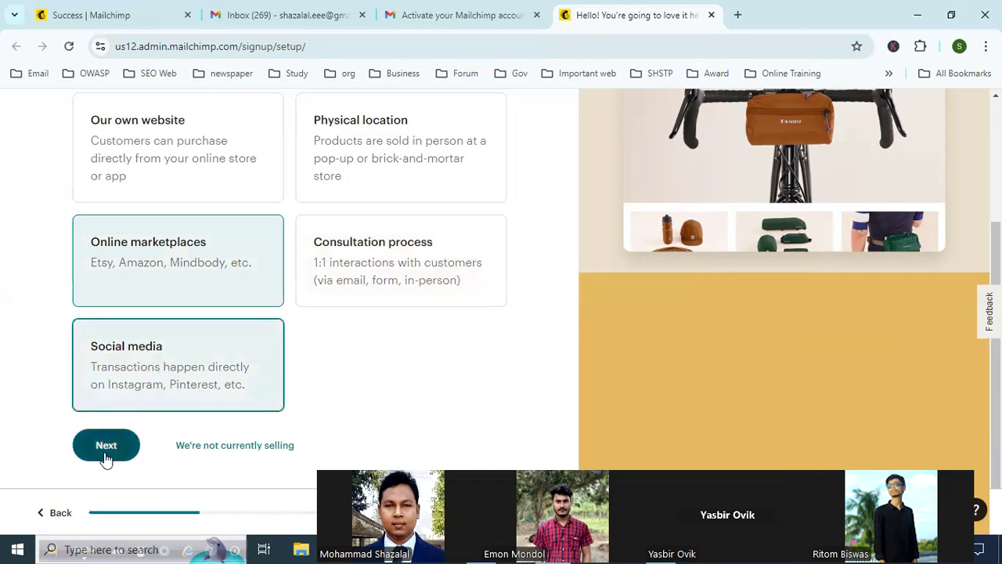
click(107, 456)
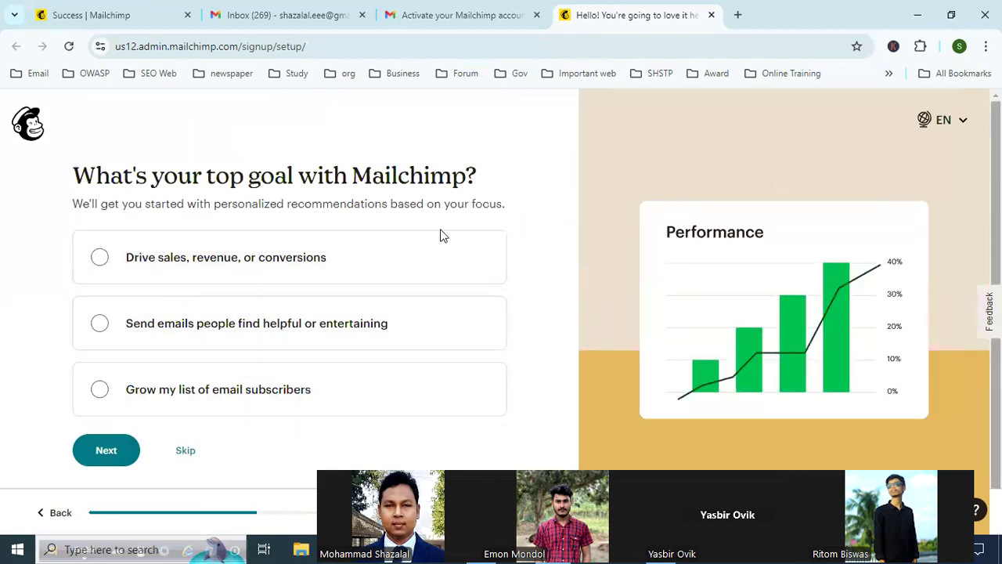
Step: Skip the top goal question, and submit Automations as the only important feature for the business
click(100, 259)
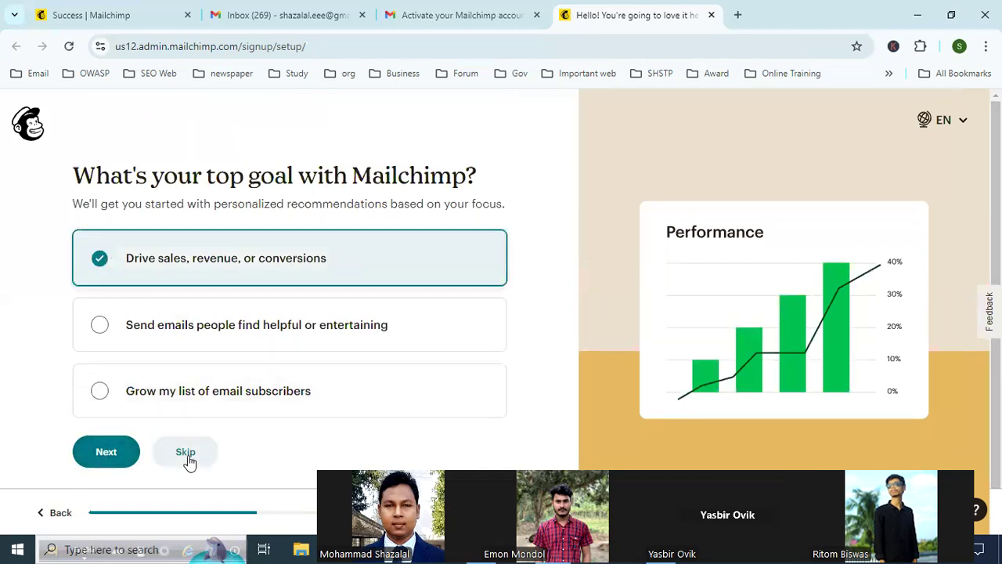
click(185, 454)
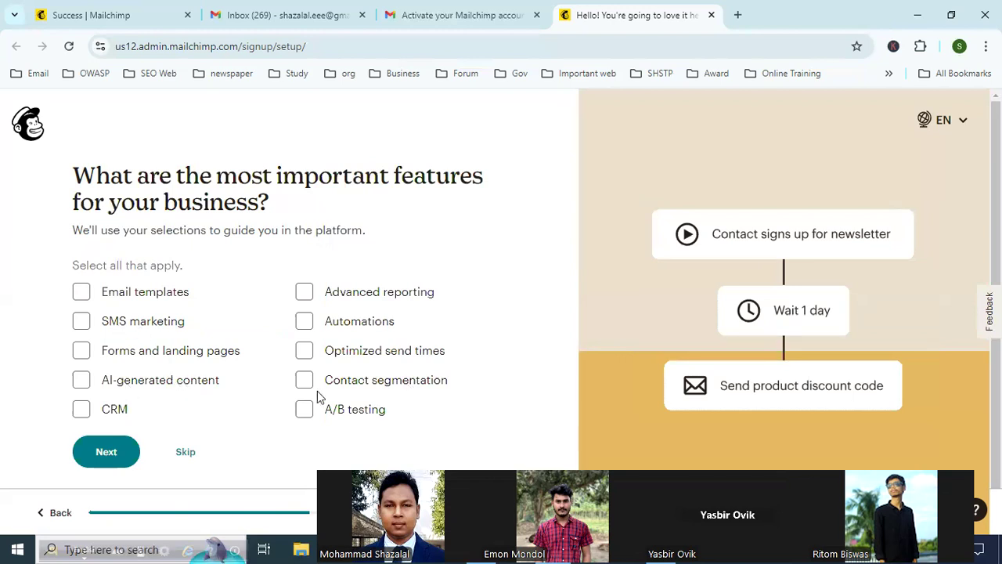
click(302, 321)
click(304, 354)
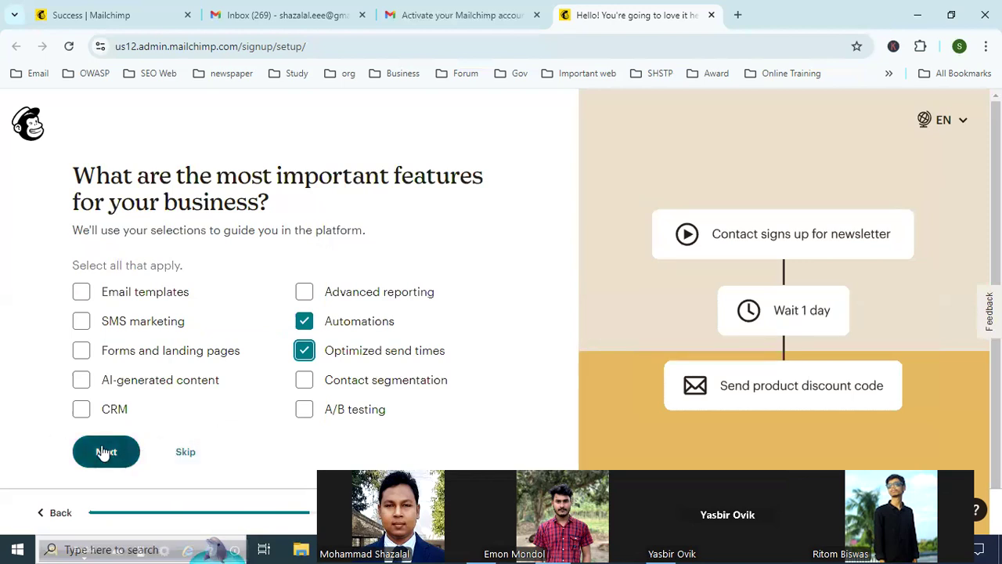
click(305, 350)
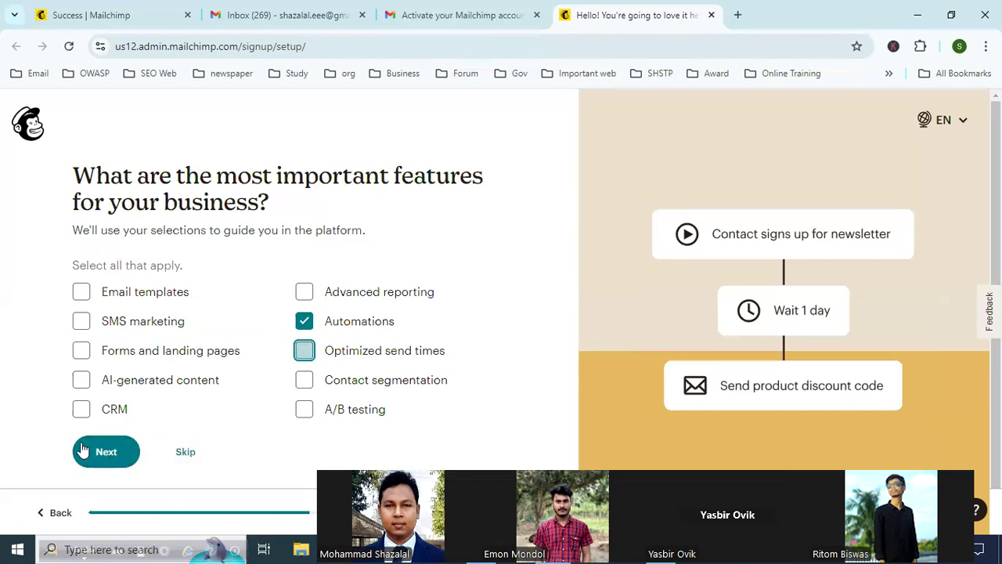
click(106, 452)
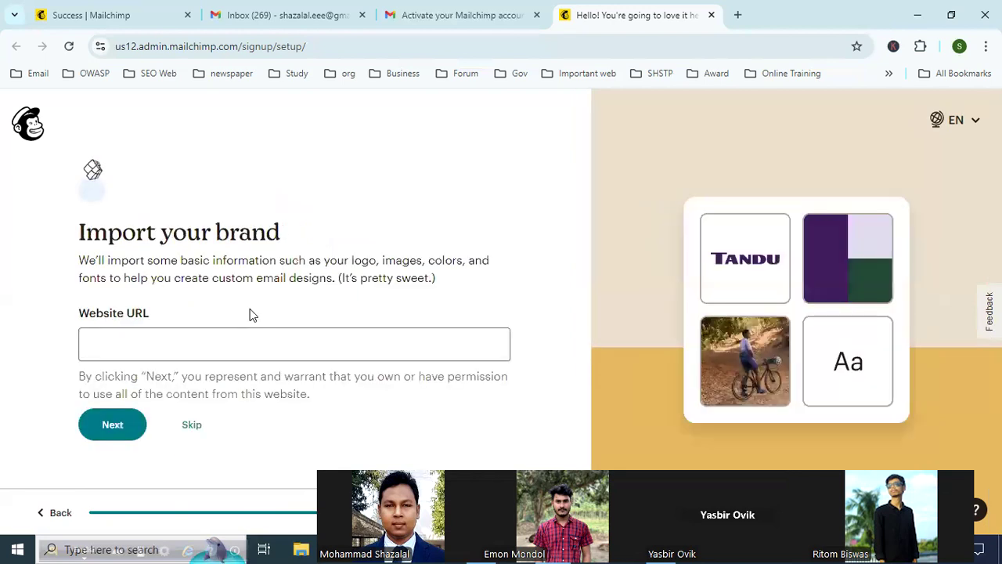
Step: Open technosoft.com.bd in a new browser tab and select its web address
click(735, 20)
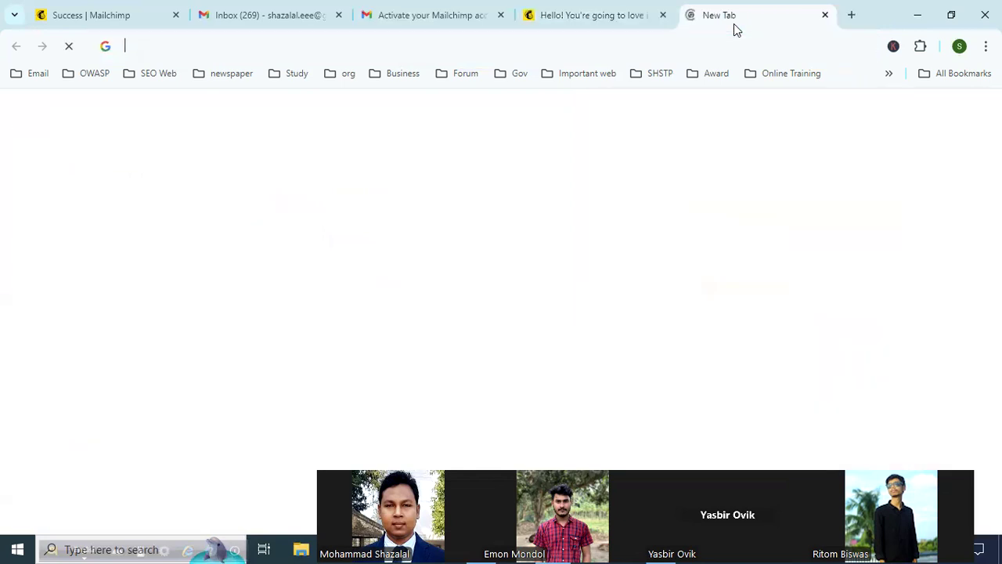
text(t)
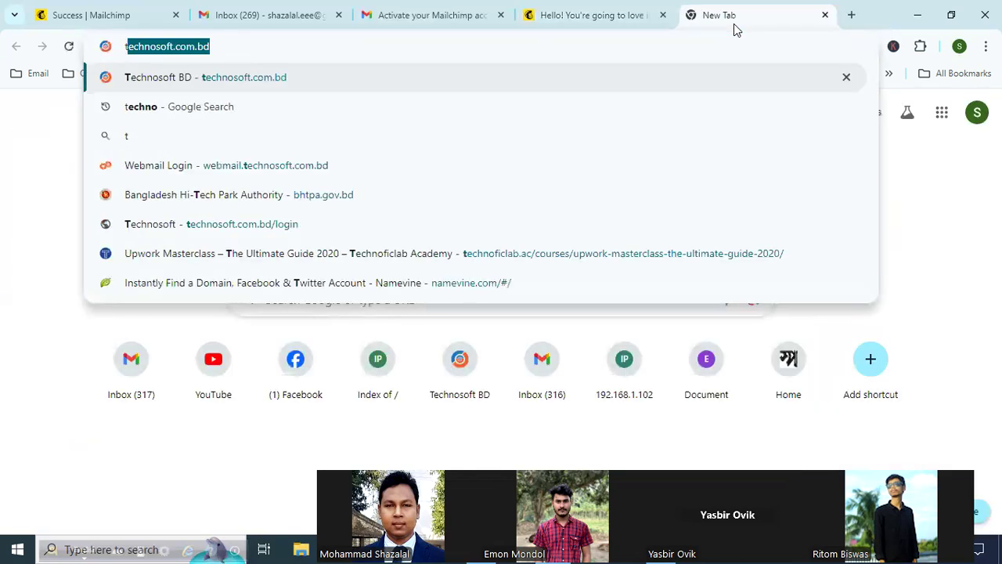
key(Return)
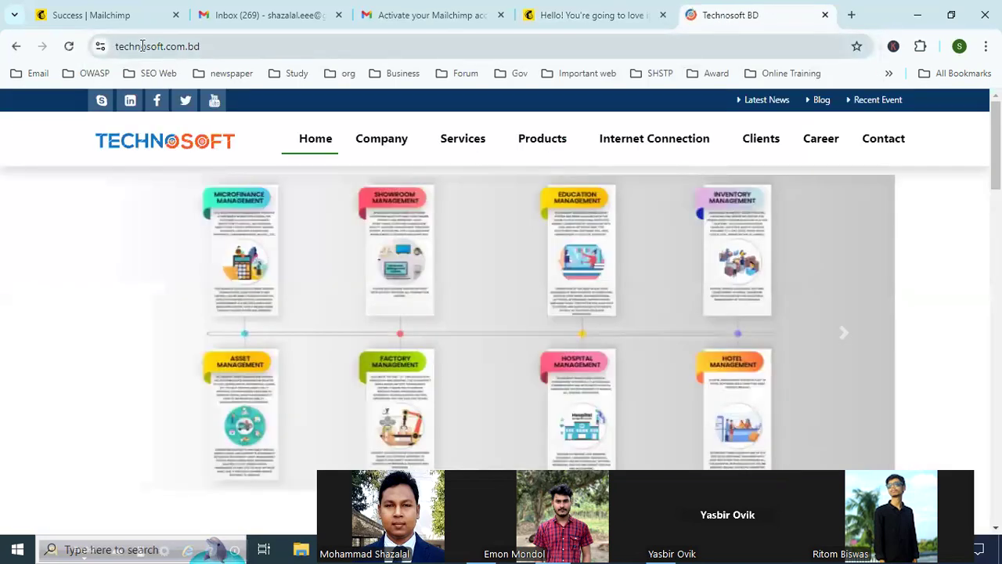
click(141, 47)
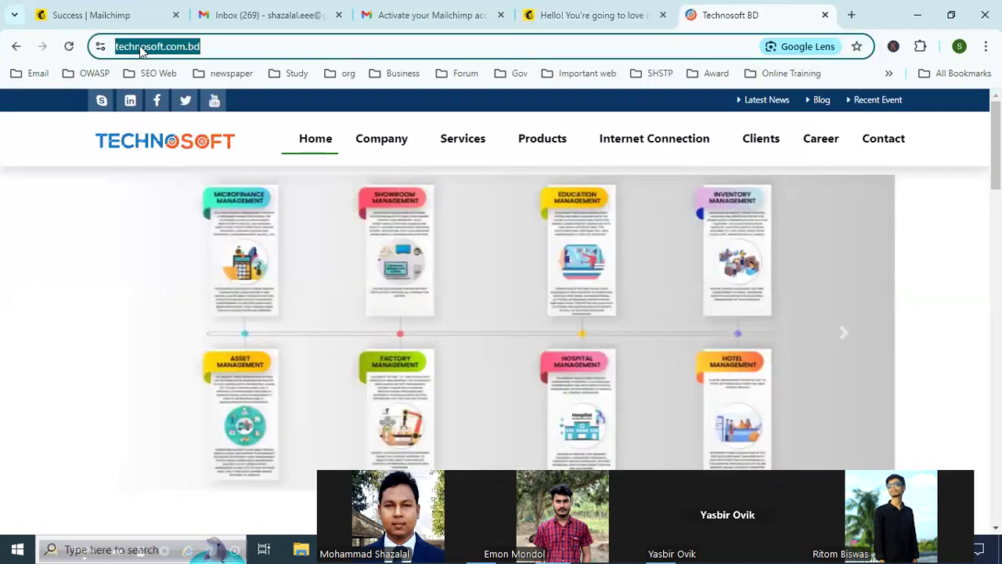
click(577, 11)
click(131, 352)
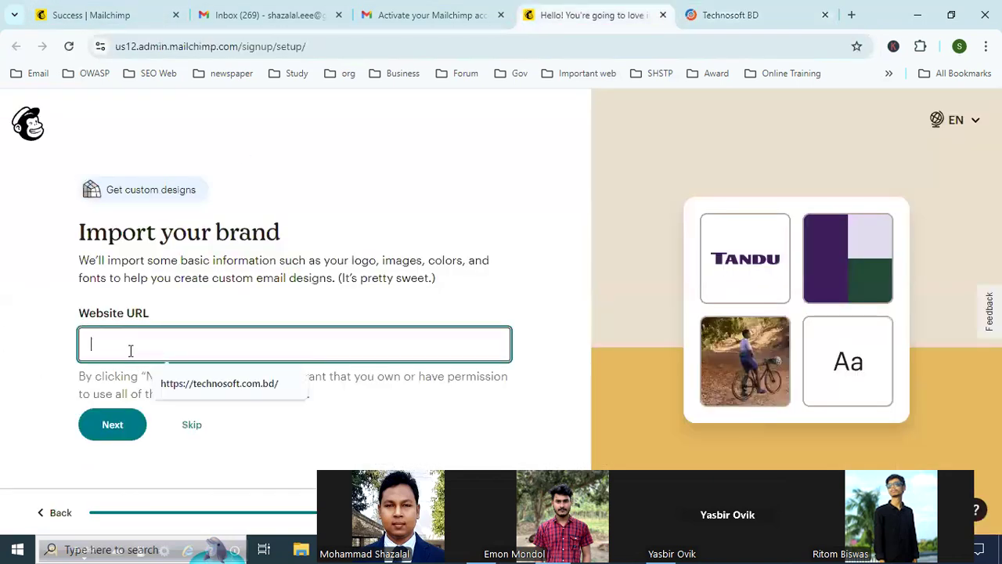
key(Down)
key(Return)
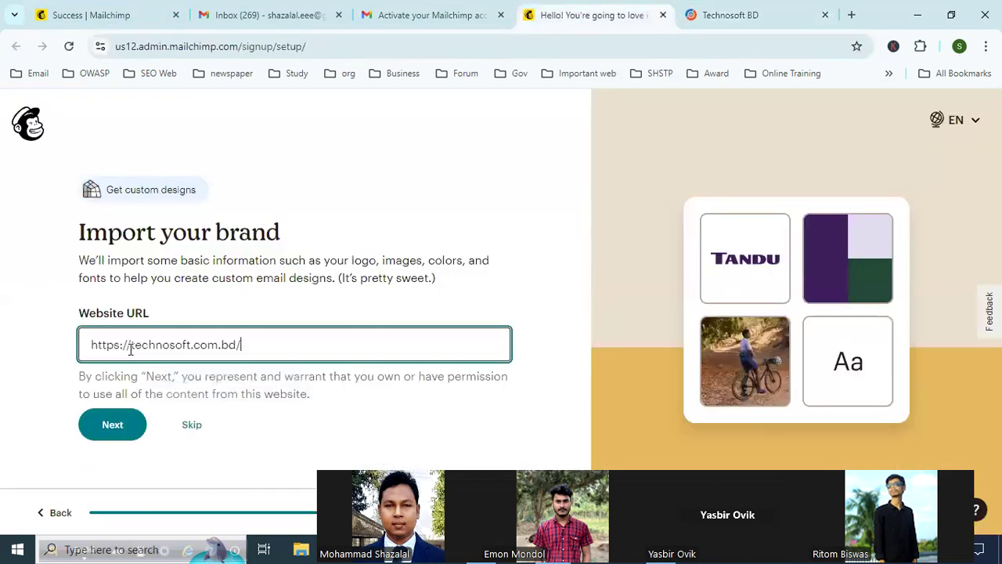
click(119, 427)
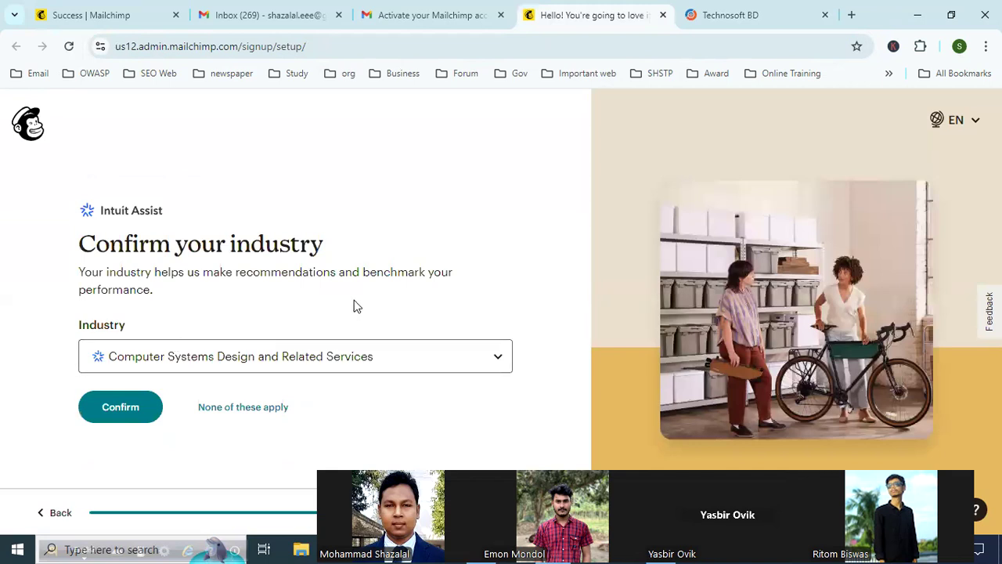
Step: Check the predicted industries, keep Computer Systems Design and Related Services as the industry, and confirm it
click(450, 366)
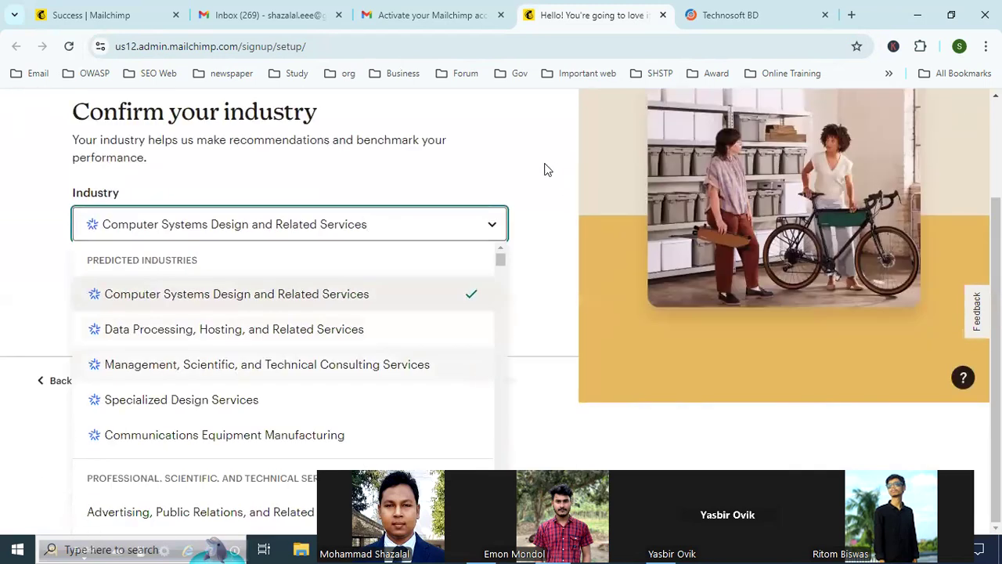
click(525, 177)
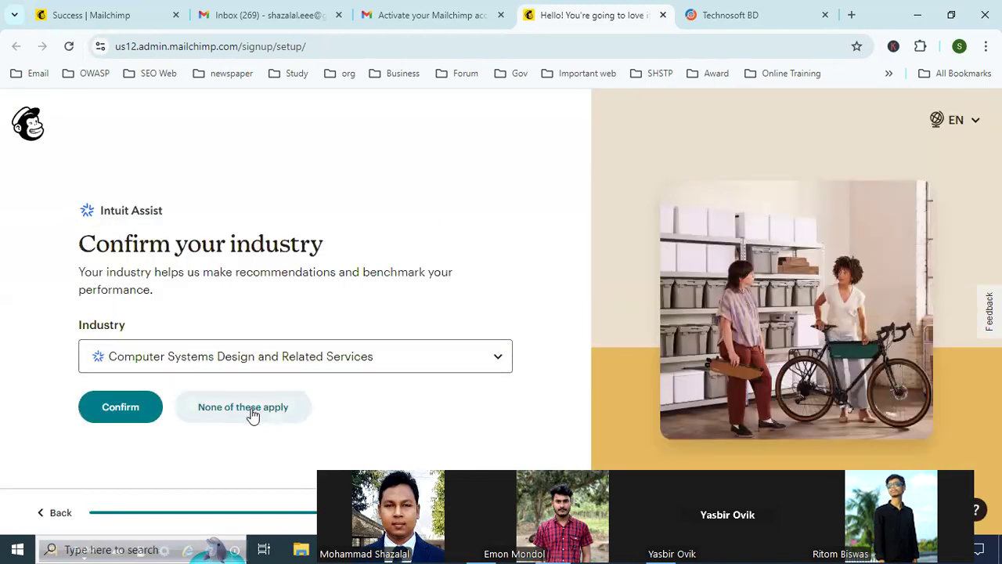
click(373, 357)
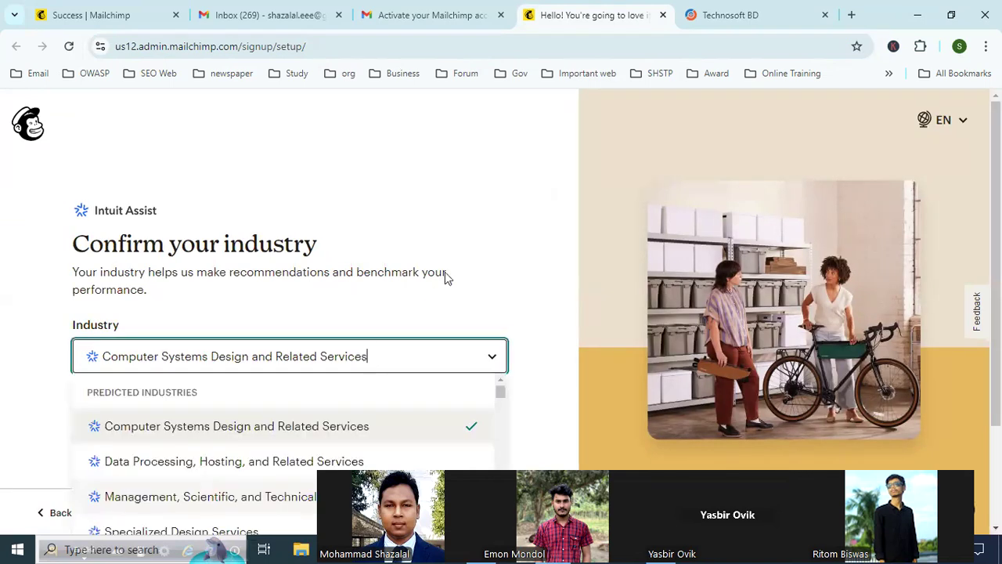
click(497, 260)
click(107, 420)
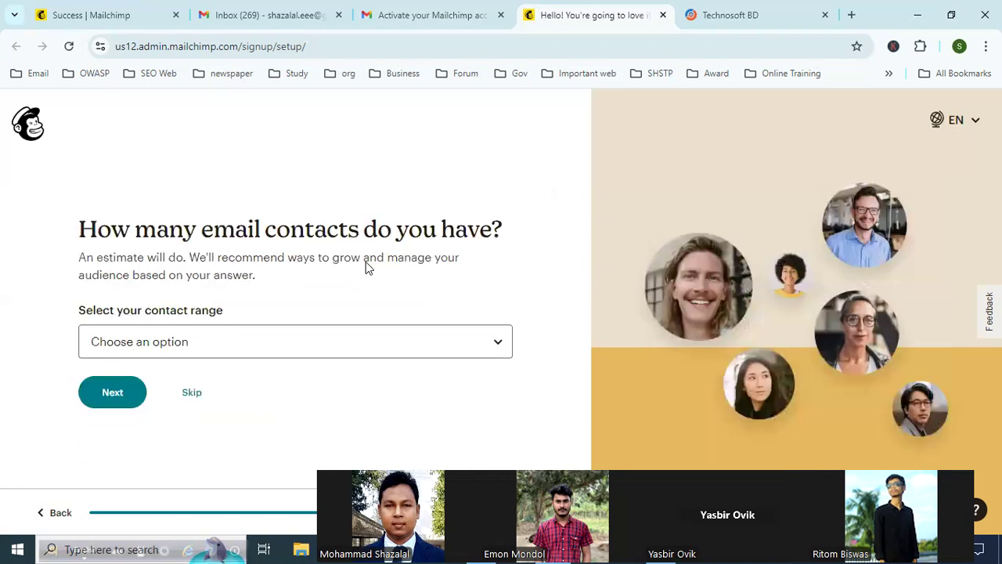
Step: Choose 0 - 500 as the email contact range and proceed to the plan selection
click(200, 348)
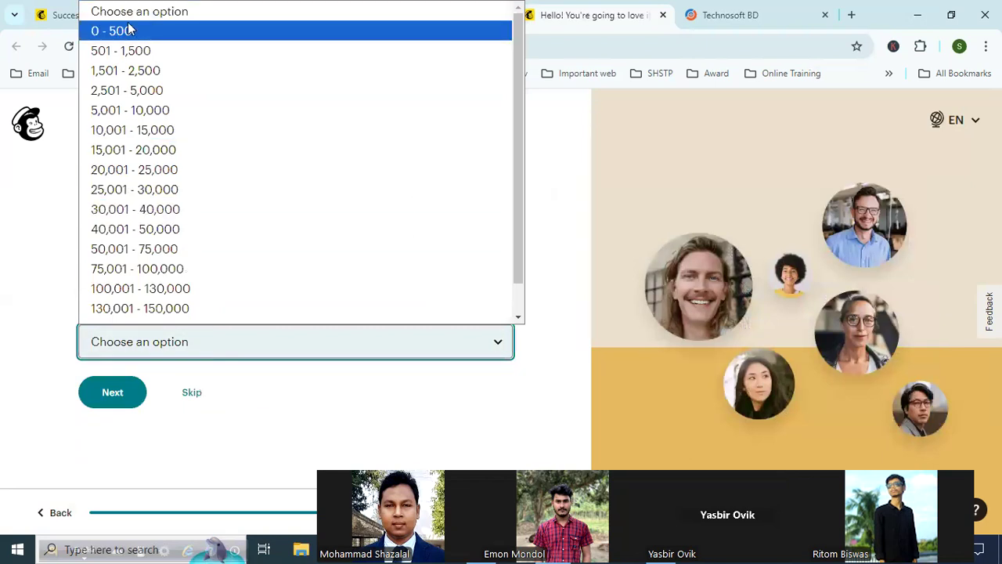
click(130, 30)
click(185, 400)
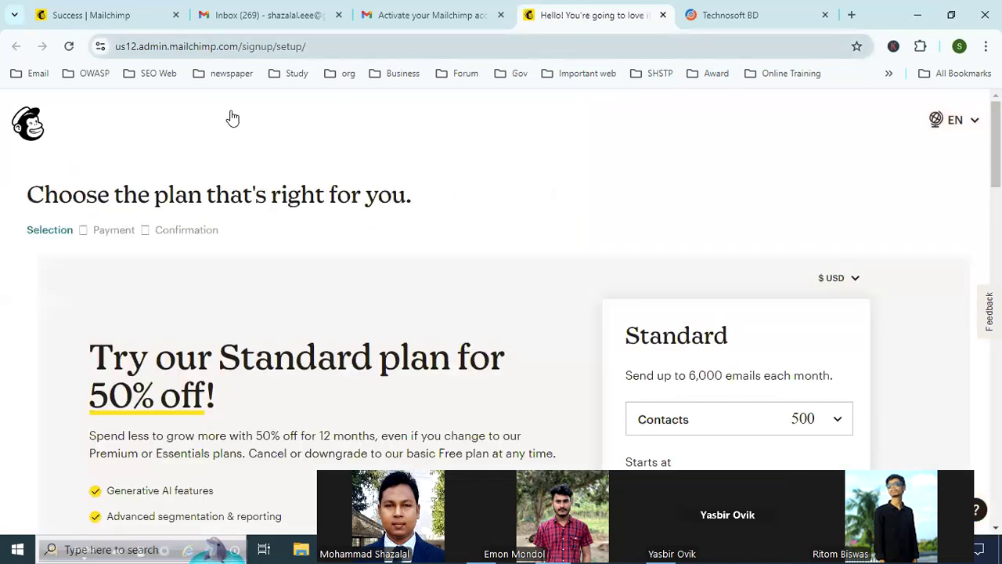
Step: Compare the prices, monthly email sends, seats, audiences and features of the Premium, Standard, Essentials and Free plans
scroll(572, 275, down, 7)
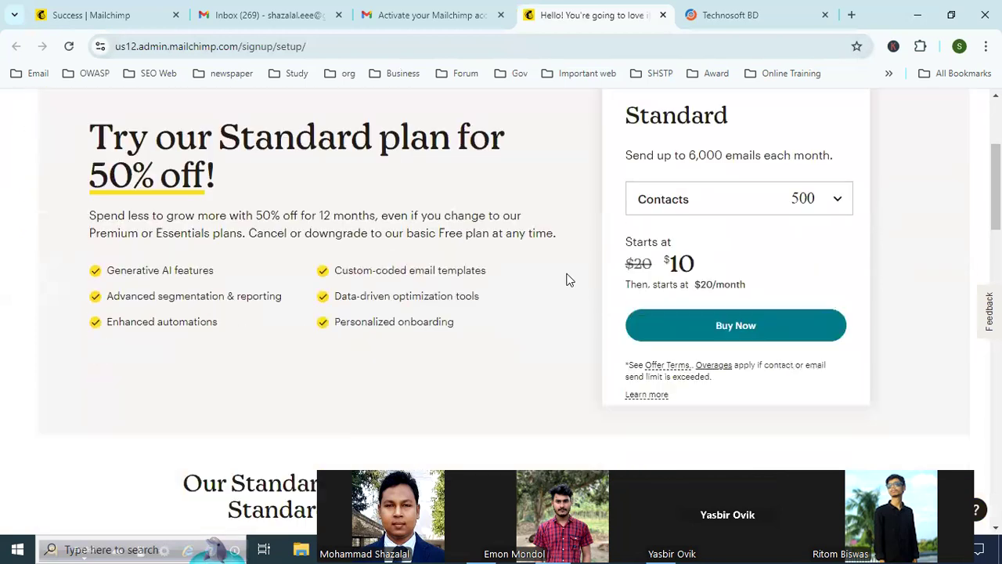
scroll(540, 266, down, 2)
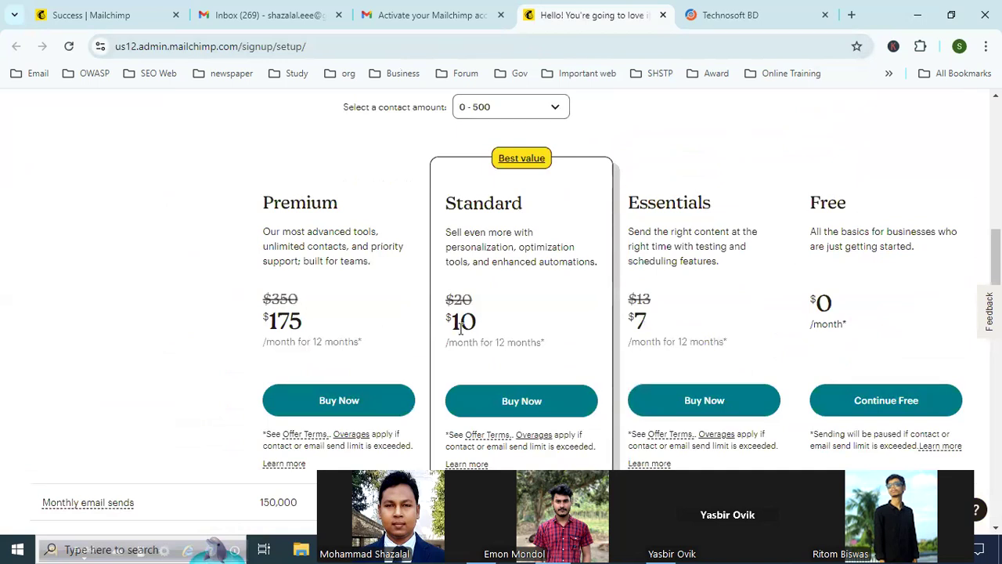
scroll(391, 317, down, 2)
scroll(387, 313, down, 1)
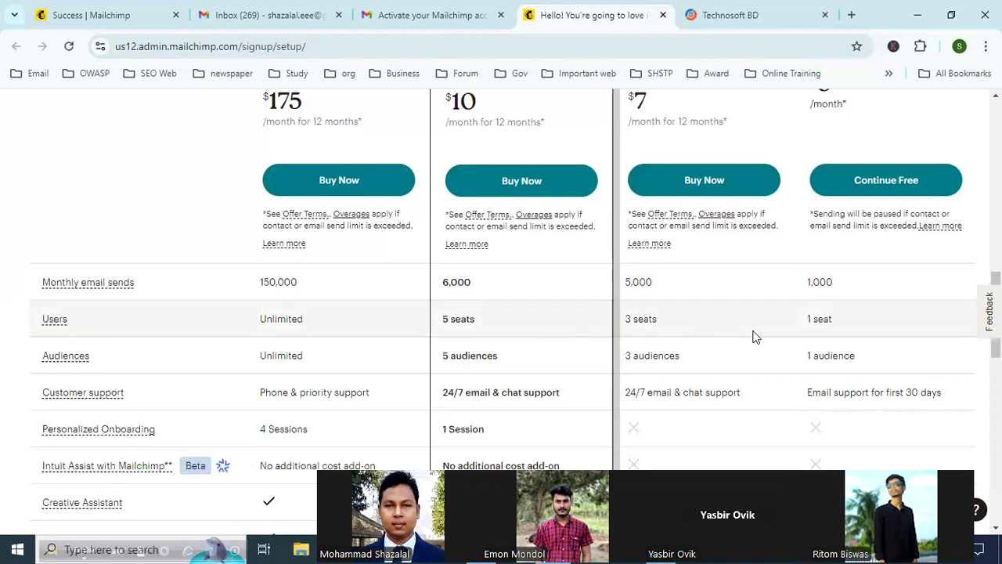
scroll(861, 332, down, 2)
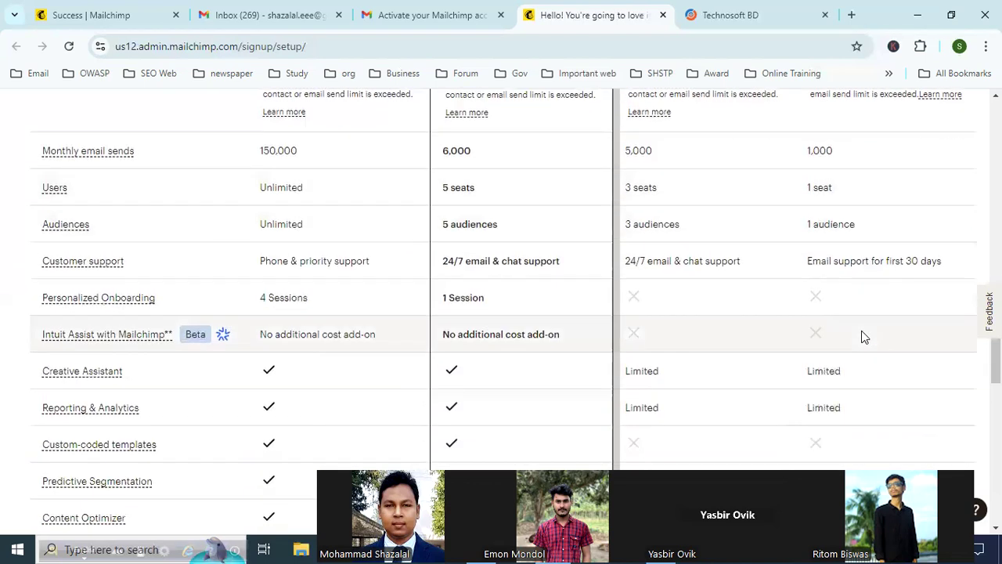
scroll(118, 303, down, 1)
scroll(876, 356, up, 2)
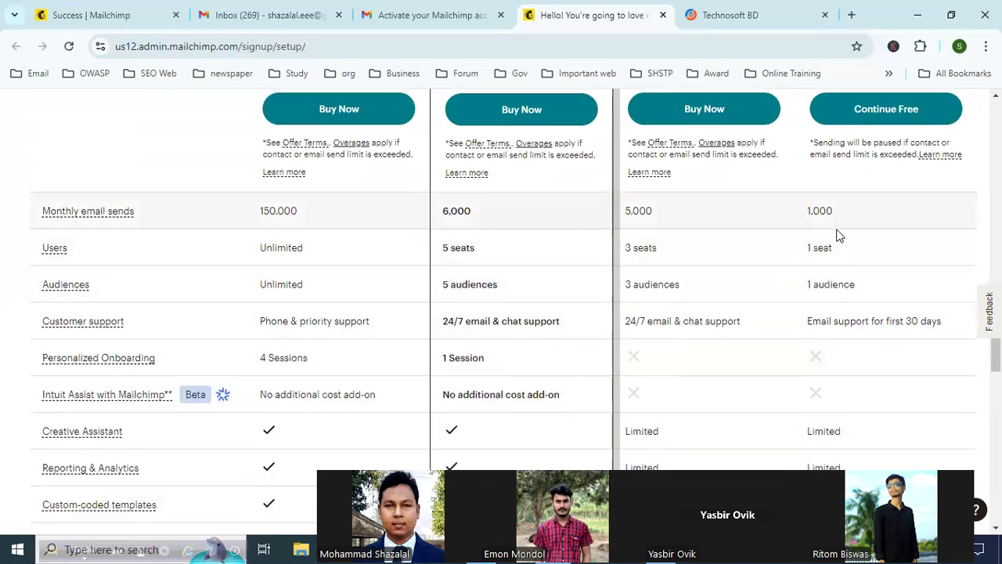
scroll(848, 213, up, 3)
scroll(844, 250, down, 2)
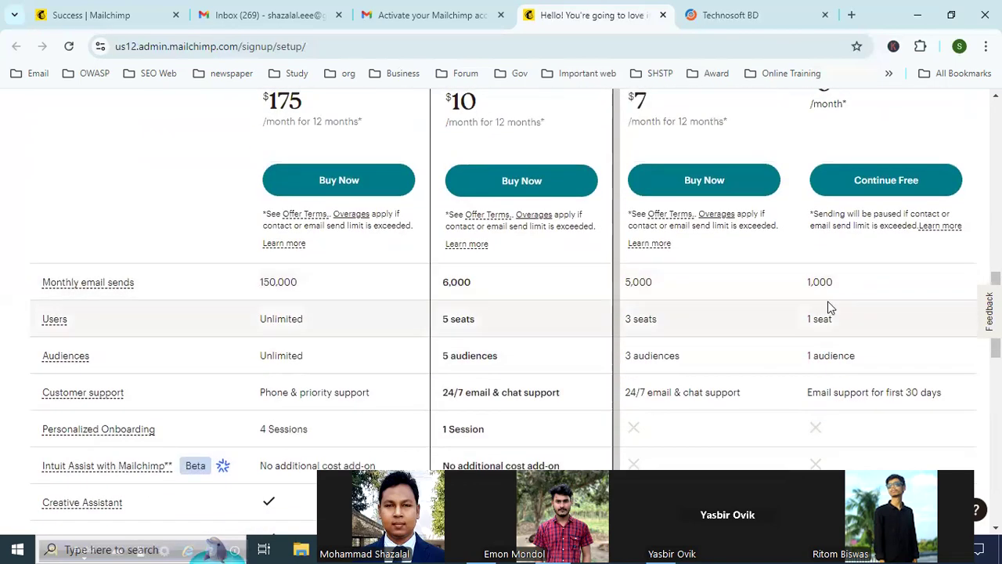
scroll(878, 278, up, 3)
scroll(866, 266, down, 5)
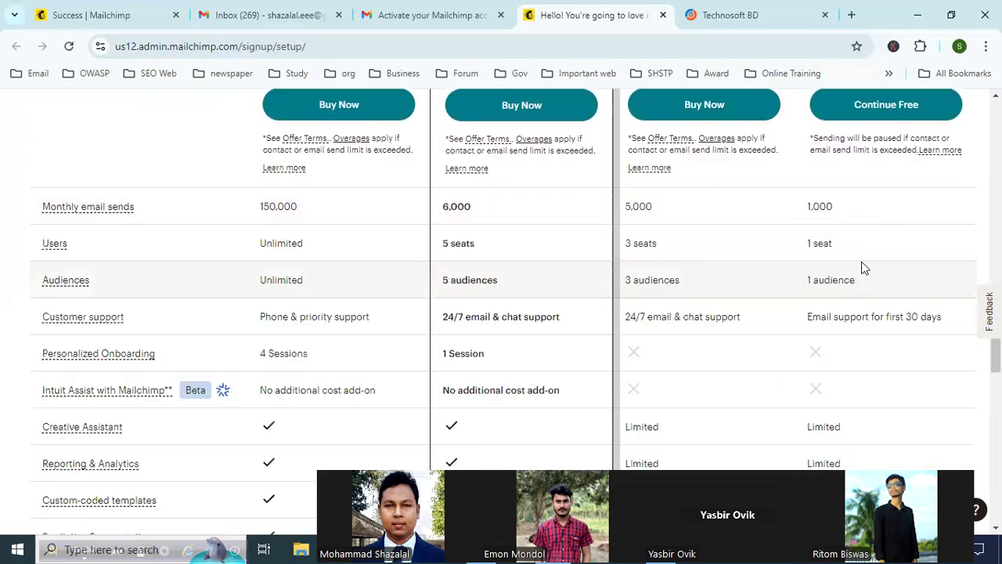
scroll(847, 278, up, 1)
scroll(848, 267, up, 1)
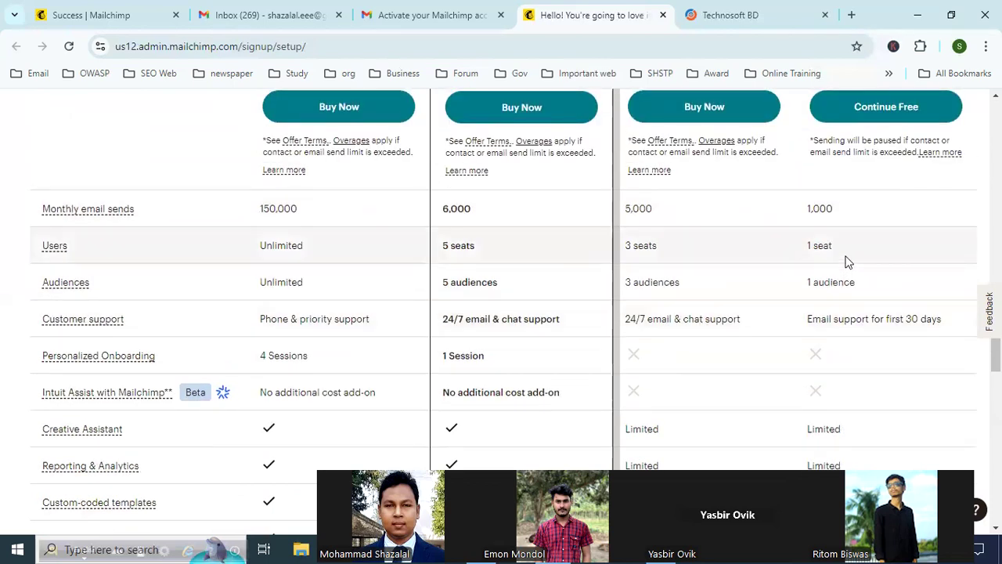
scroll(901, 261, up, 4)
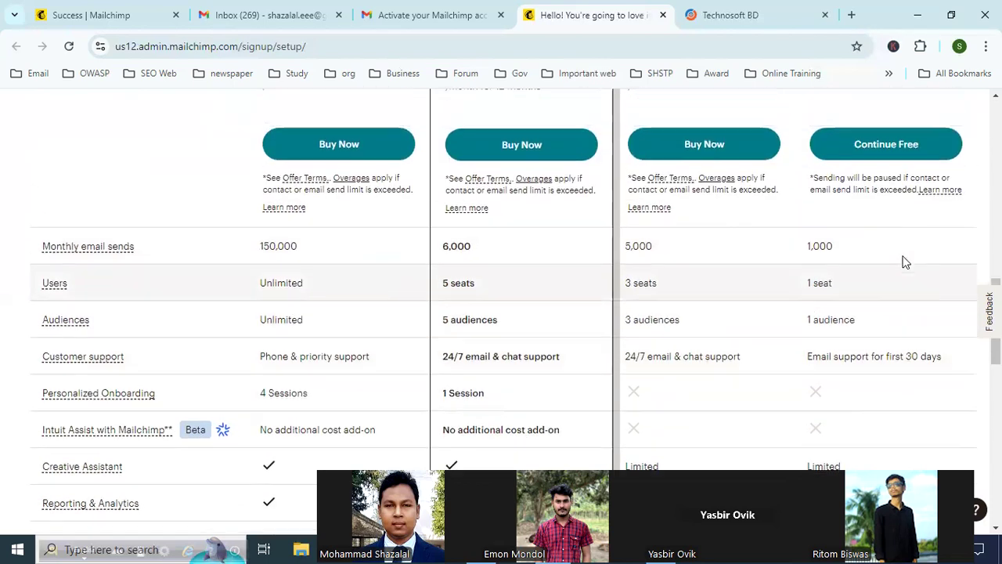
Step: Continue with the Free plan and postpone connecting a business platform to the account
click(889, 328)
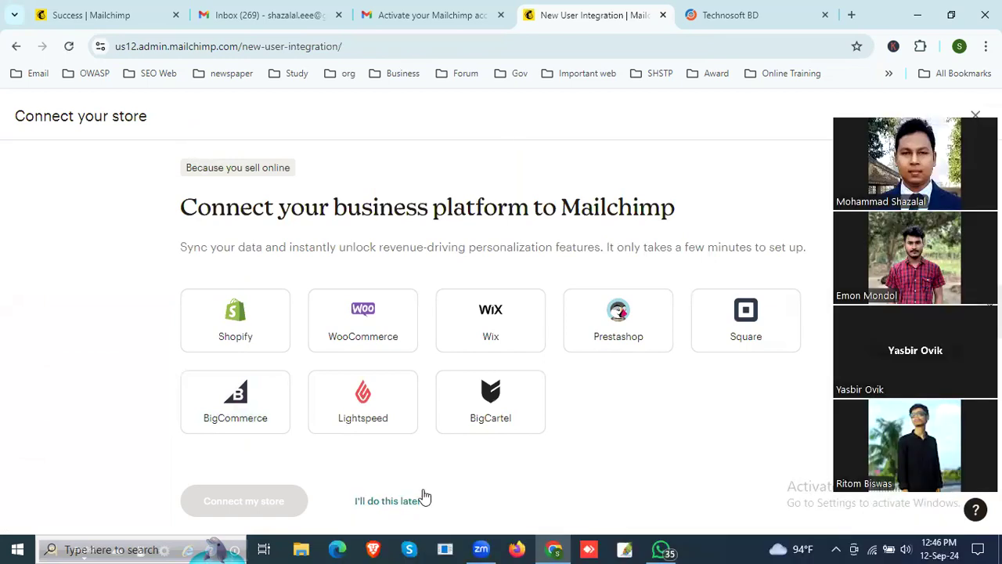
click(387, 501)
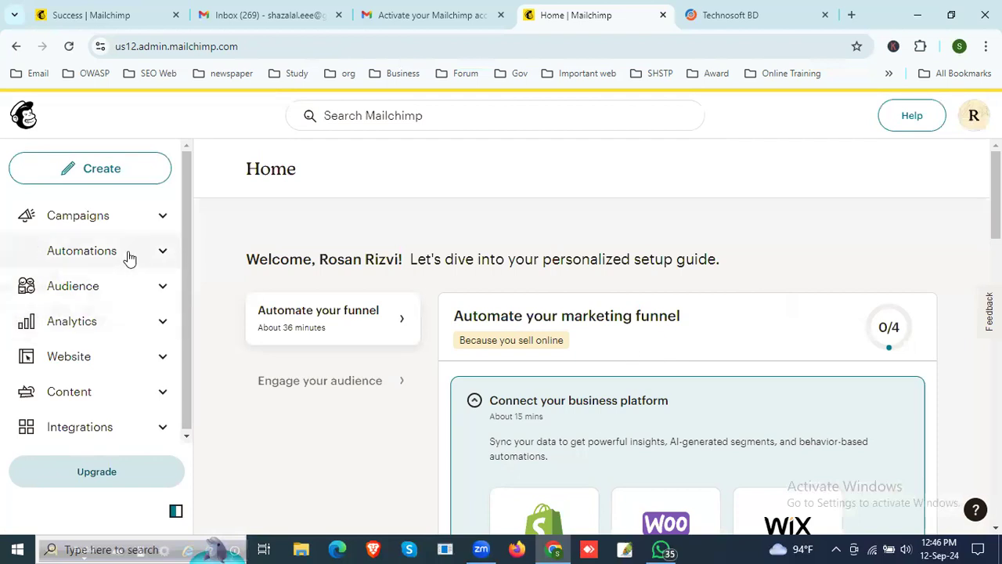
Step: Look over the options for creating something new, and open the list of all campaigns
click(99, 174)
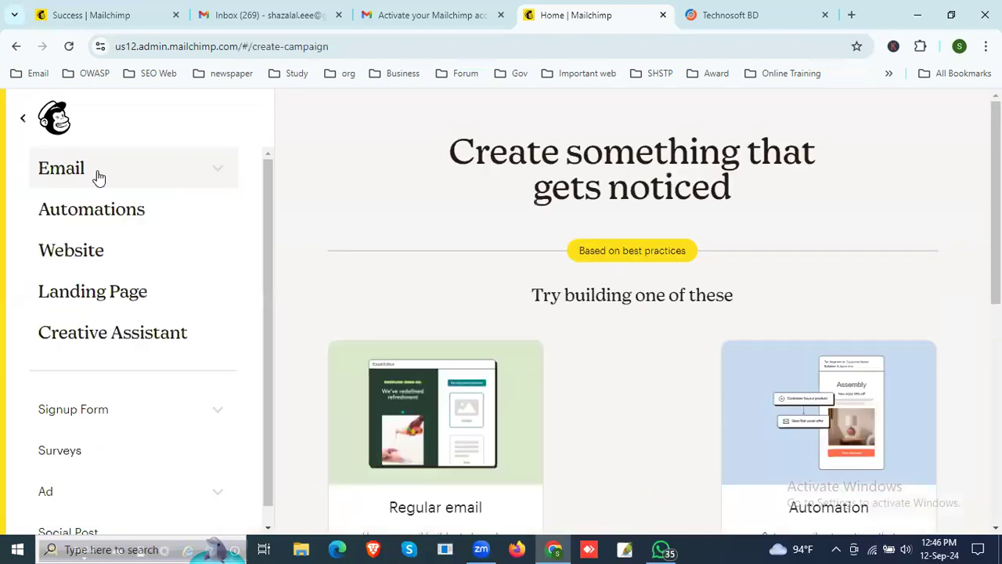
click(23, 118)
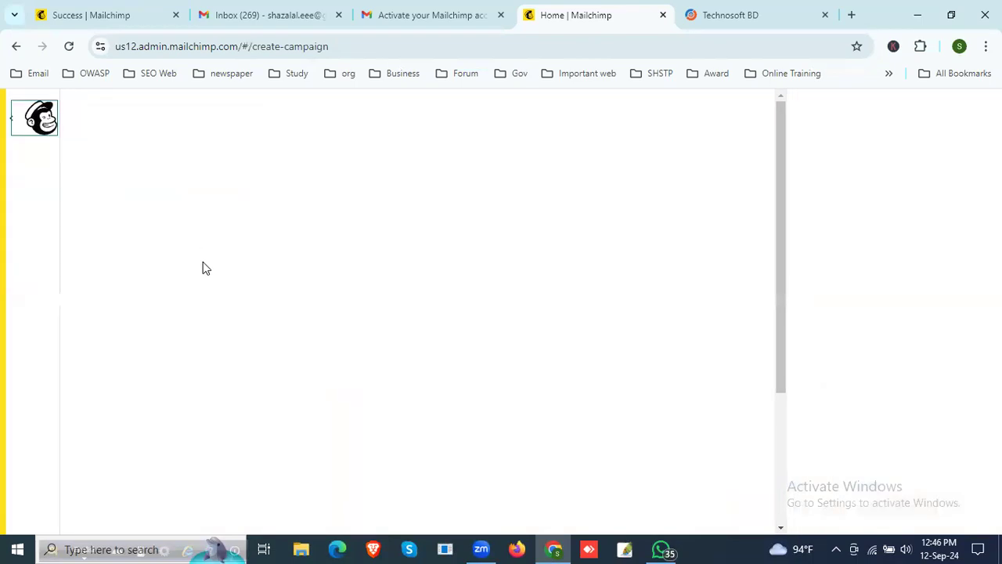
click(96, 219)
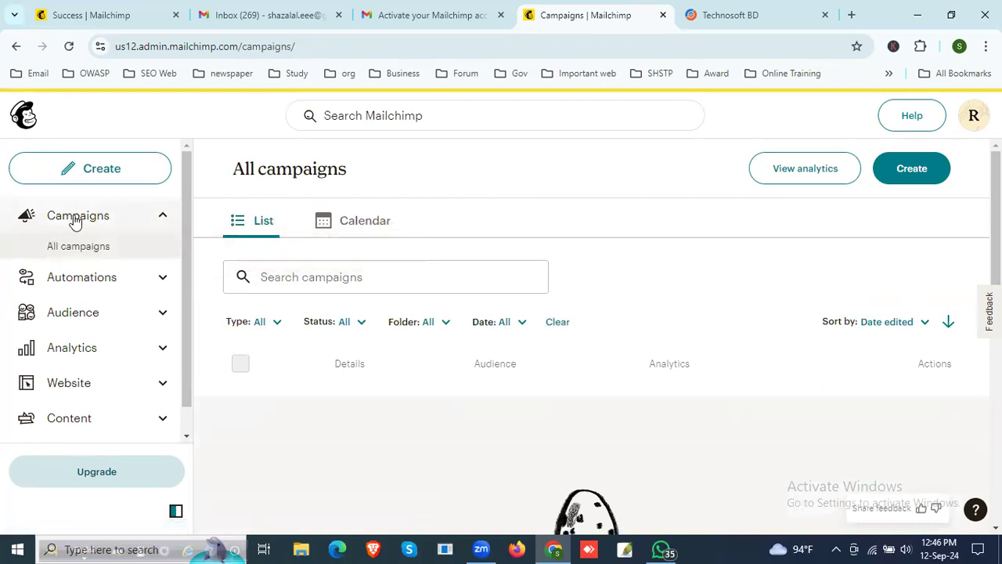
click(74, 219)
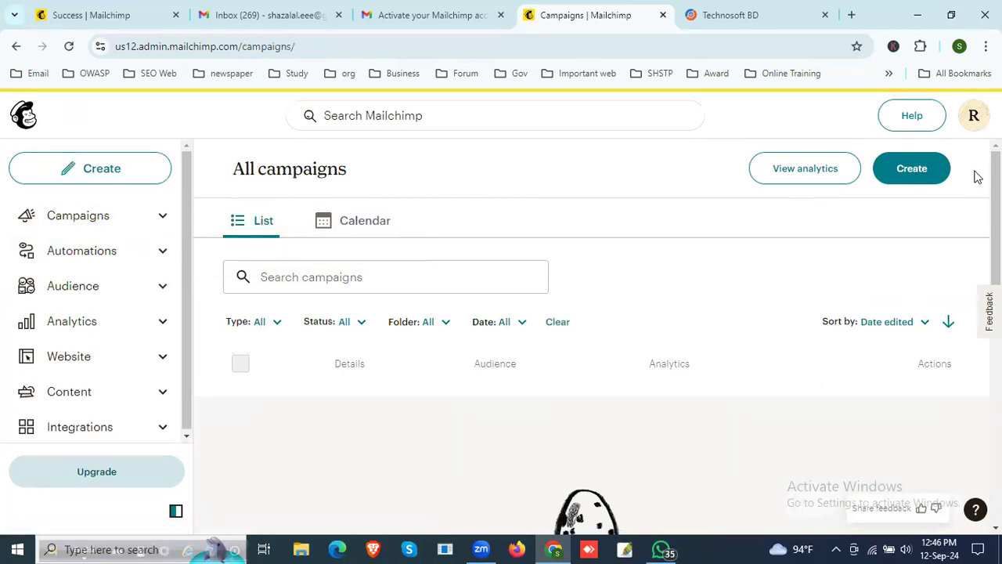
Step: View the regular email, automation and landing page options for a new campaign, and return to the campaigns list
click(911, 169)
scroll(543, 300, down, 5)
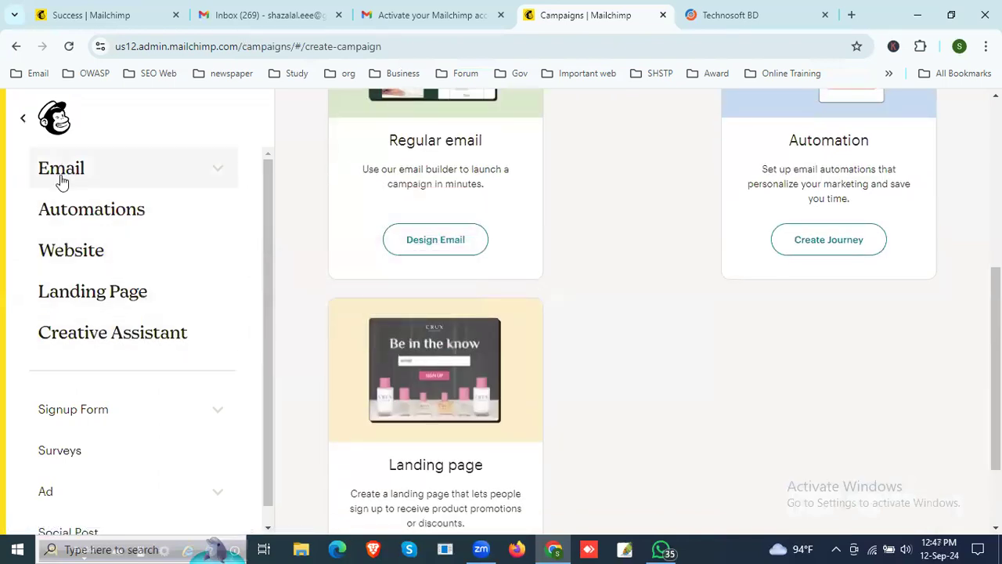
click(23, 121)
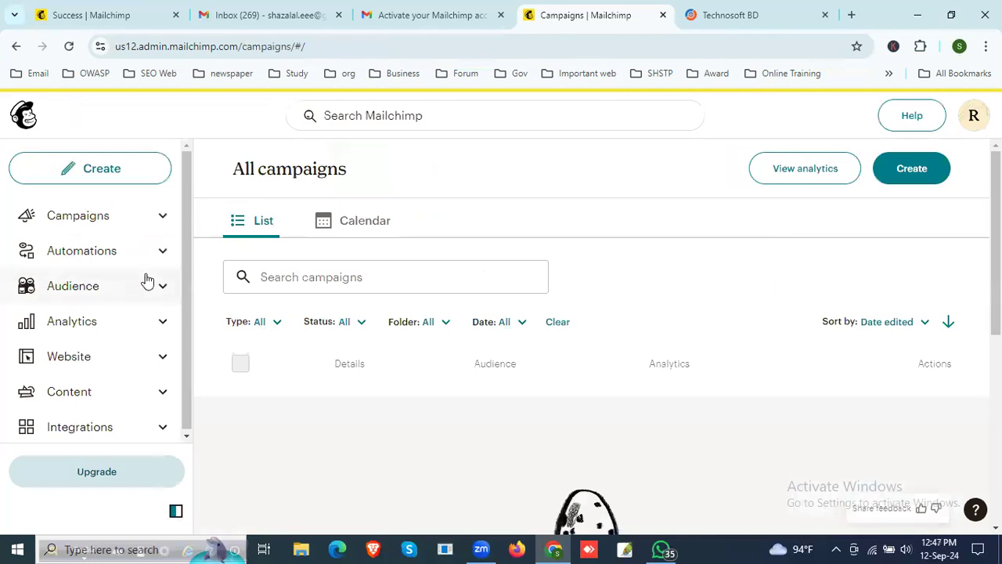
Step: Create a new regular email campaign from the campaigns list
click(73, 222)
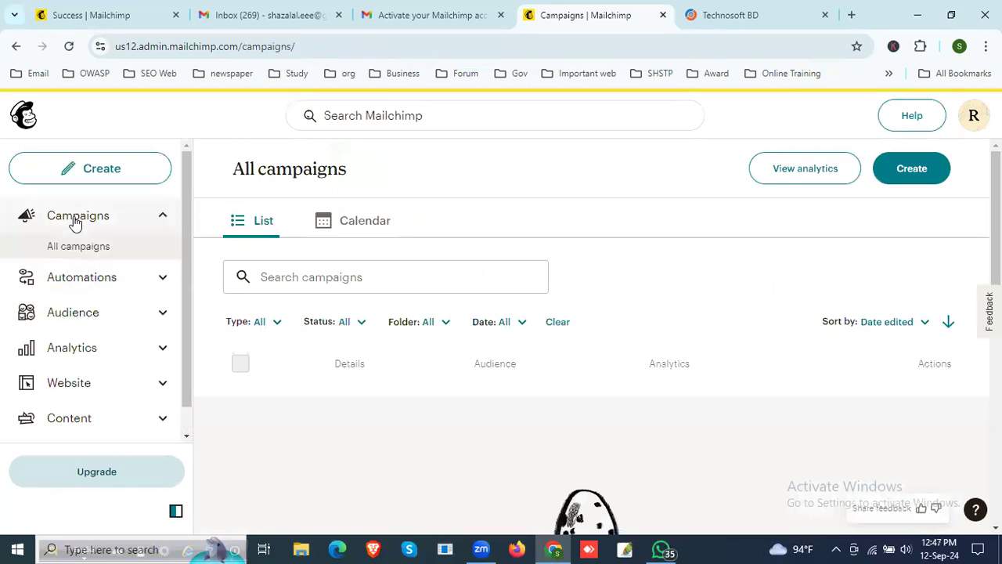
scroll(505, 312, down, 1)
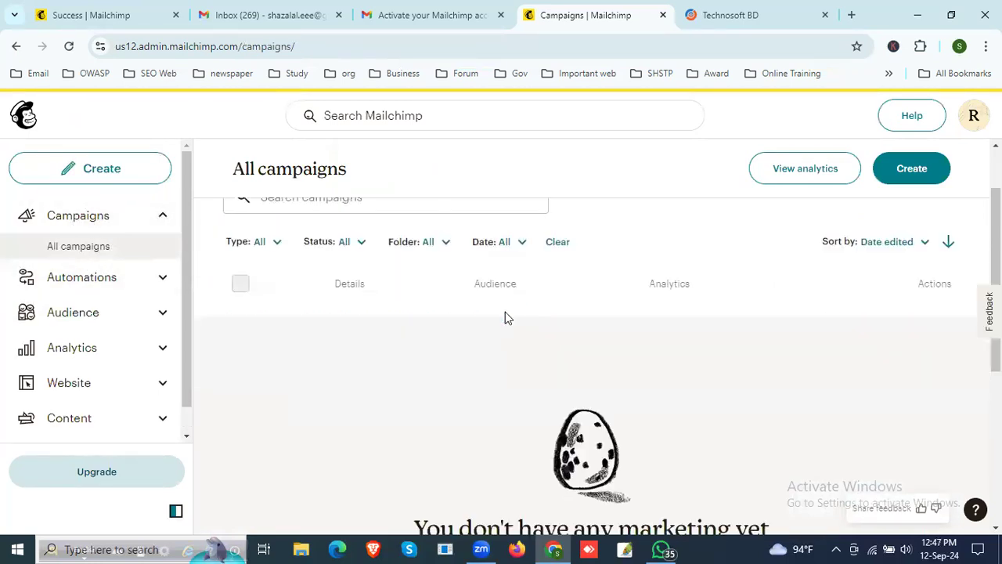
scroll(505, 314, down, 4)
click(603, 296)
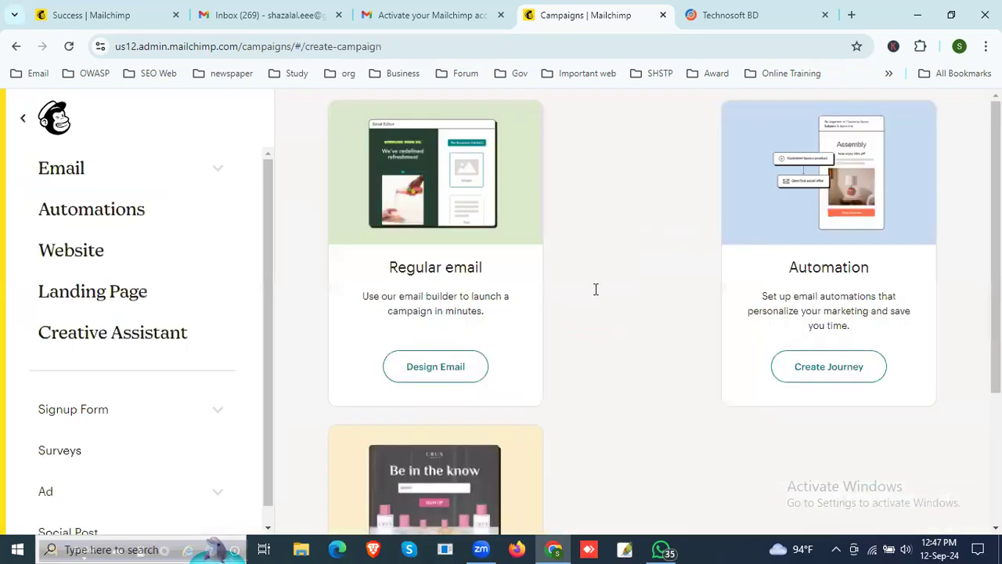
scroll(646, 318, down, 3)
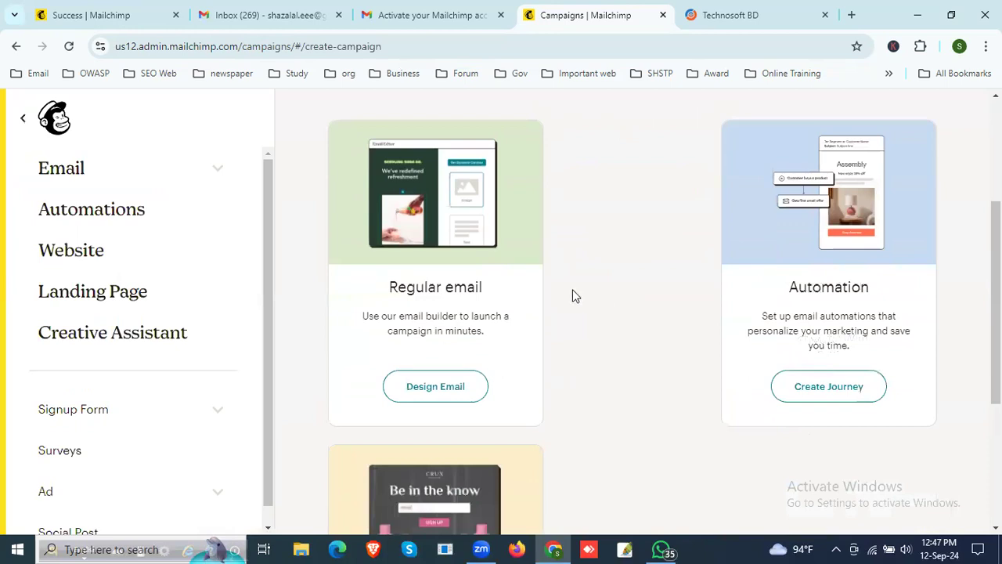
click(465, 387)
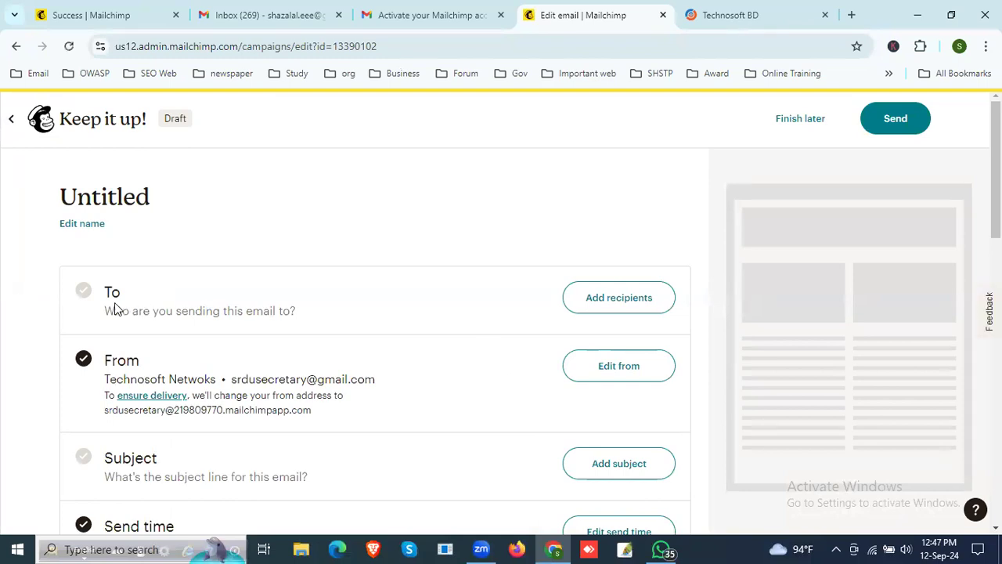
Step: Review the setup sections of the untitled email draft, and open the contact import from its recipients section
scroll(404, 372, down, 1)
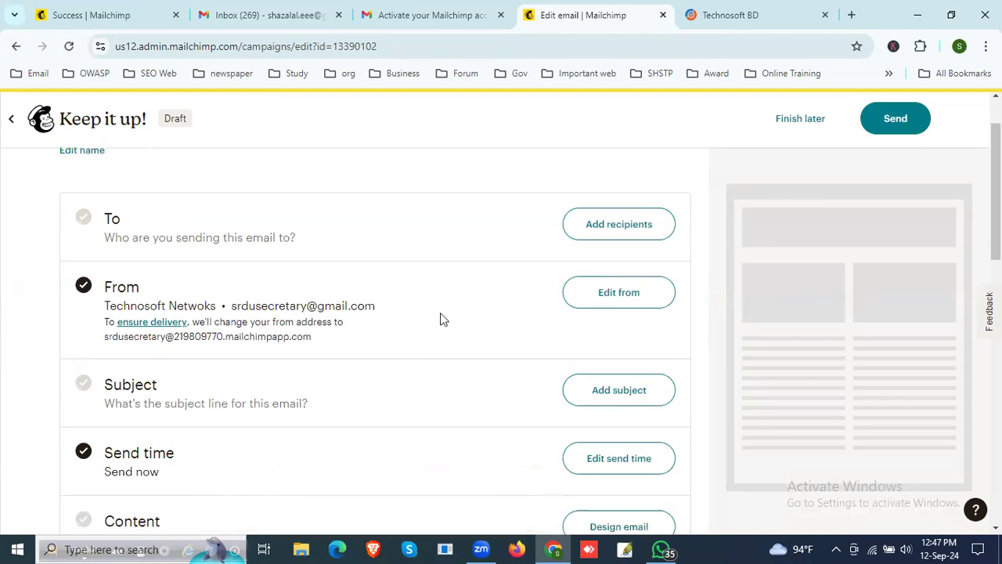
scroll(440, 319, up, 1)
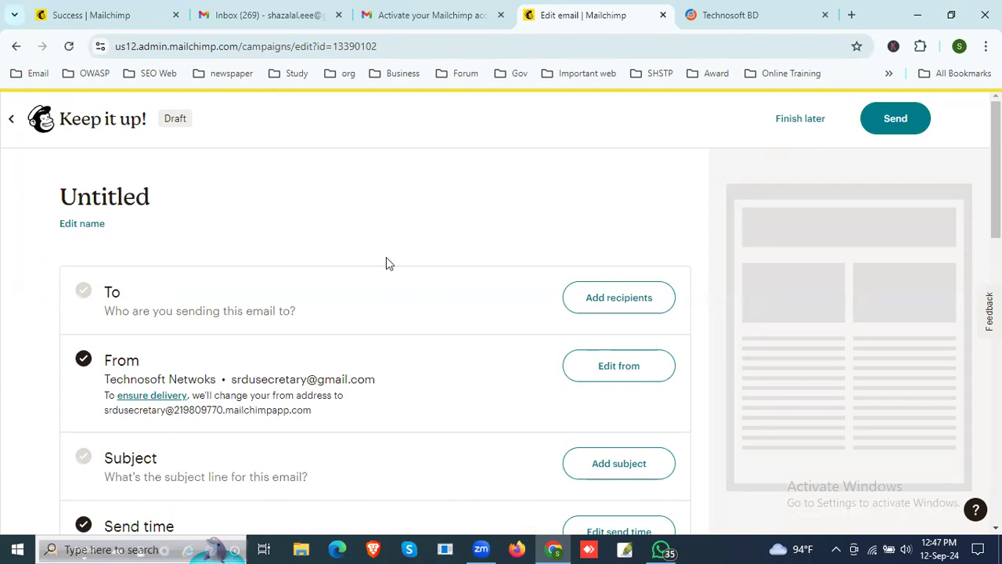
scroll(283, 237, down, 1)
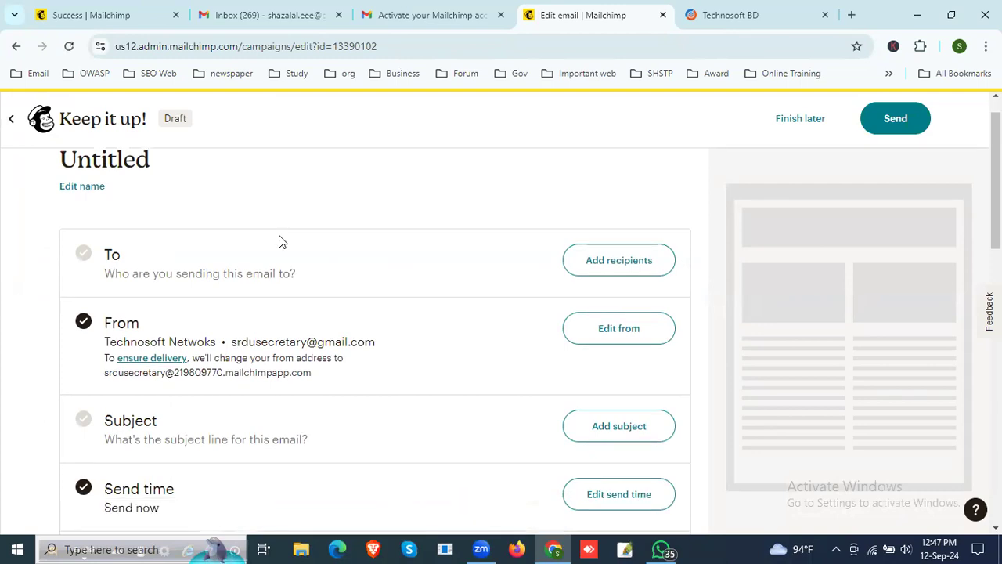
scroll(298, 241, down, 1)
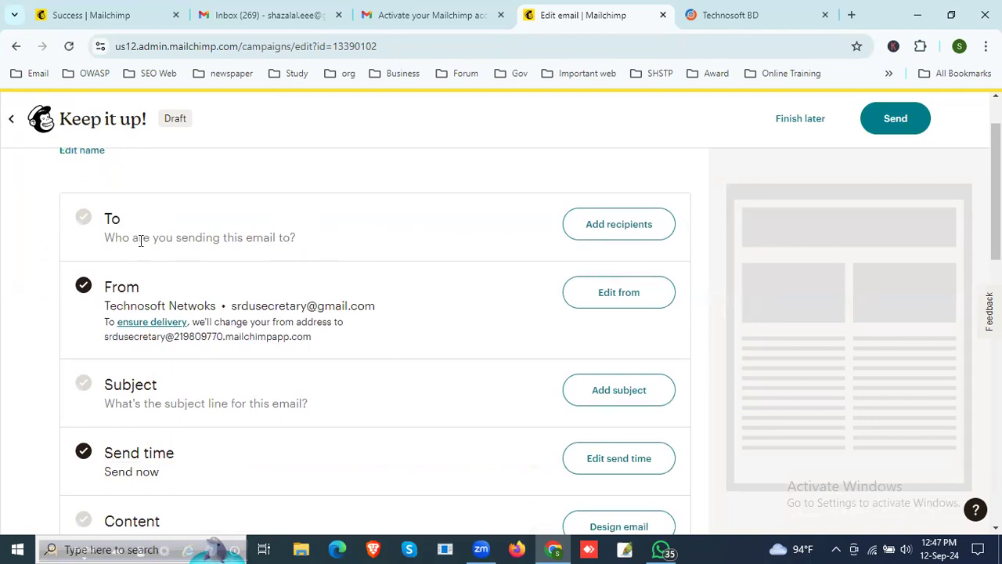
click(619, 224)
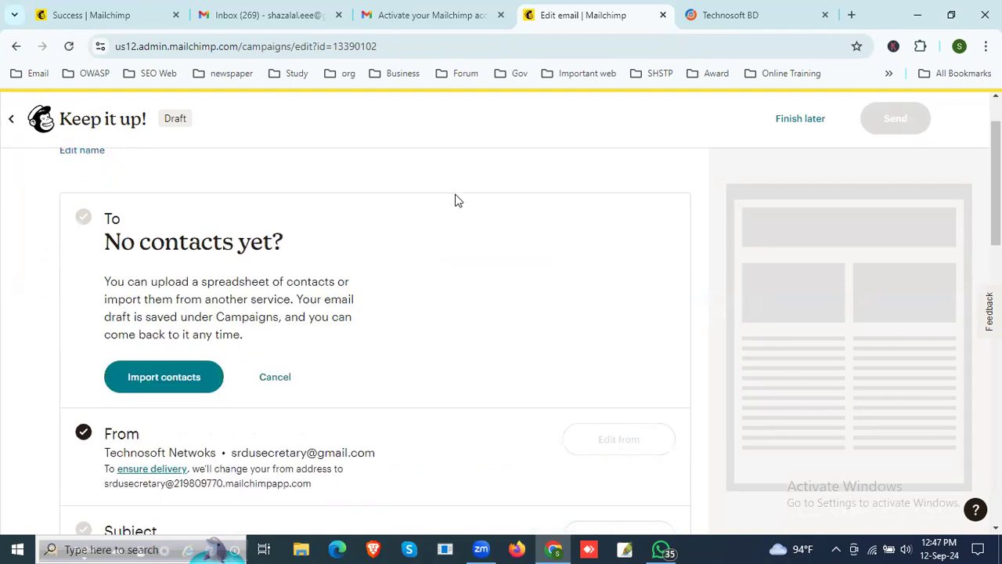
click(179, 383)
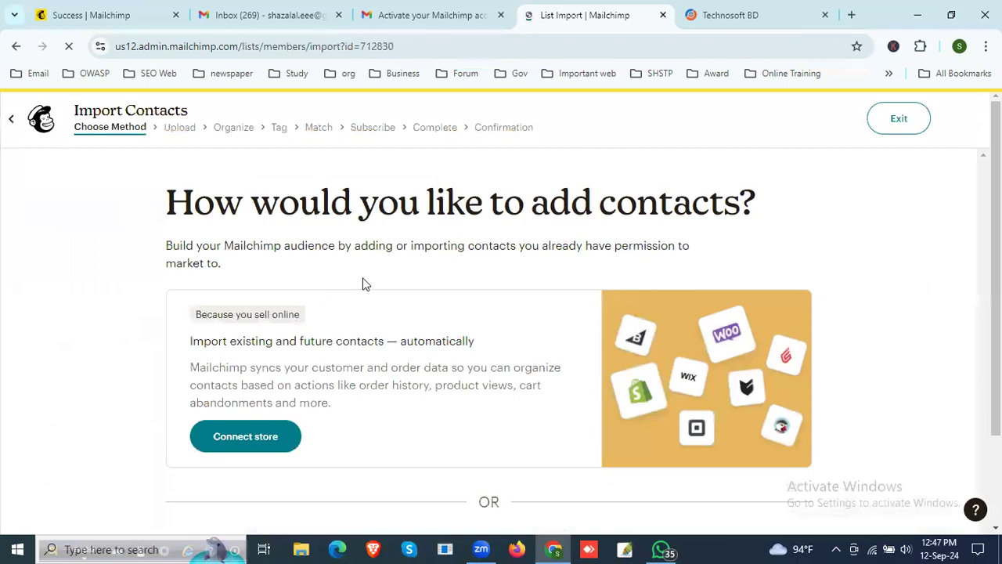
Step: Look over the ways to add contacts, view the file upload option, and exit the import back to the email draft
scroll(462, 290, down, 2)
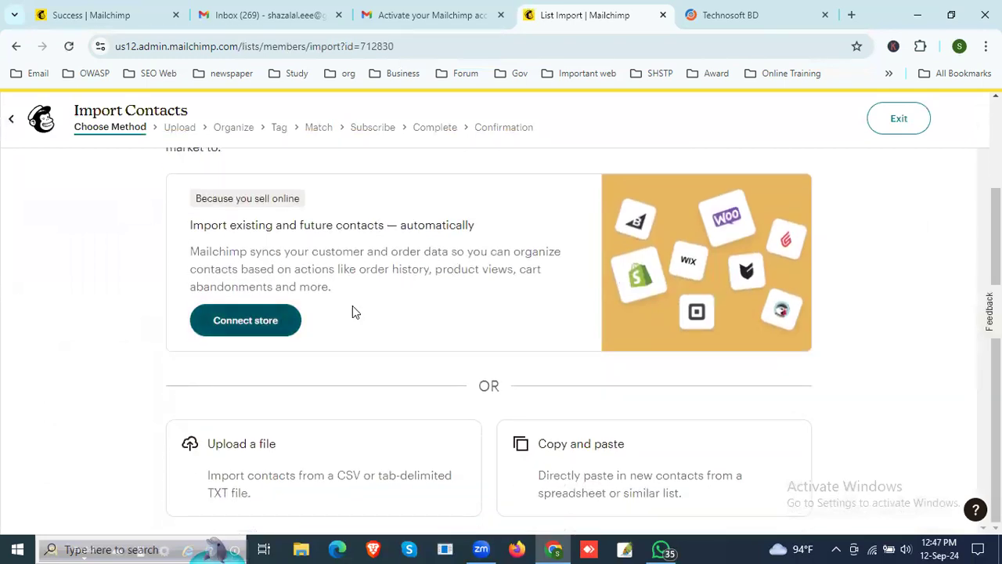
scroll(352, 305, up, 2)
scroll(321, 321, down, 1)
scroll(319, 323, down, 1)
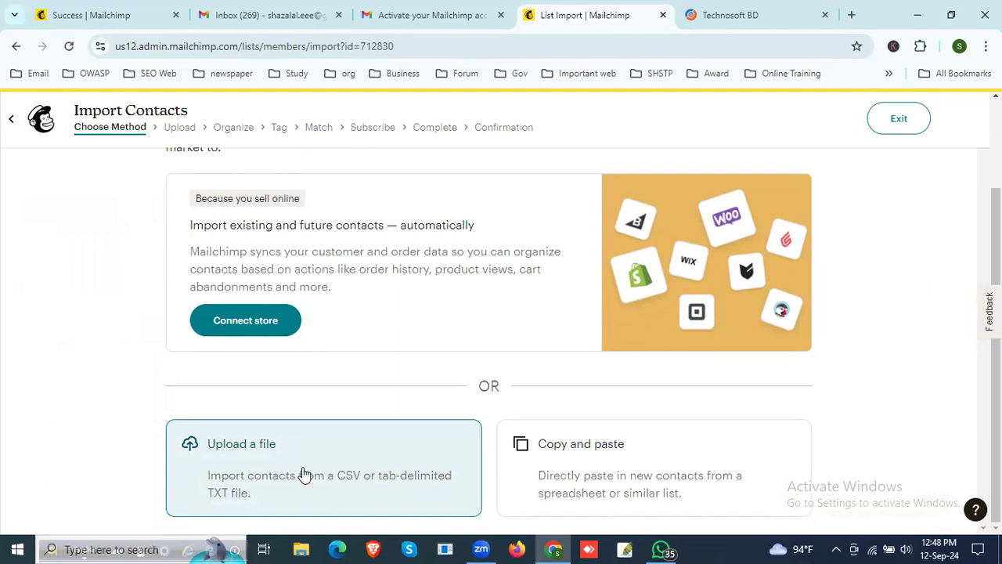
click(282, 452)
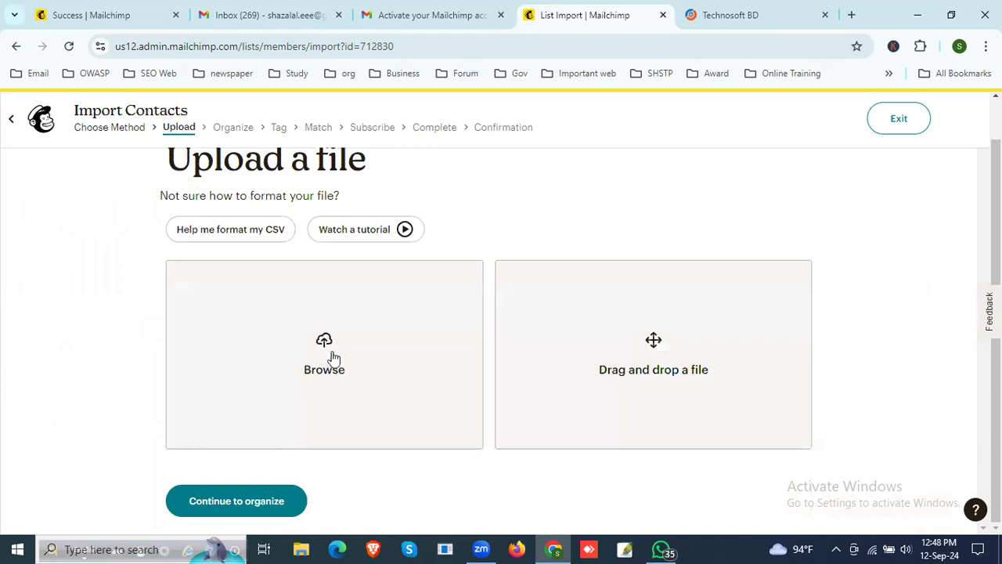
click(12, 125)
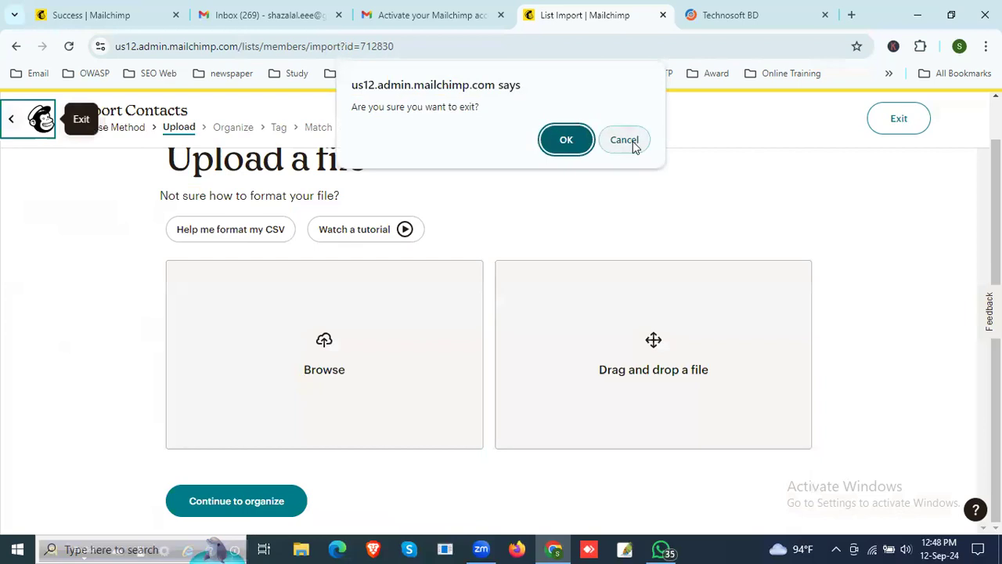
click(634, 147)
click(15, 122)
click(570, 136)
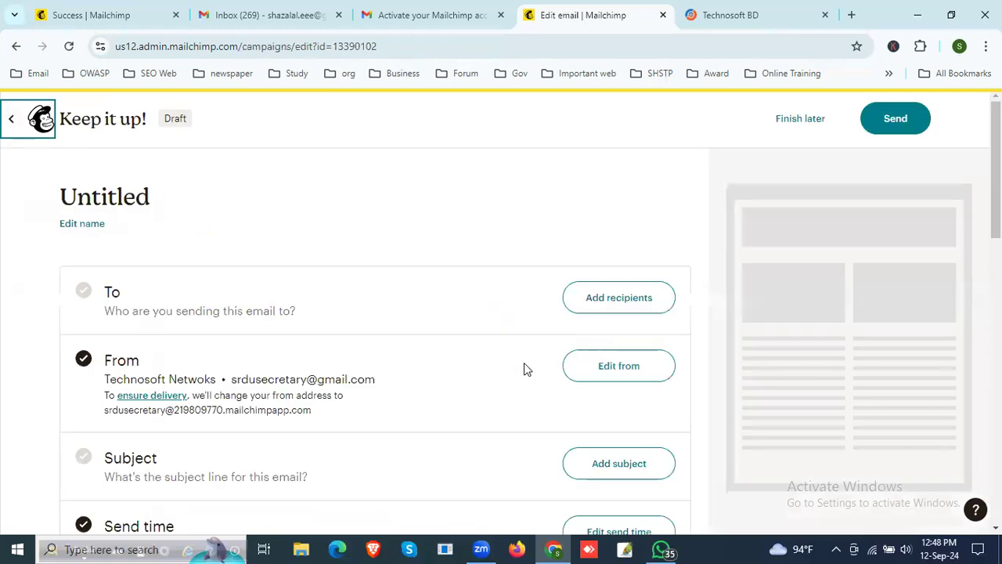
Step: Reopen the contact import from the draft's recipients section, and choose the copy and paste method
click(633, 304)
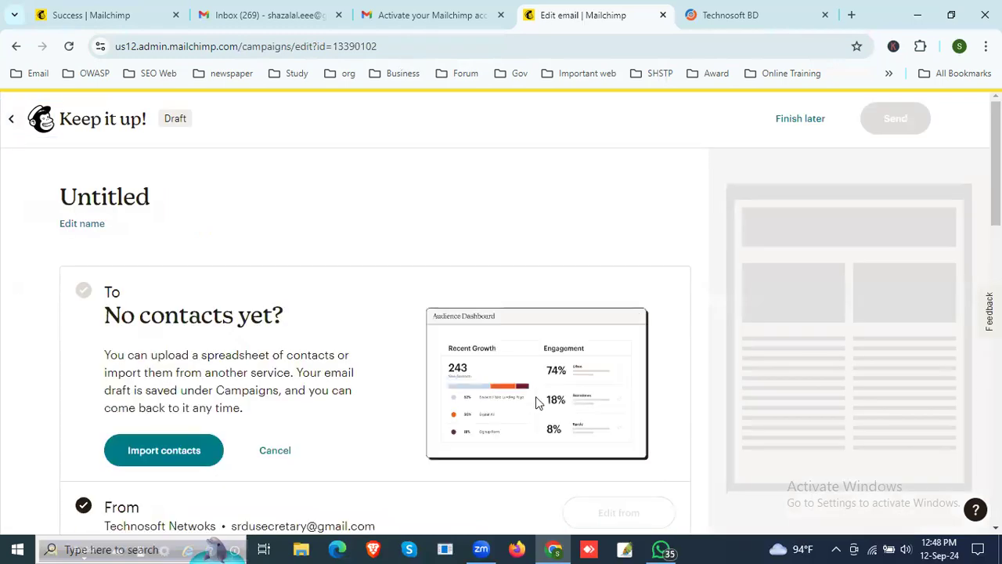
scroll(537, 401, down, 3)
scroll(327, 357, up, 1)
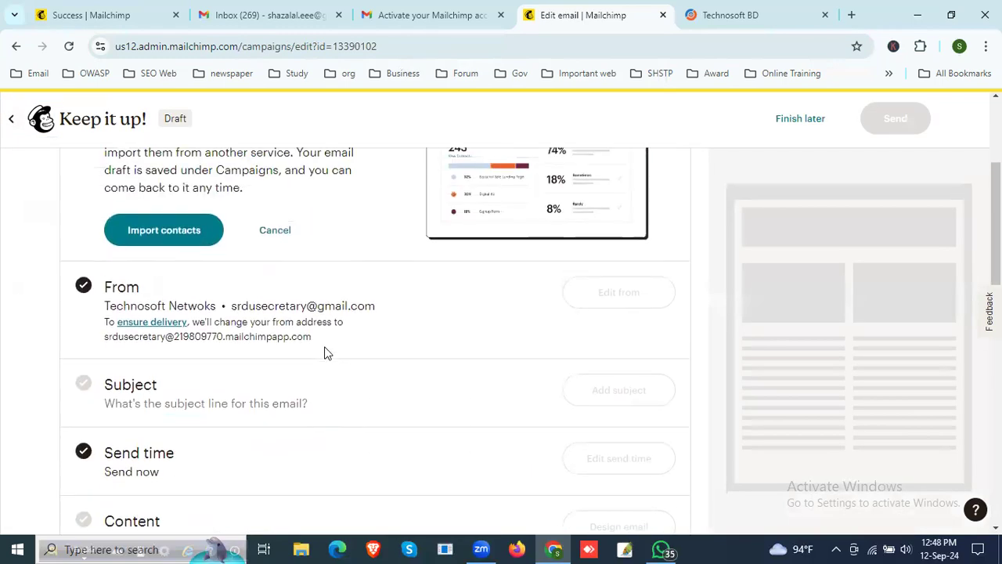
click(185, 237)
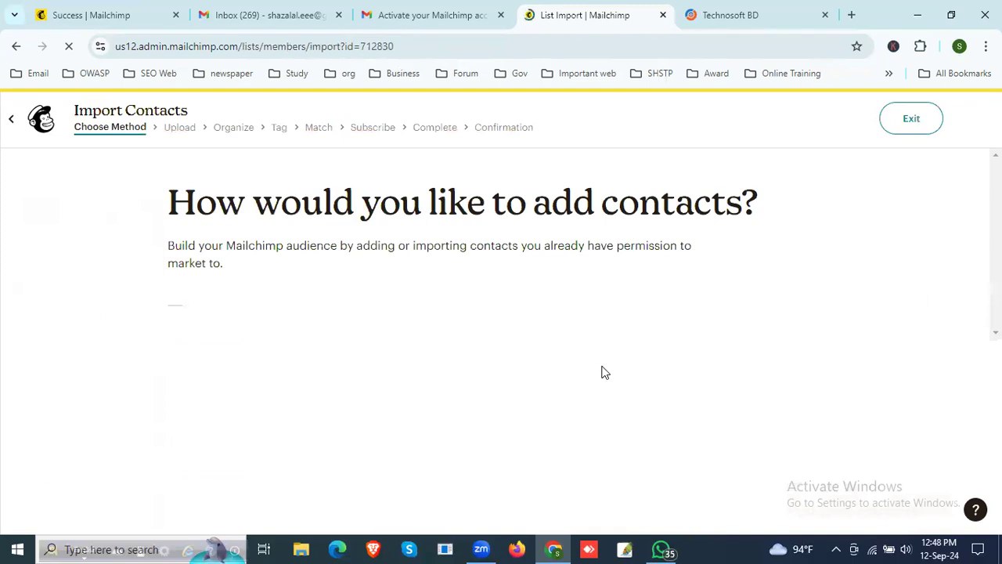
scroll(604, 372, down, 2)
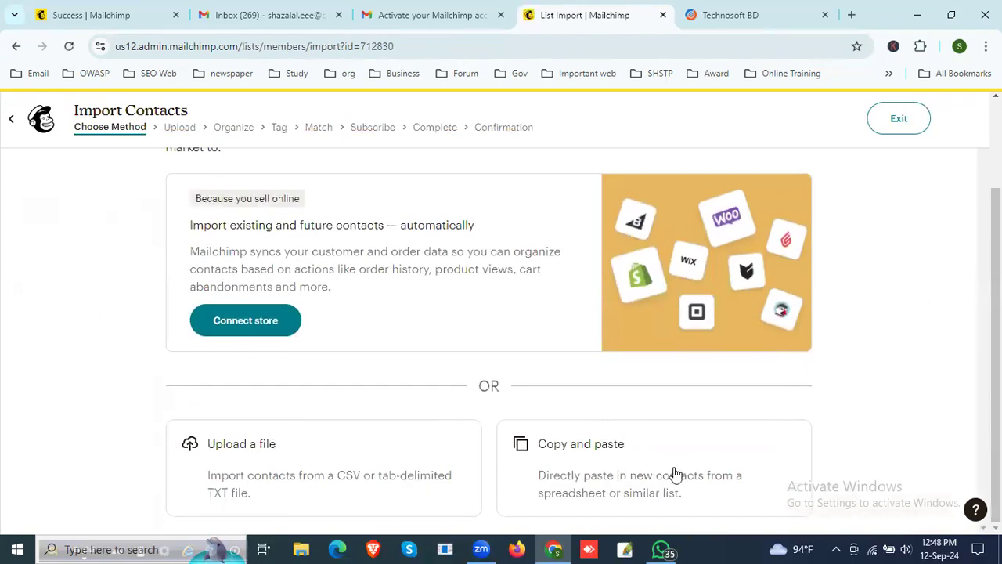
click(577, 462)
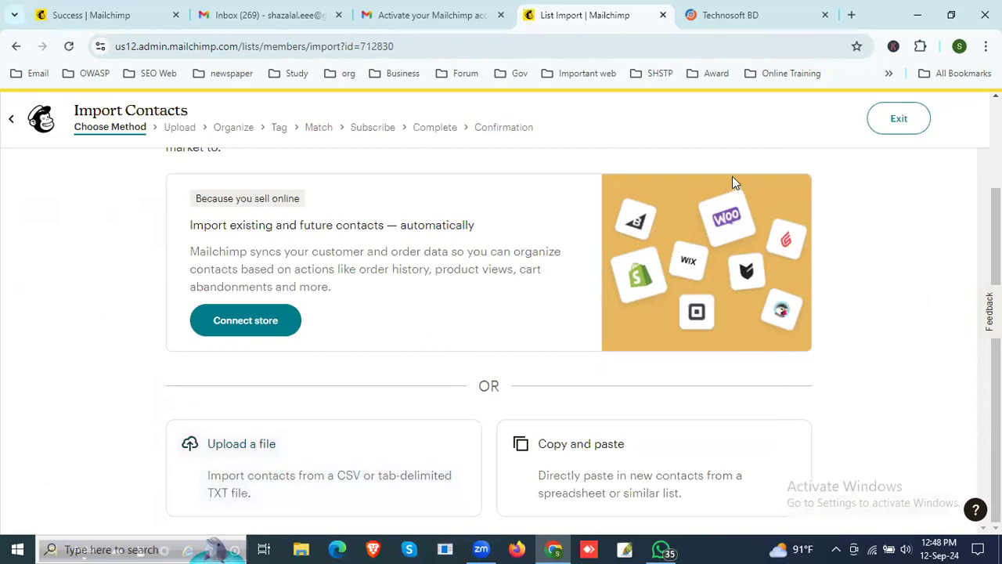
Step: Open the workbook nasta.xlsx from the desktop in Excel, and dismiss the activation wizard
click(922, 15)
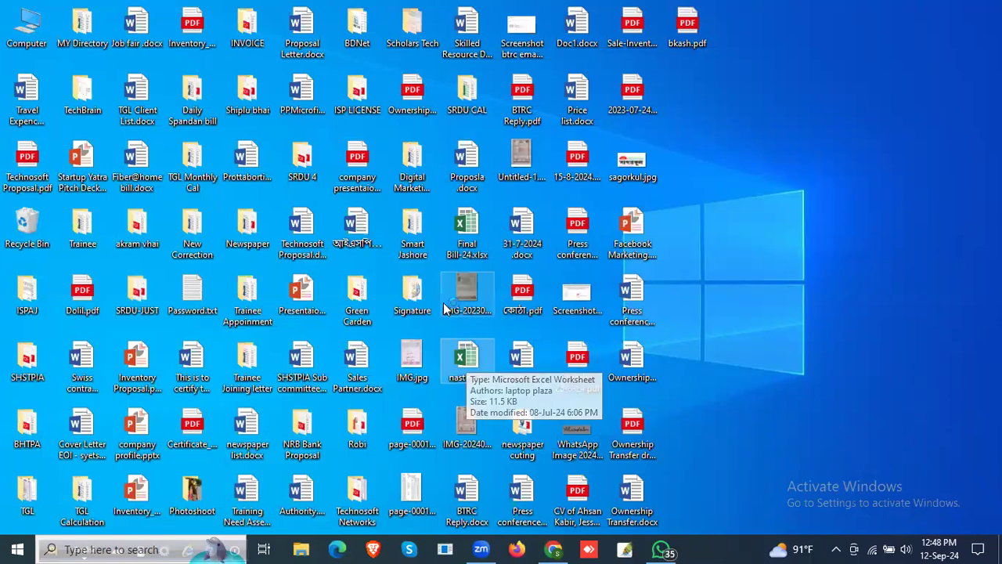
double_click(473, 362)
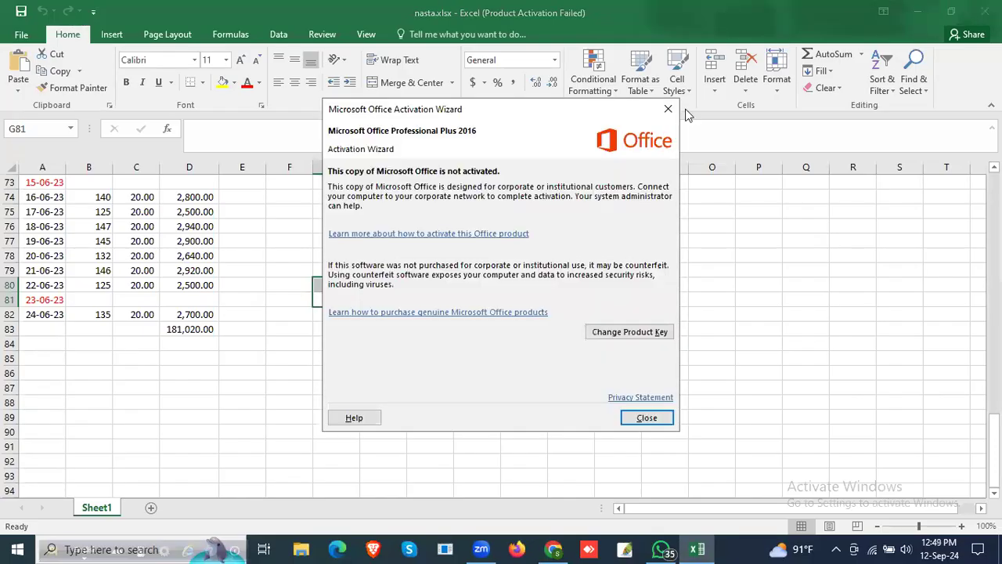
click(447, 16)
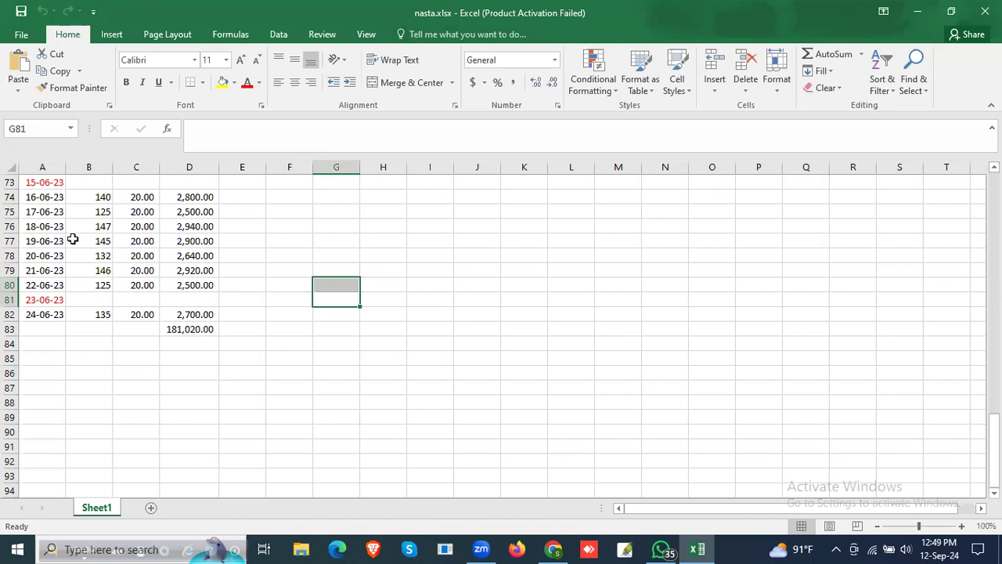
Step: Add a new blank worksheet to the nasta.xlsx workbook for the contact list
click(32, 183)
drag(33, 182, 200, 487)
click(383, 270)
click(151, 508)
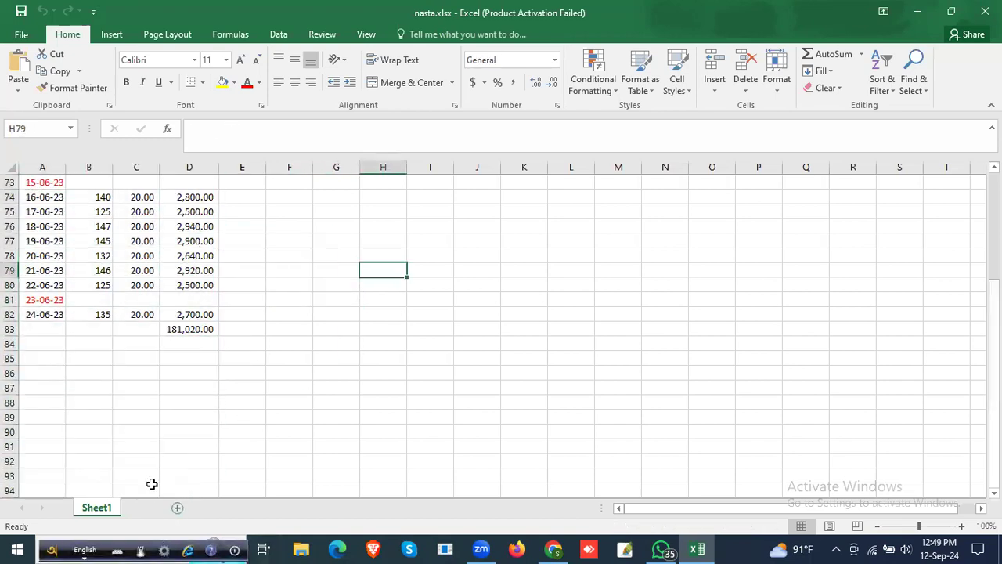
drag(40, 183, 278, 446)
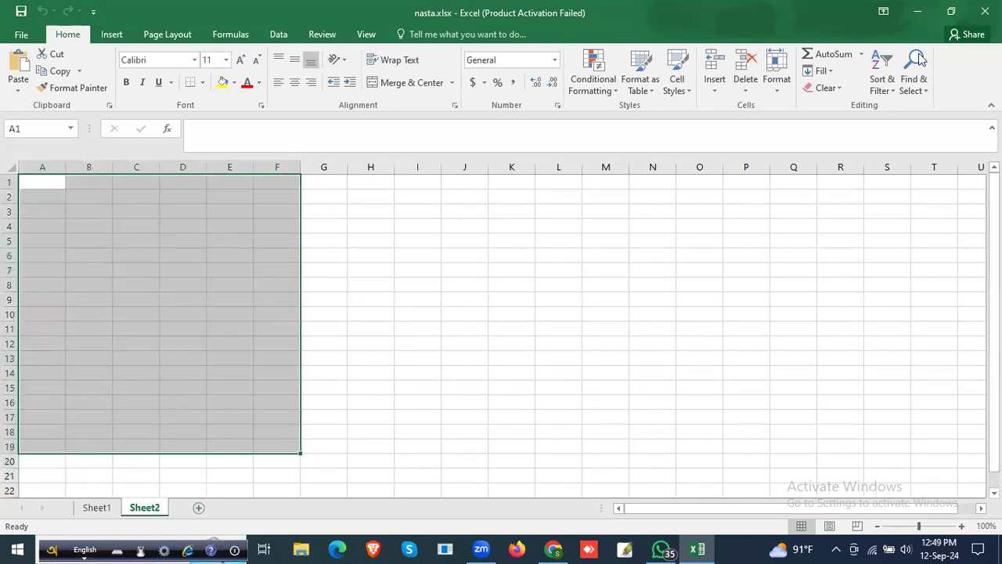
Step: Switch back to Chrome, and open the Gmail inbox of the association's Google account
click(929, 10)
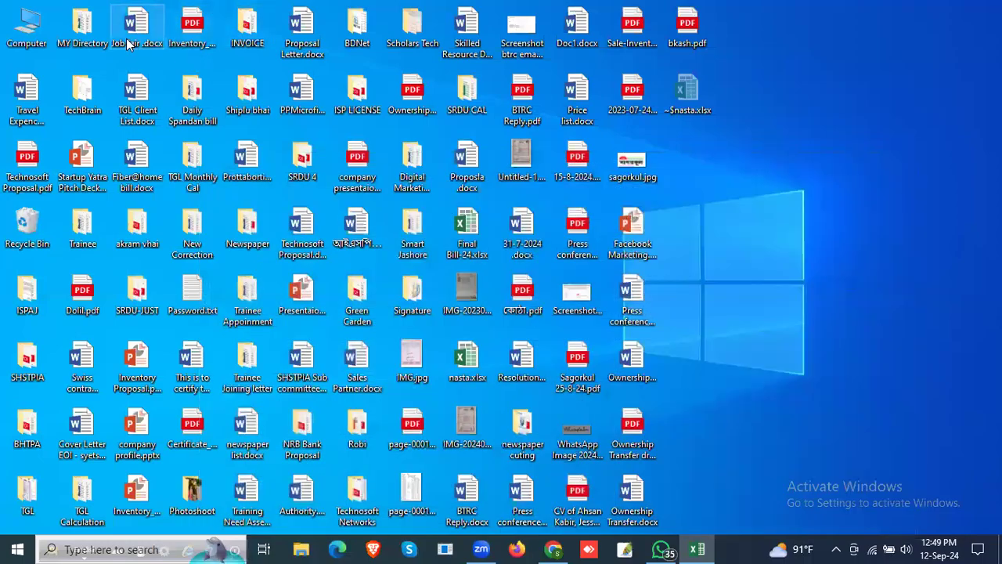
click(556, 549)
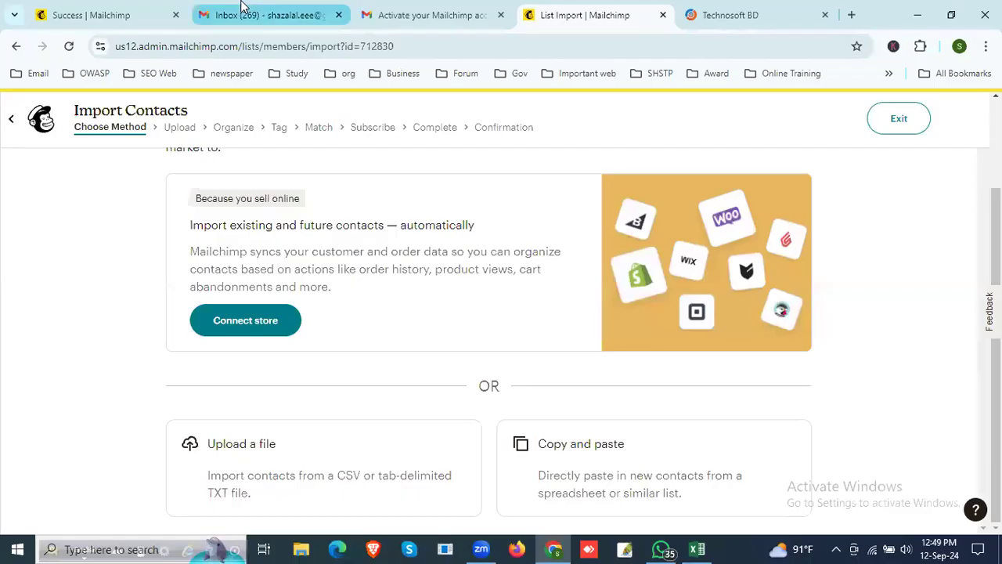
click(285, 9)
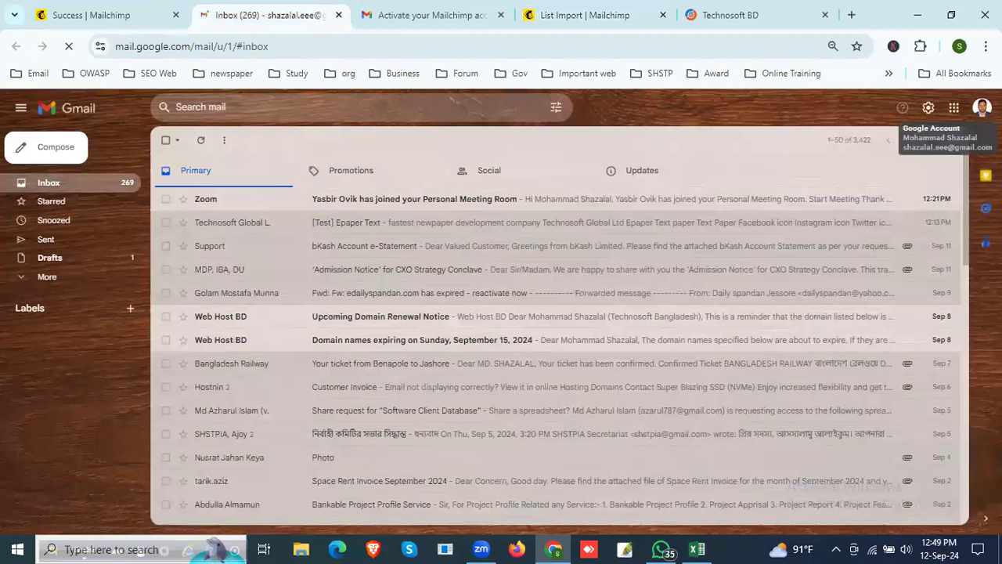
click(981, 107)
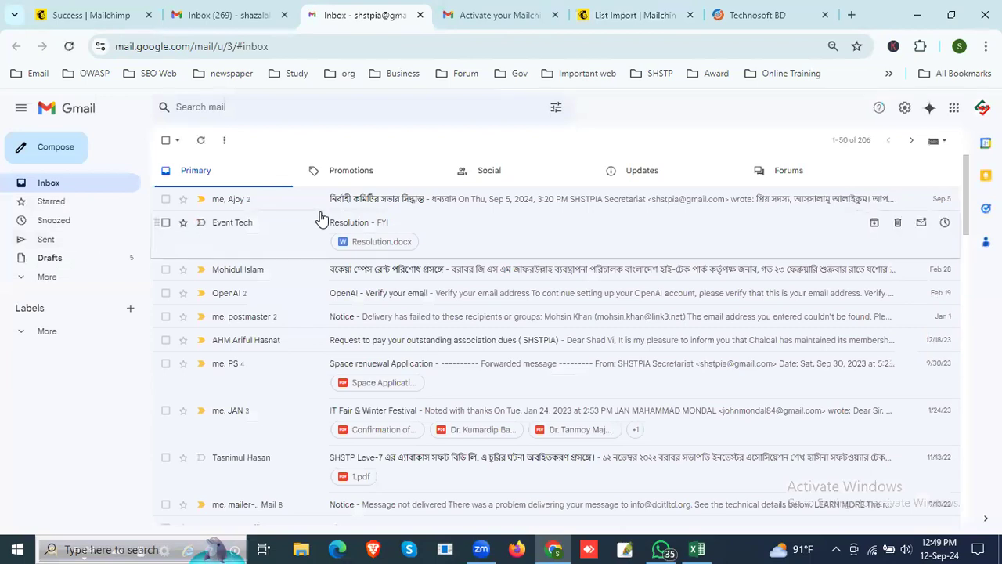
Step: Expand the recipient details of the first message in the newest inbox conversation, and copy the full list of recipients
click(454, 210)
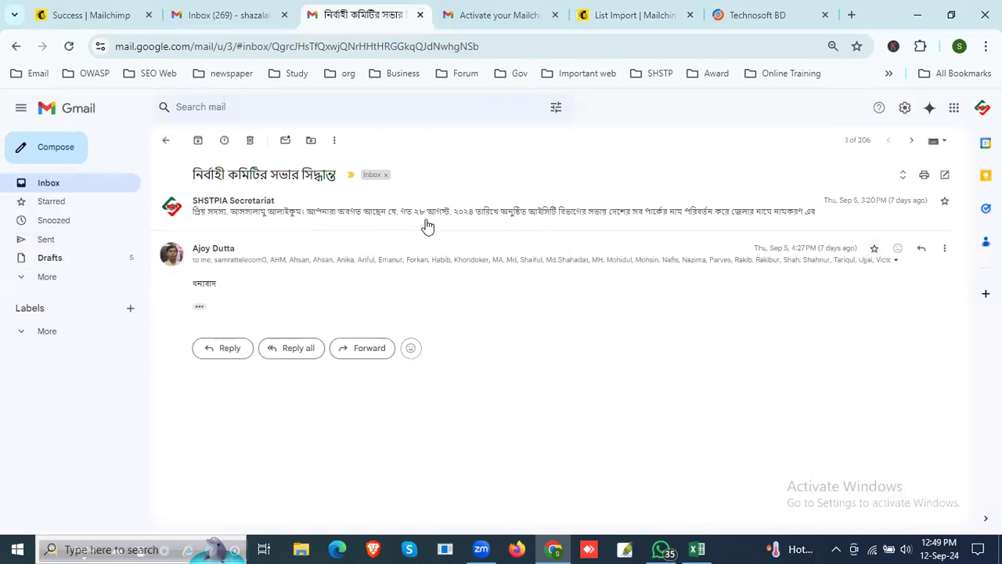
click(235, 216)
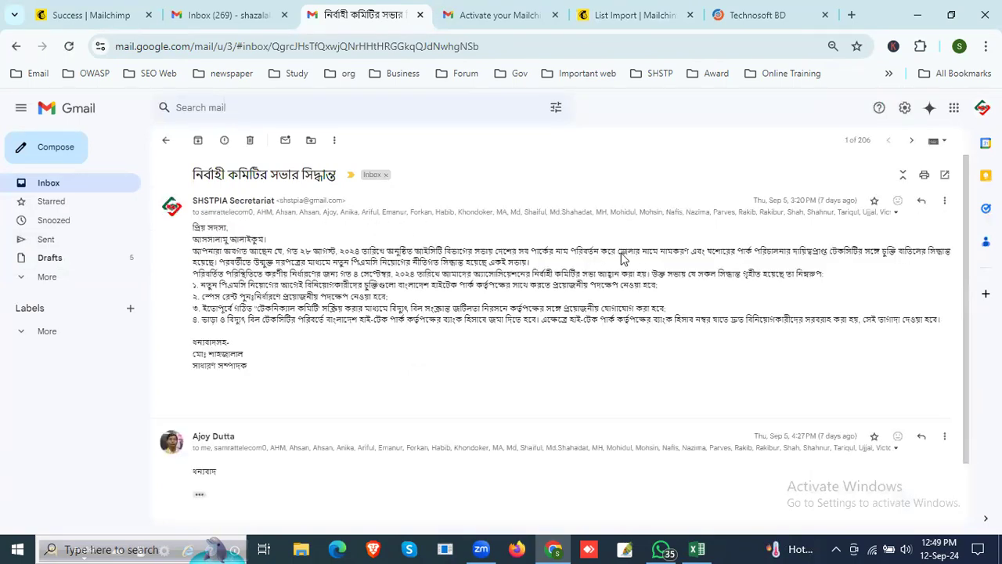
click(896, 212)
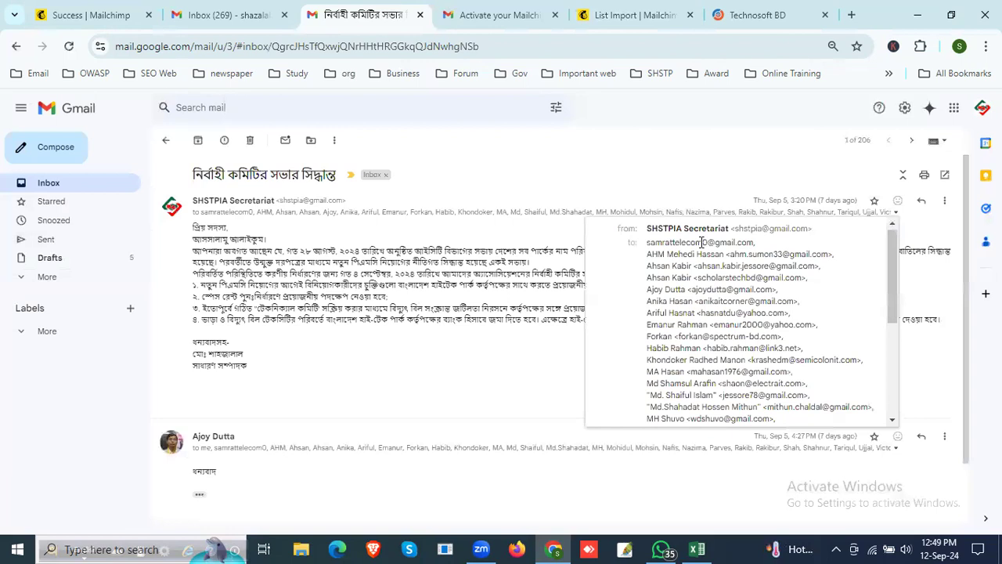
drag(647, 242, 800, 378)
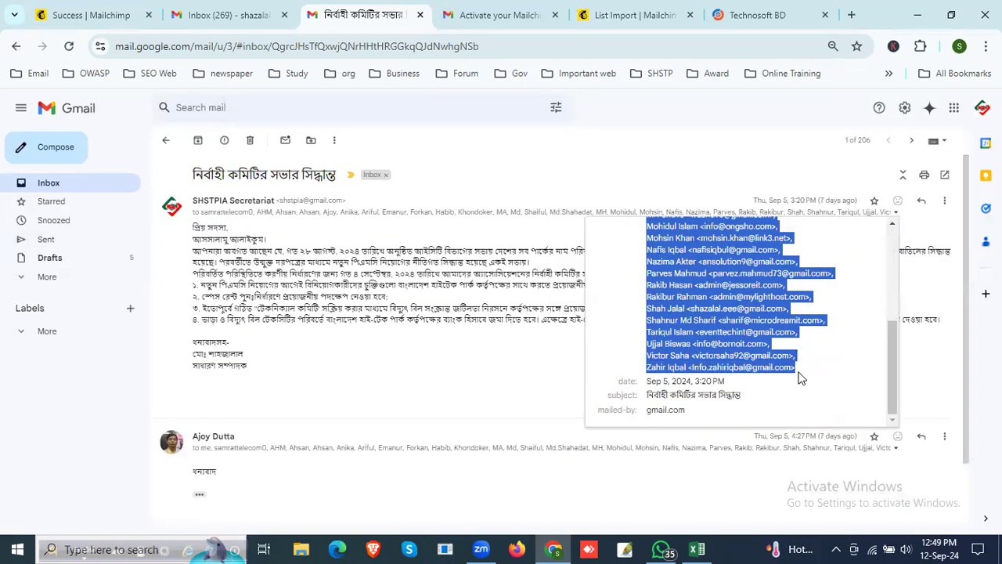
Step: Switch to Excel, widen column A of Sheet2, and paste the copied recipient list starting at cell A1
click(697, 549)
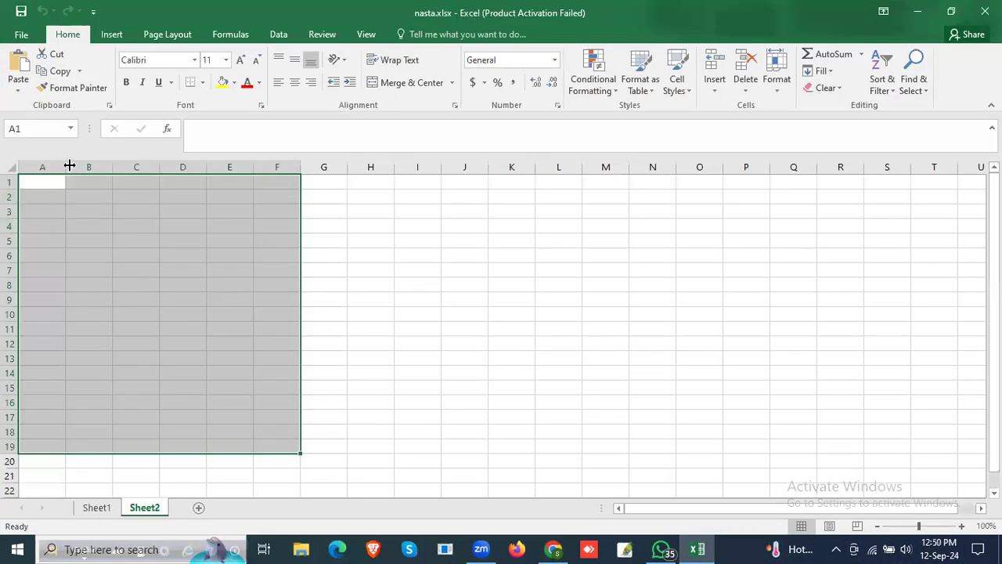
drag(62, 162, 353, 191)
click(72, 182)
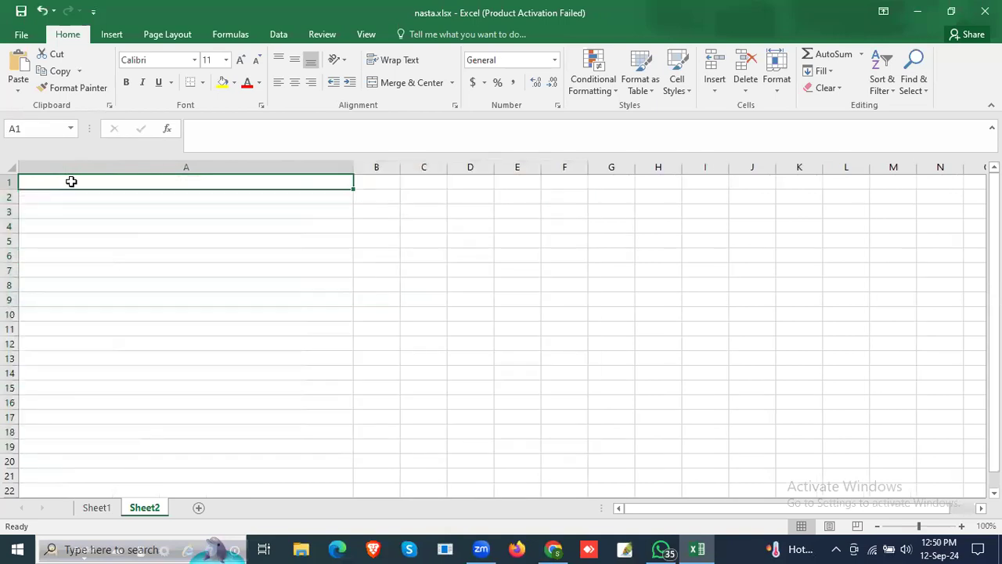
key(ctrl+v)
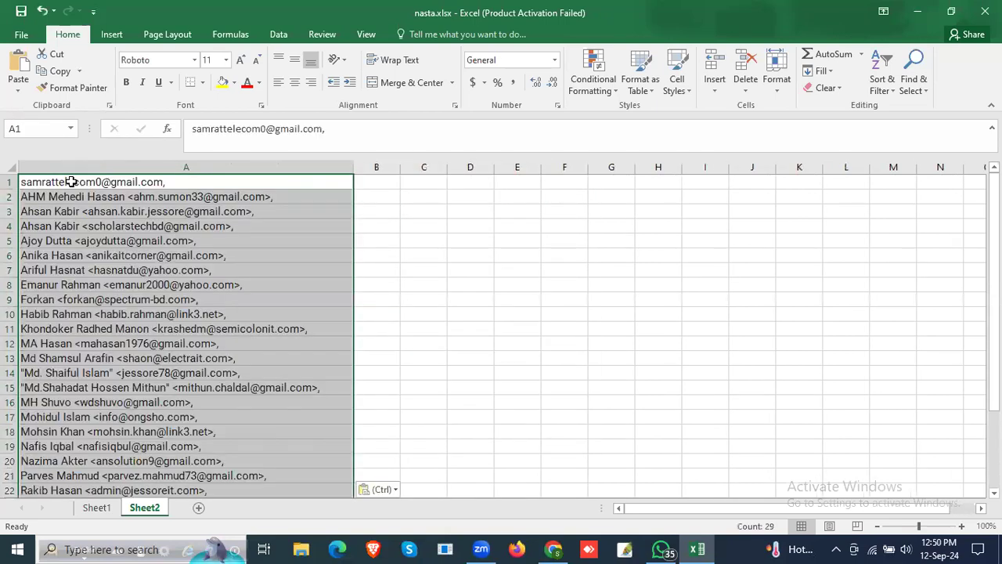
click(291, 267)
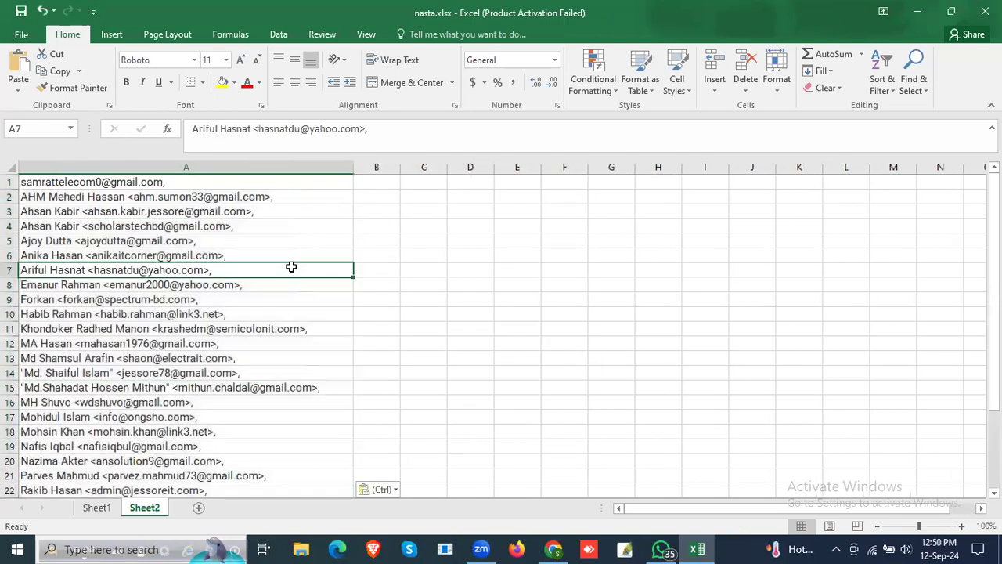
Step: Reduce cells A2 and A3 of Sheet2 to bare email addresses by removing the names, angle brackets and trailing commas
click(130, 185)
click(130, 200)
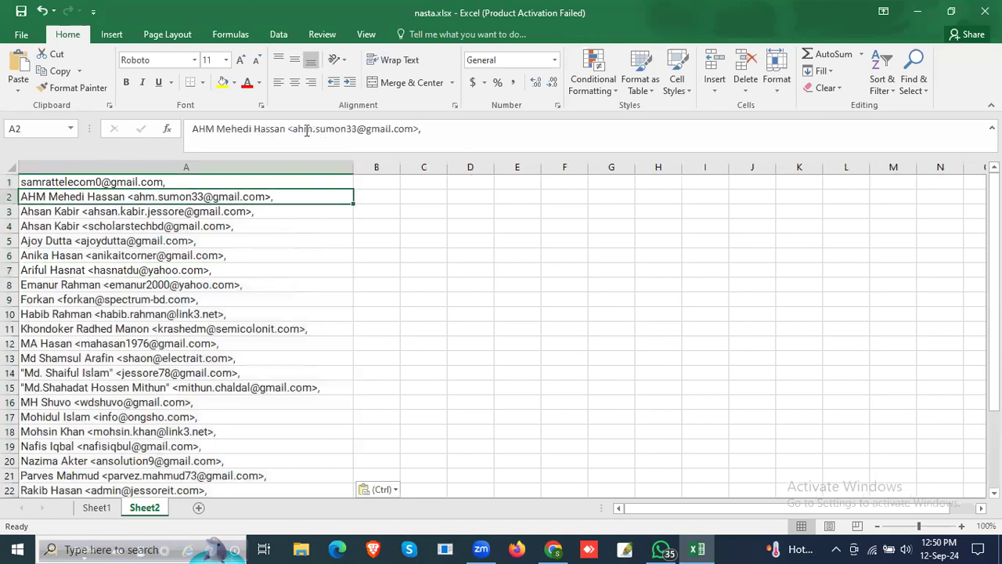
drag(291, 129, 174, 128)
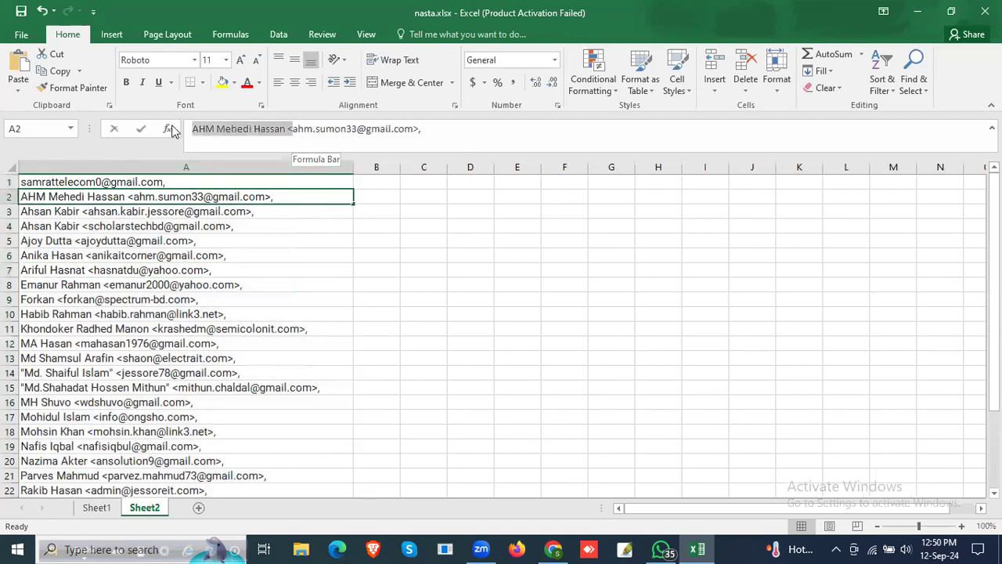
key(BackSpace)
key(BackSpace)
key(BackSpace)
key(Return)
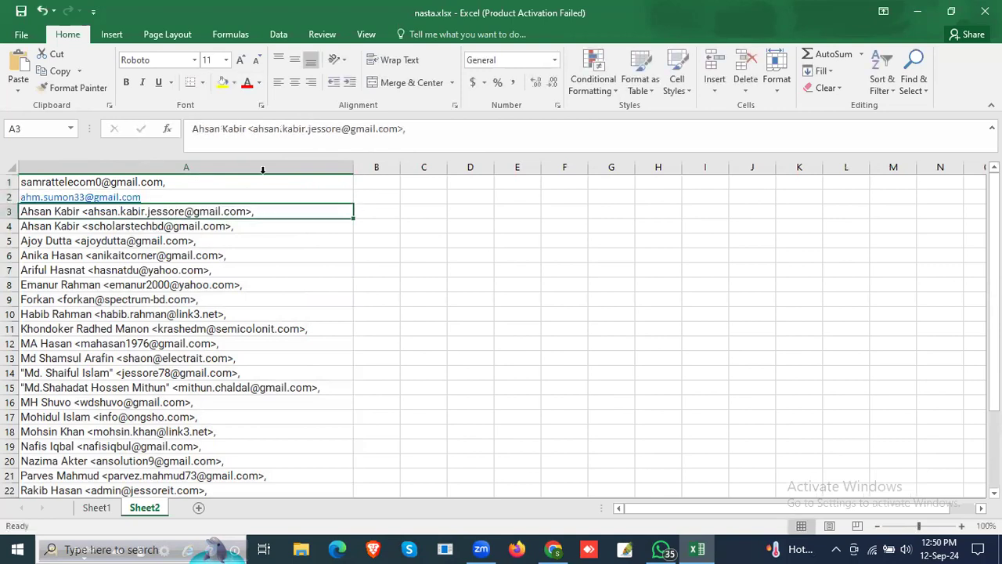
drag(253, 127, 191, 134)
key(BackSpace)
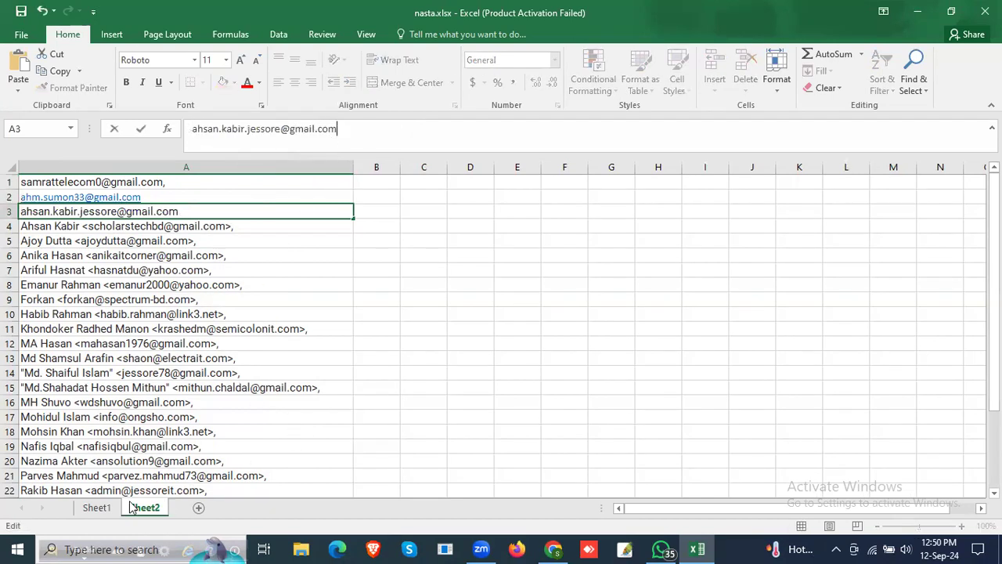
click(98, 507)
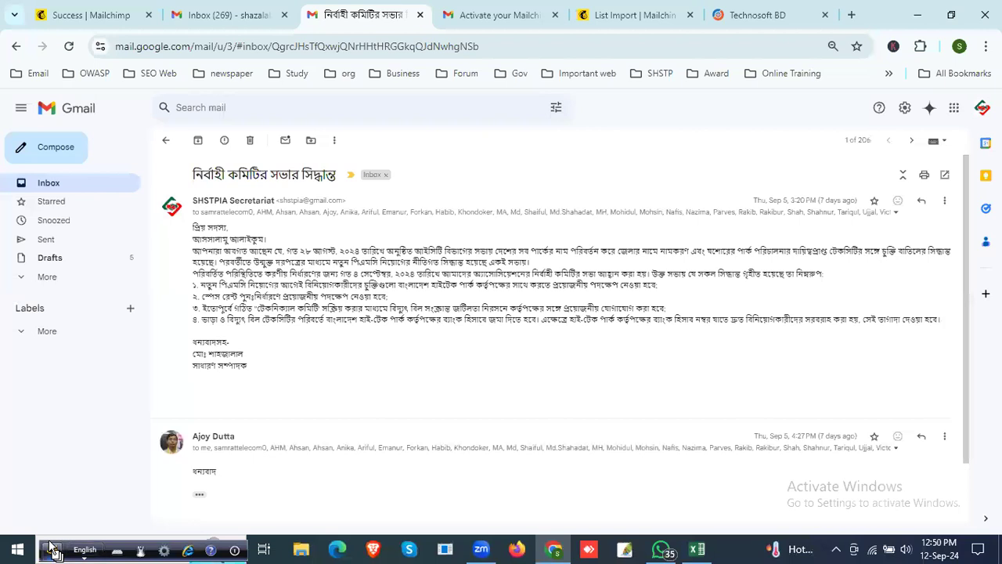
Step: Start a new blank Excel workbook, widen column A, and paste the copied recipient list starting at cell A1
click(147, 549)
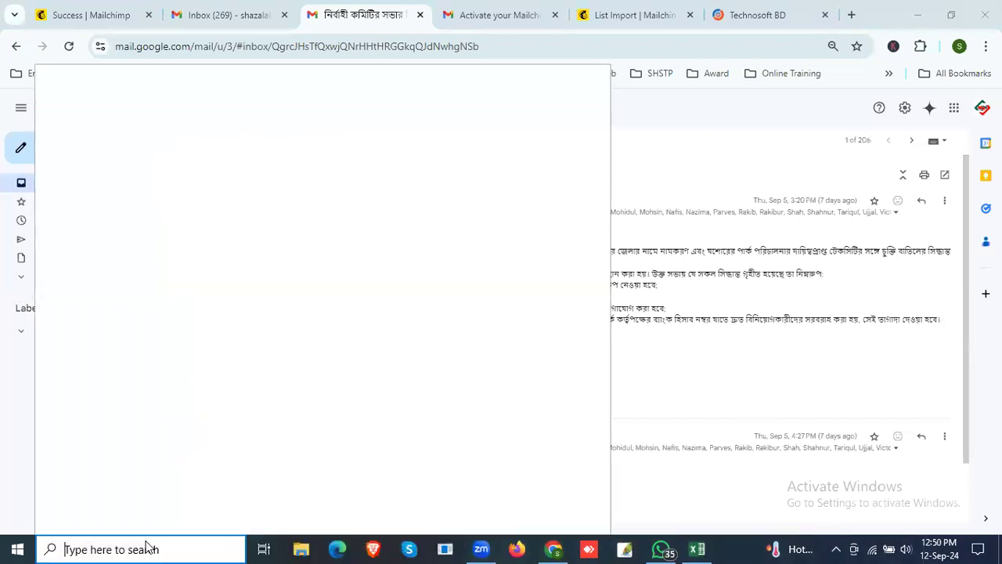
text(ex)
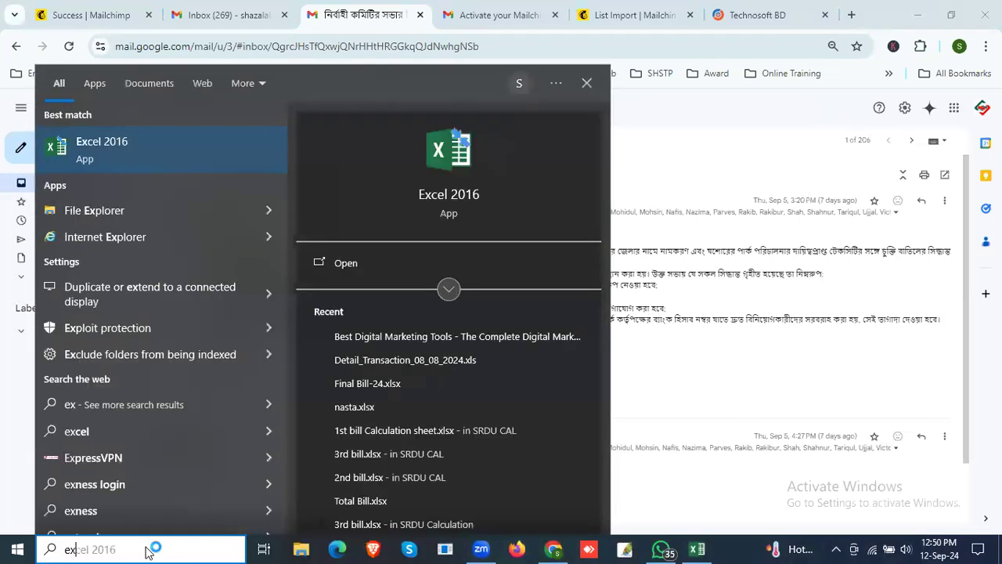
key(Return)
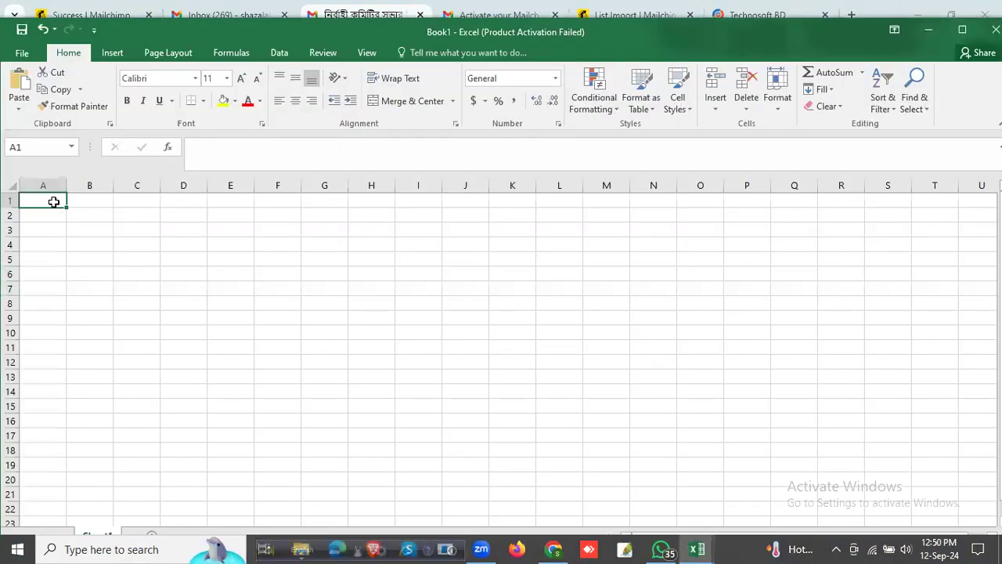
drag(65, 188, 221, 186)
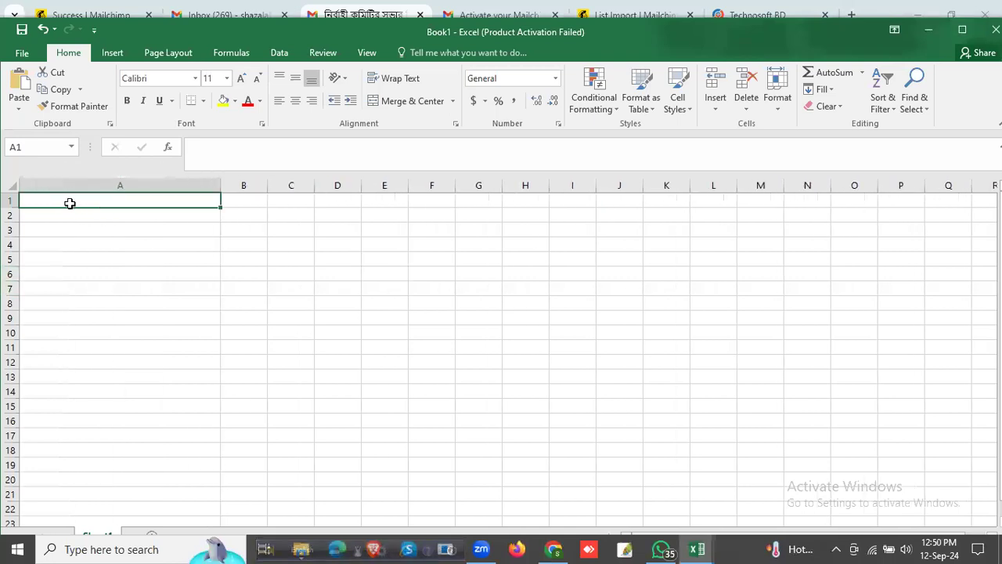
key(ctrl+v)
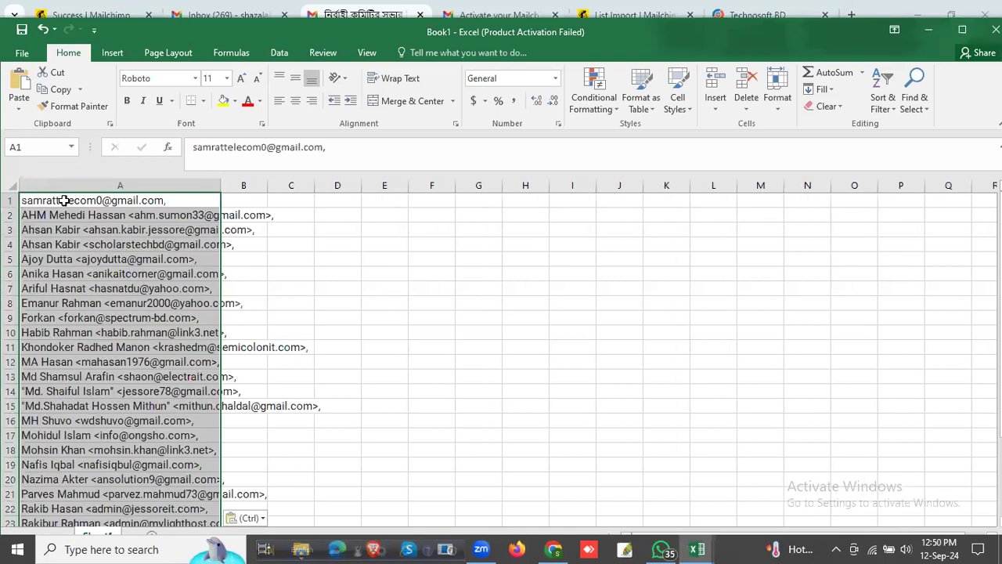
Step: Strip the names, angle brackets and commas from cells A3 and A2, leaving only the email addresses
click(188, 230)
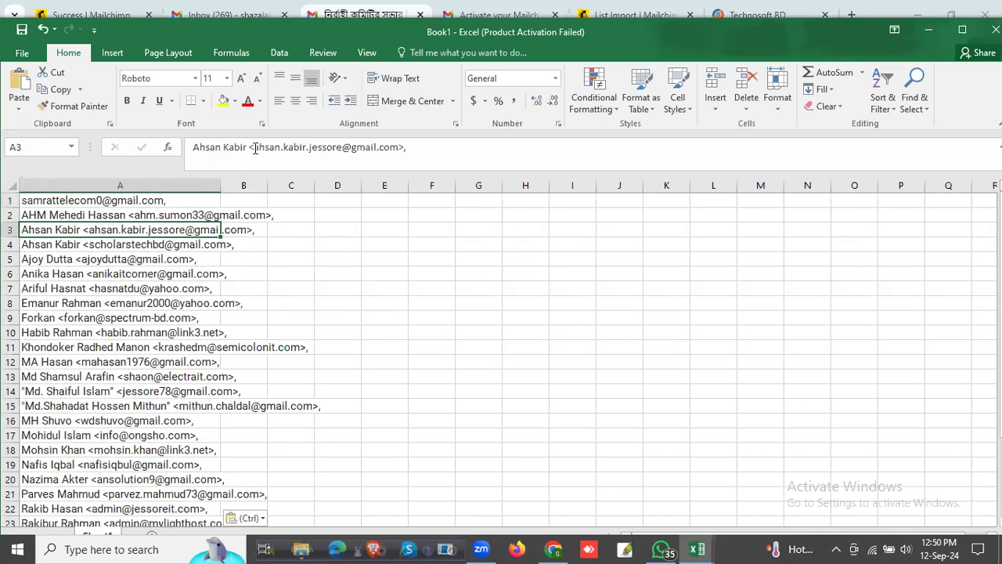
drag(255, 148, 194, 144)
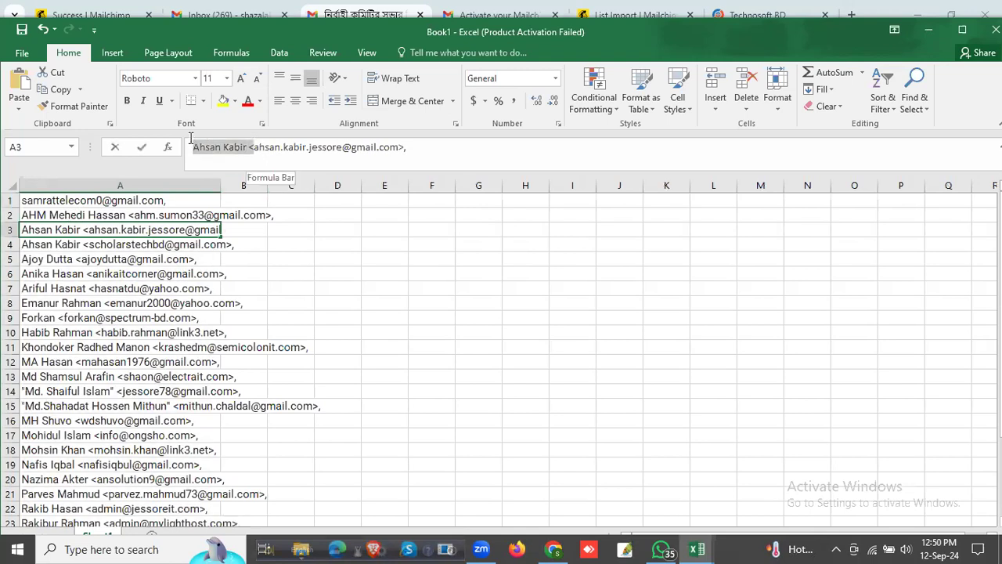
key(BackSpace)
key(BackSpace)
click(138, 214)
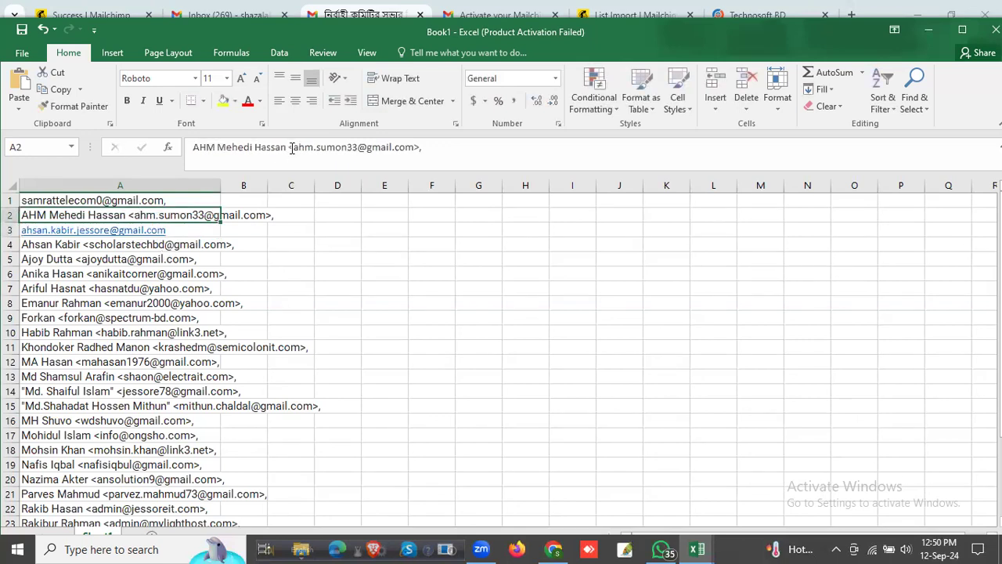
drag(293, 147, 191, 147)
key(BackSpace)
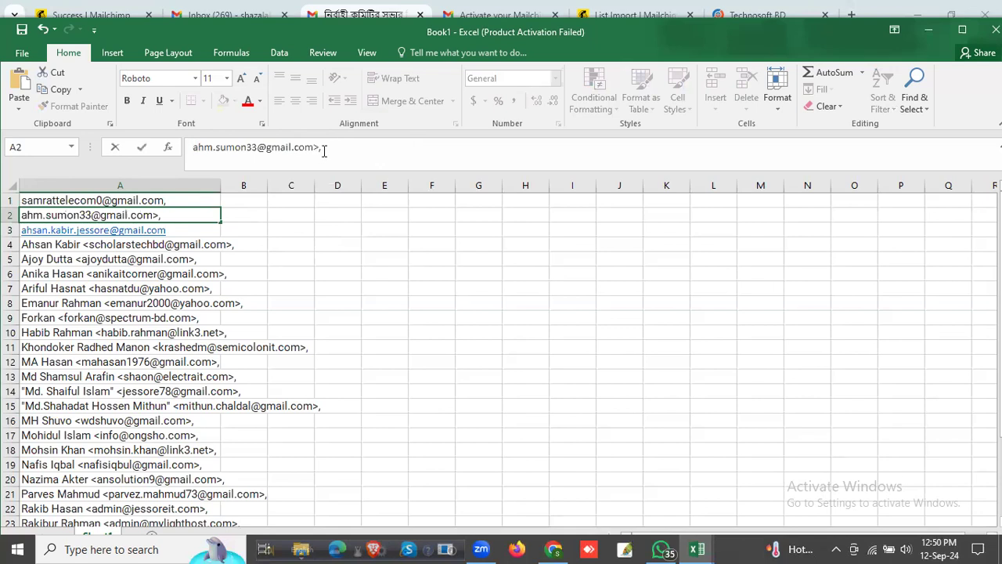
Step: Clean up cells A5 and A4 so that each contains only the email address
click(154, 254)
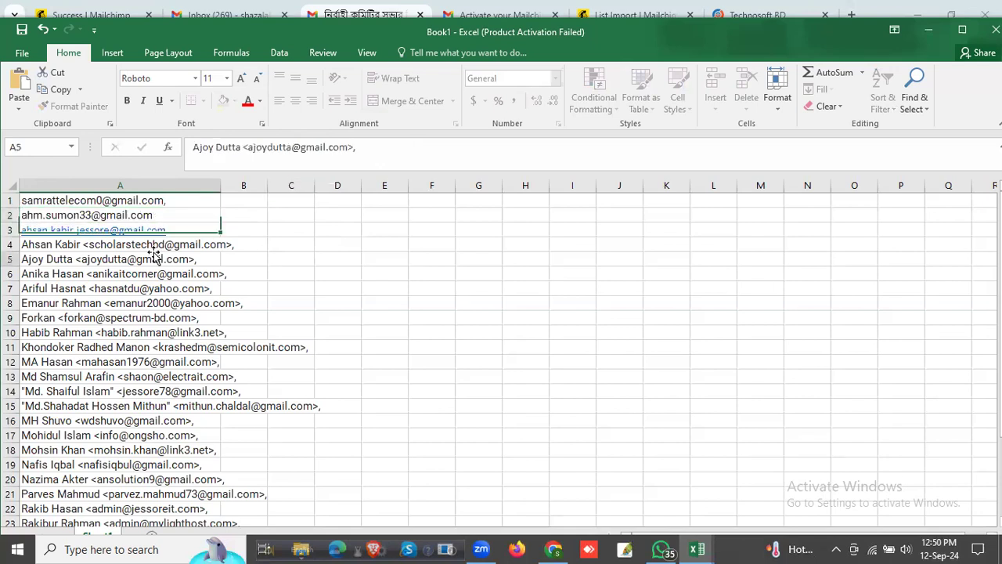
drag(244, 147, 189, 147)
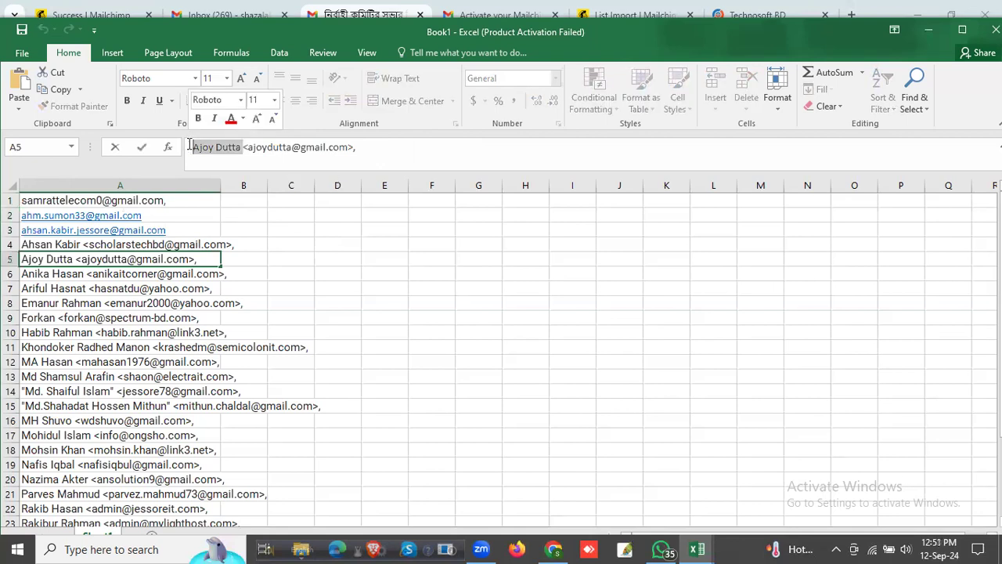
key(BackSpace)
key(Delete)
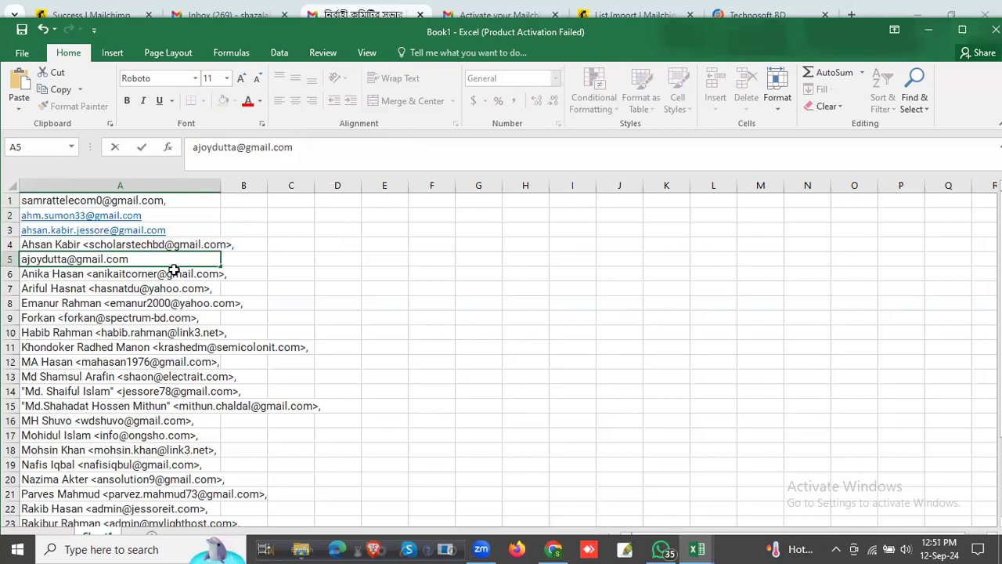
click(213, 258)
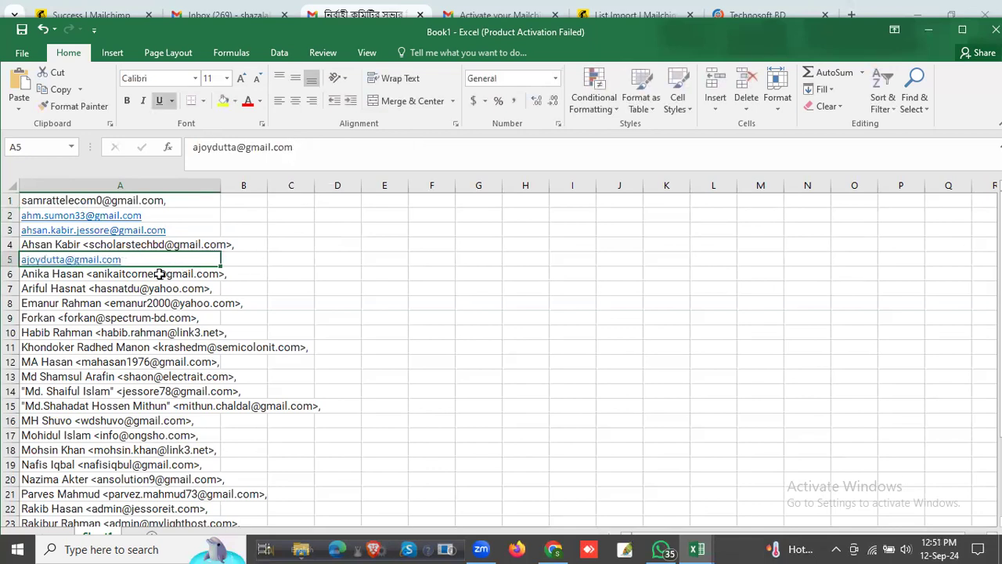
click(170, 245)
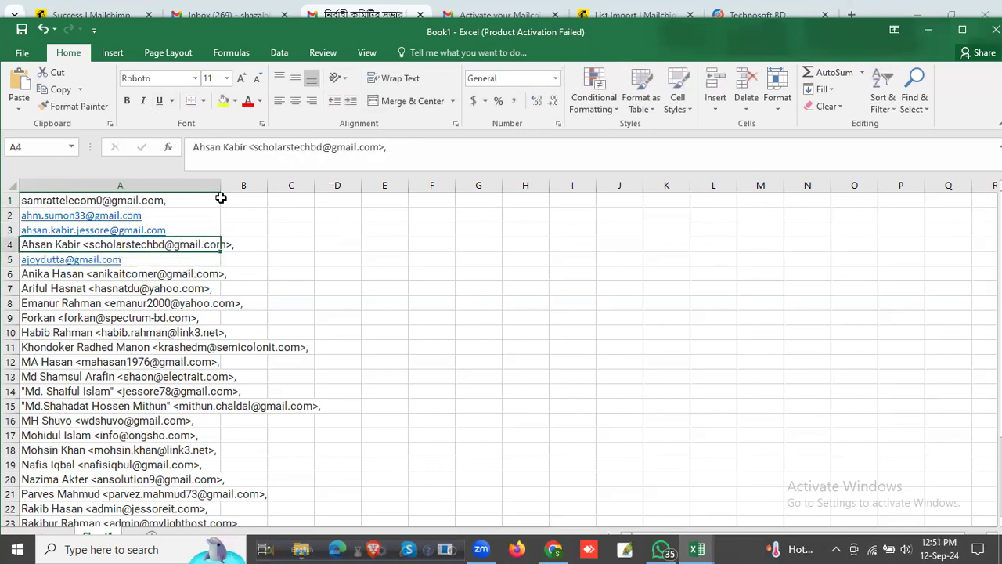
drag(254, 147, 193, 147)
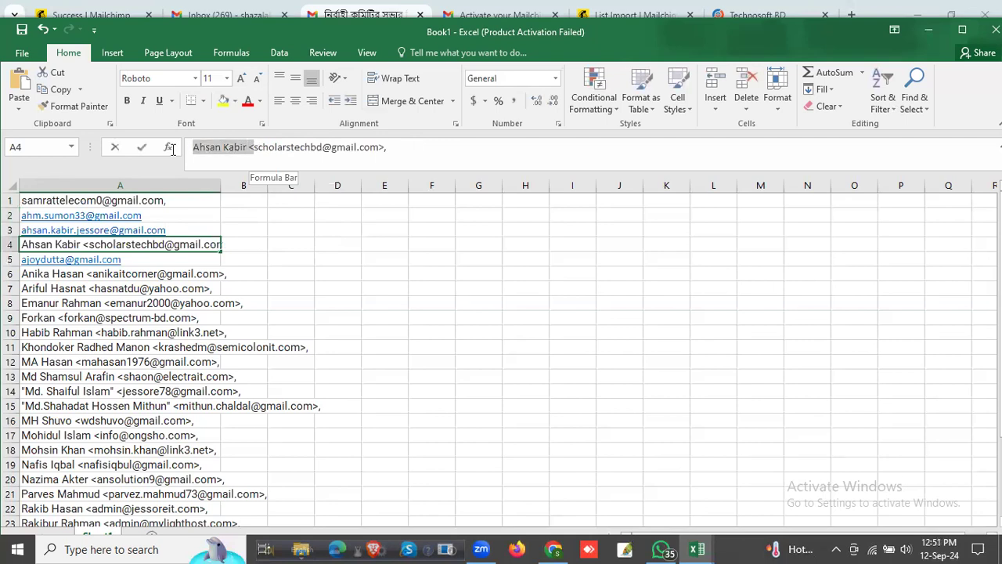
key(BackSpace)
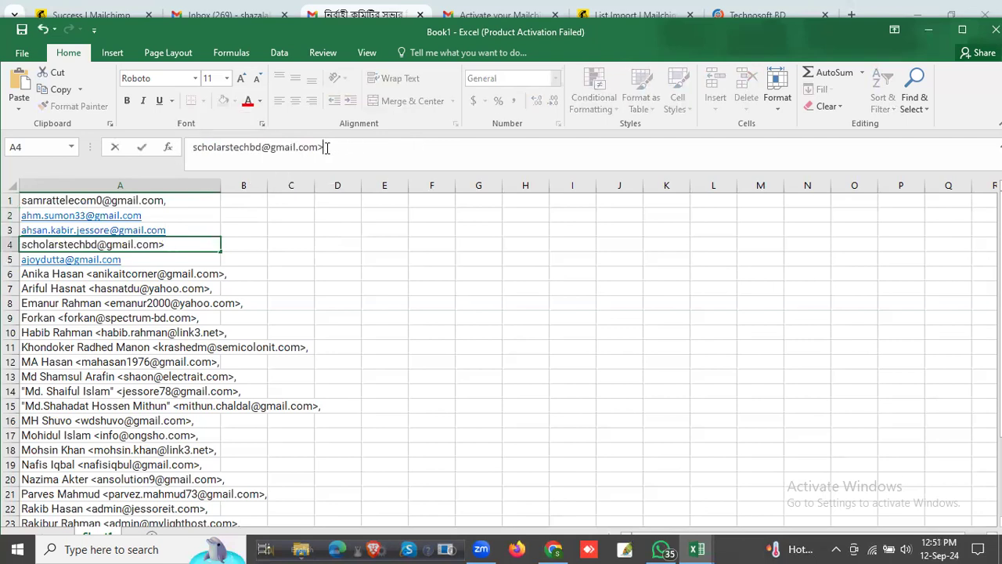
Step: Clear the remaining recipient entries in cells A6 to A29
click(153, 271)
drag(157, 273, 145, 512)
drag(145, 547, 188, 218)
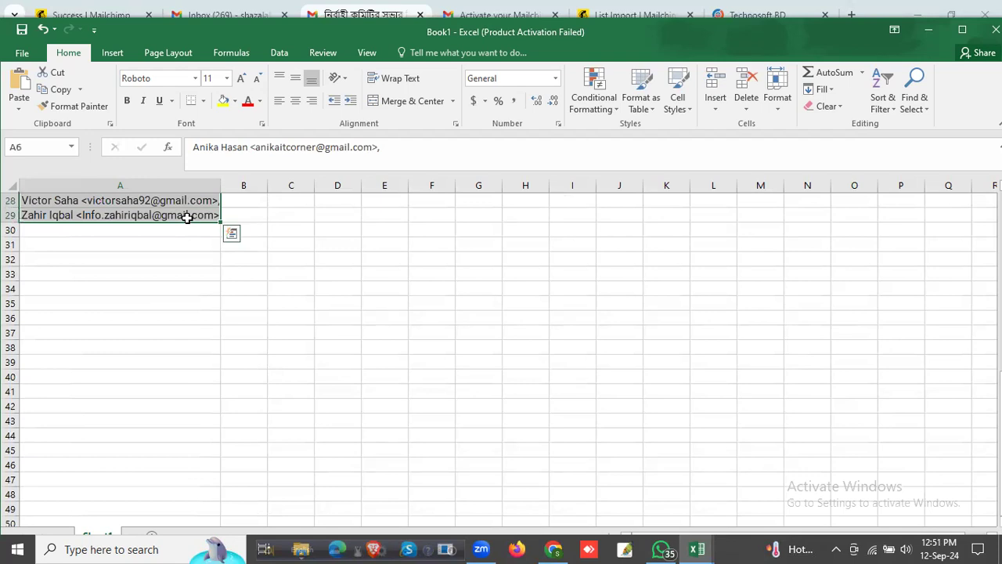
key(Delete)
scroll(188, 218, up, 9)
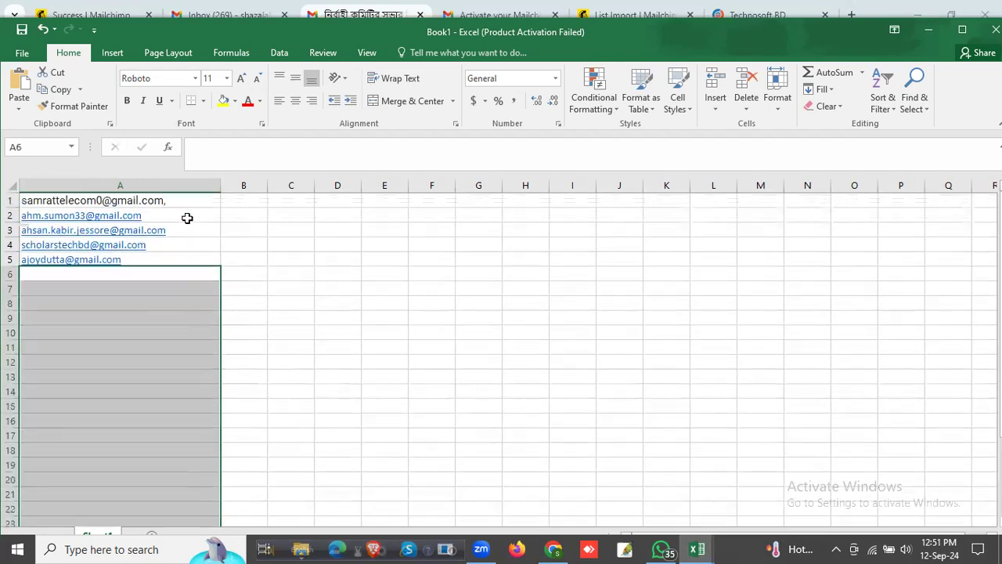
click(335, 258)
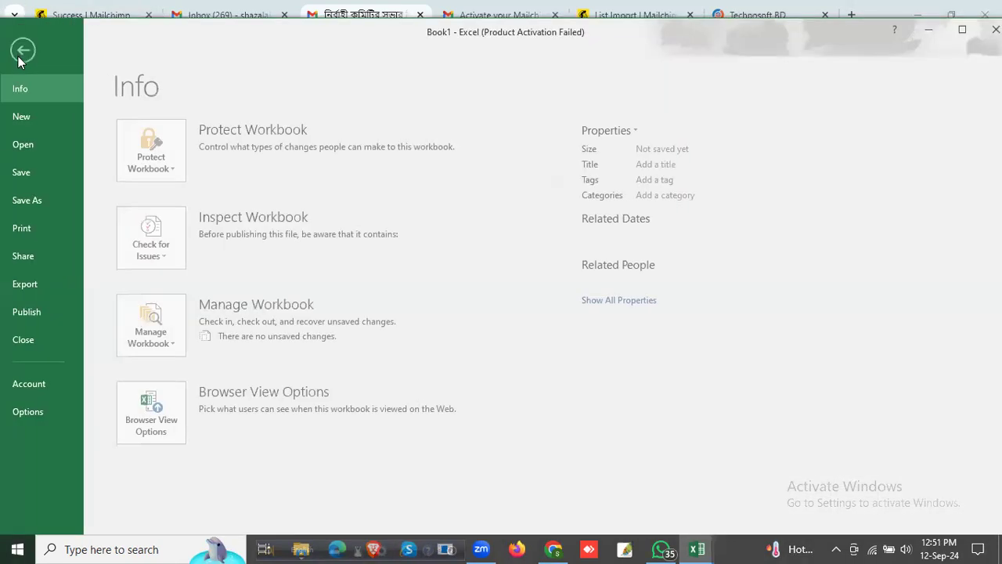
click(22, 52)
click(39, 286)
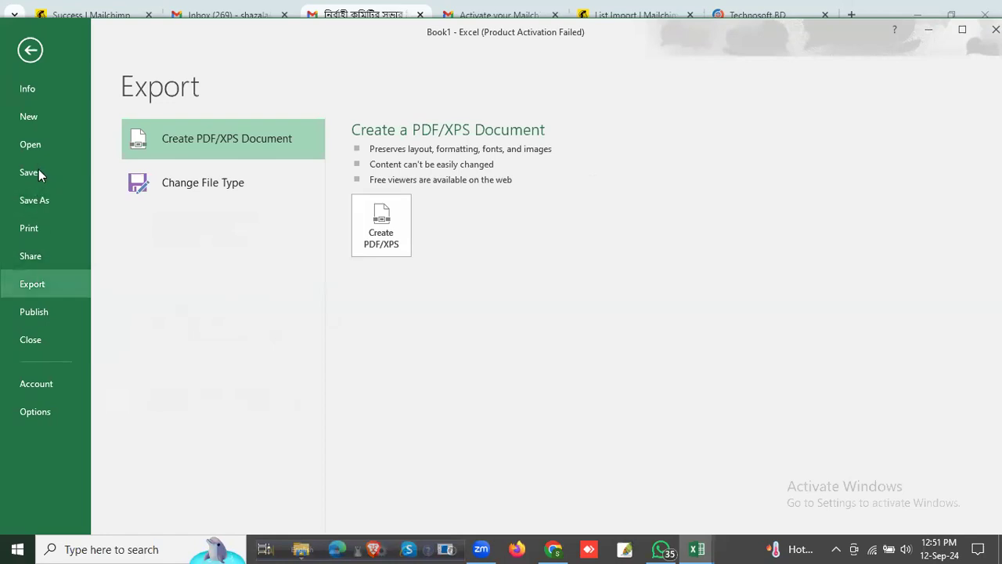
click(47, 201)
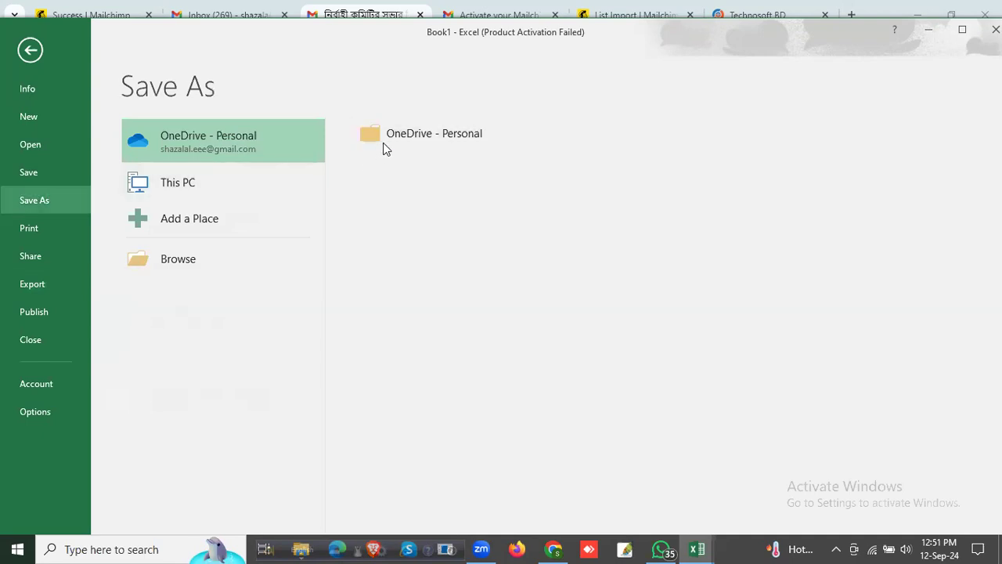
click(189, 196)
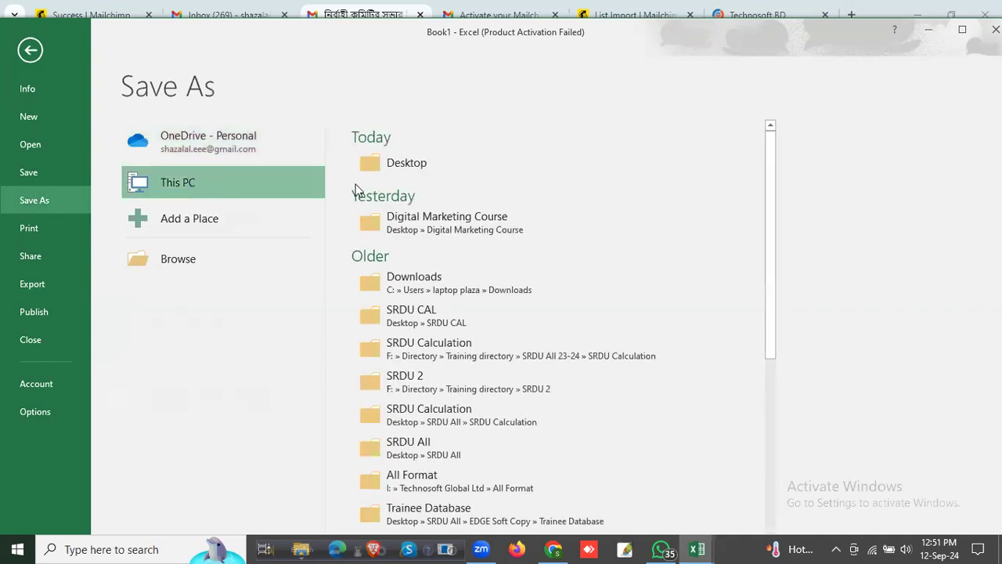
click(409, 167)
double_click(413, 167)
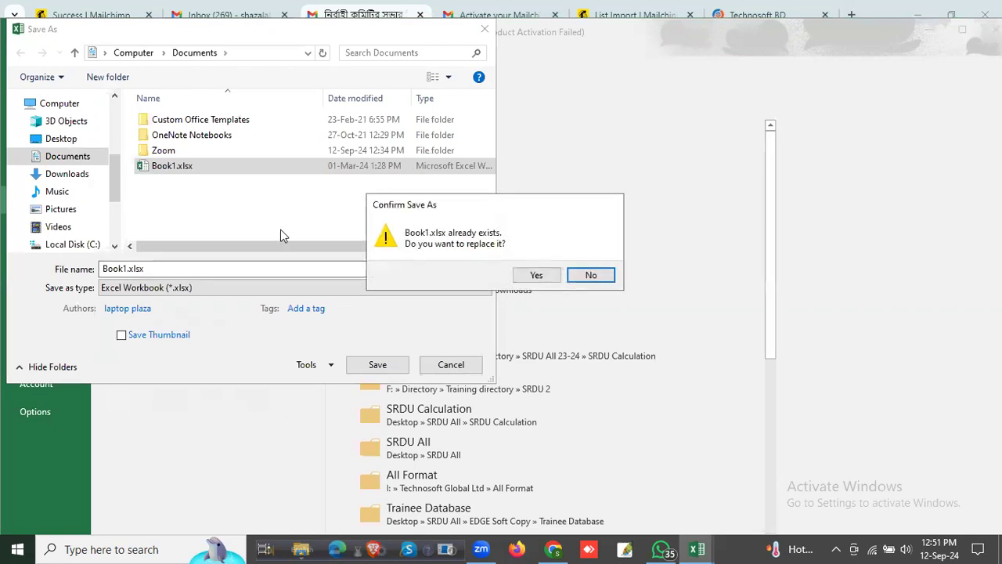
click(599, 275)
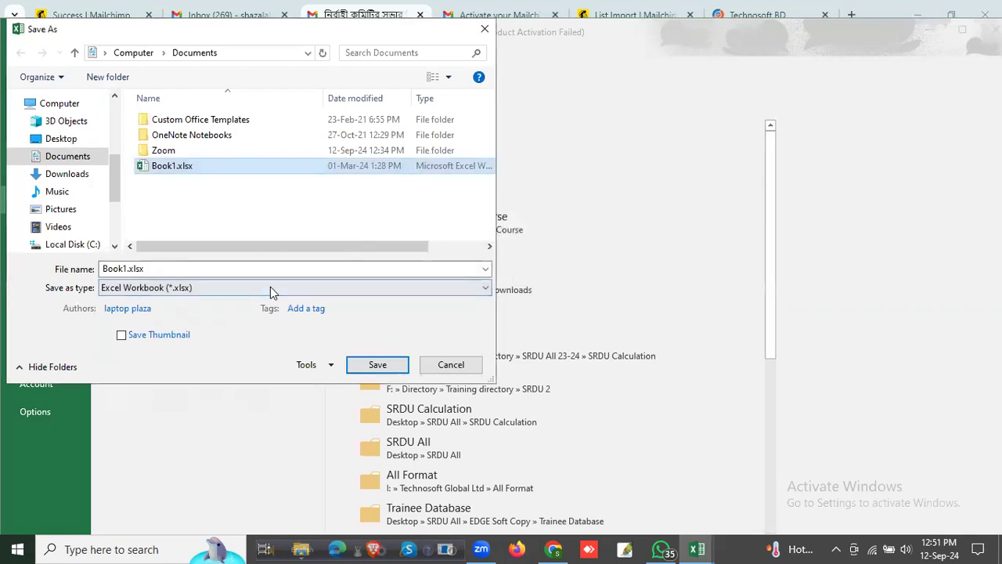
click(270, 287)
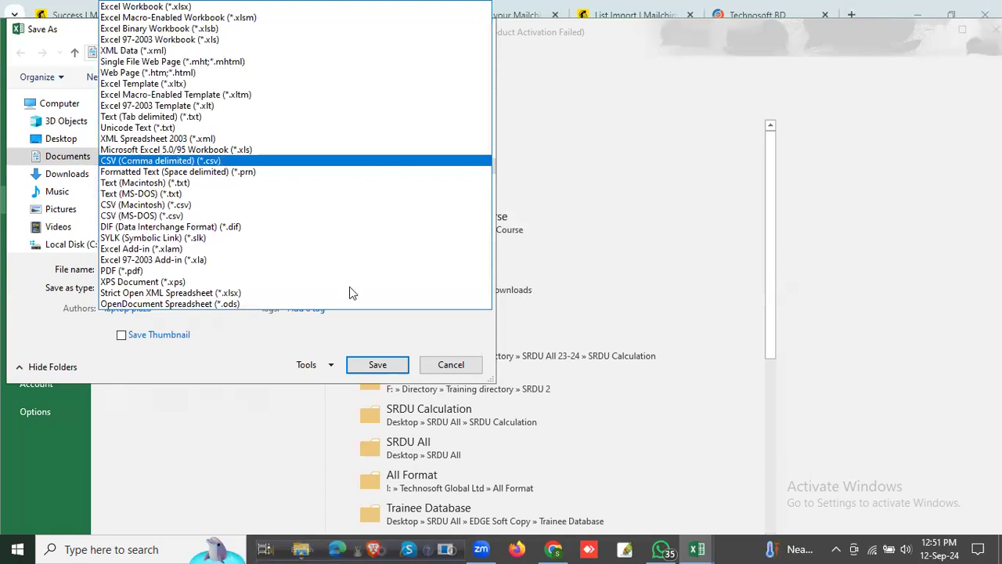
click(451, 369)
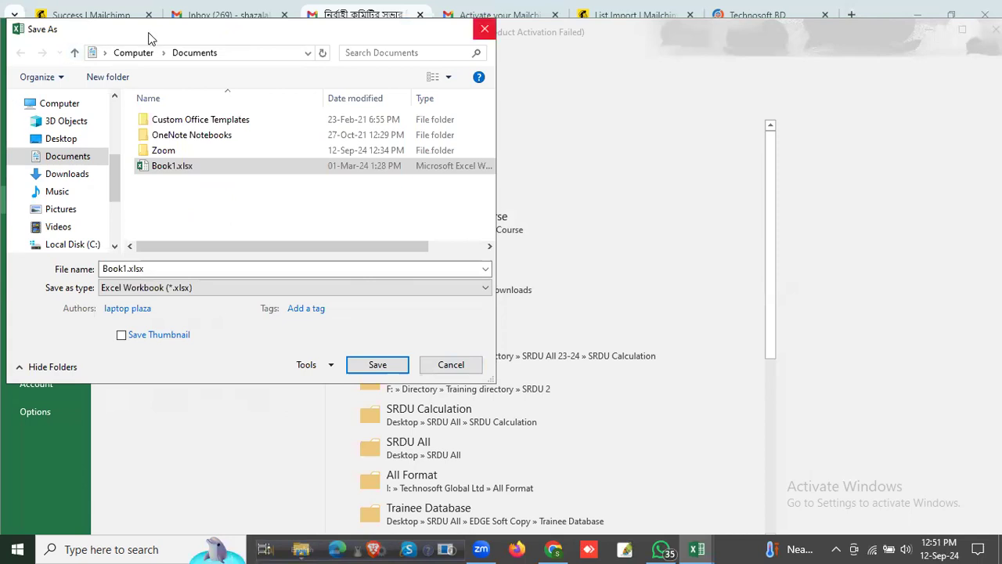
click(485, 29)
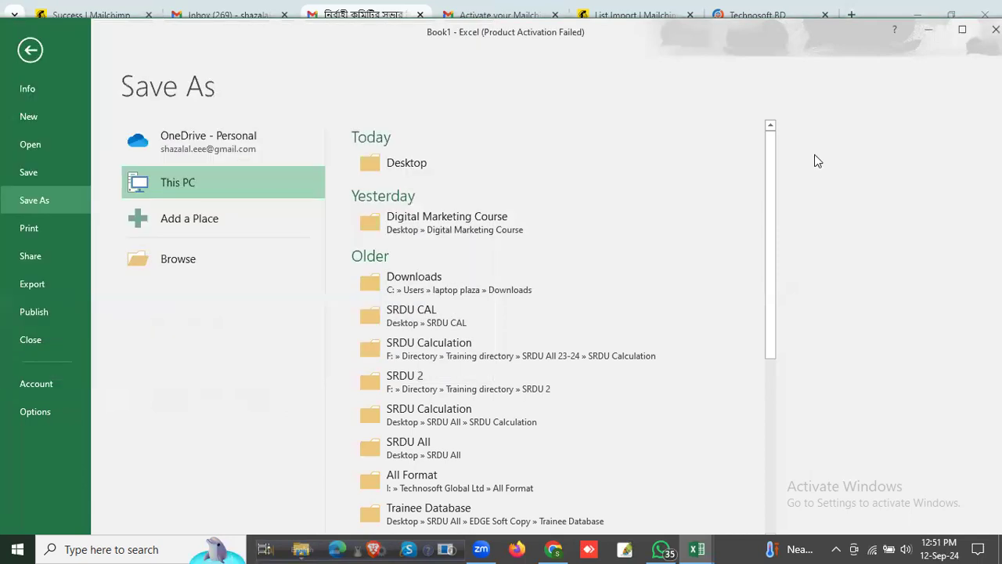
click(996, 29)
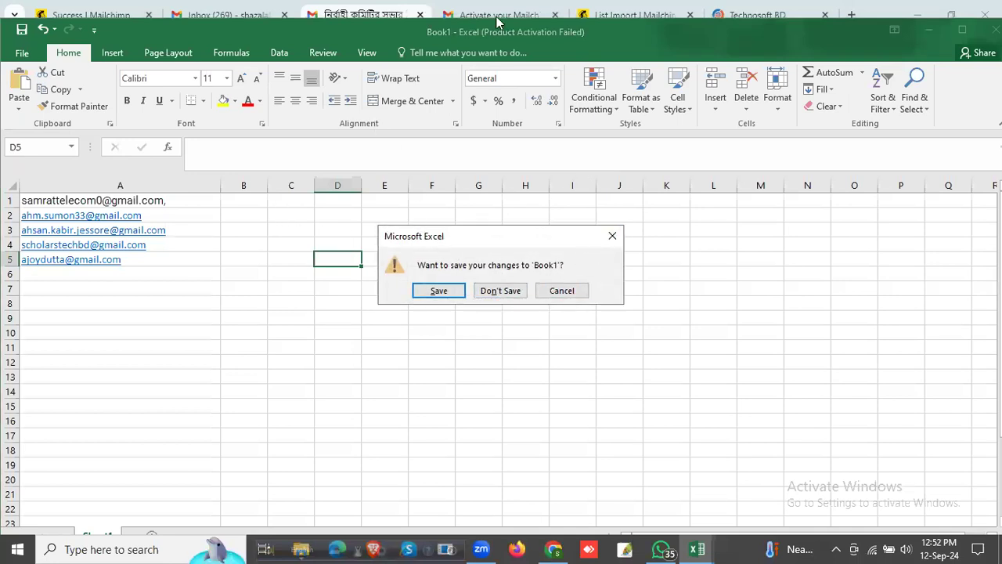
key(Escape)
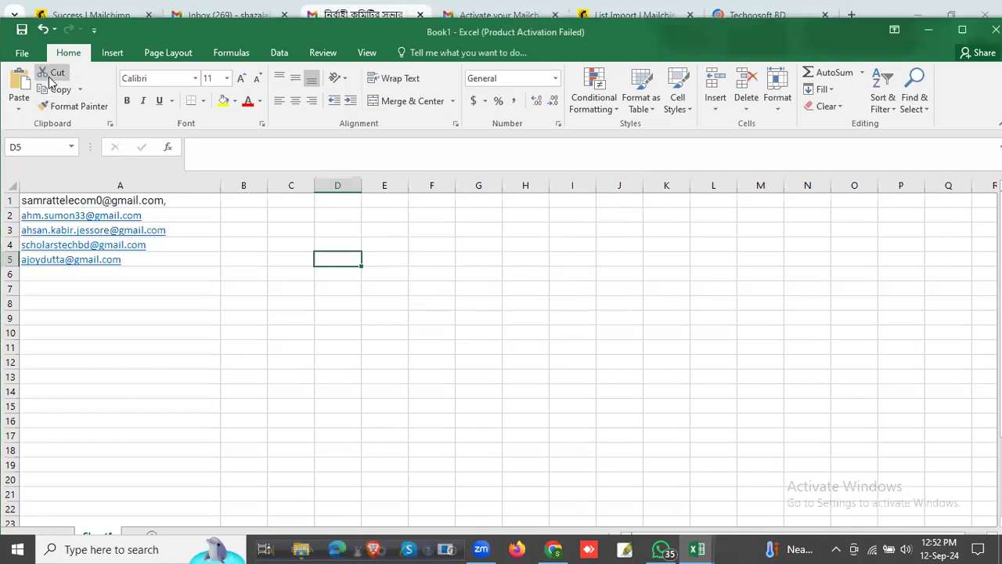
Step: Switch to the Mailchimp contact import page and check which file formats the file upload accepts
click(22, 53)
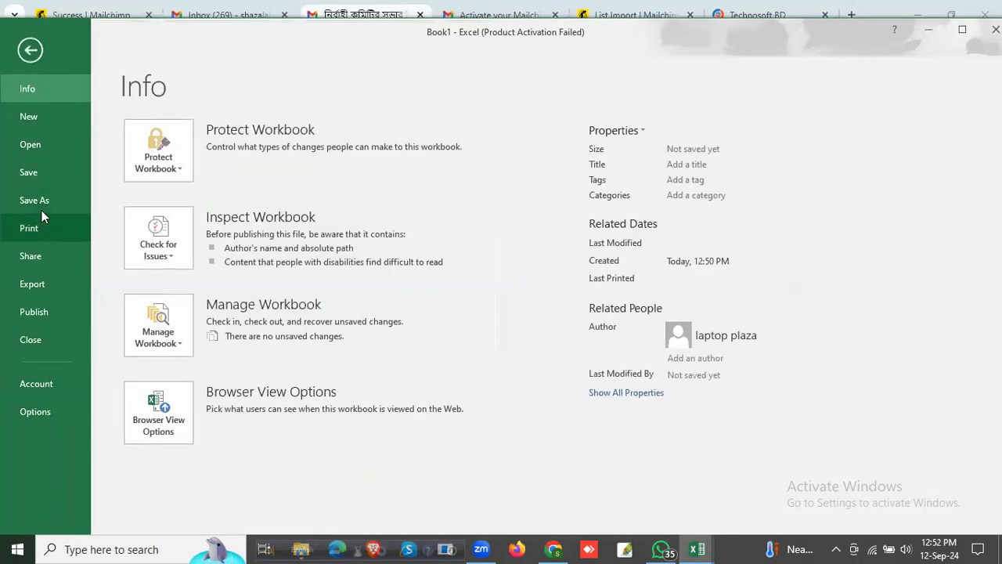
click(926, 32)
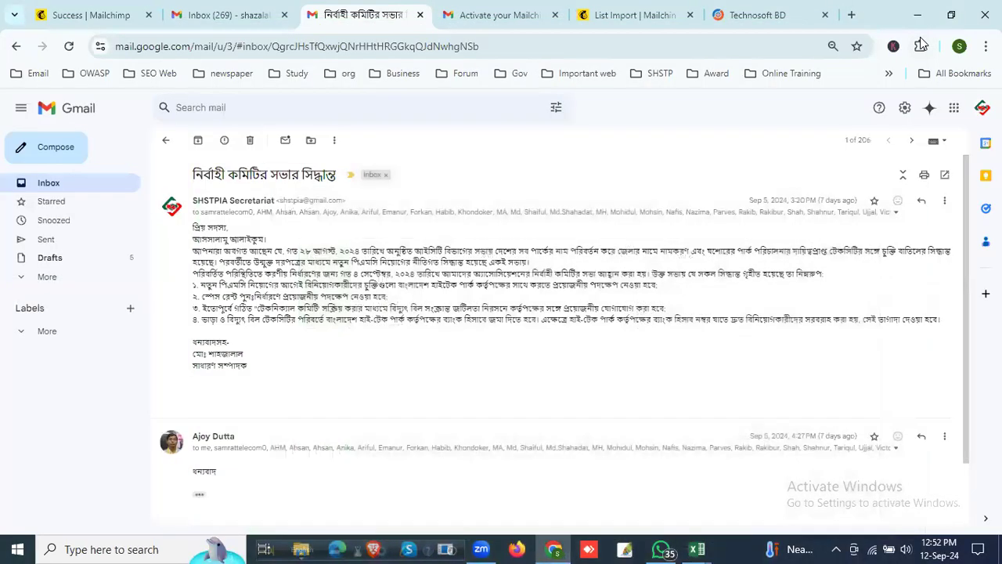
click(633, 14)
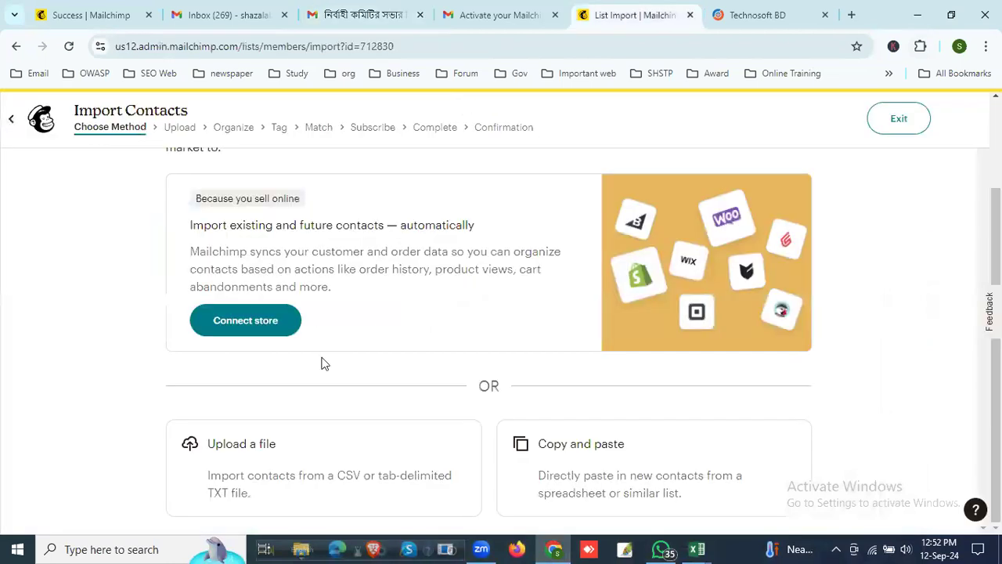
click(219, 499)
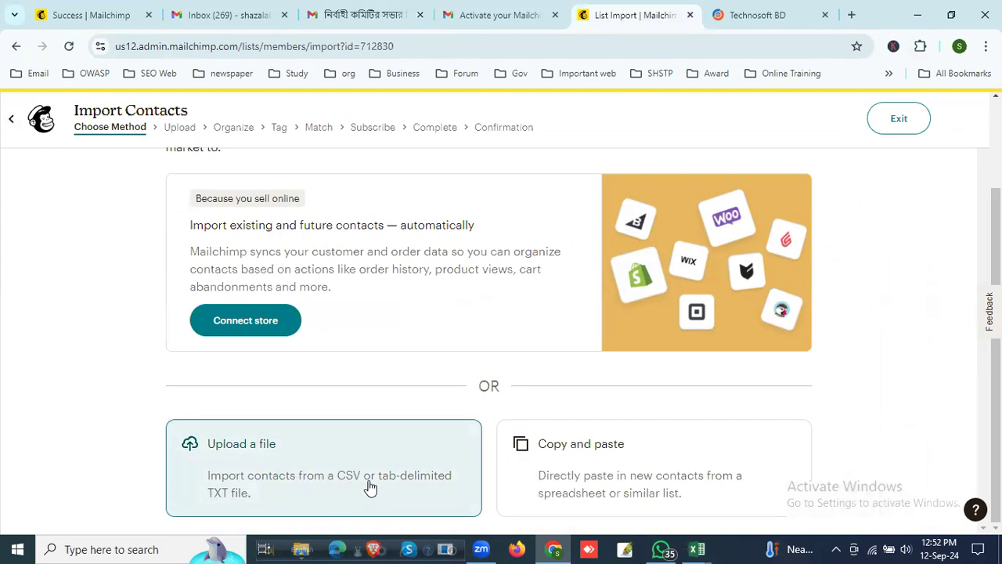
click(918, 14)
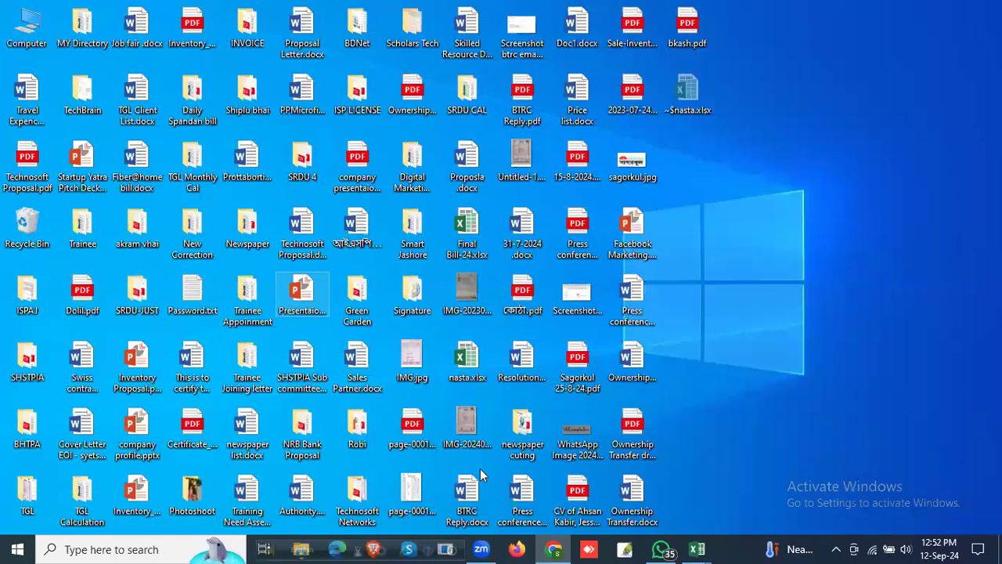
Step: Return to the unsaved contact workbook in Excel and set it to save on the Desktop as CSV (Comma delimited)
mouse_move(697, 548)
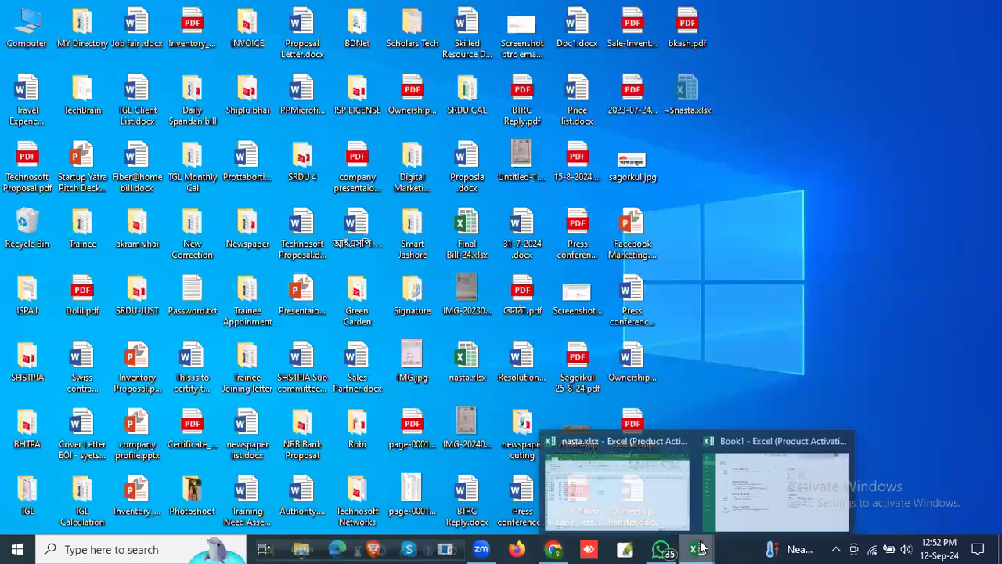
click(622, 483)
mouse_move(699, 548)
click(775, 462)
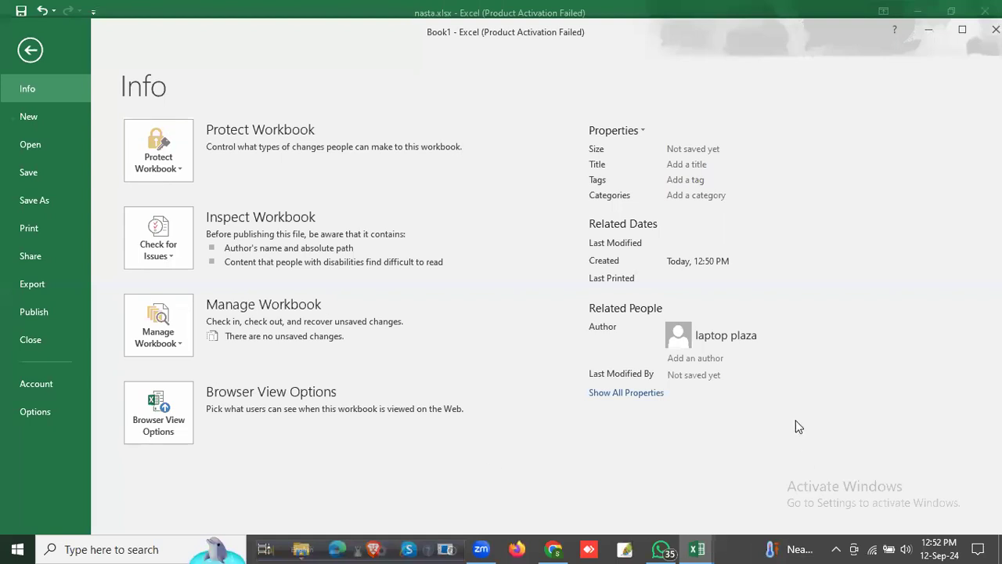
click(42, 198)
click(215, 185)
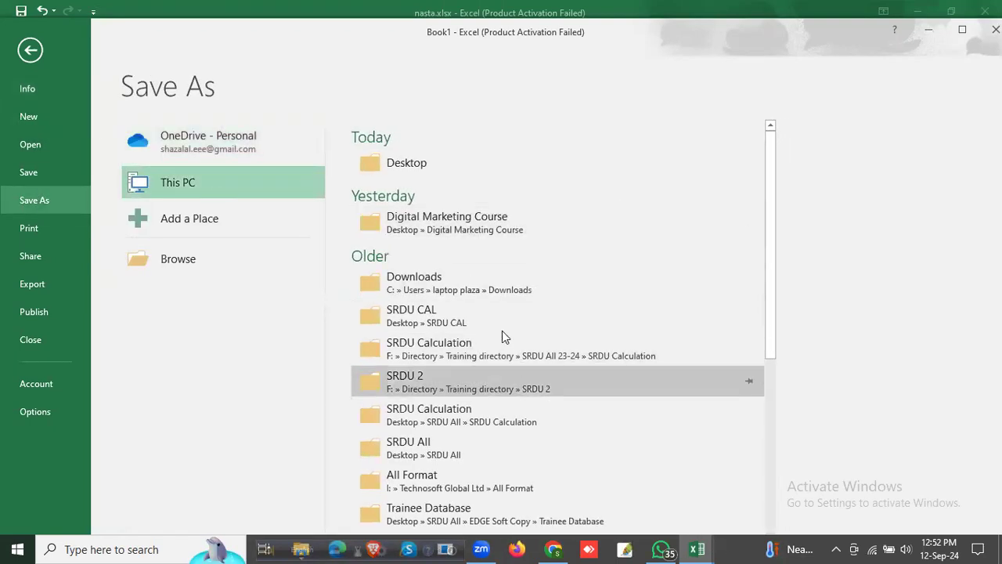
click(448, 161)
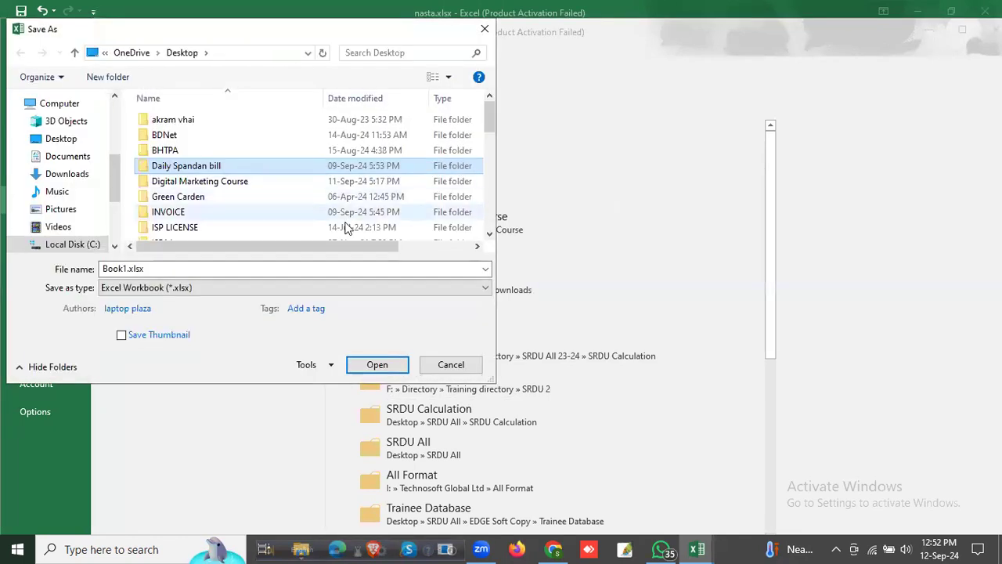
click(258, 285)
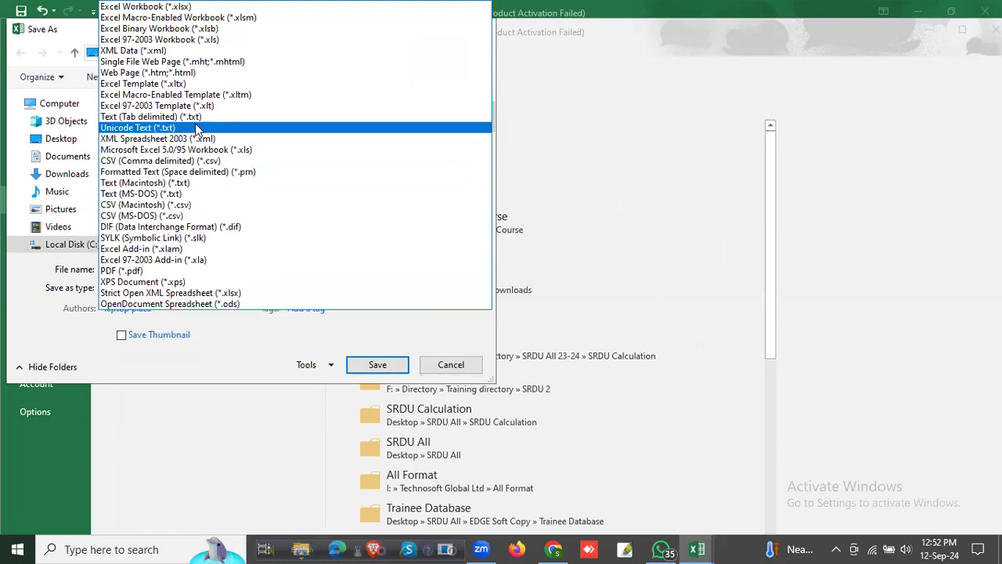
click(188, 160)
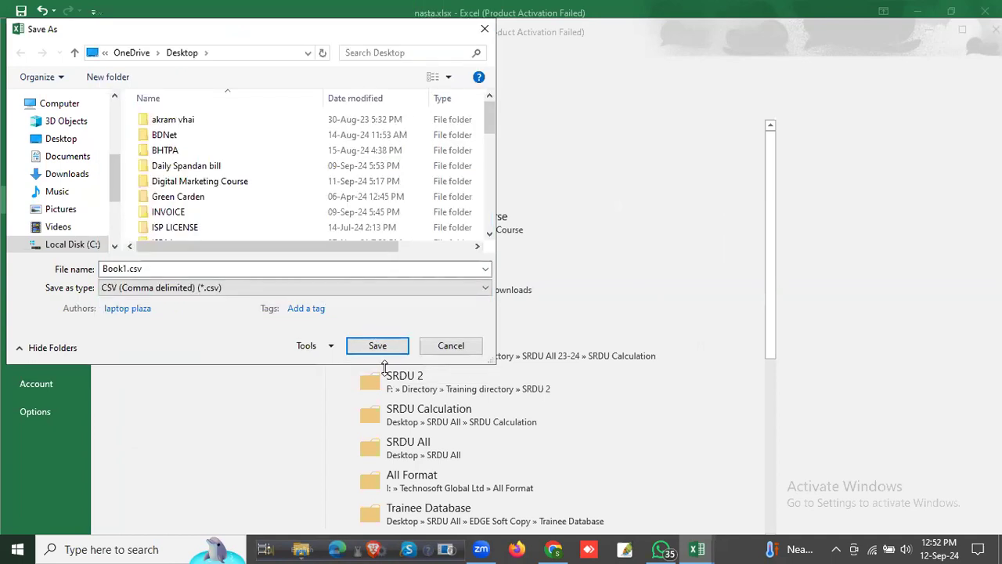
Step: Name the file mailcheamp.csv and save it, keeping the CSV format
click(128, 269)
click(128, 270)
key(BackSpace)
key(BackSpace)
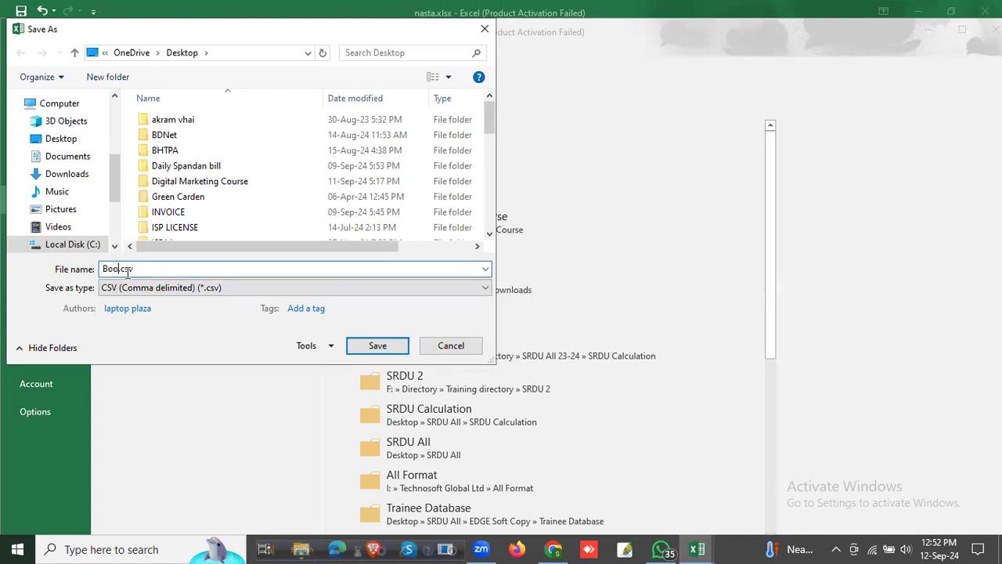
text(m)
text(ailcheamp)
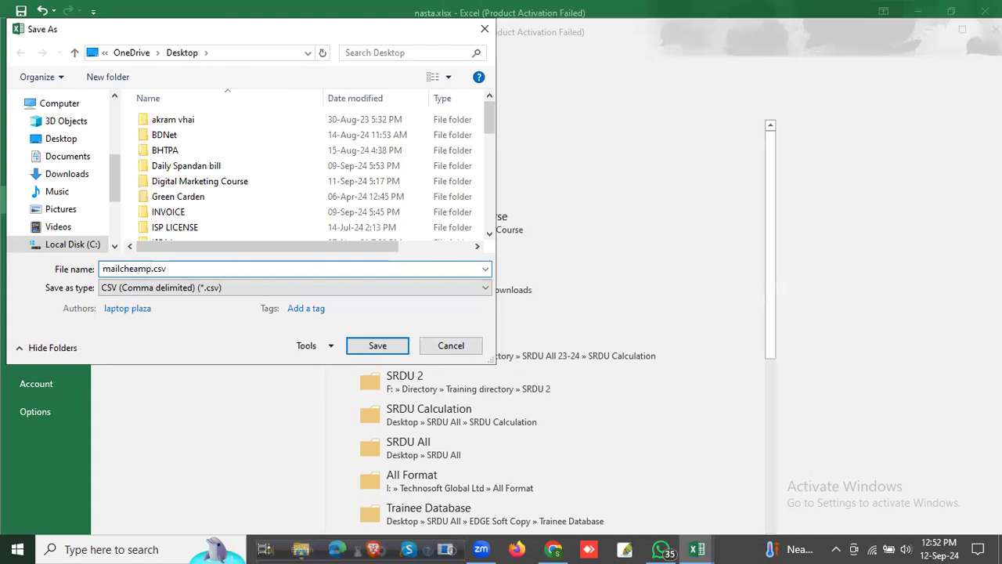
key(Return)
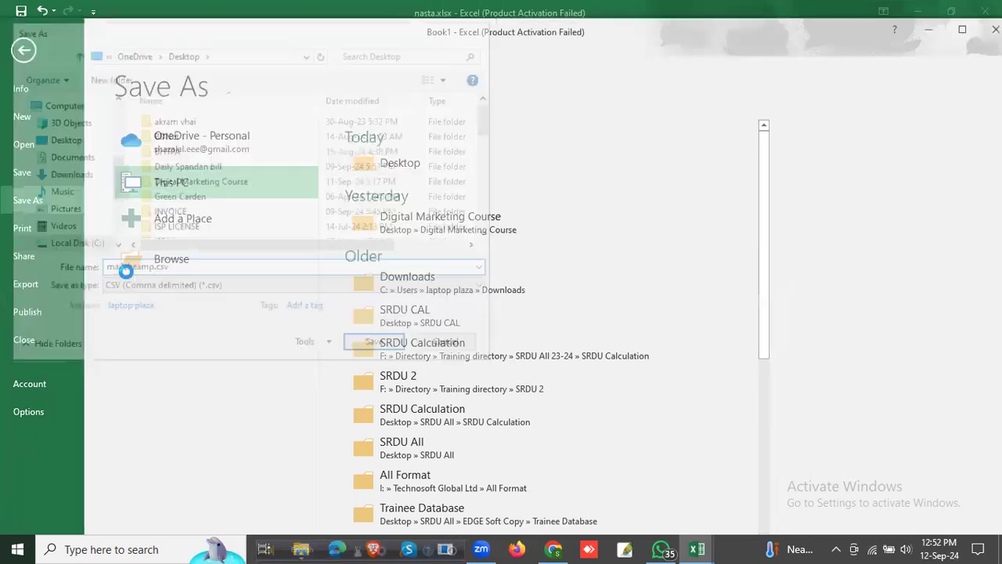
click(447, 319)
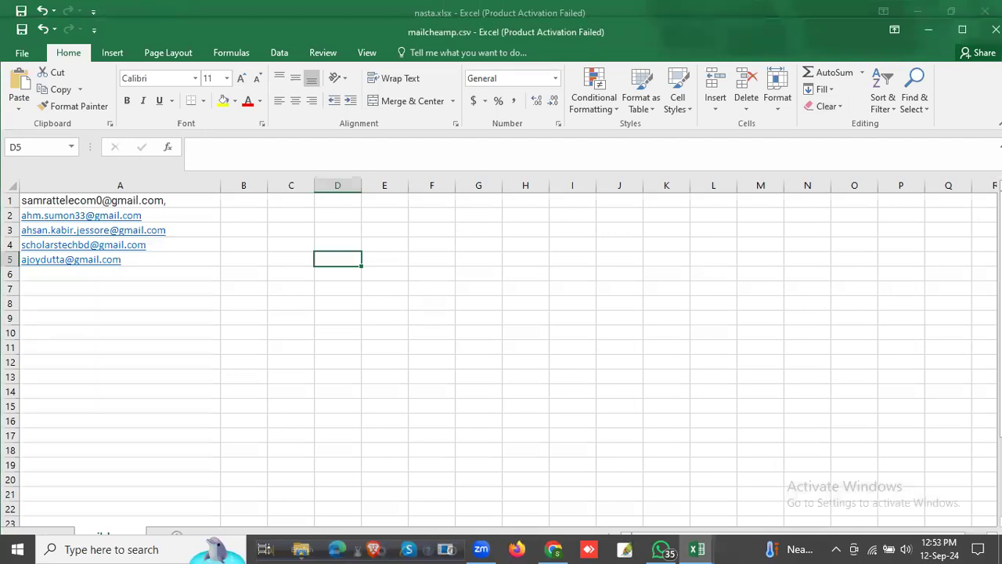
Step: Close the workbook with saving, choose CSV (MS-DOS) as the file type, and decline replacing the existing mailcheamp.csv
click(995, 29)
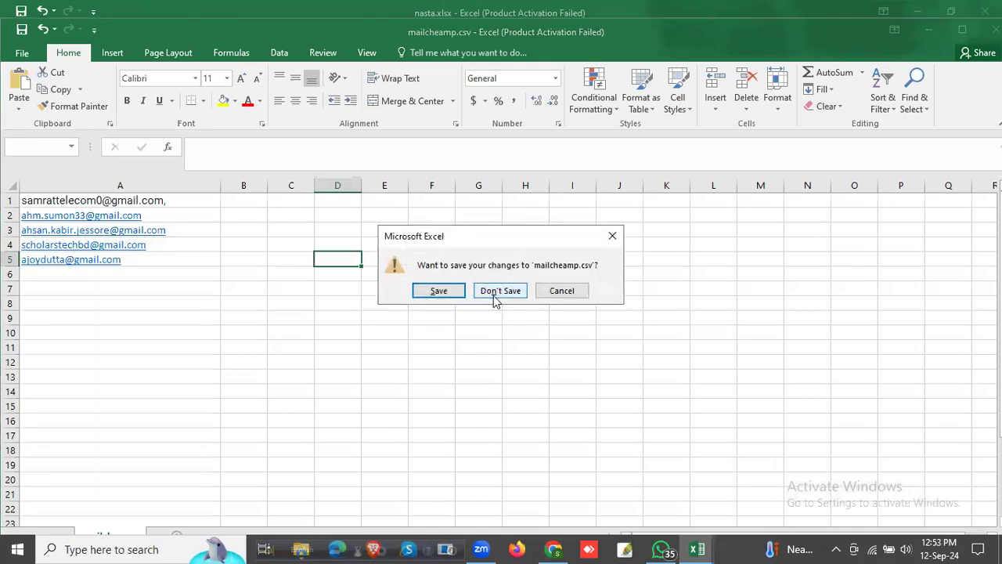
click(439, 291)
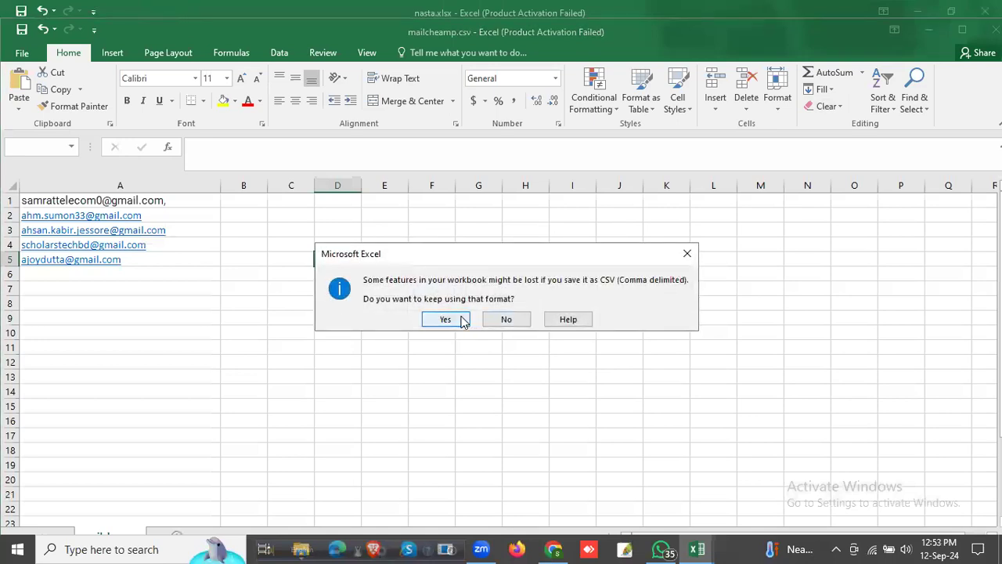
click(686, 254)
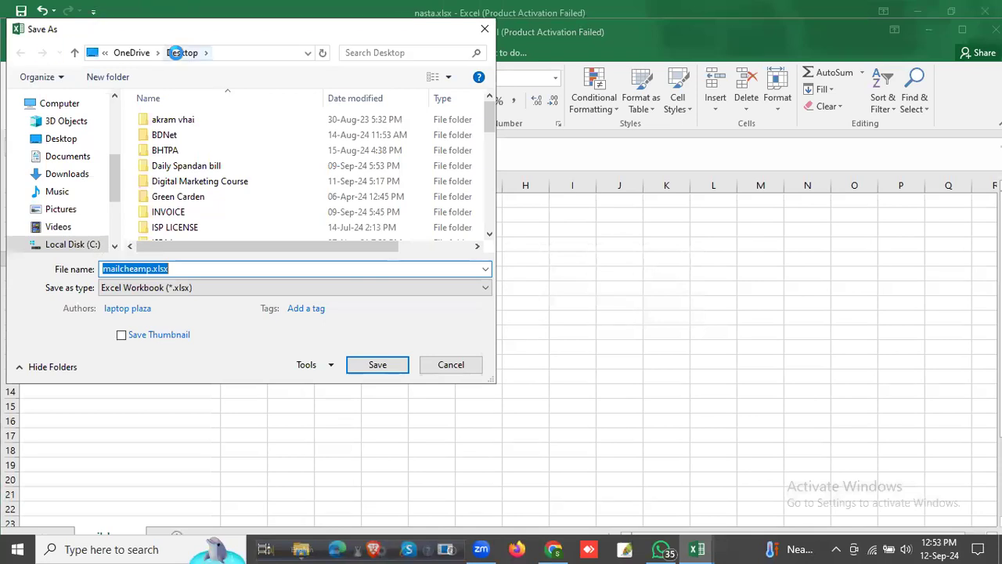
click(201, 287)
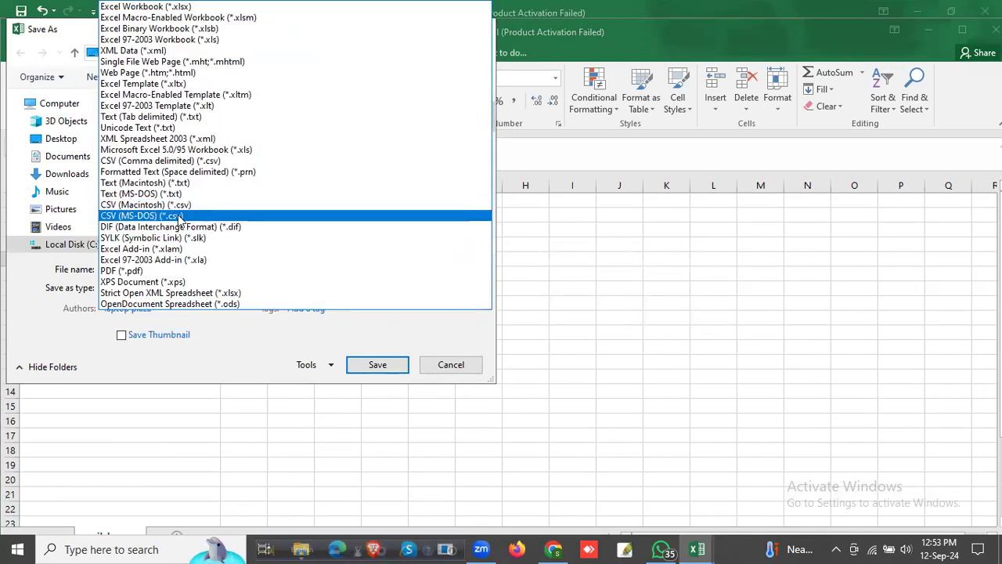
click(243, 342)
click(376, 347)
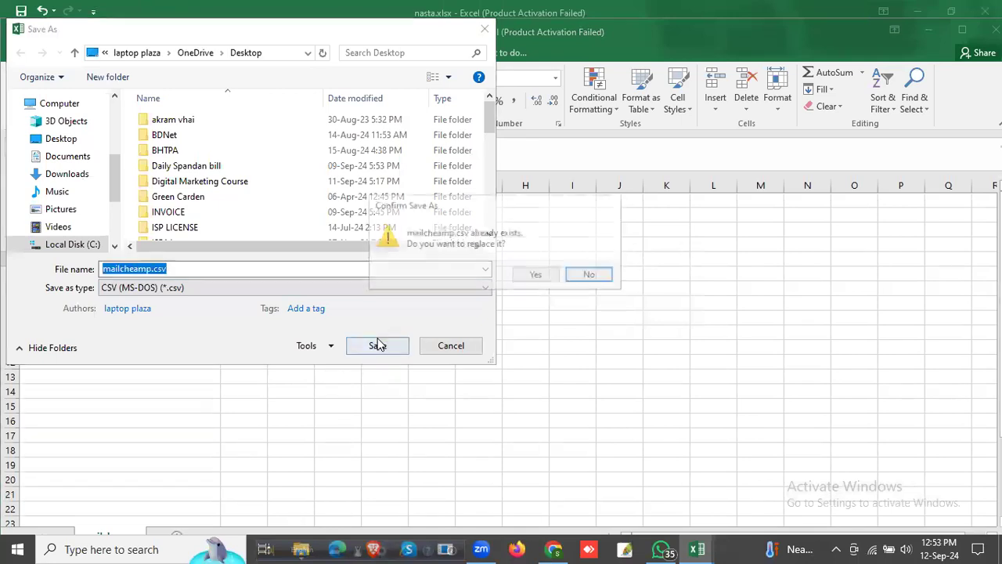
click(602, 278)
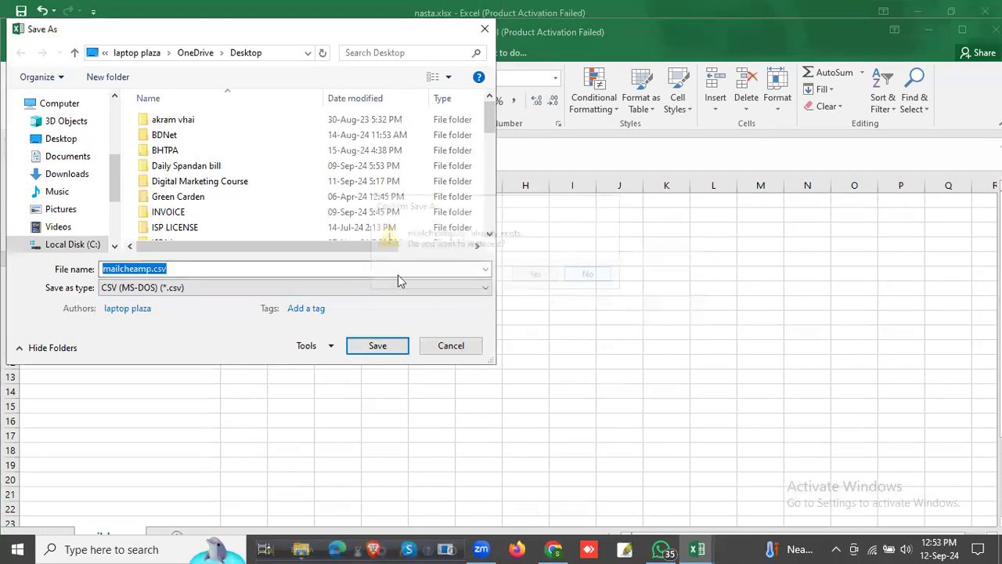
Step: Save the contact list as mailcheamp1.csv, keep the CSV format, and close the Excel workbooks
click(152, 268)
text(1)
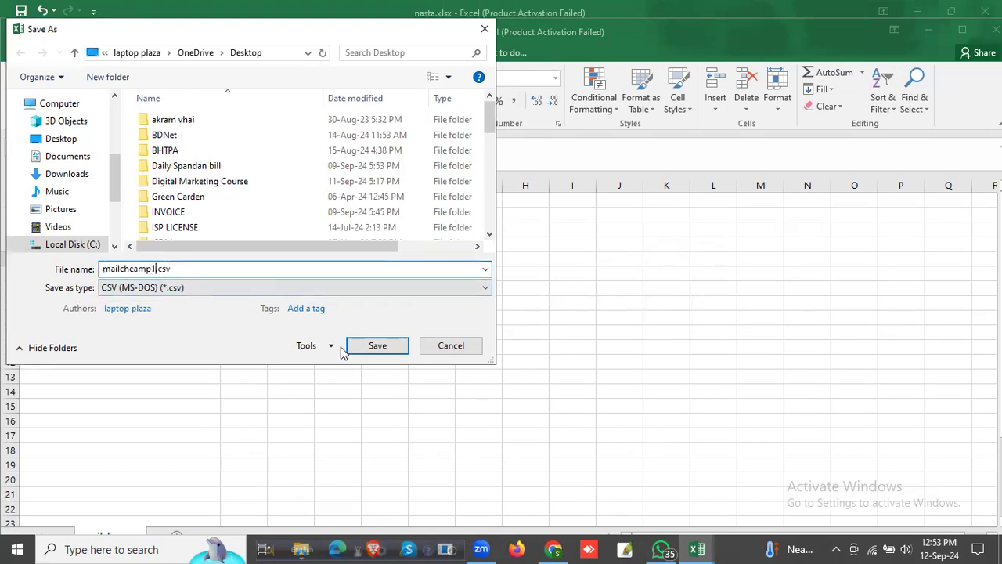
click(384, 350)
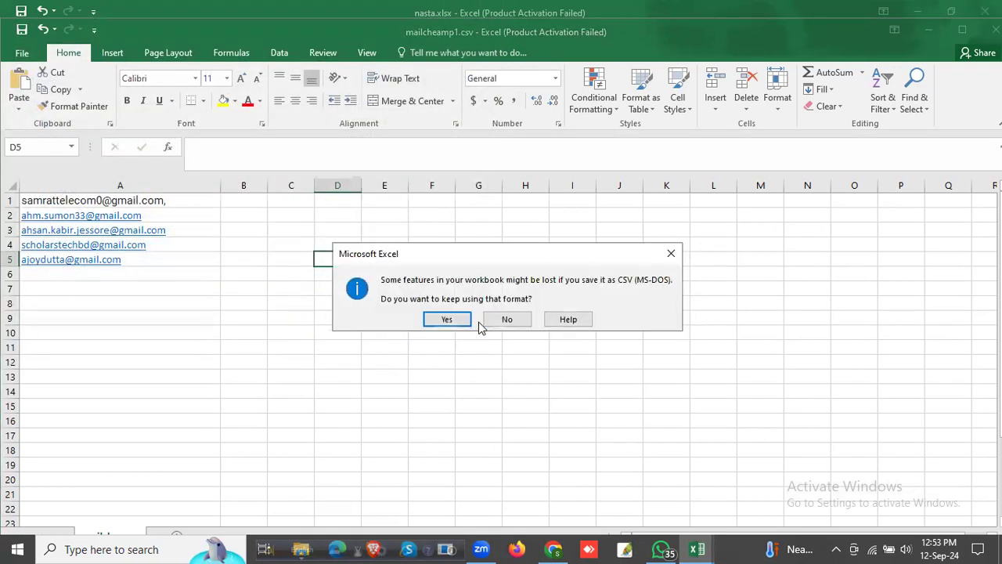
click(460, 323)
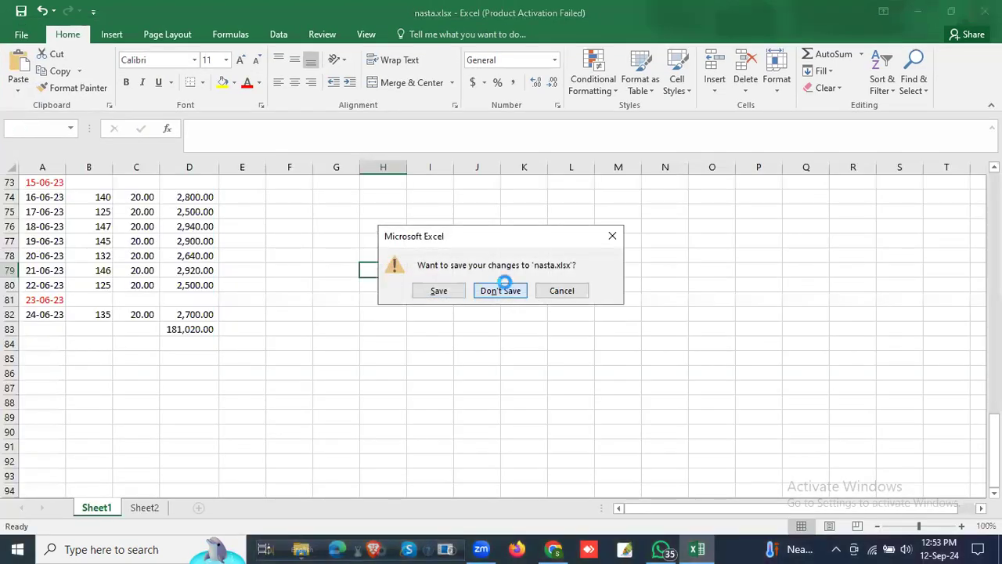
click(508, 290)
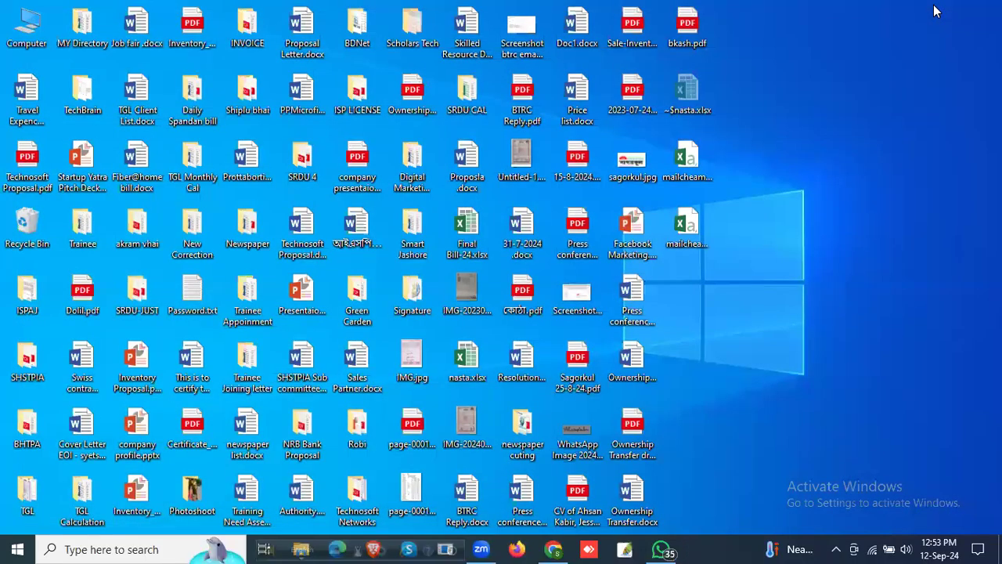
Step: Refresh the desktop and upload mailcheamp1.csv from it to Mailchimp's contact import
right_click(792, 207)
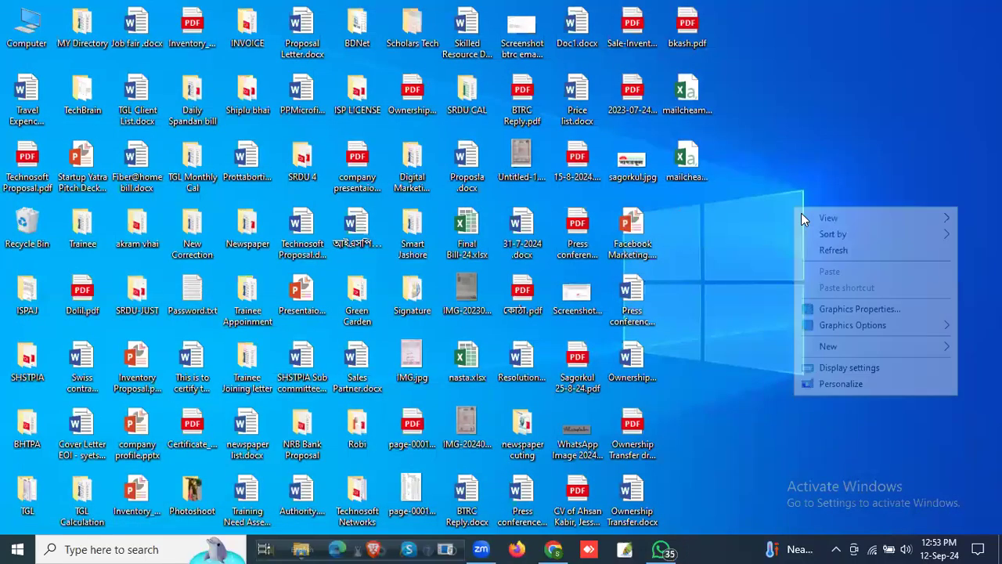
click(851, 252)
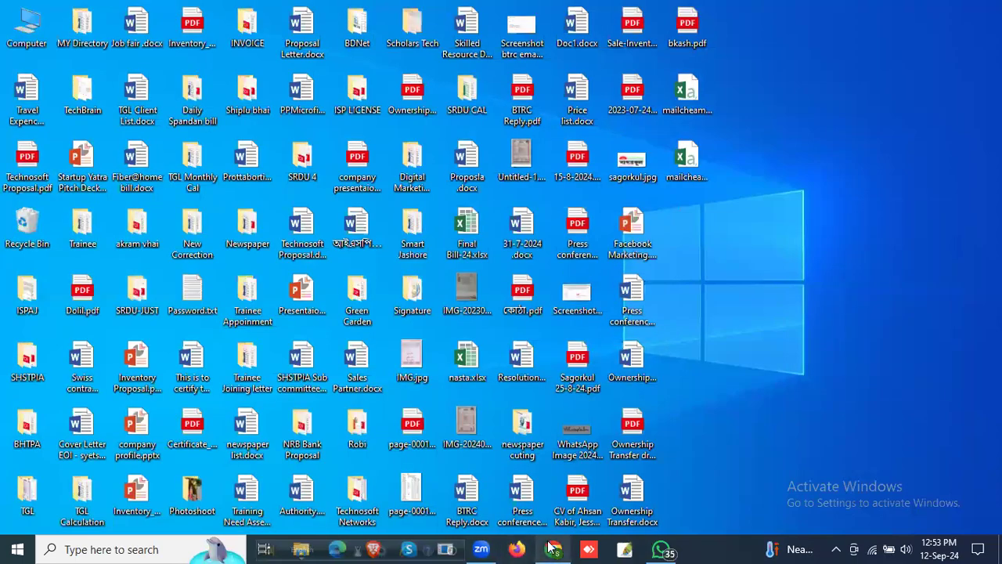
click(552, 549)
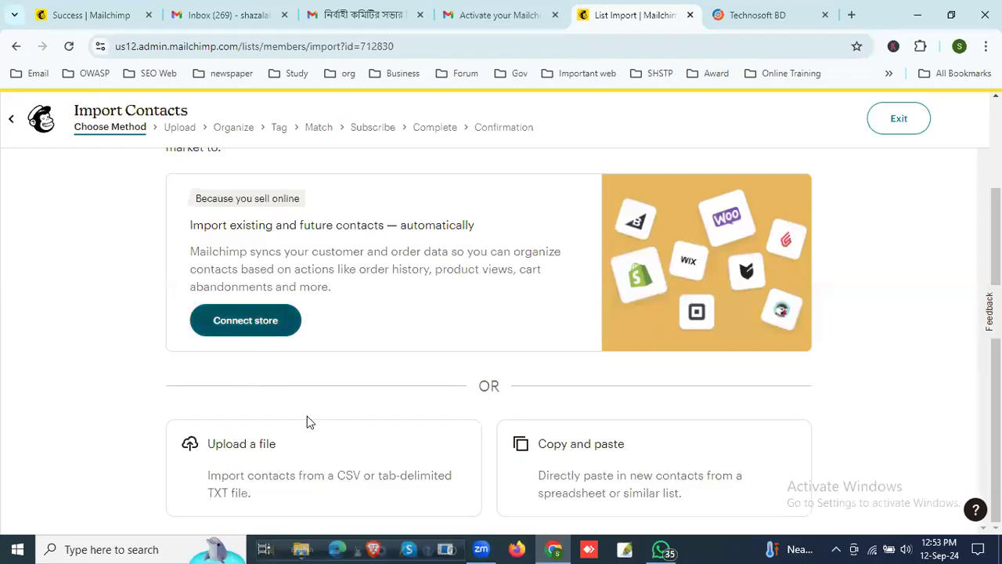
click(274, 490)
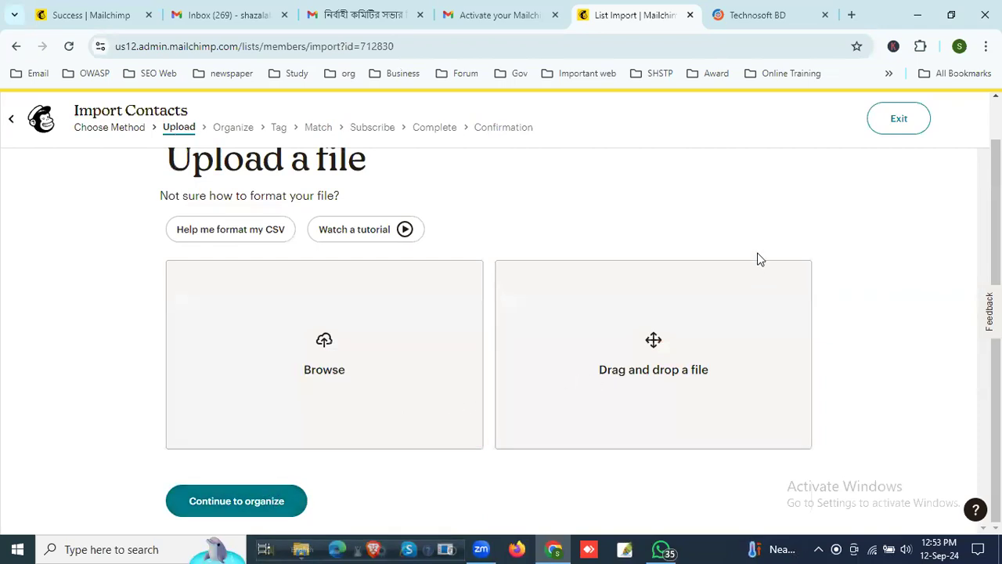
click(917, 15)
drag(687, 159, 662, 342)
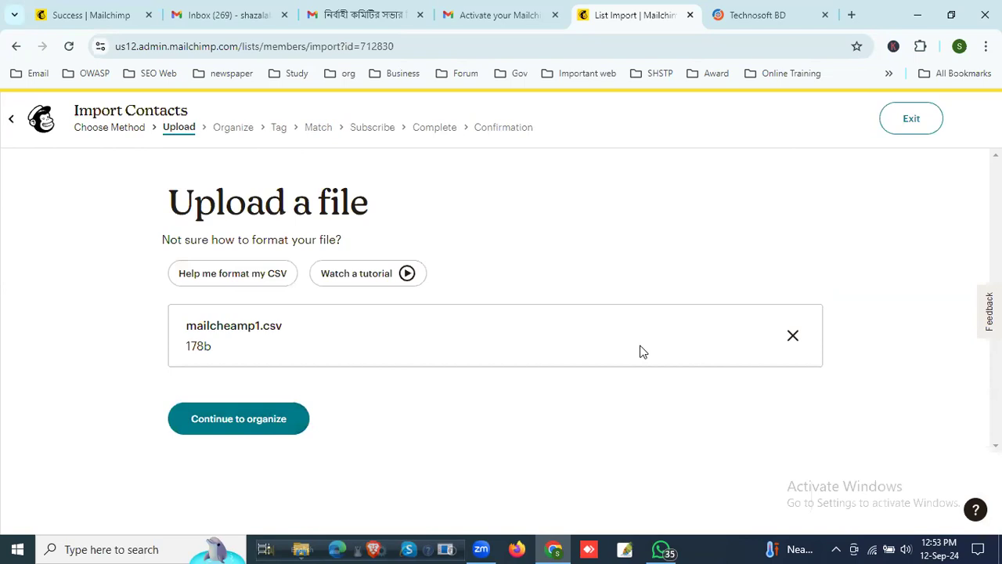
Step: Advance the import to column matching, keeping Technosoft Netwoks as the audience and adding no tags
click(231, 431)
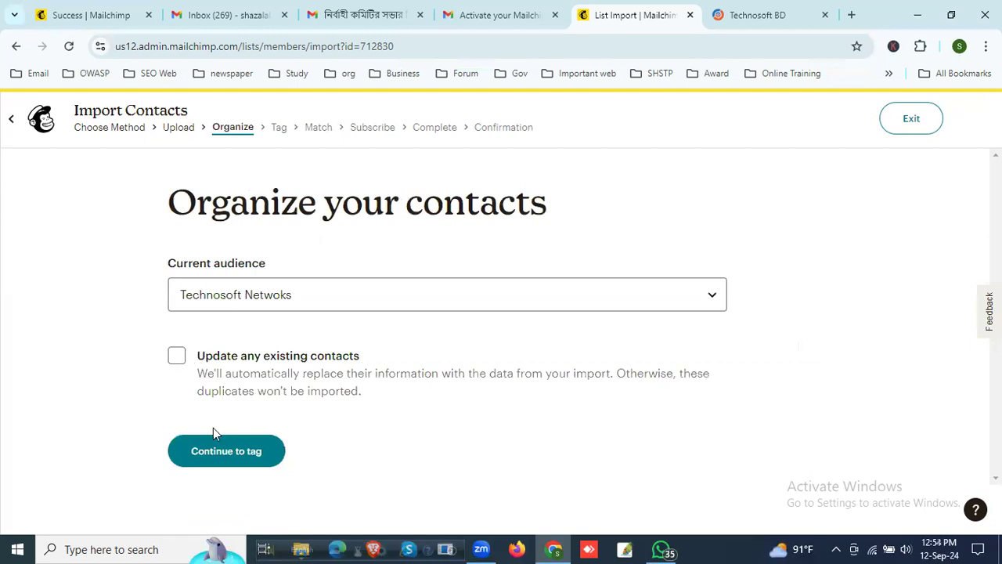
click(182, 364)
click(177, 359)
click(257, 456)
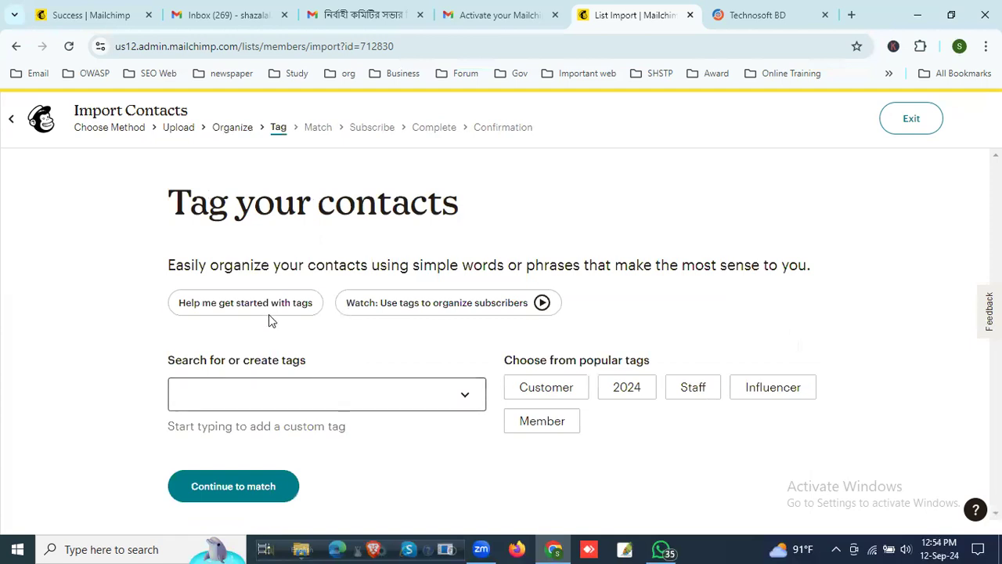
click(264, 498)
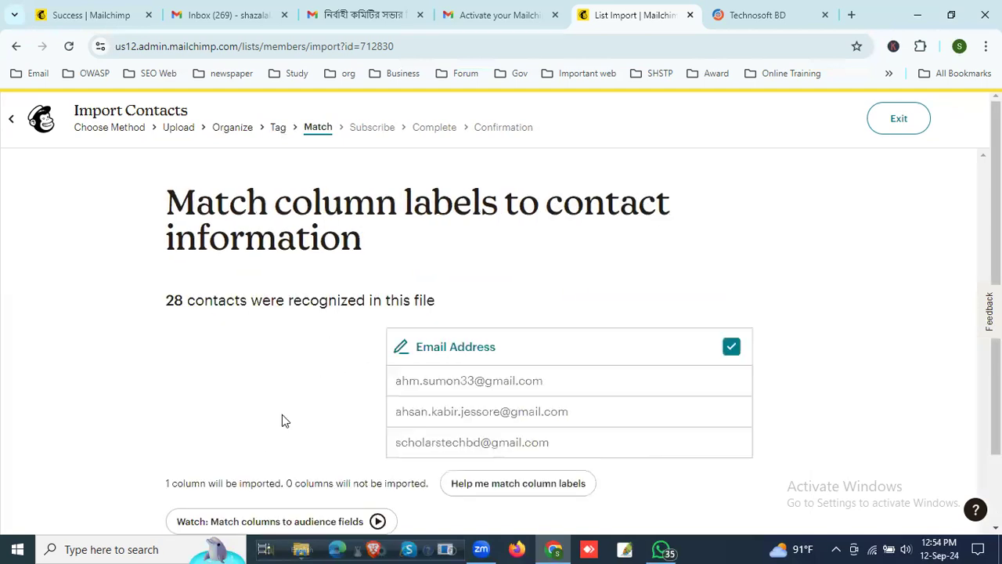
Step: Open mailcheamp1.csv from the desktop to check its contact rows, dismissing the Office activation wizard, and switch back to Chrome
scroll(548, 382, down, 1)
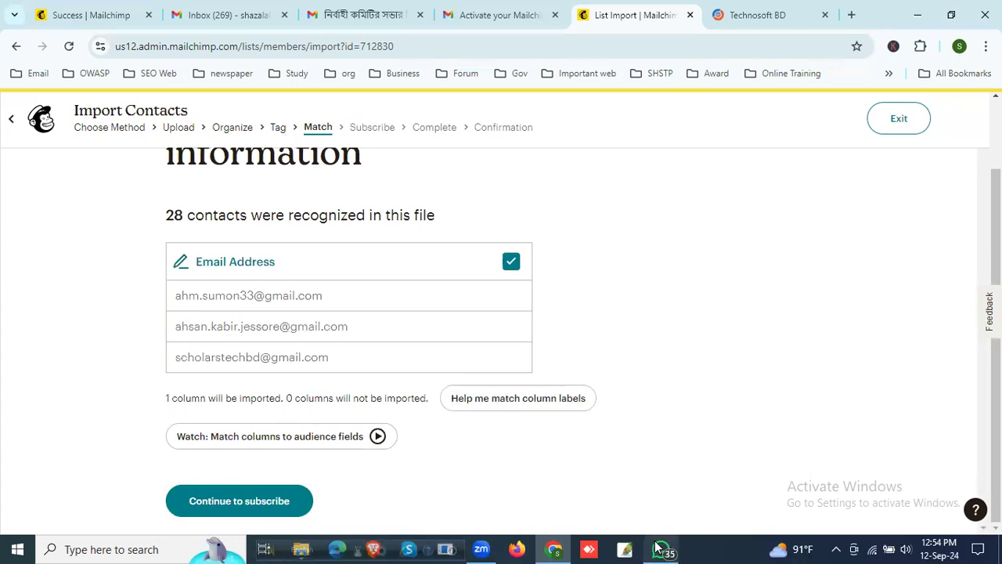
click(906, 14)
double_click(687, 153)
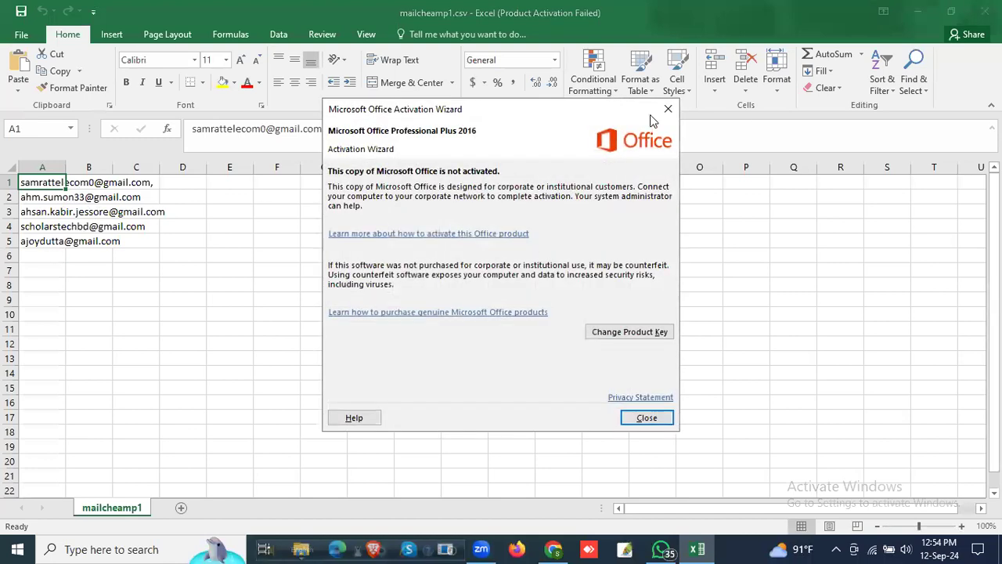
click(667, 109)
click(906, 12)
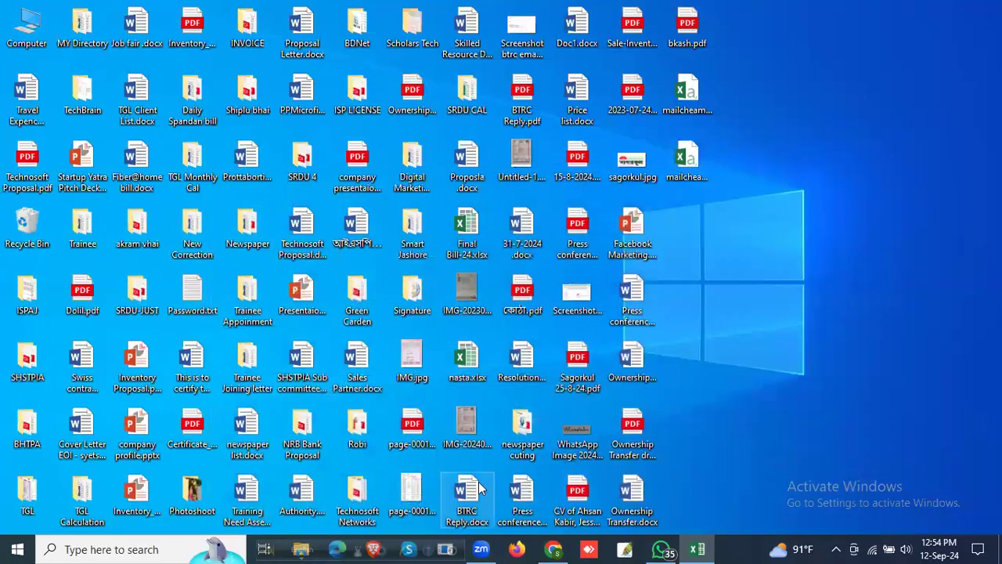
click(553, 549)
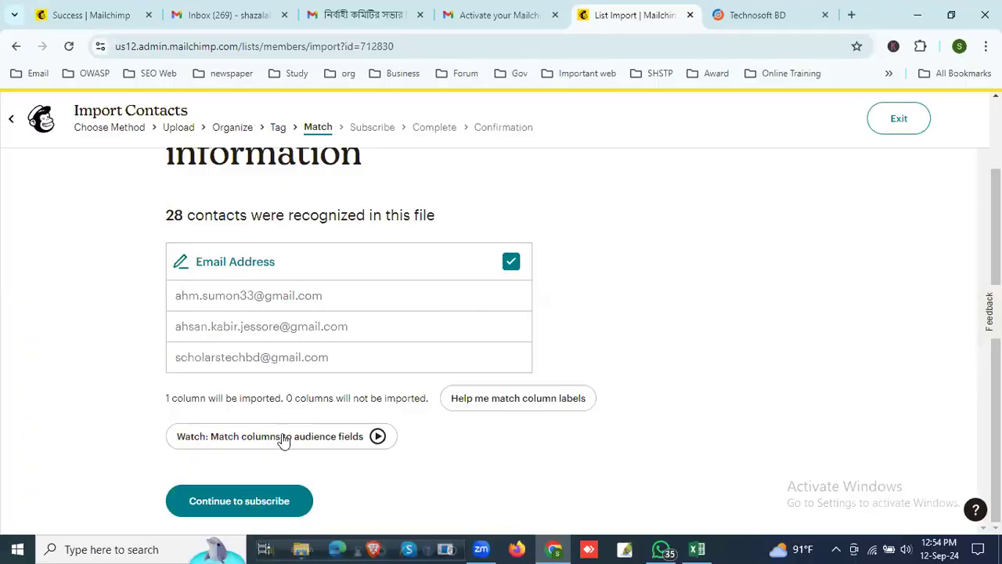
Step: Continue past column matching, keep the email marketing status as Subscribed, and finalize the contact import
click(239, 503)
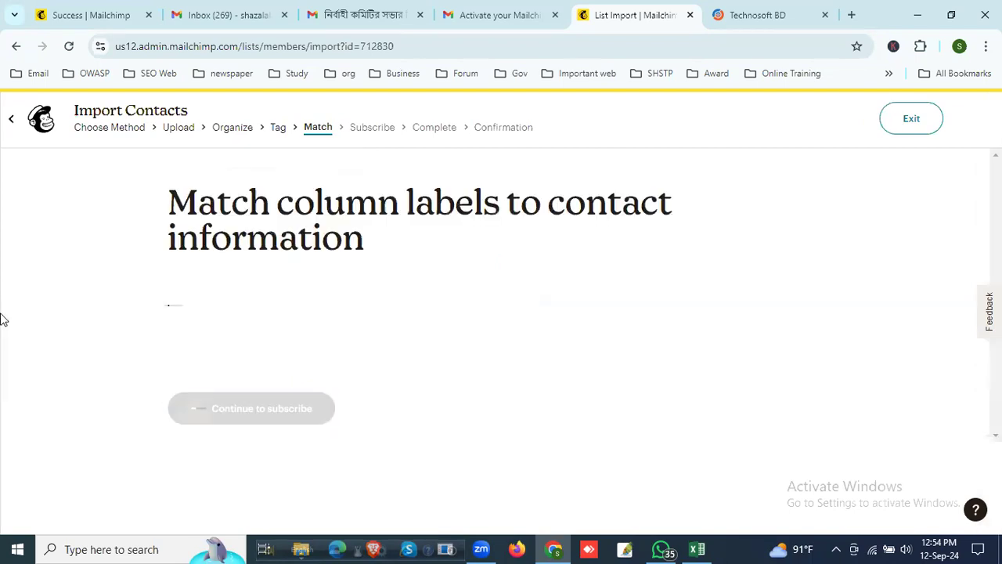
scroll(289, 317, down, 1)
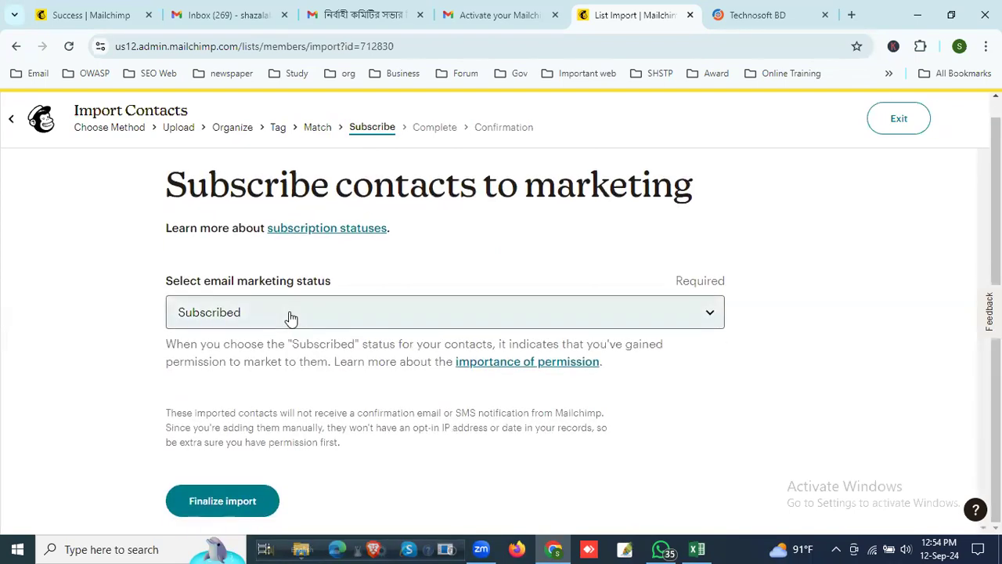
click(352, 315)
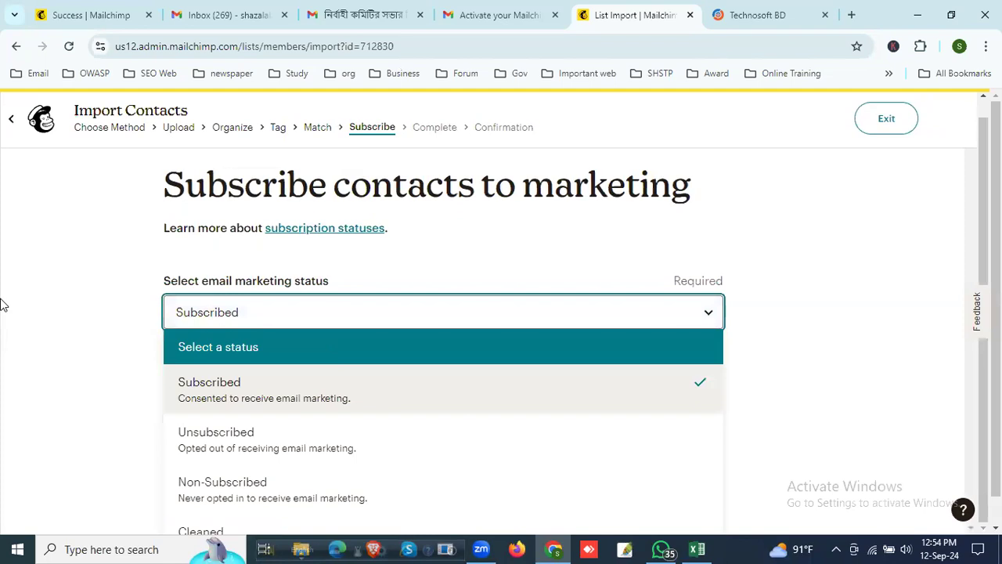
click(97, 297)
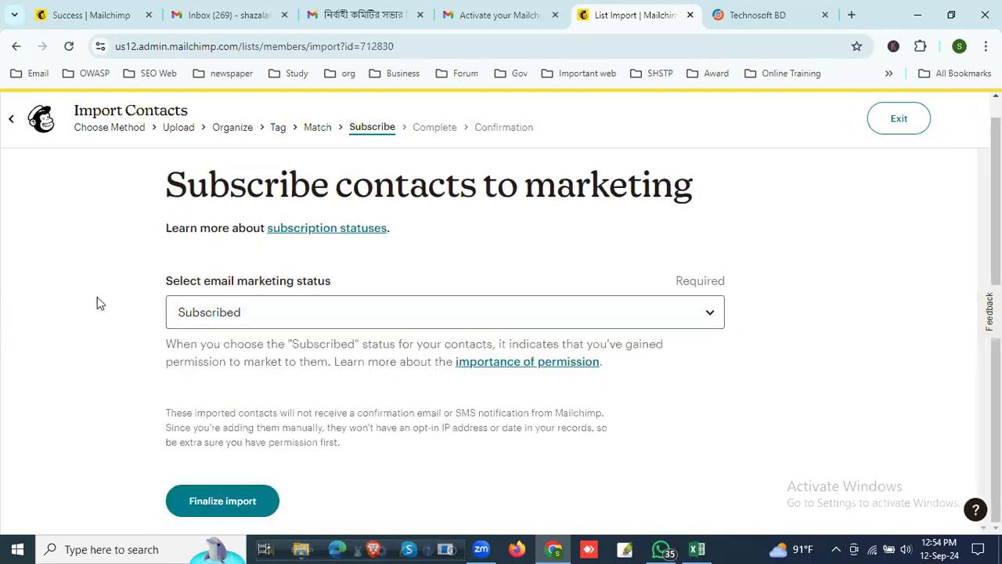
click(236, 504)
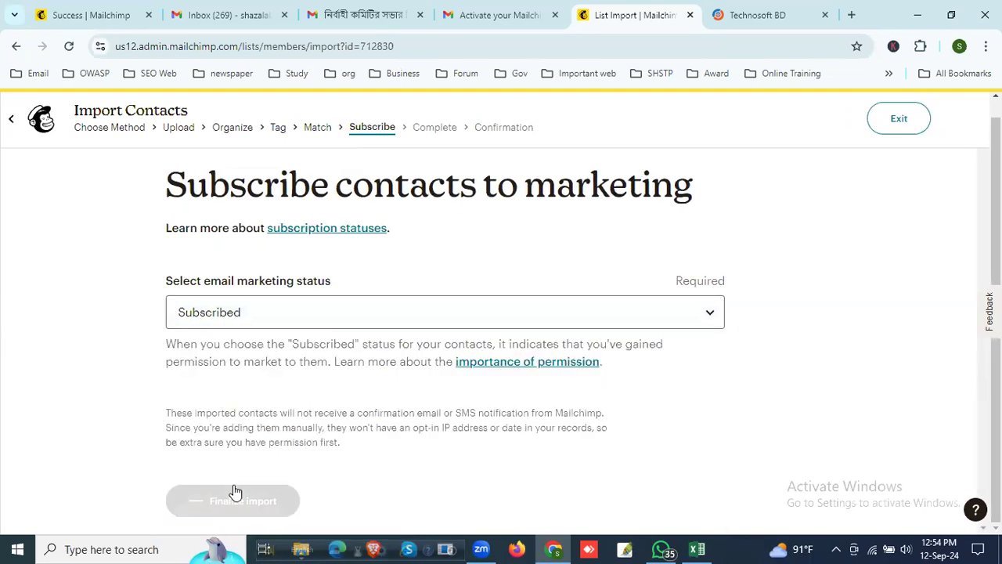
click(234, 503)
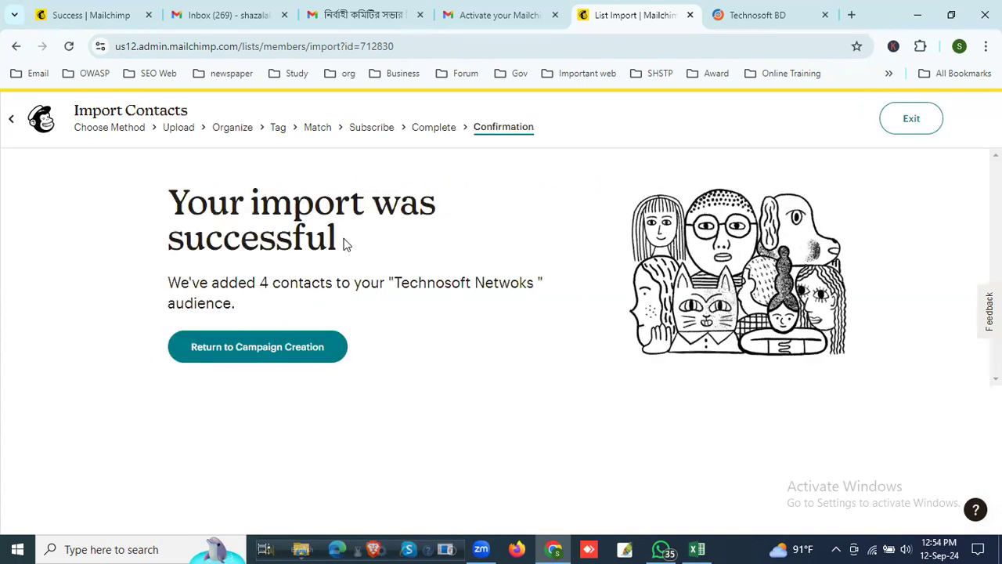
Step: Exit the contact import and return to the untitled draft campaign
click(141, 127)
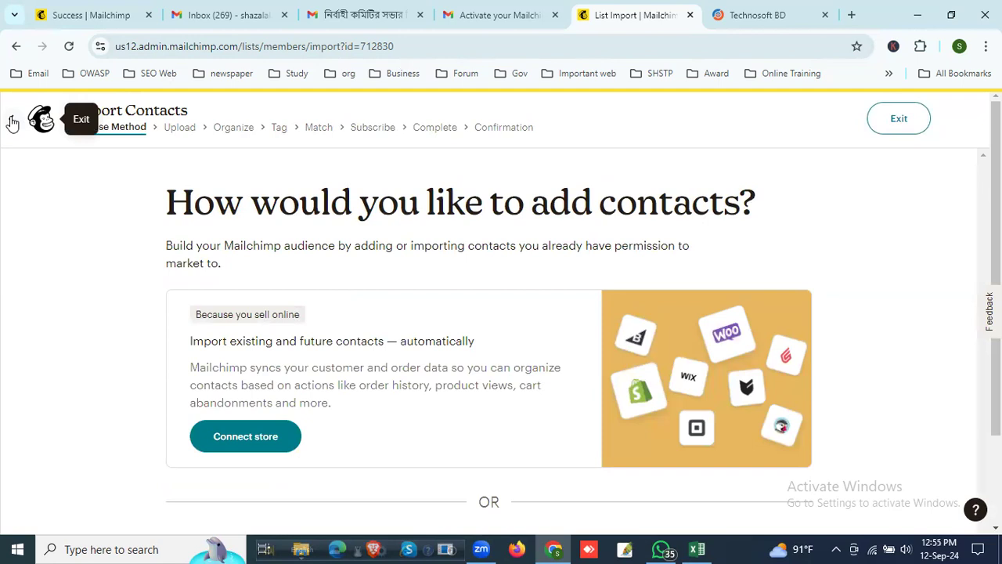
click(12, 122)
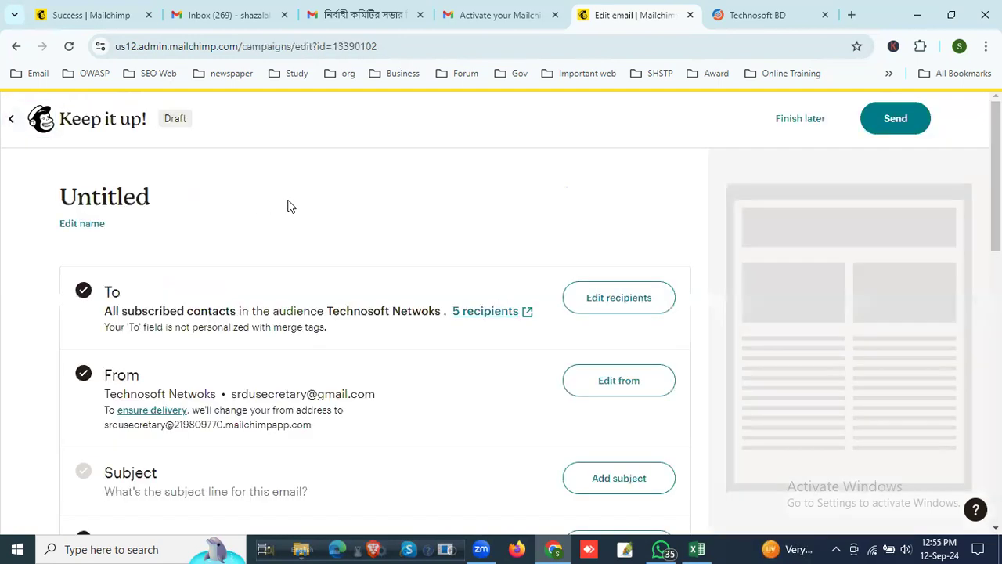
scroll(432, 273, down, 1)
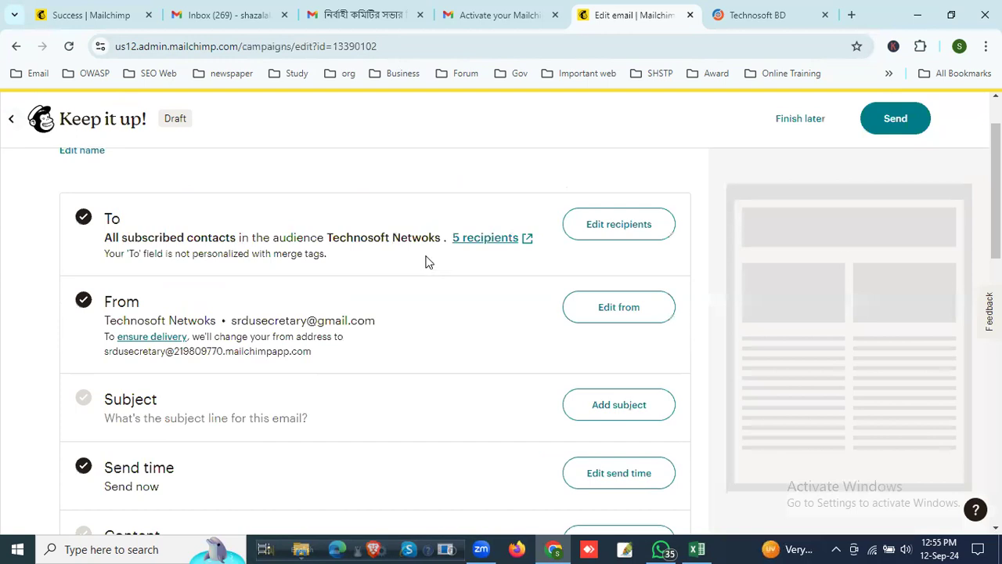
Step: Examine the full recipient list of the Sep 5 committee meeting email in Gmail, and return to the draft campaign in Mailchimp
click(503, 19)
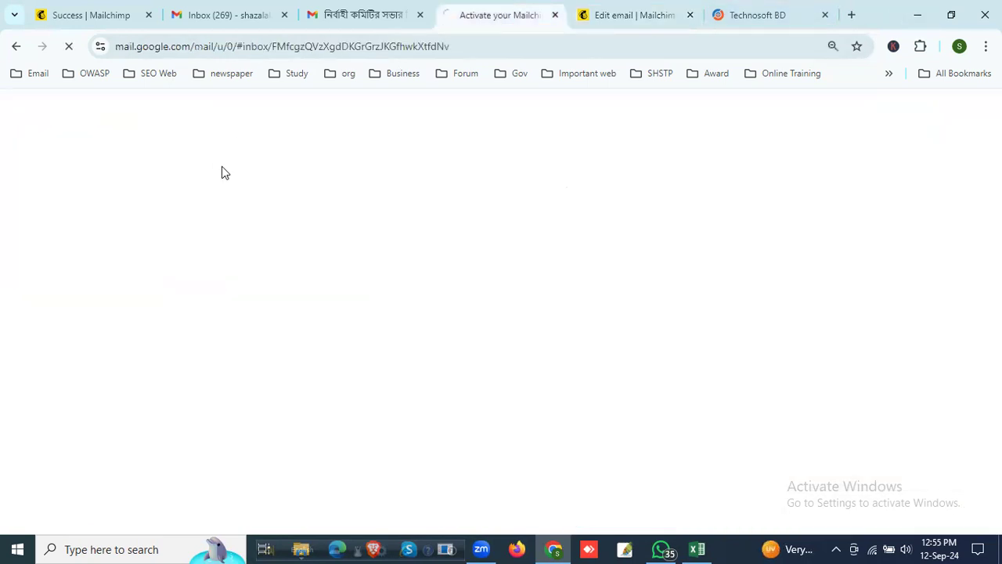
click(327, 19)
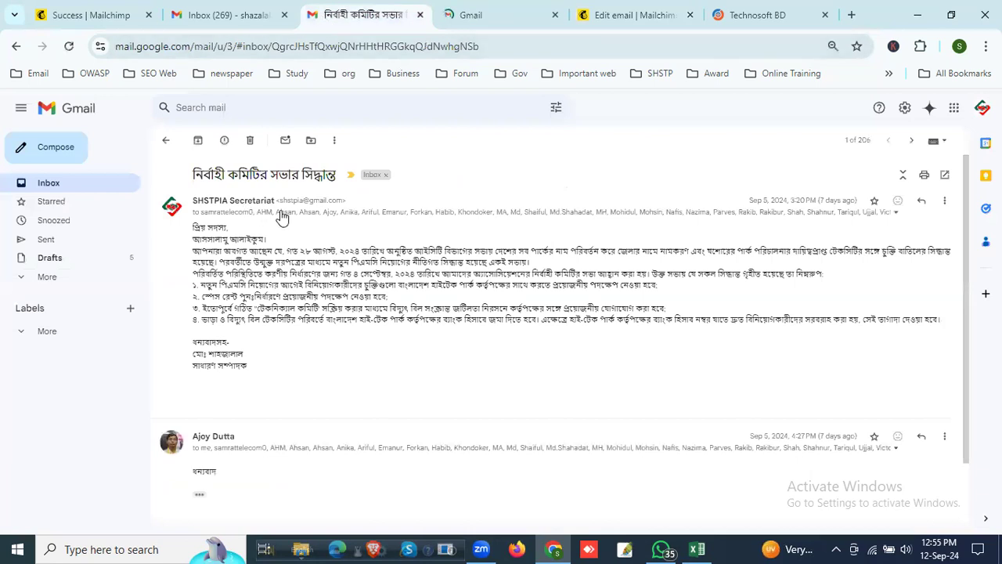
click(895, 213)
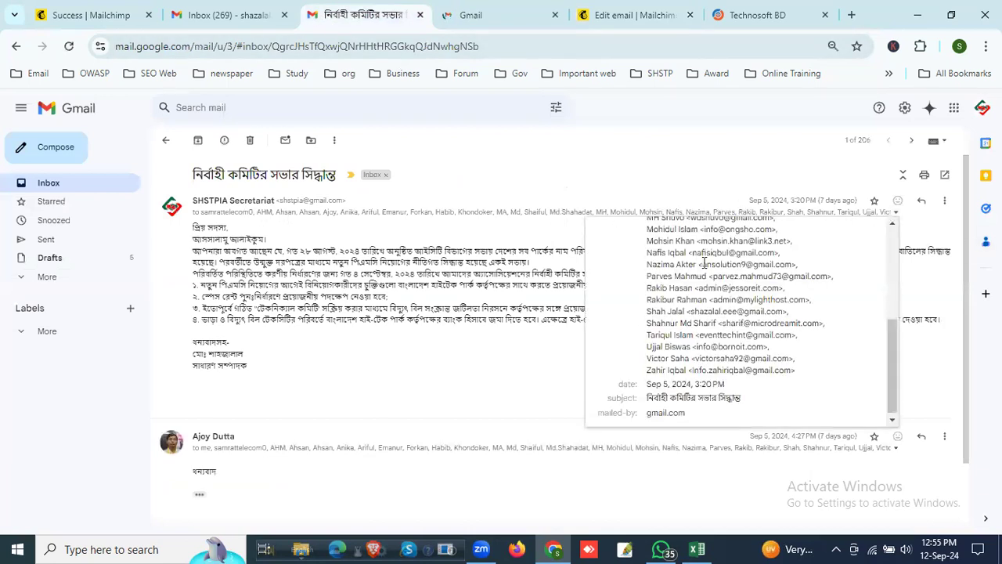
triple_click(649, 228)
drag(648, 227, 772, 385)
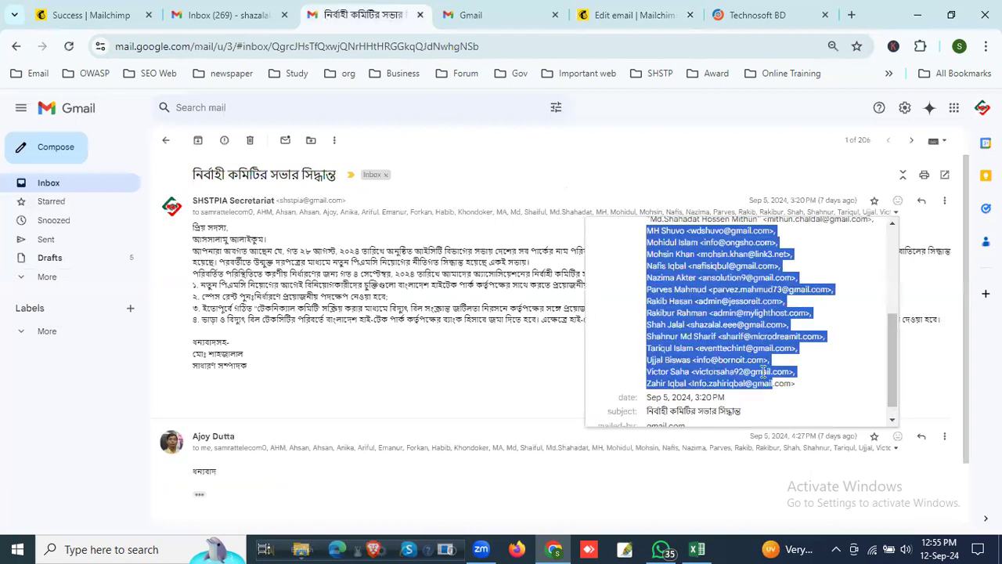
click(227, 15)
click(450, 15)
click(347, 10)
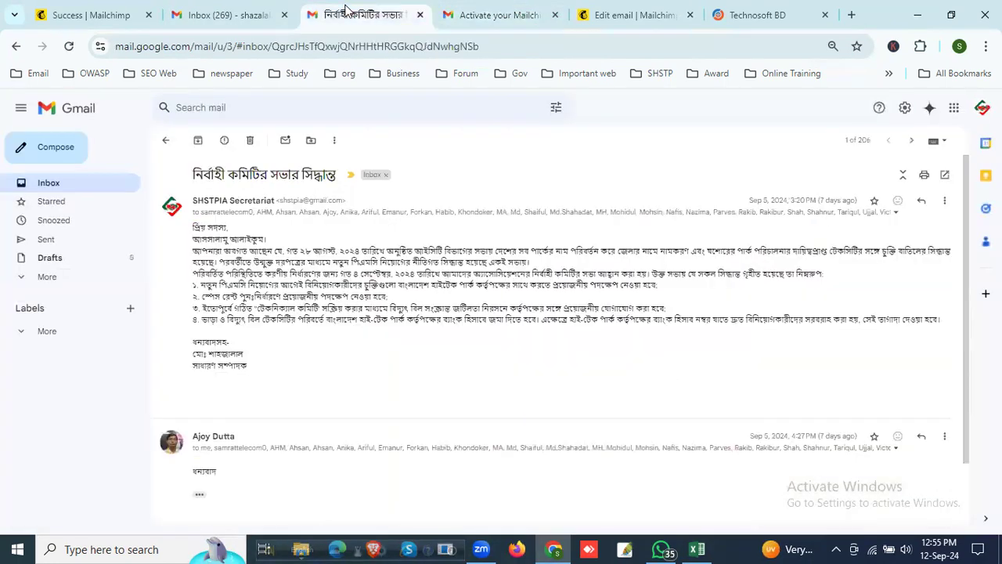
click(225, 12)
click(97, 8)
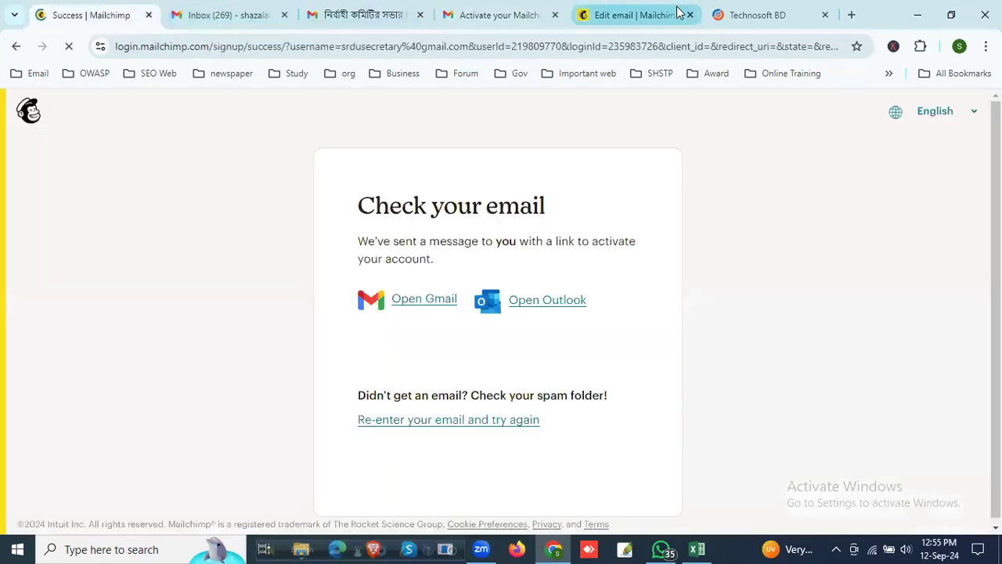
click(597, 11)
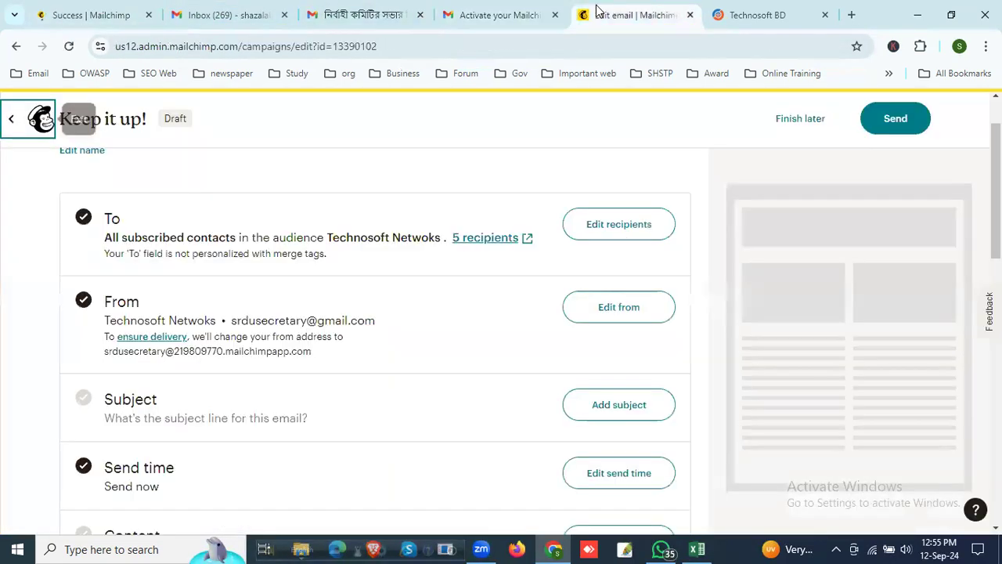
Step: Open the campaign's From details and try to replace the part of the sender's email address before the @
scroll(318, 343, down, 1)
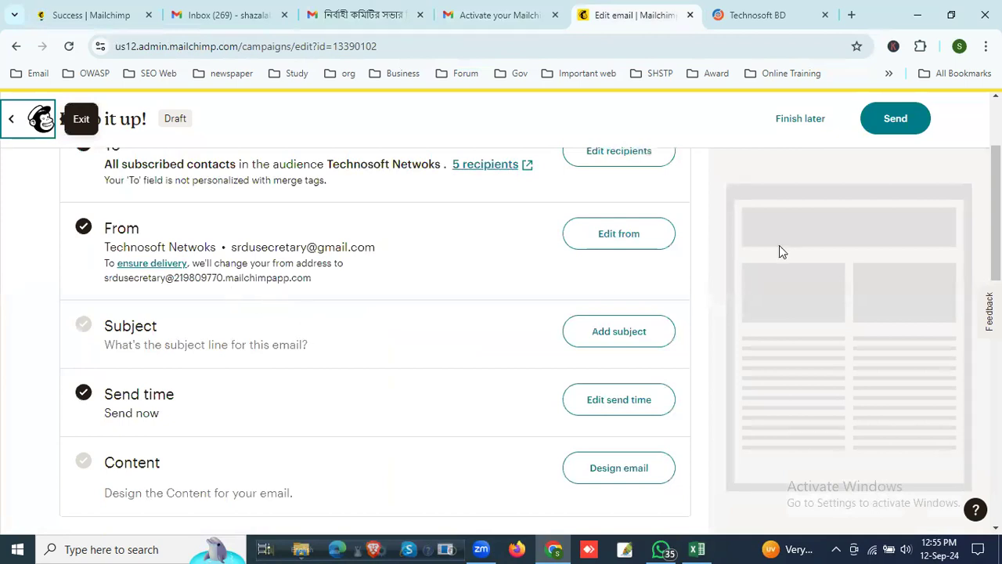
click(628, 236)
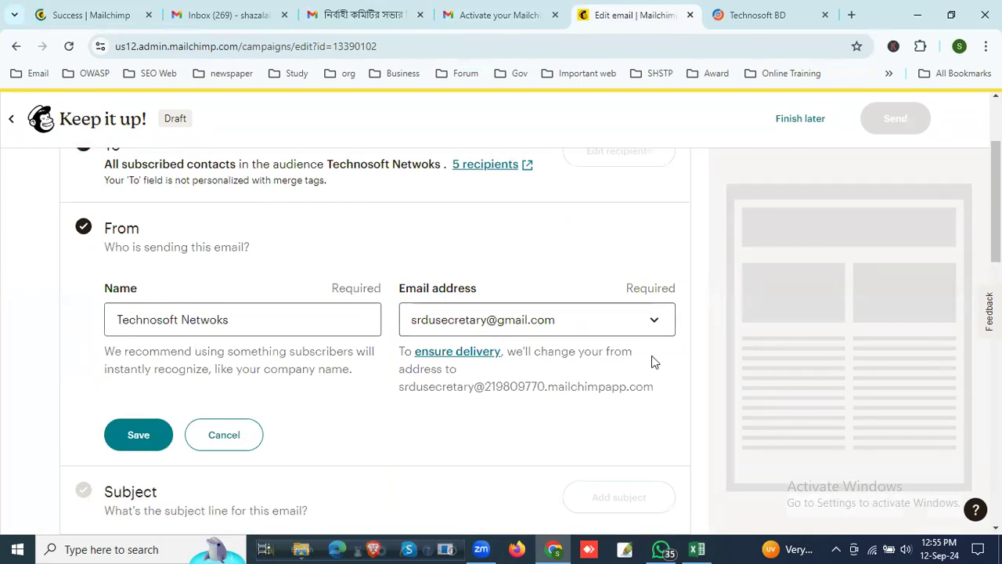
click(487, 321)
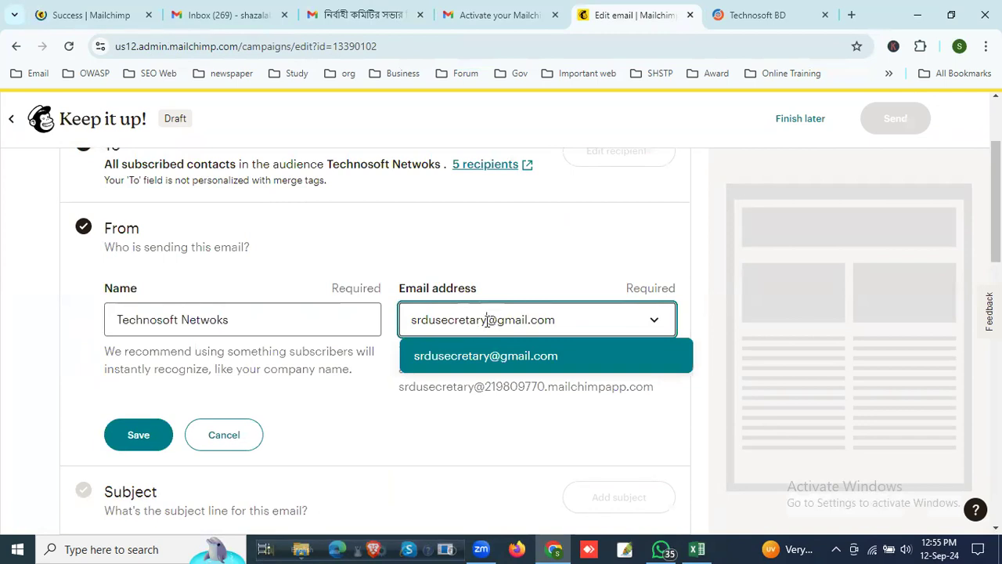
drag(501, 319, 557, 319)
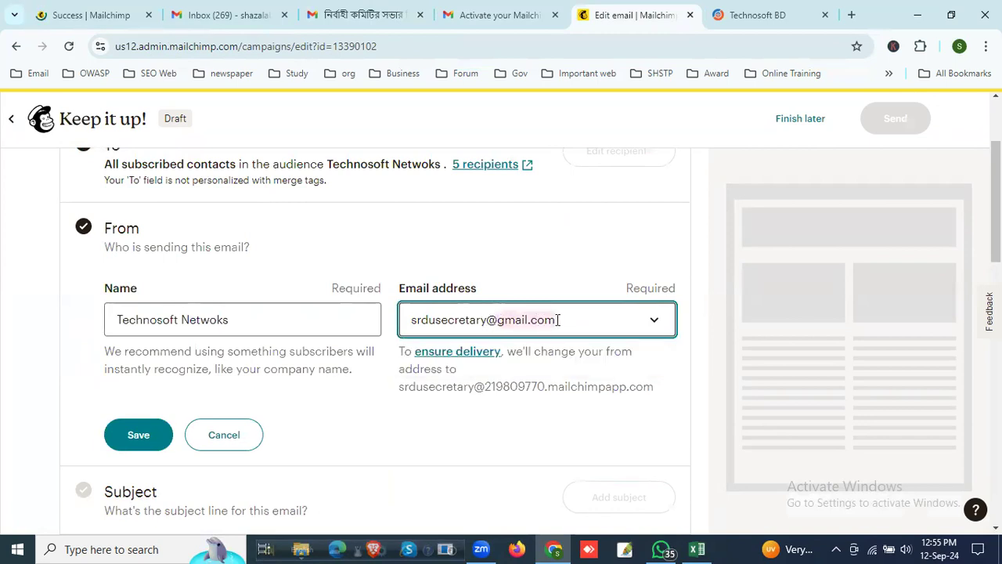
click(489, 320)
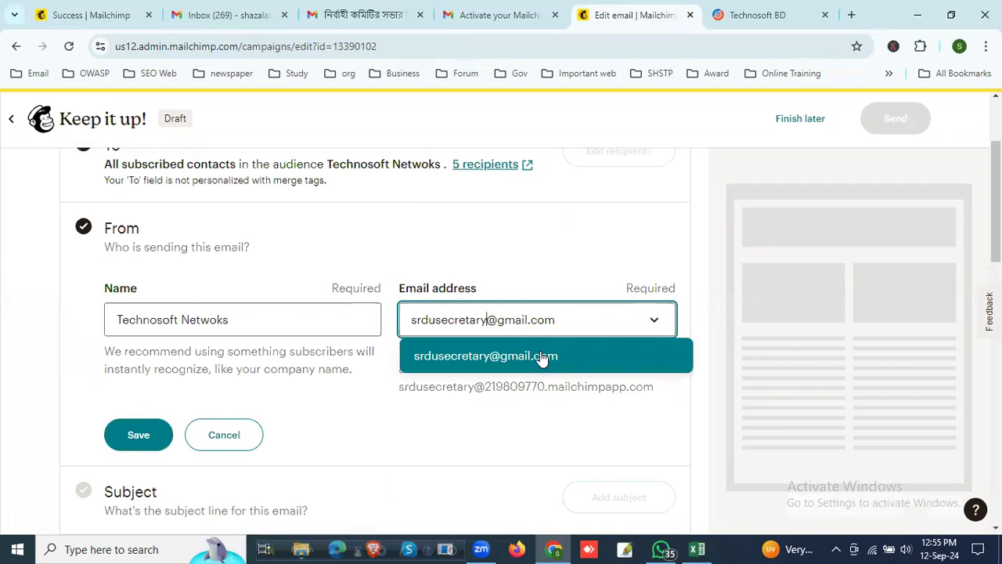
key(BackSpace)
key(BackSpace)
key(BackSpace)
key(BackSpace)
key(BackSpace)
key(BackSpace)
key(BackSpace)
key(BackSpace)
key(BackSpace)
key(BackSpace)
key(BackSpace)
key(BackSpace)
key(BackSpace)
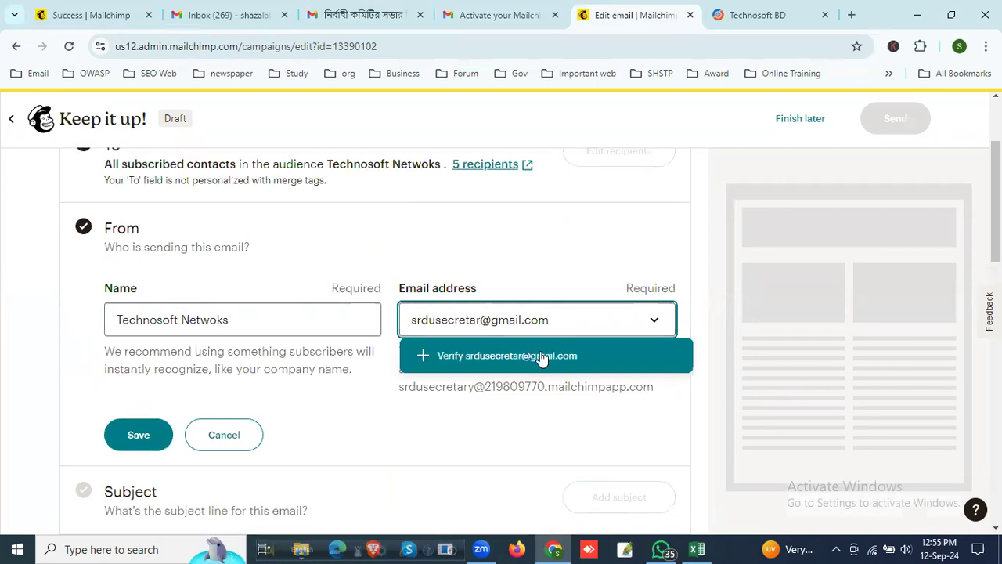
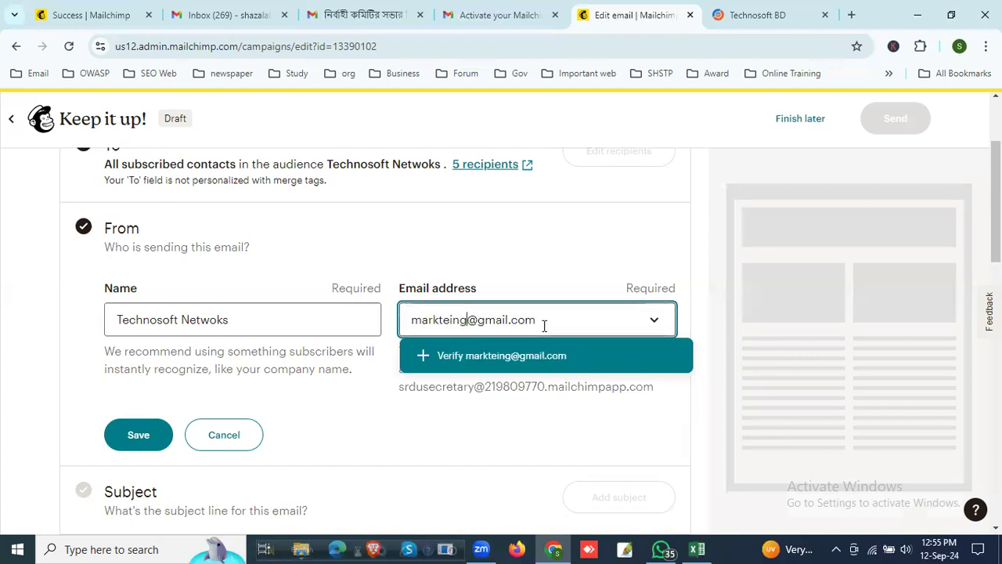
Step: Try to change the sender's email address to the company domain technosoft.com.bd
click(540, 318)
key(BackSpace)
key(BackSpace)
key(BackSpace)
key(BackSpace)
key(BackSpace)
key(BackSpace)
key(BackSpace)
key(BackSpace)
key(BackSpace)
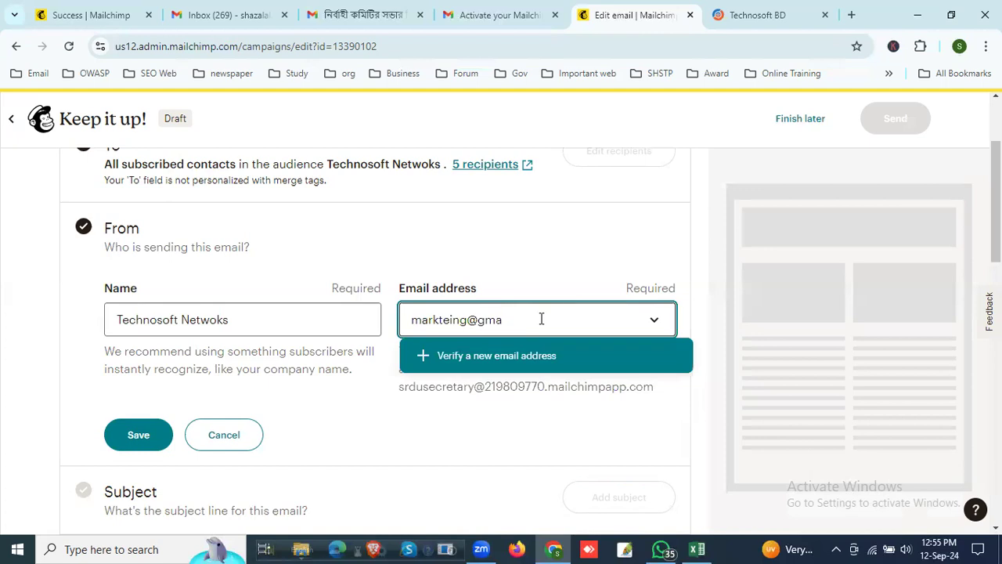
text(technosoft.com)
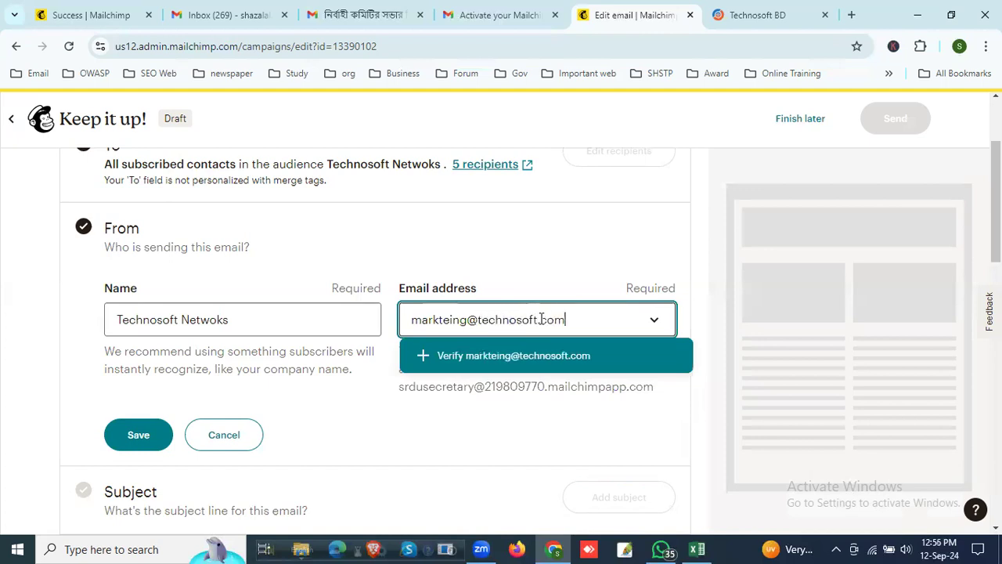
click(540, 271)
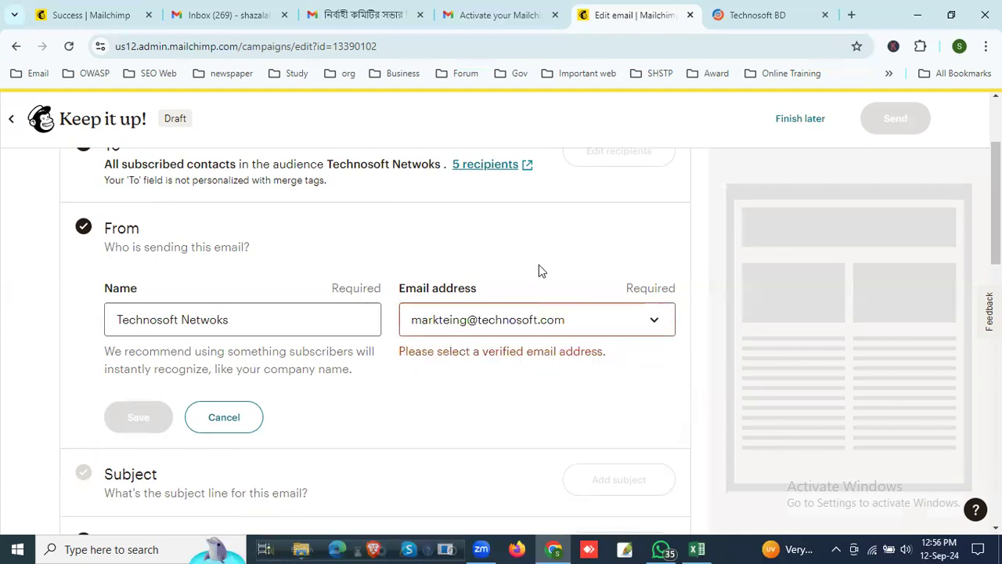
click(420, 321)
click(569, 320)
text(.bd)
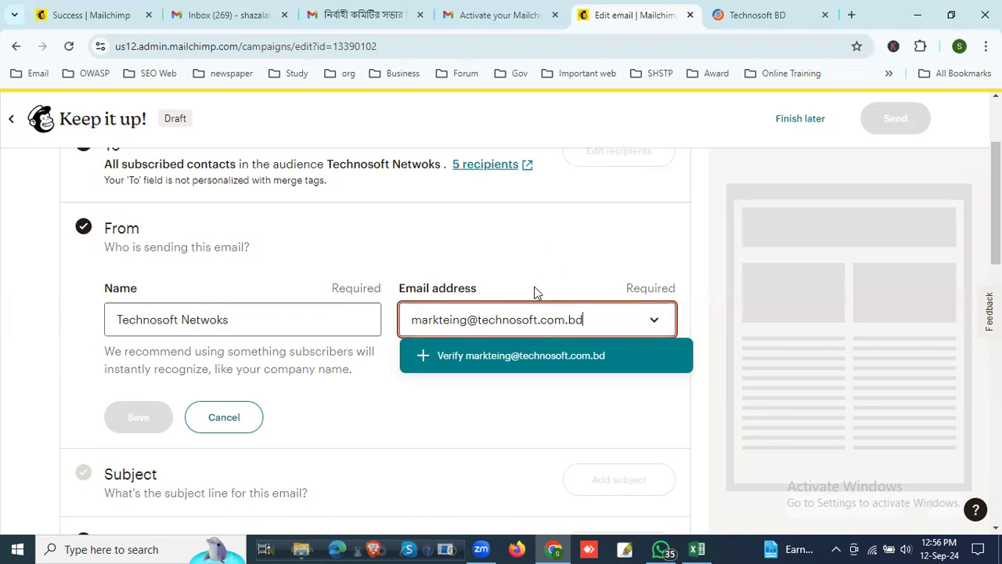
click(573, 253)
Step: Clear the unverified sender address, choose the verified Gmail address instead, and save the From details
drag(591, 321, 386, 332)
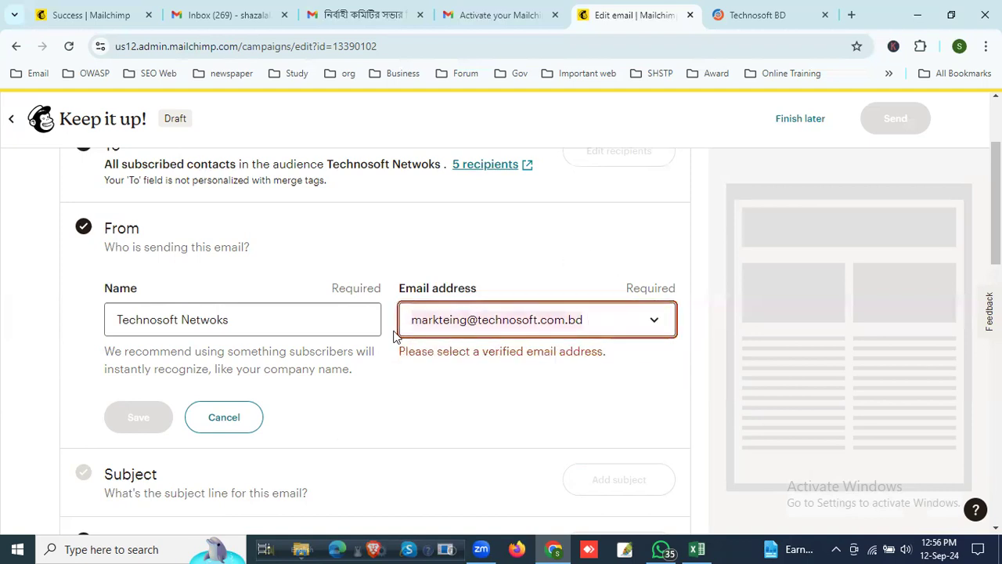
key(BackSpace)
click(565, 360)
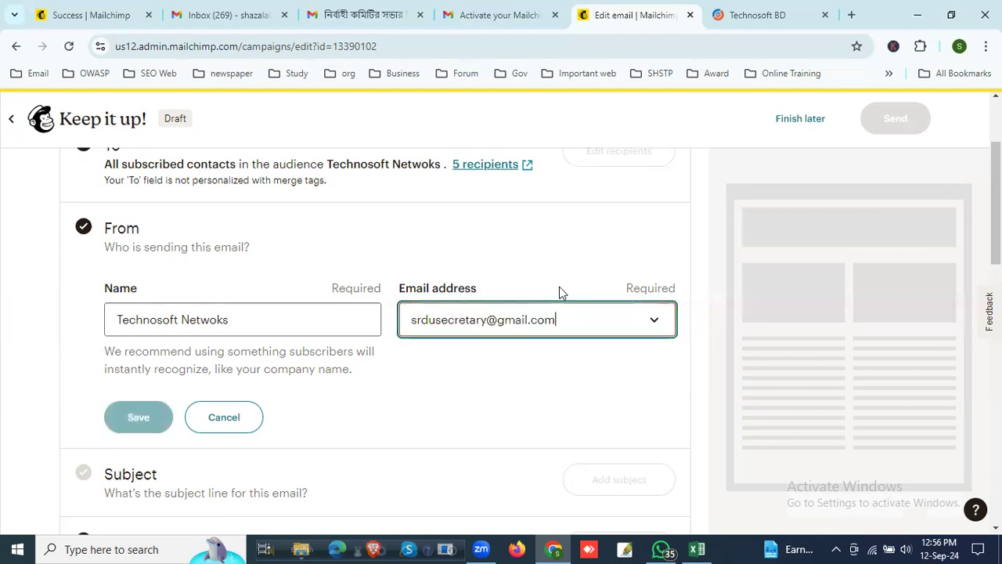
click(554, 307)
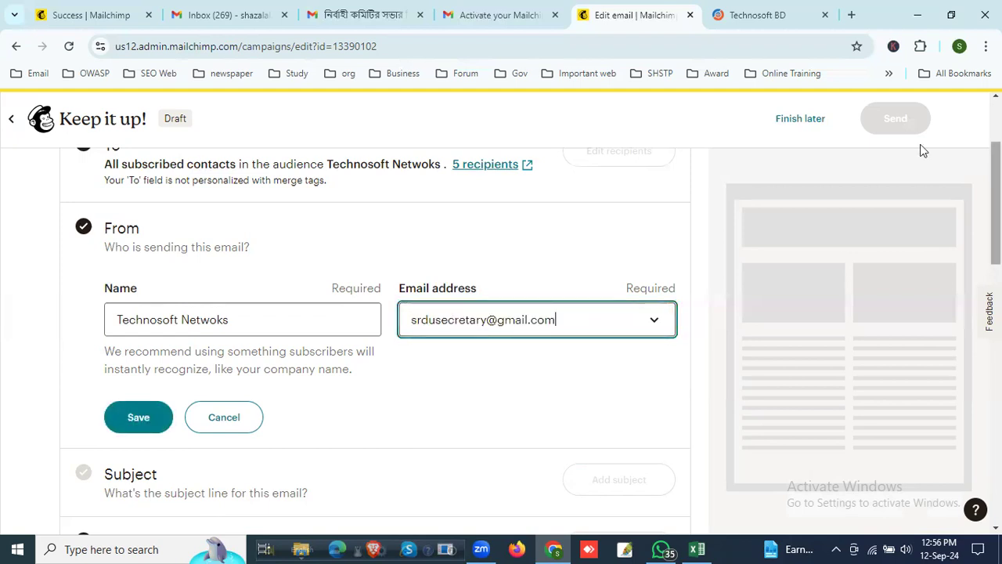
scroll(588, 360, down, 1)
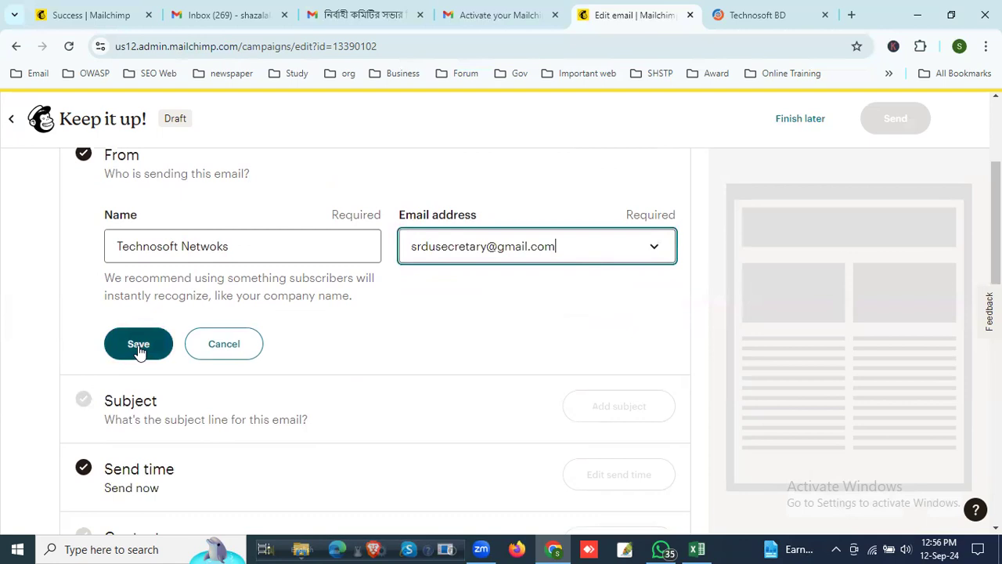
scroll(134, 287, up, 1)
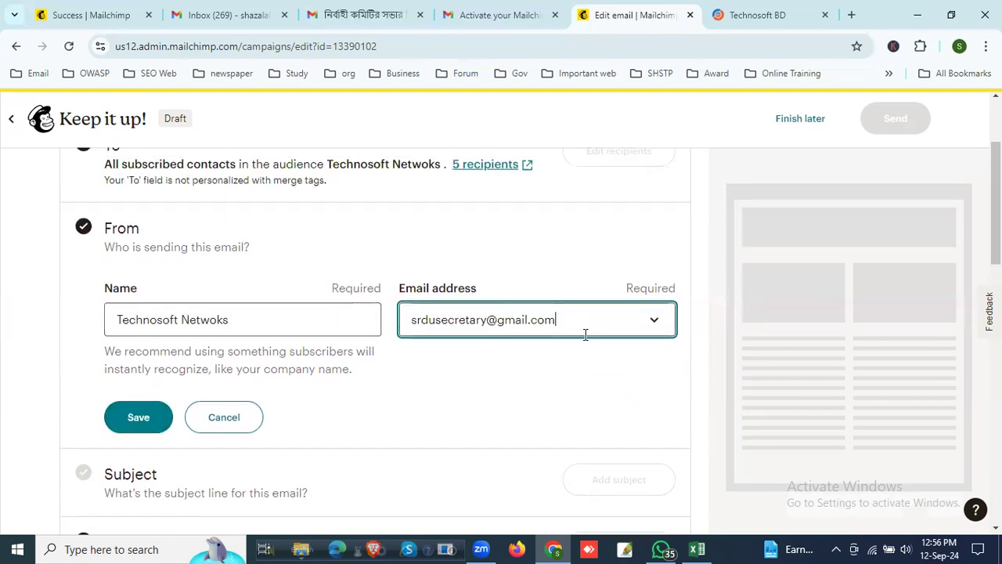
click(138, 422)
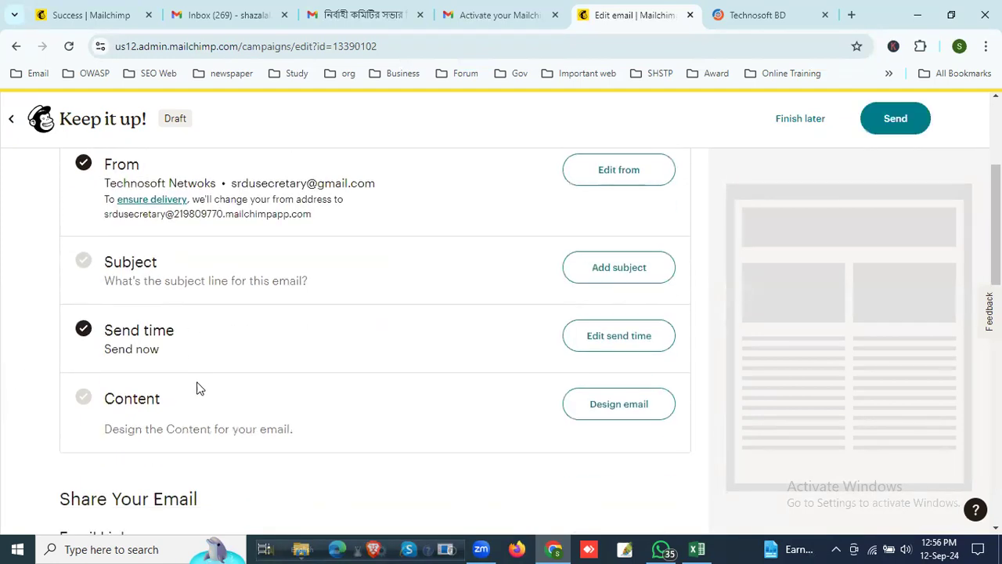
Step: Open the campaign's subject line and preview text for editing
click(626, 269)
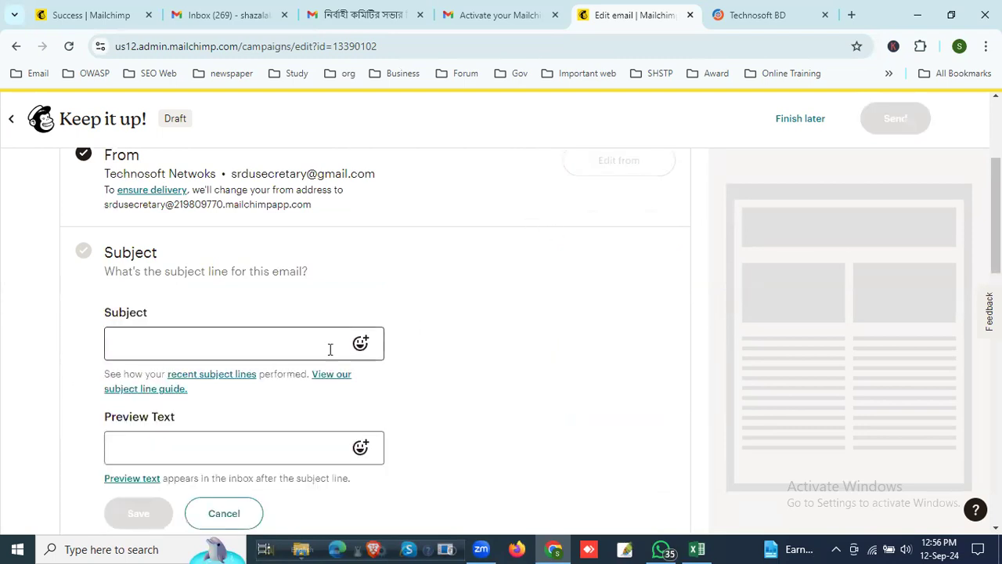
scroll(350, 466, down, 2)
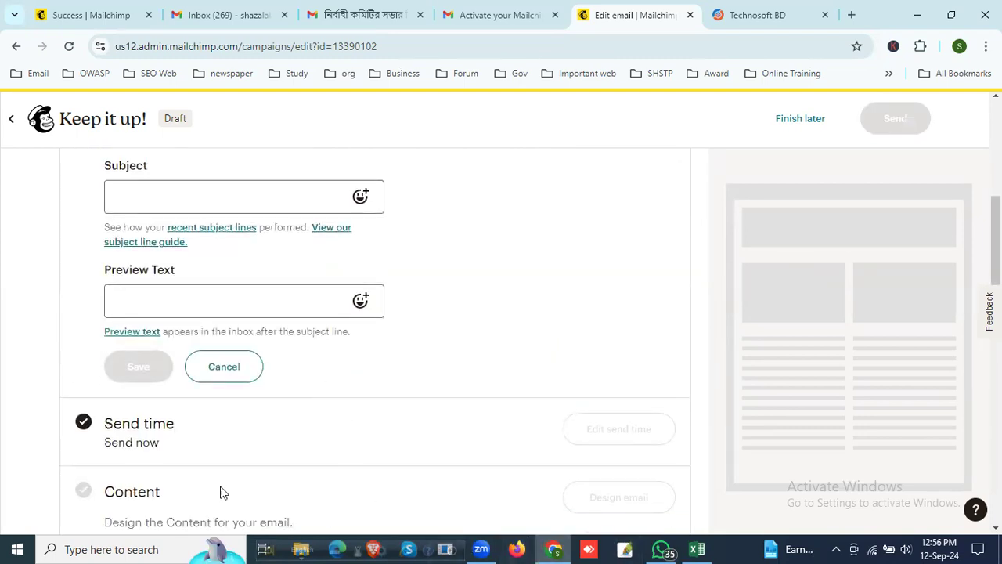
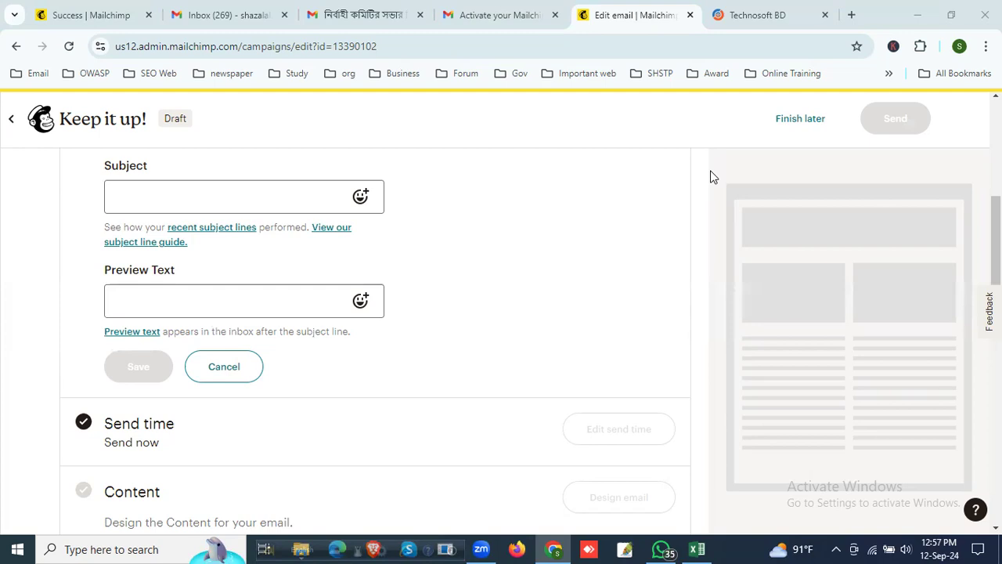
Step: Enter "ePaper development offer" as the campaign's subject line
scroll(433, 216, up, 2)
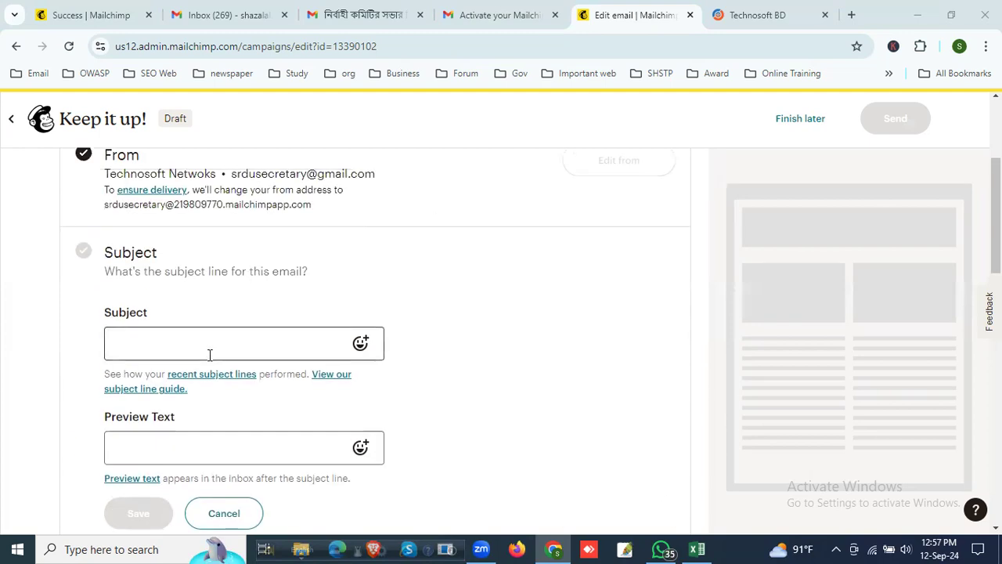
click(211, 345)
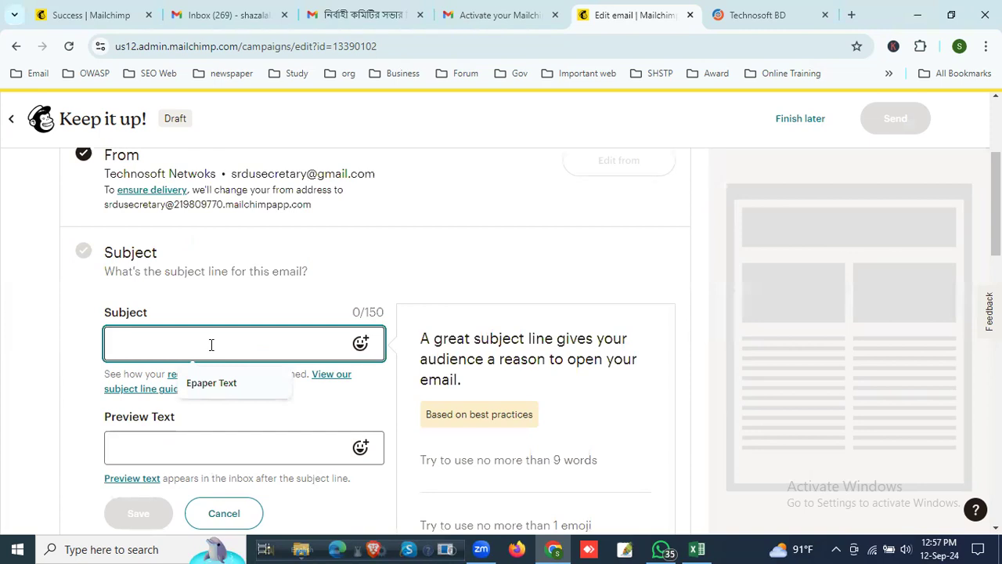
text(e)
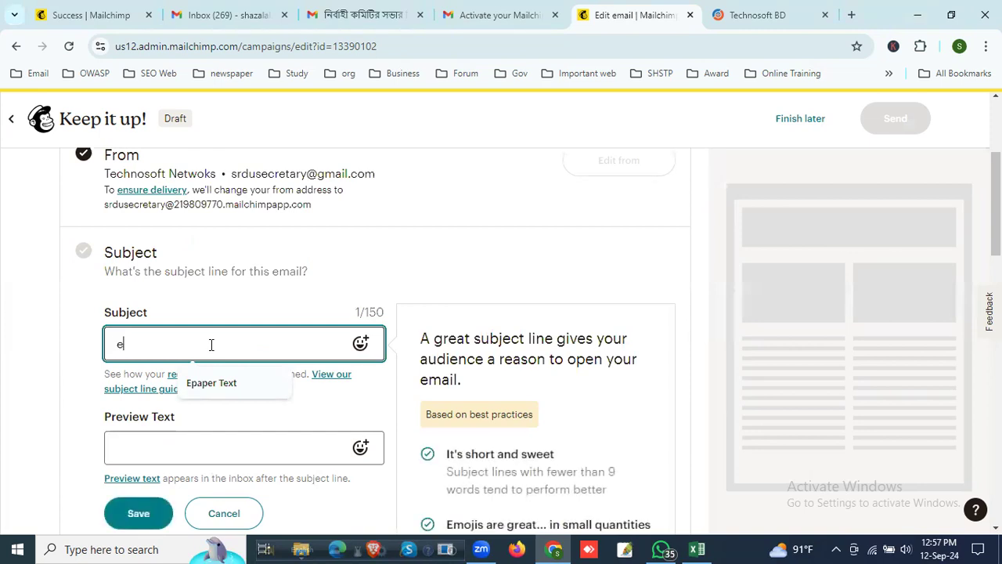
text(p)
key(BackSpace)
text(pad)
key(BackSpace)
key(BackSpace)
key(BackSpace)
text(Paper develop)
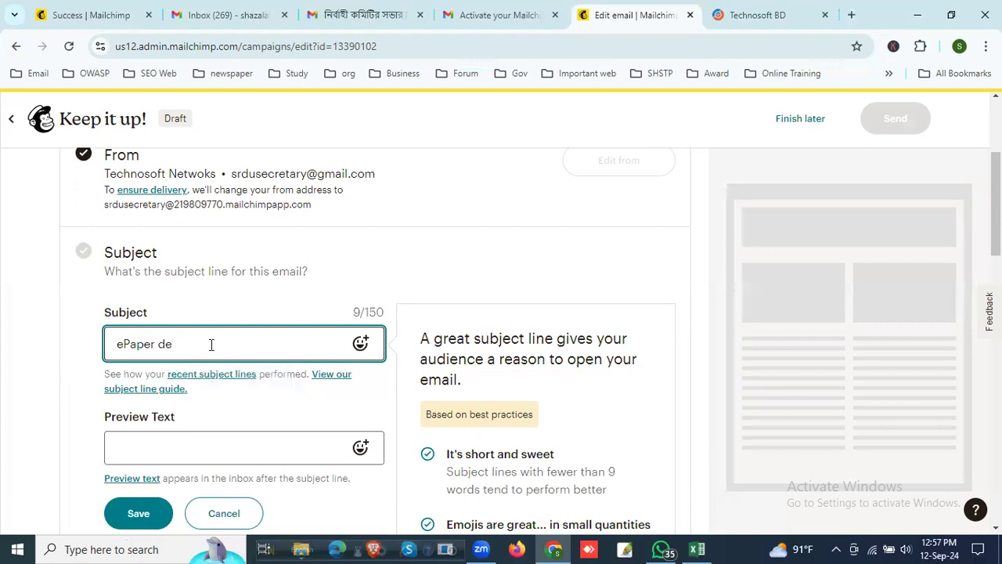
text(offer)
Step: Check the Gmail inbox for how subject lines and preview text are displayed, and return to the campaign
scroll(221, 384, down, 1)
click(192, 382)
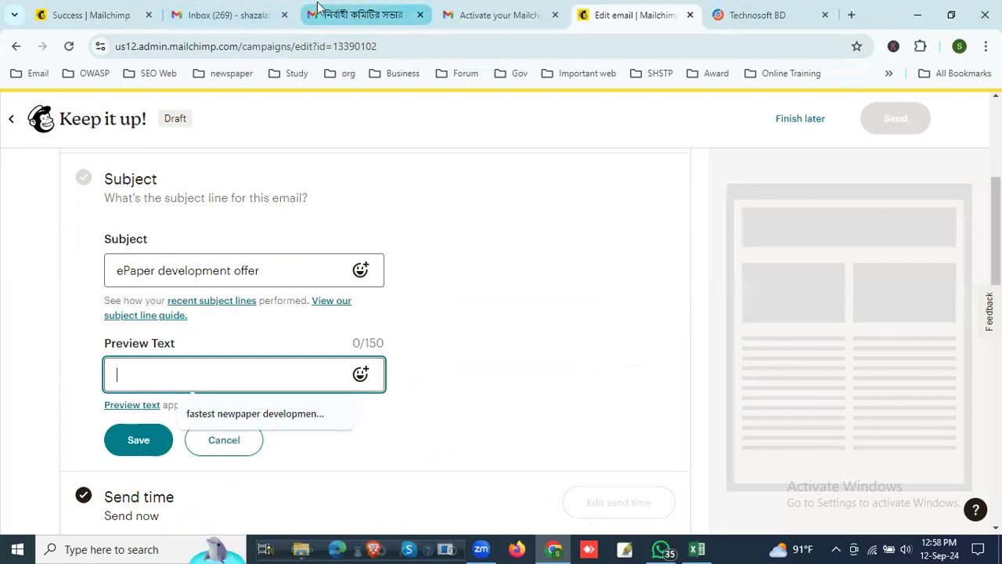
click(249, 6)
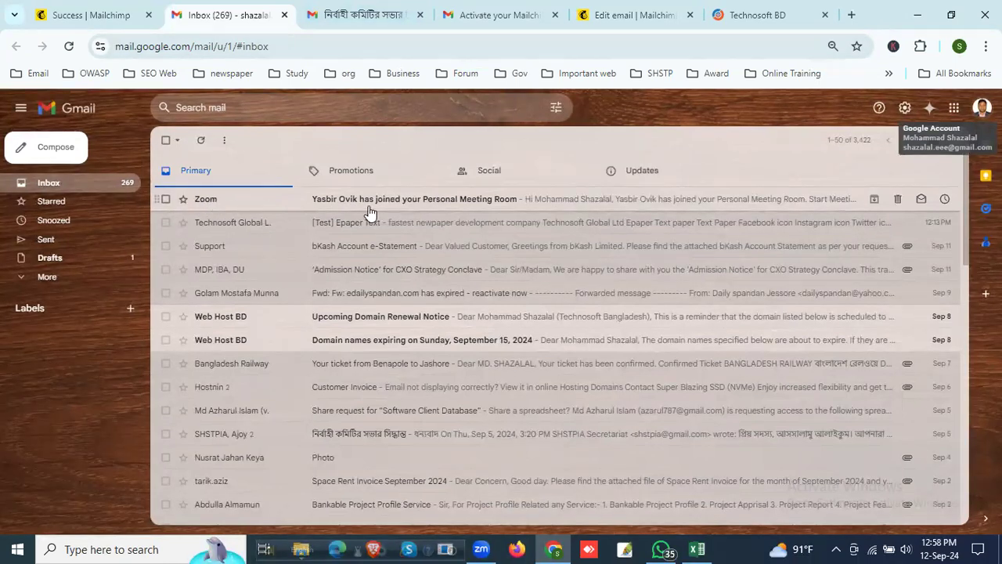
click(505, 13)
click(589, 18)
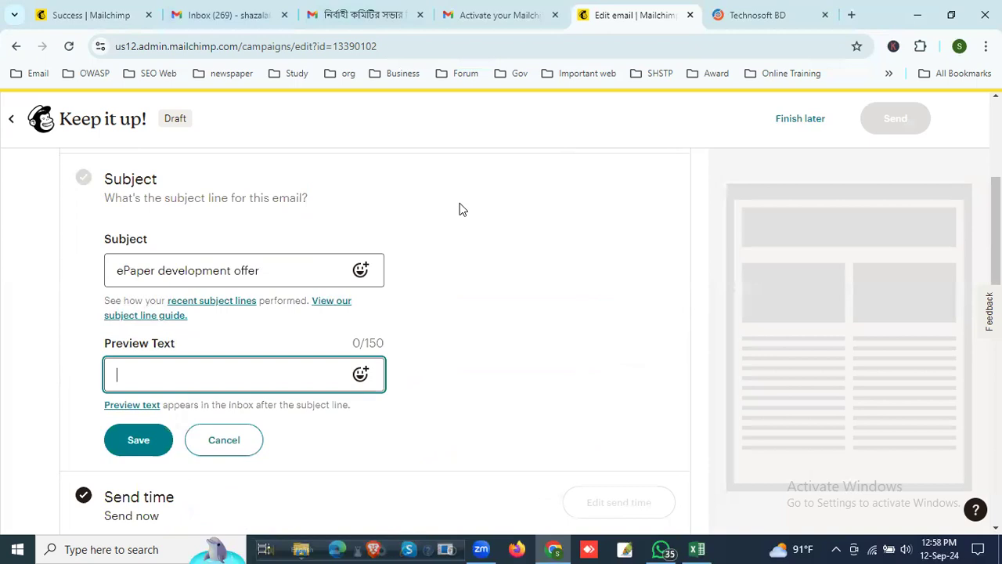
click(202, 372)
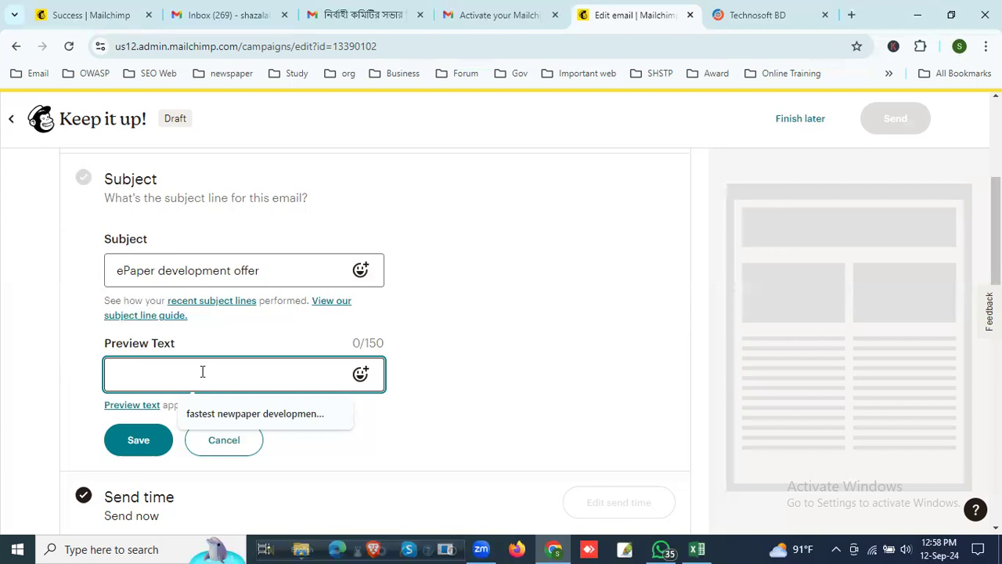
text(Fasterst)
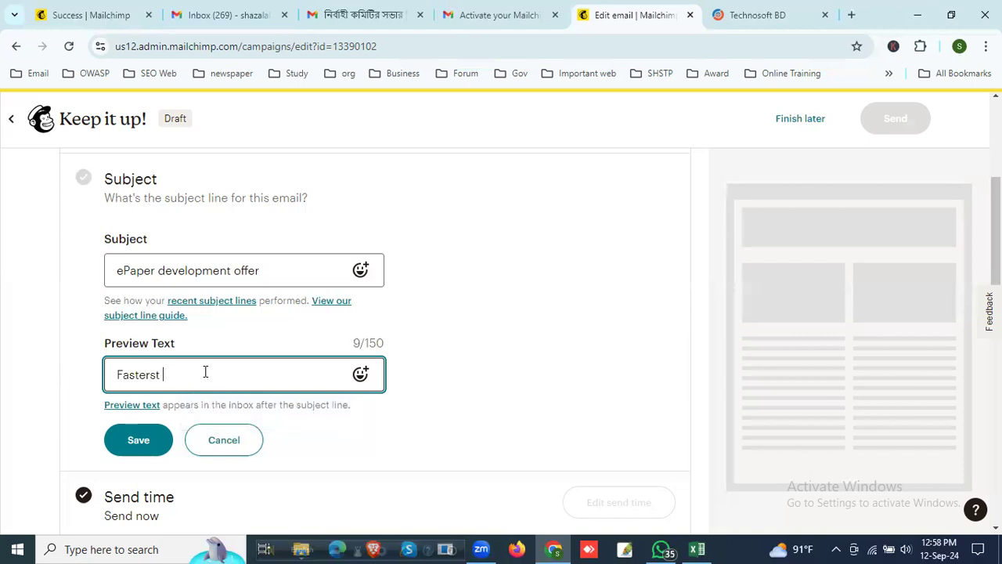
key(BackSpace)
key(BackSpace)
key(BackSpace)
key(BackSpace)
key(BackSpace)
key(BackSpace)
key(BackSpace)
key(BackSpace)
key(BackSpace)
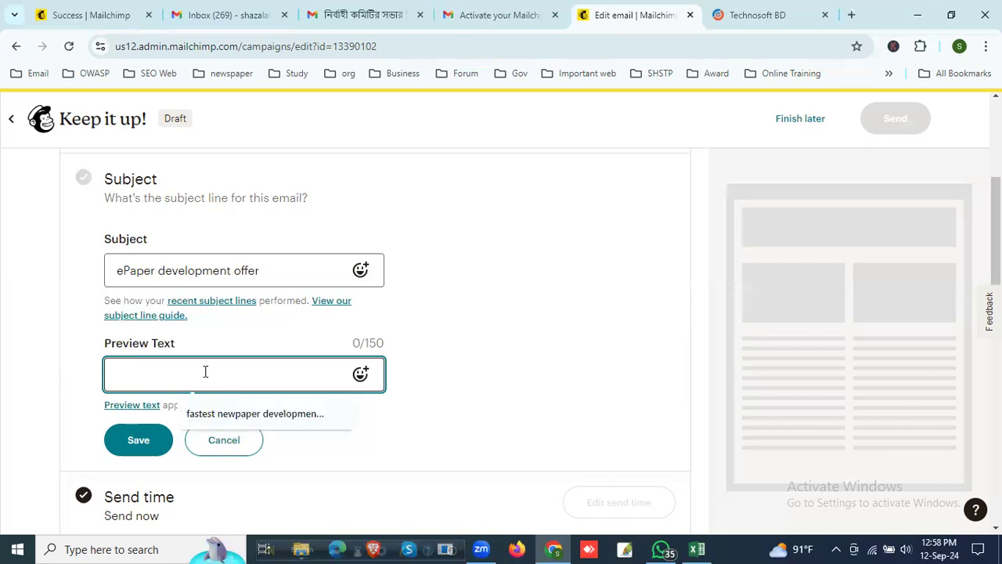
Step: Enter "Relaibale ePaper Development Company" as the preview text and save the subject details
text(Relaibale )
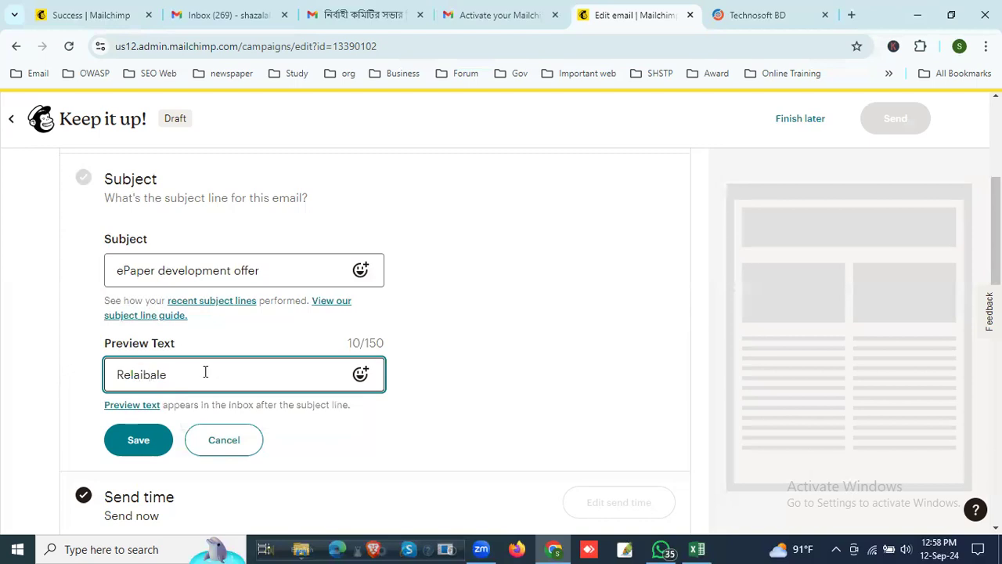
text(E)
key(BackSpace)
text(ePaper Development com)
key(BackSpace)
key(BackSpace)
key(BackSpace)
text(Company)
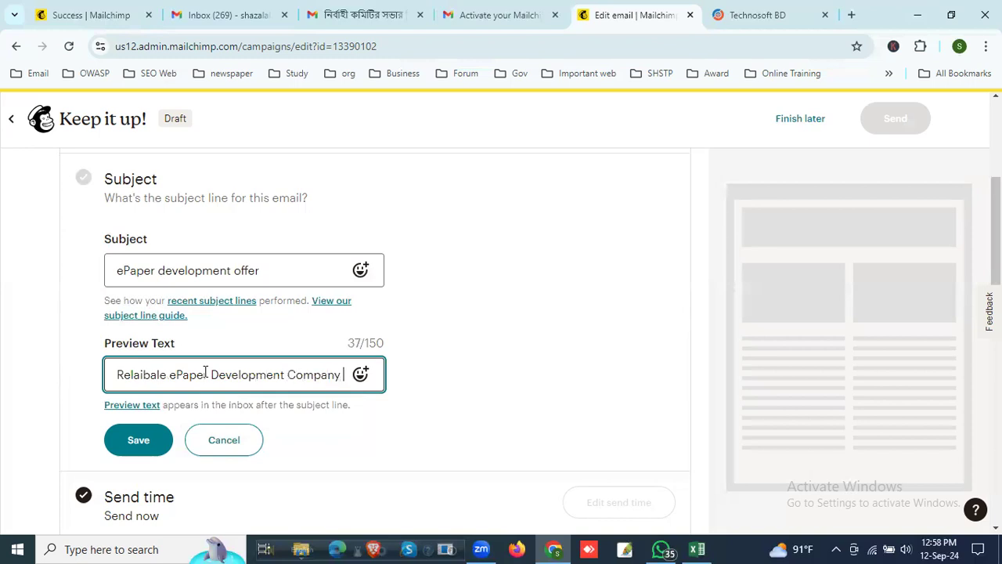
scroll(188, 384, down, 1)
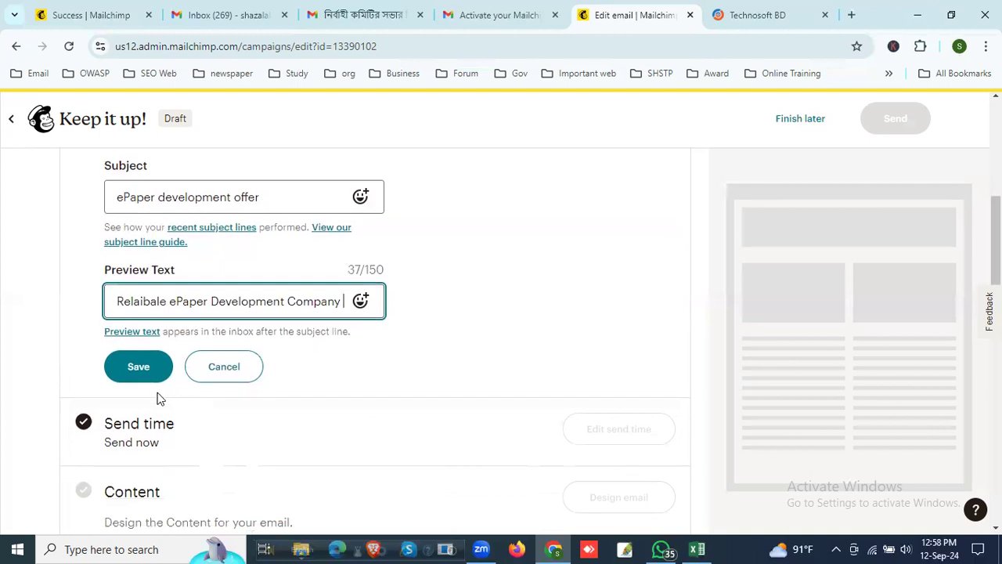
click(133, 371)
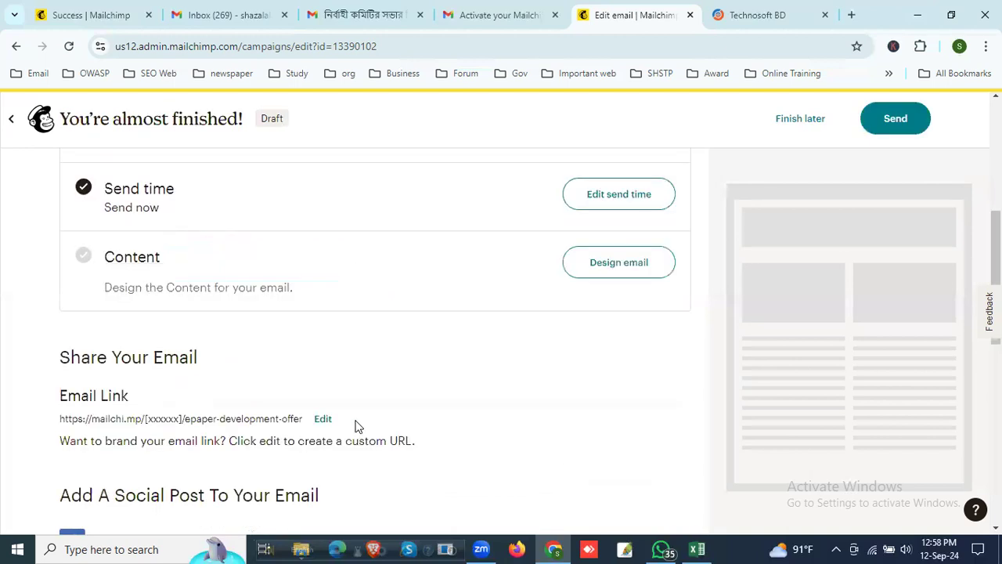
Step: Open the campaign's send time settings and look at the Mailchimp activation email in Gmail before returning
scroll(360, 428, up, 1)
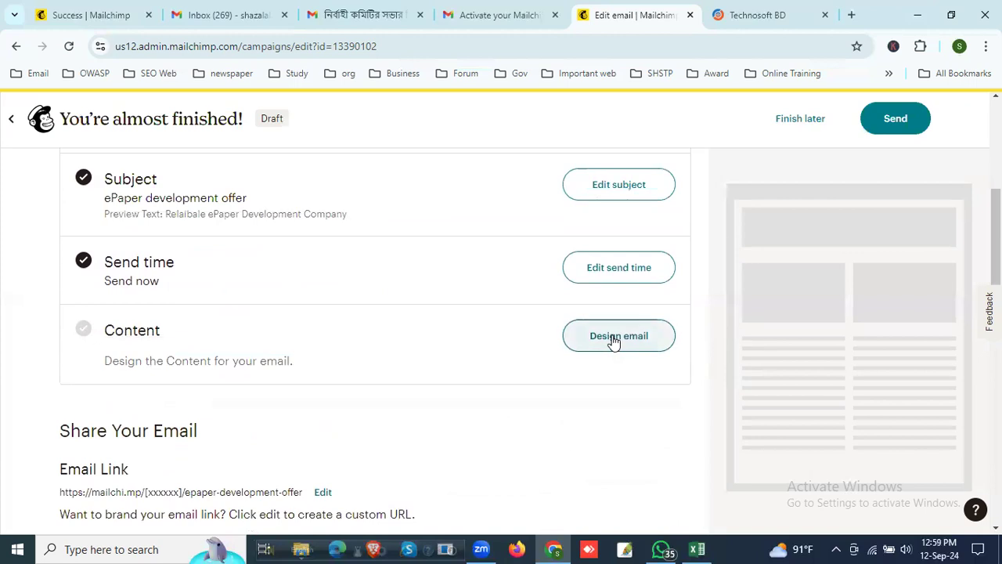
click(617, 267)
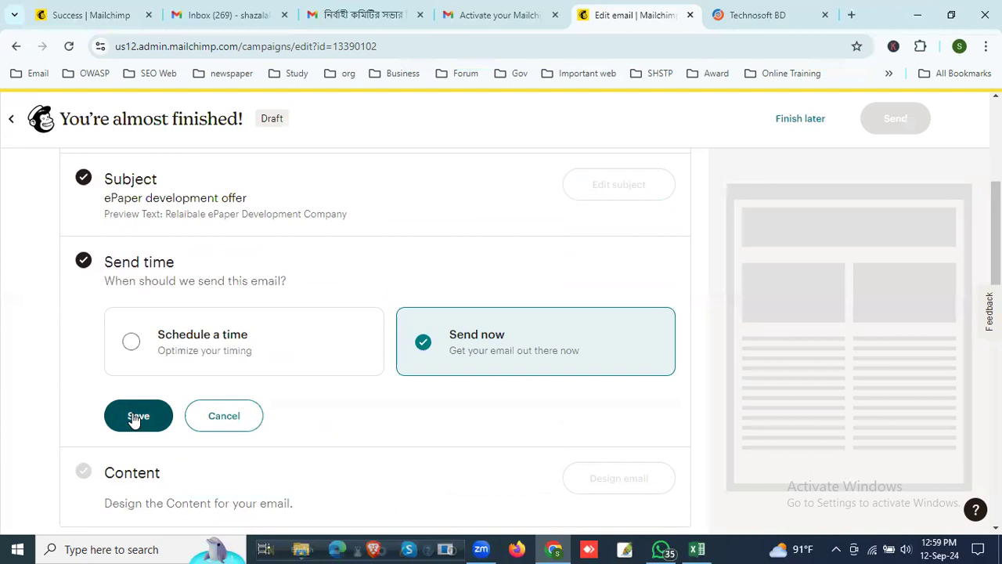
click(506, 13)
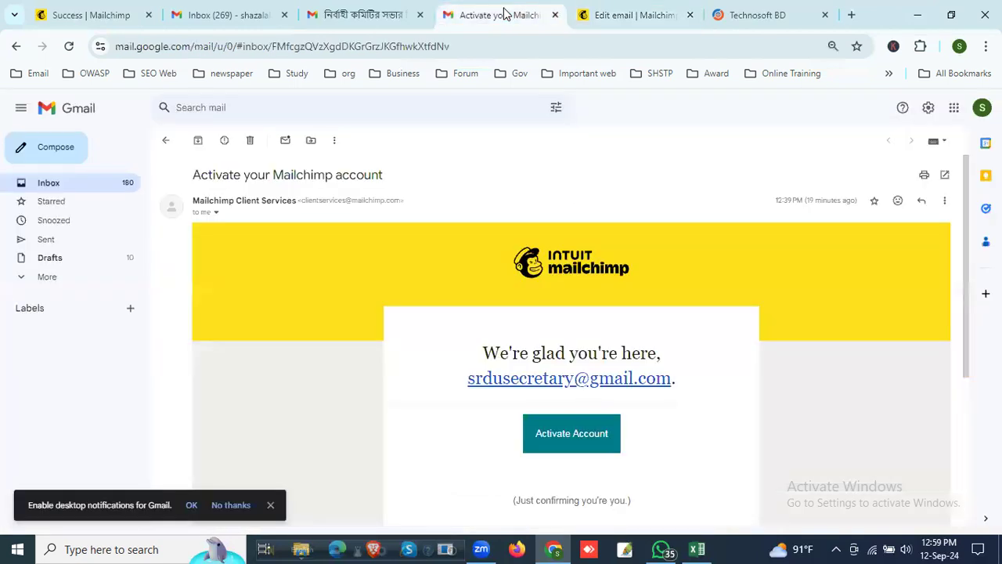
click(611, 16)
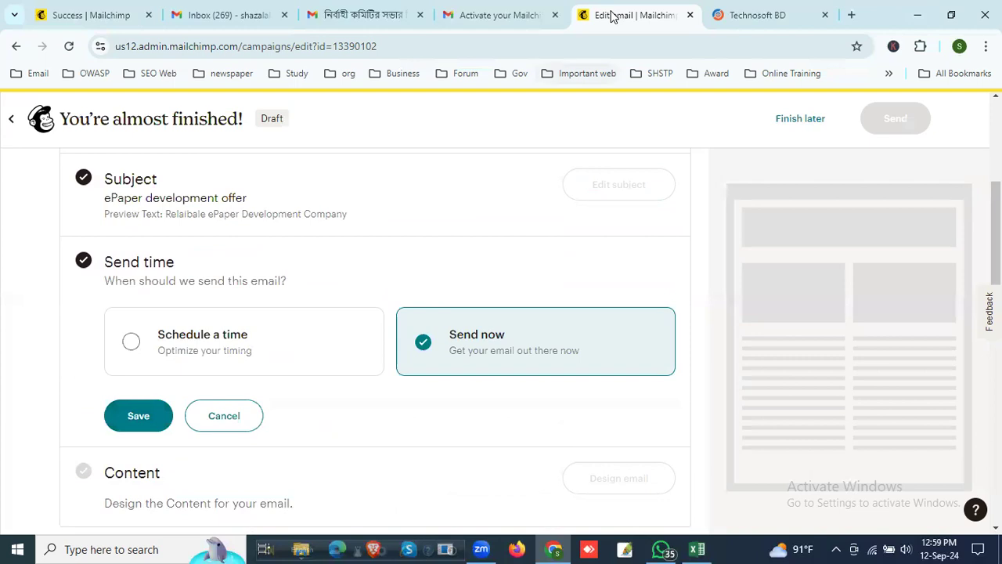
click(509, 12)
click(631, 12)
Step: View the Schedule a time options, switch back to Send now, and save the send time
click(184, 350)
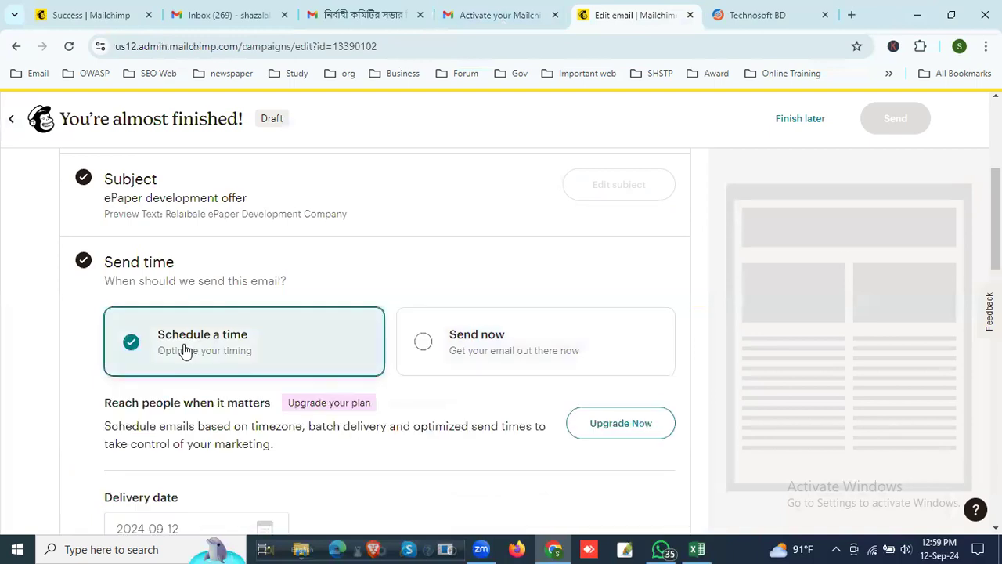
scroll(255, 395, down, 4)
scroll(257, 394, up, 3)
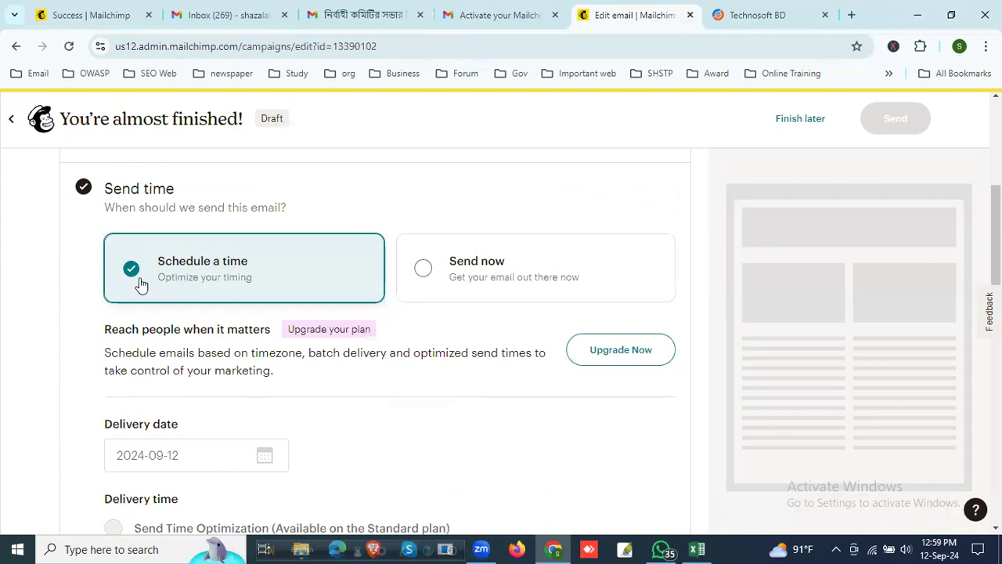
click(425, 270)
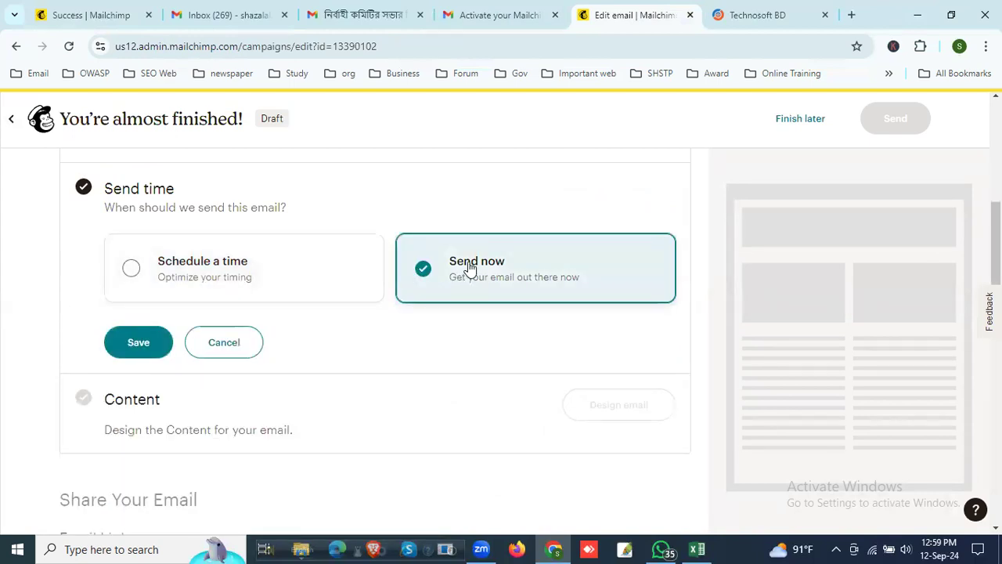
click(142, 347)
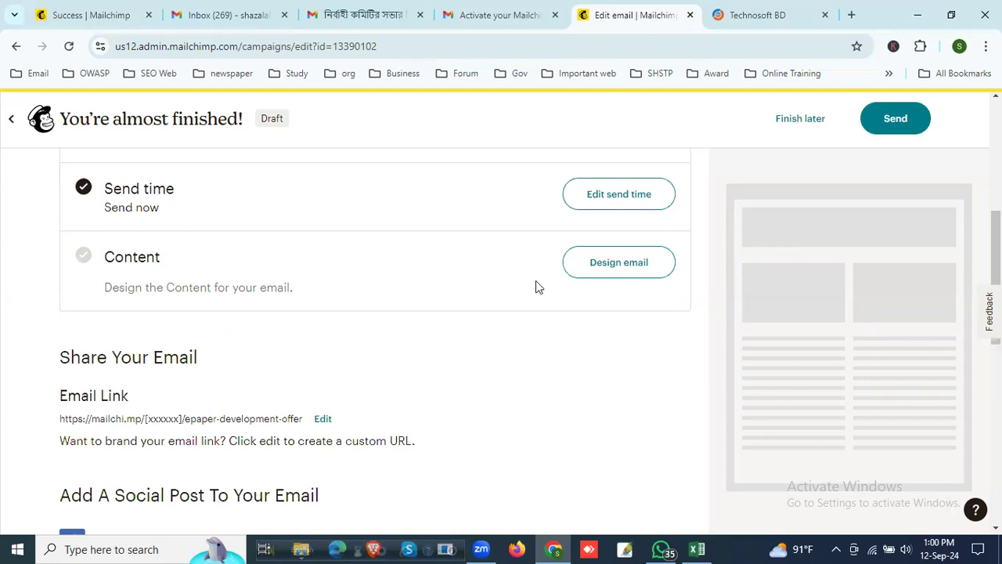
Step: Open the design page for the campaign's content and return to the campaign checklist
click(625, 270)
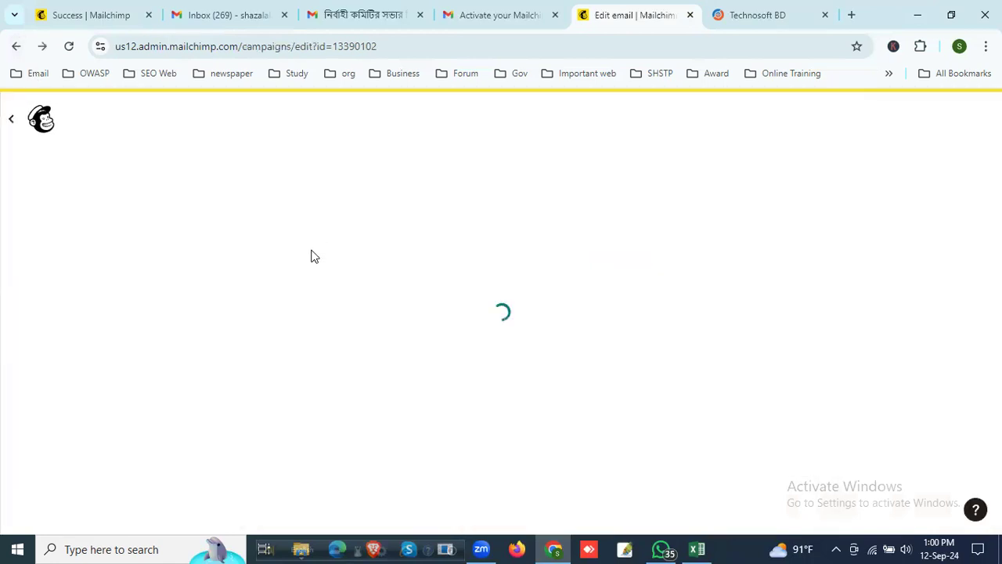
scroll(364, 415, down, 4)
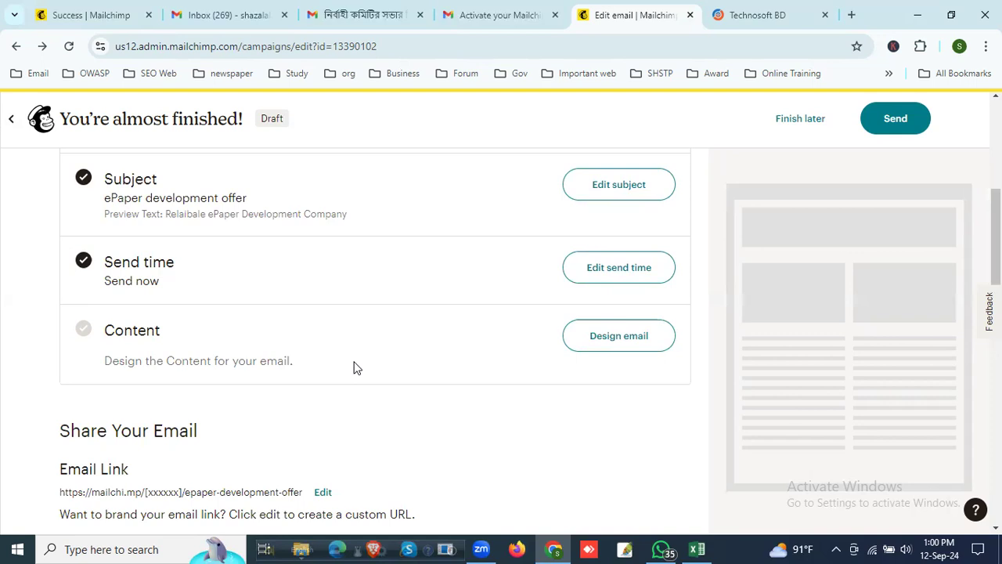
Step: Reopen the send time settings and examine the delivery date and delivery time options under Schedule a time
click(604, 270)
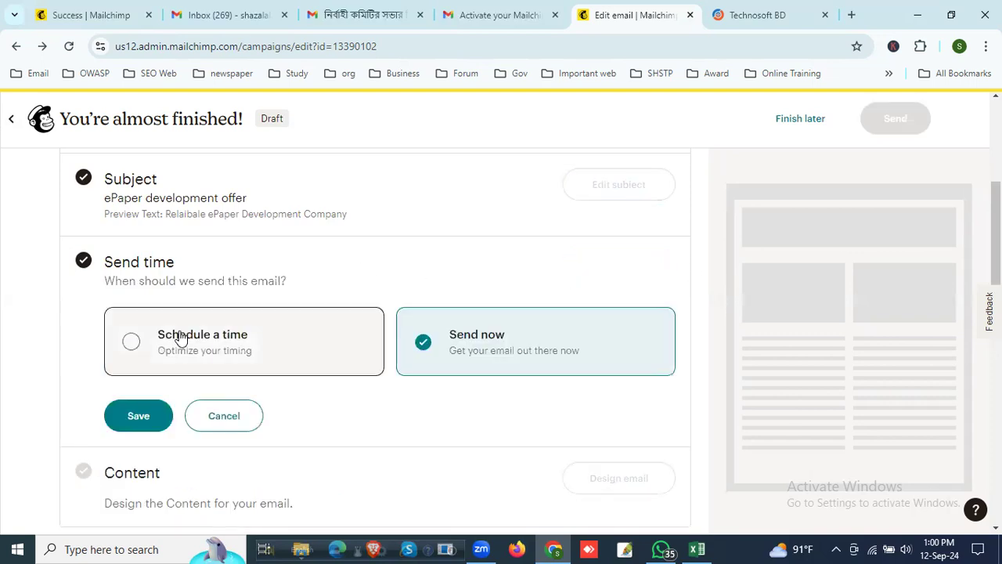
click(125, 343)
scroll(258, 367, down, 3)
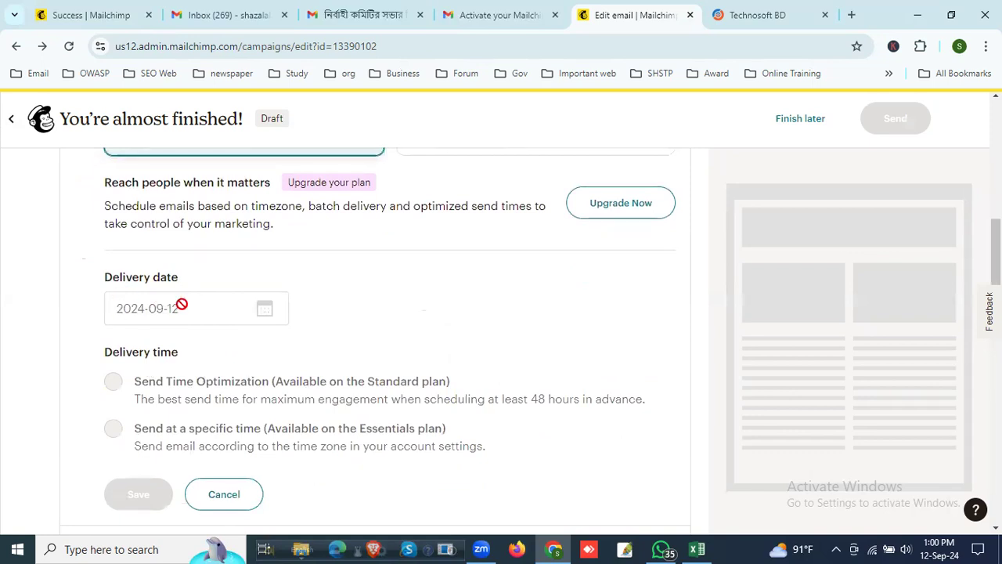
scroll(389, 461, down, 2)
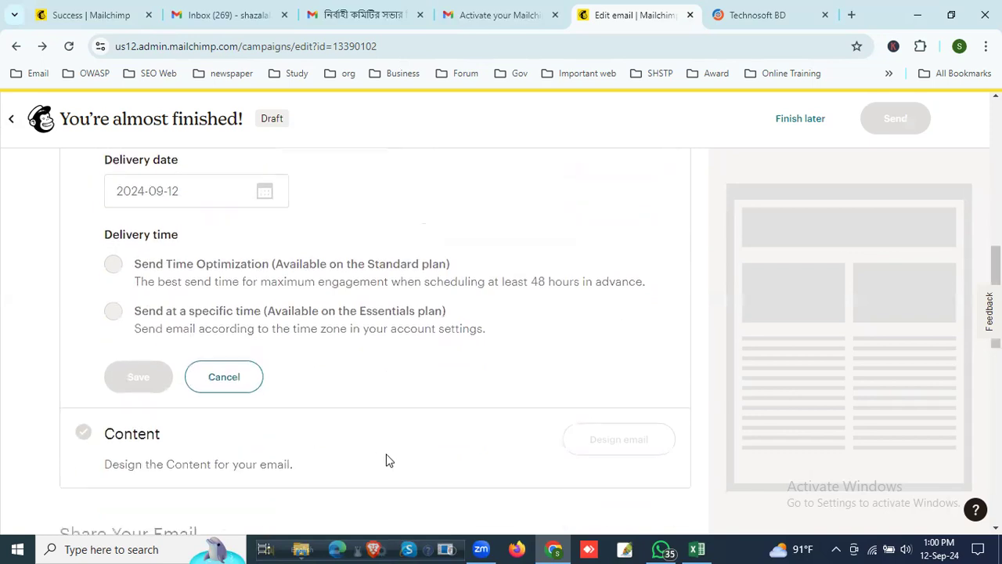
scroll(345, 434, up, 2)
scroll(297, 421, down, 4)
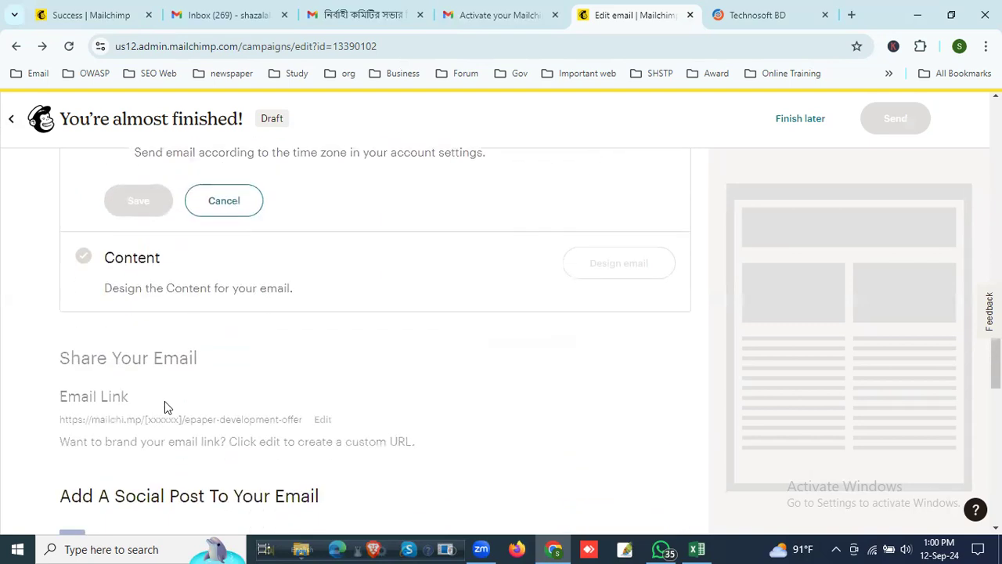
scroll(305, 432, up, 5)
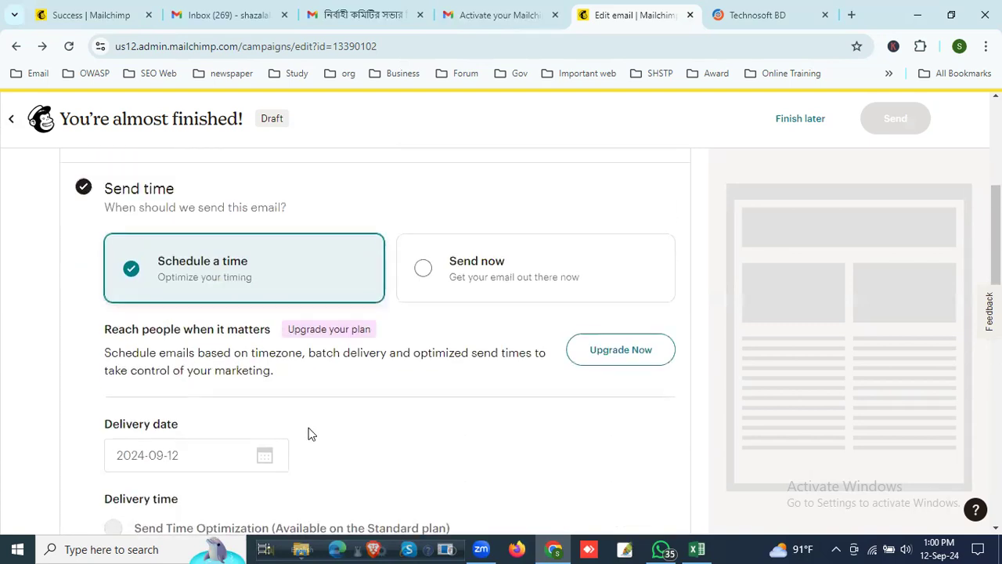
scroll(310, 434, up, 2)
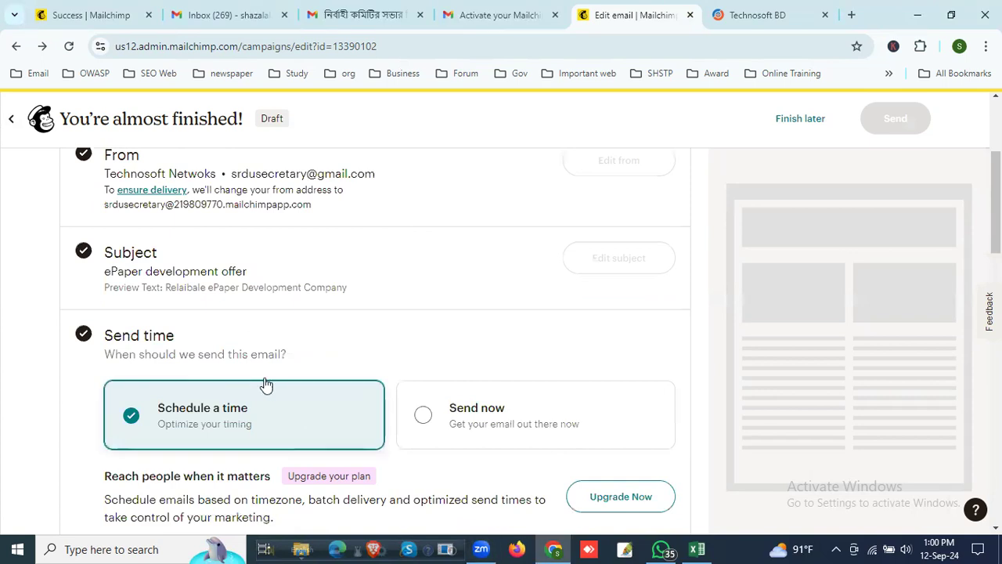
scroll(284, 391, down, 1)
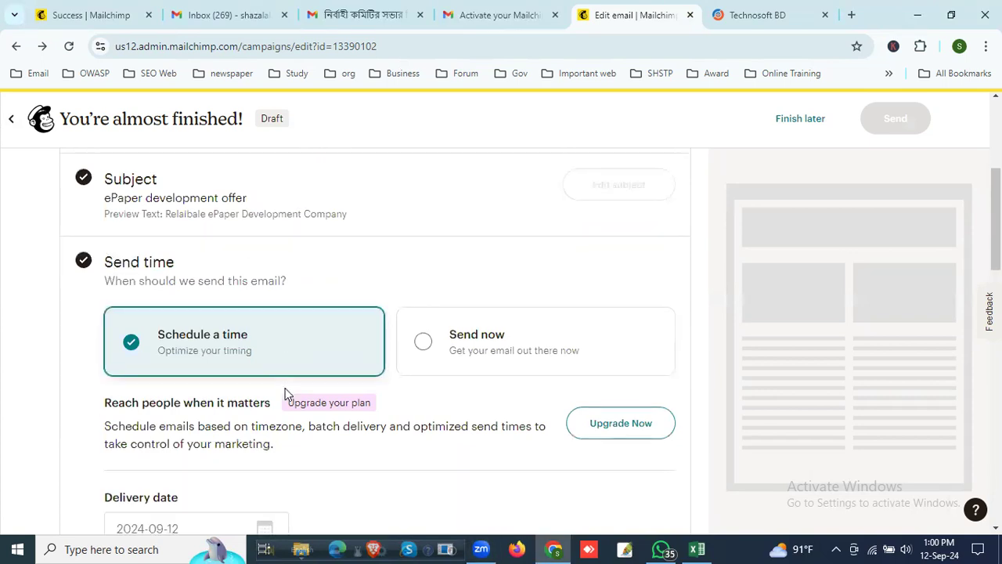
Step: Choose Send now as the campaign's send time and save it
click(426, 345)
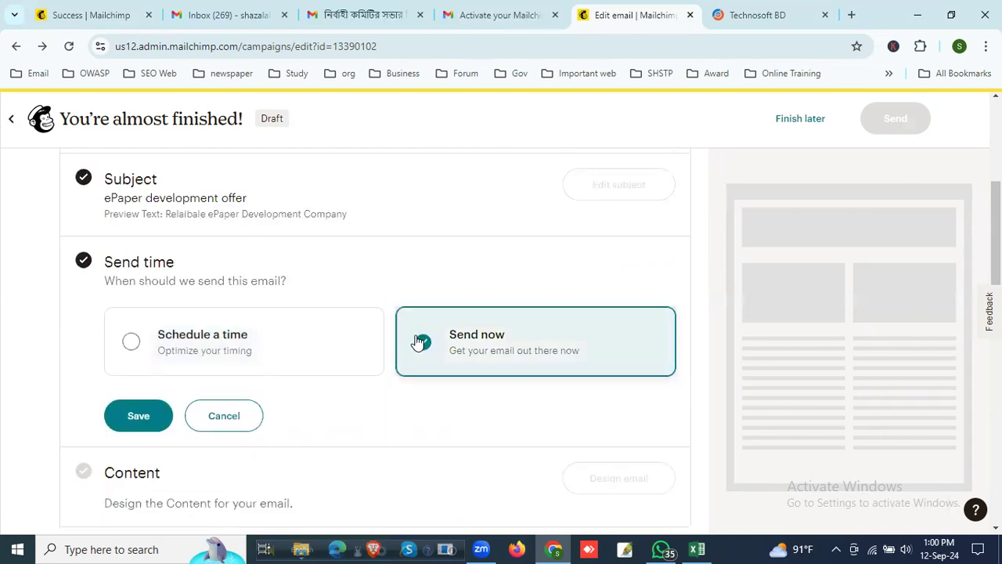
scroll(220, 385, down, 2)
click(145, 272)
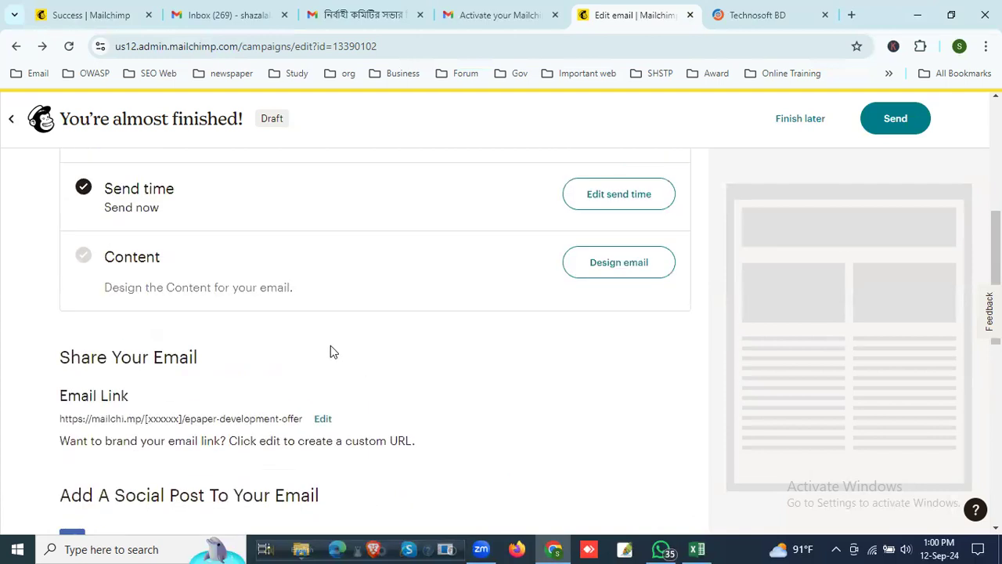
Step: Examine the campaign's social post connection options and open Facebook in a new browser tab
scroll(559, 339, down, 1)
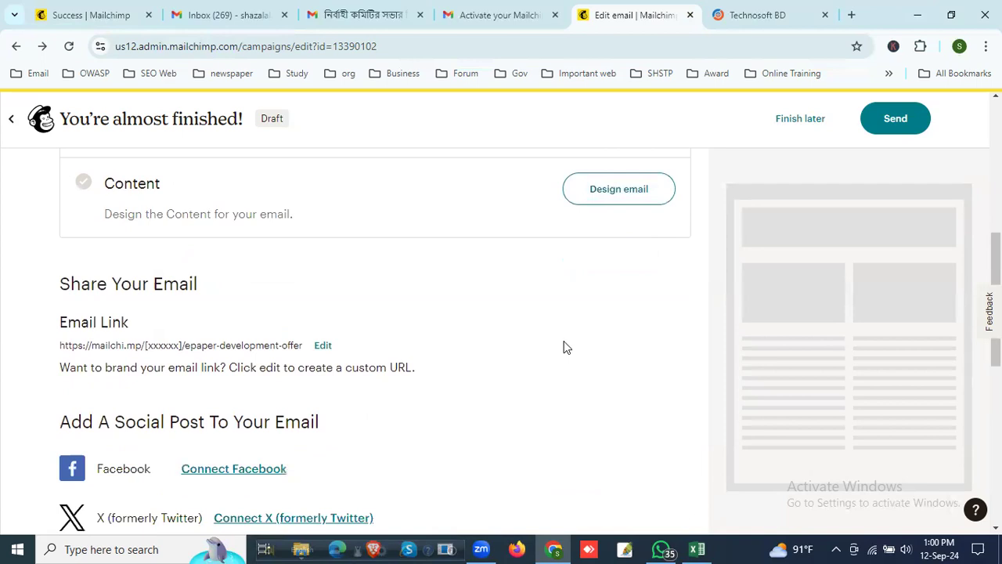
scroll(556, 345, down, 2)
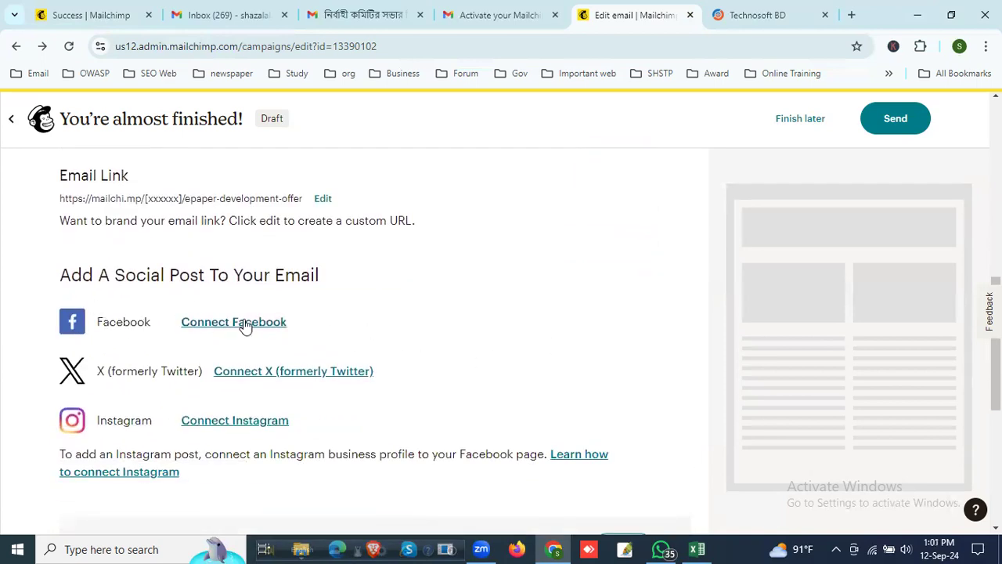
click(855, 16)
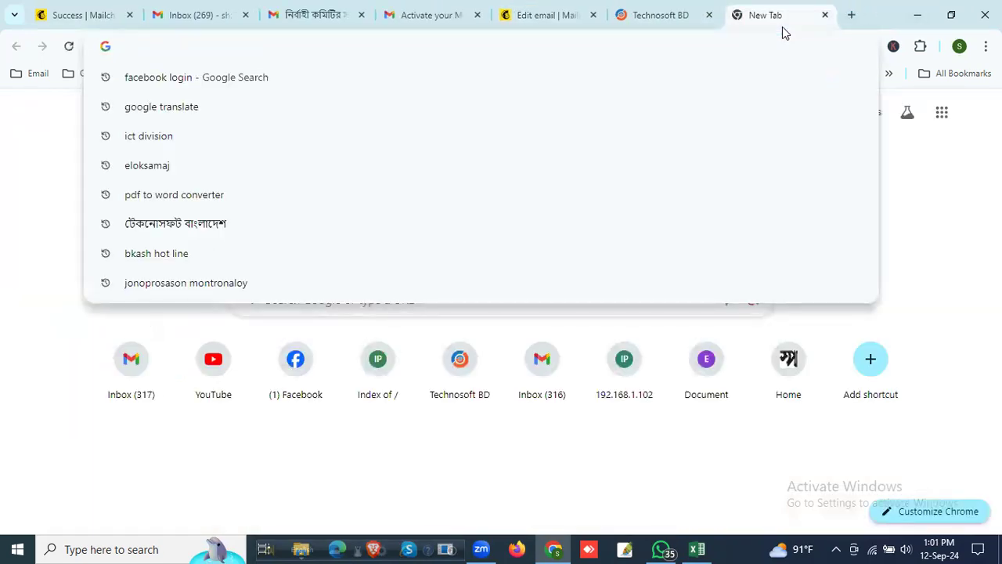
text(f)
key(Escape)
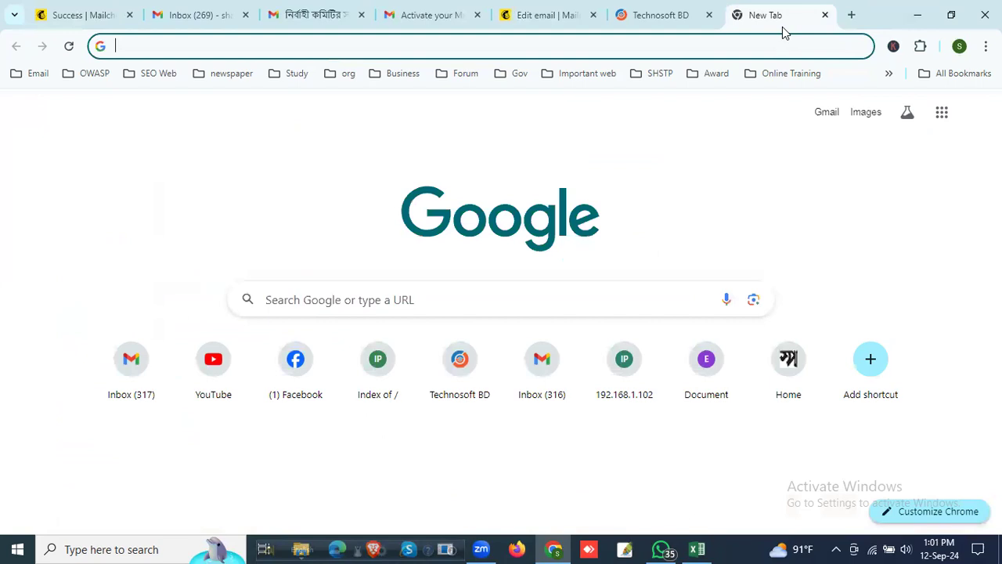
text(f)
key(Return)
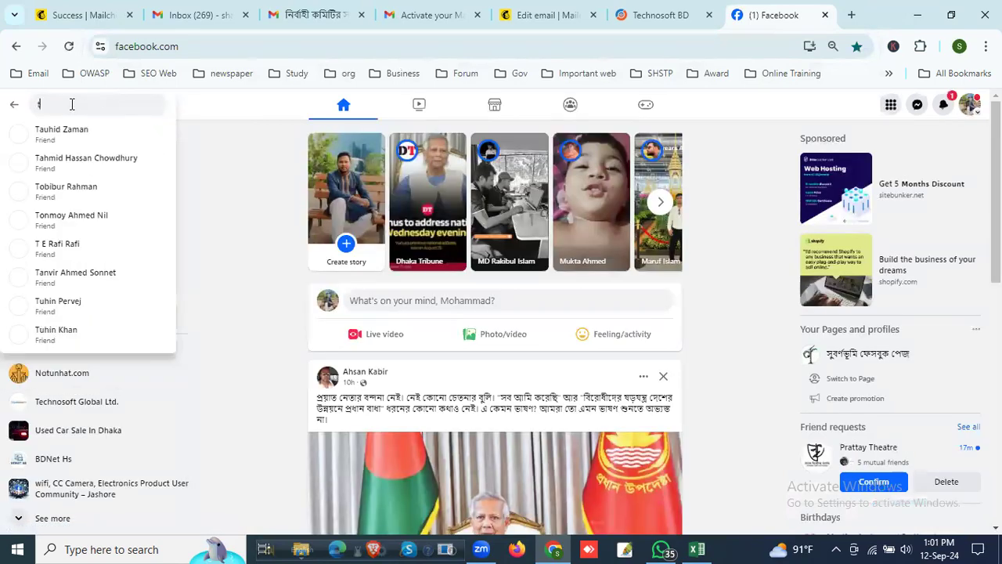
Step: Search Facebook for "techno" and open the Technosoft Global Ltd. page
text(techno)
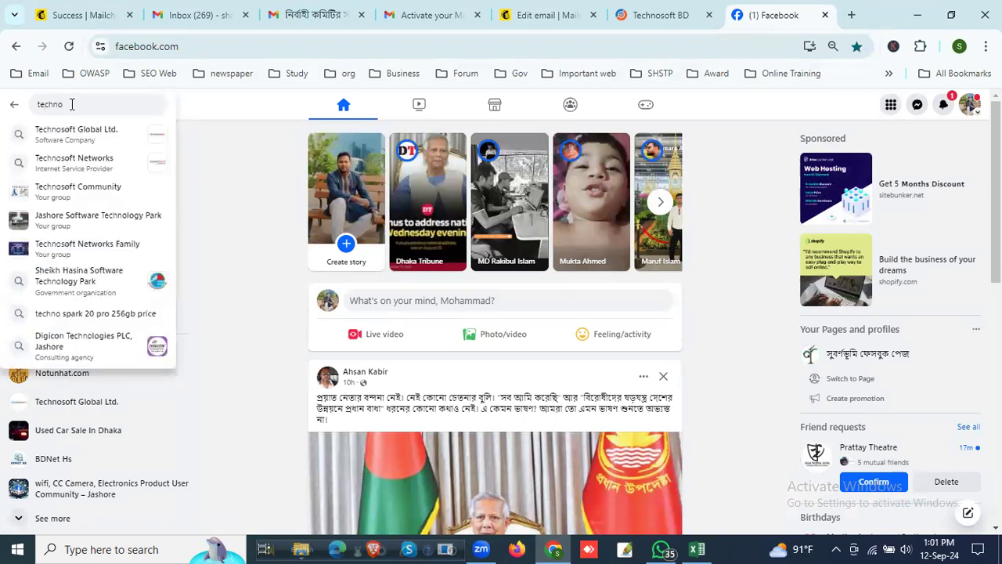
click(77, 135)
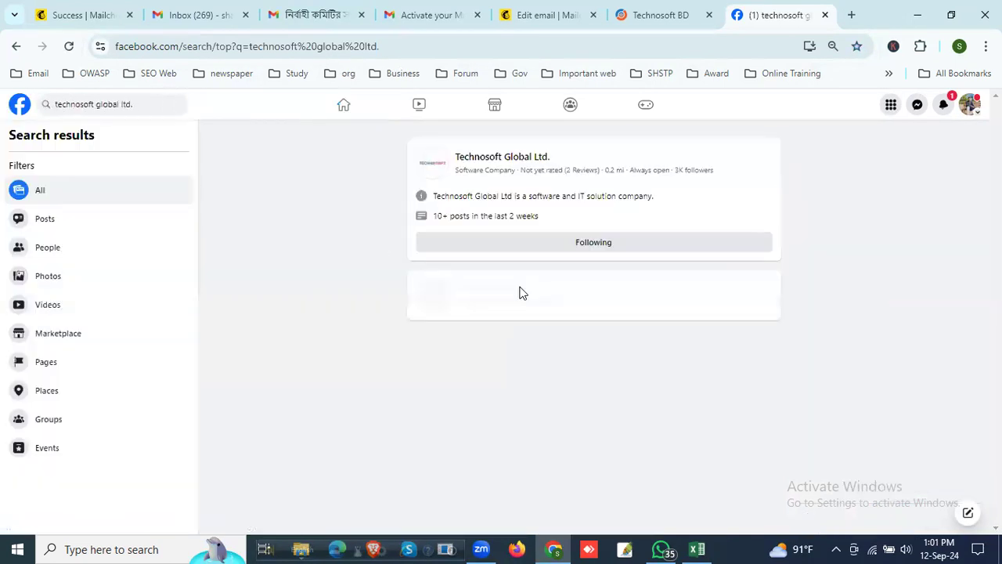
click(508, 161)
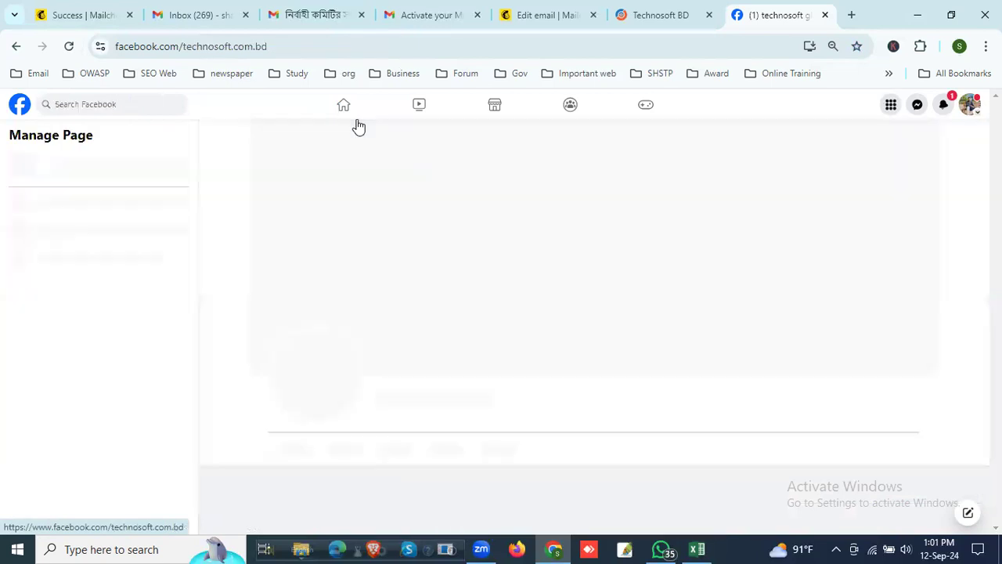
click(193, 45)
key(ctrl+v)
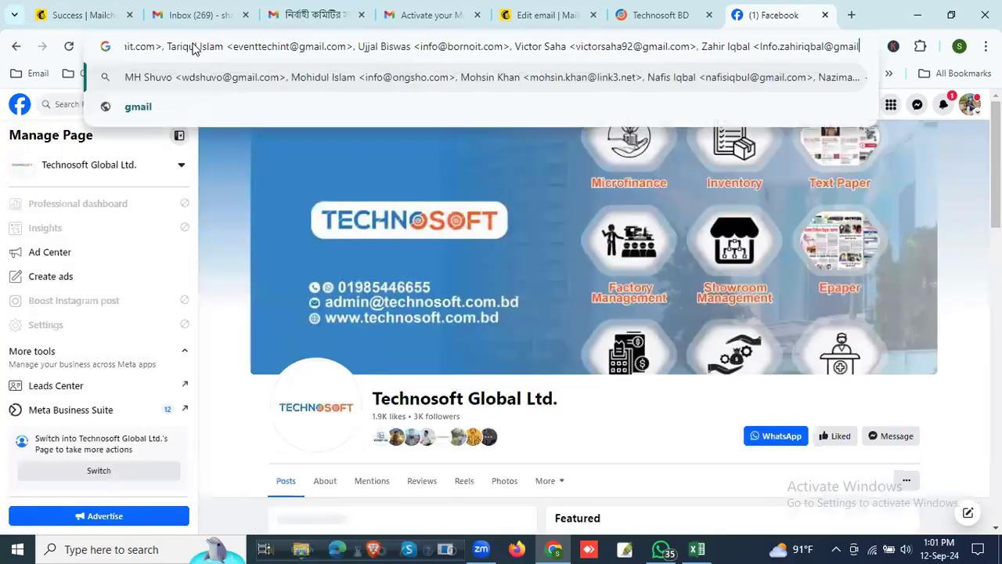
click(16, 46)
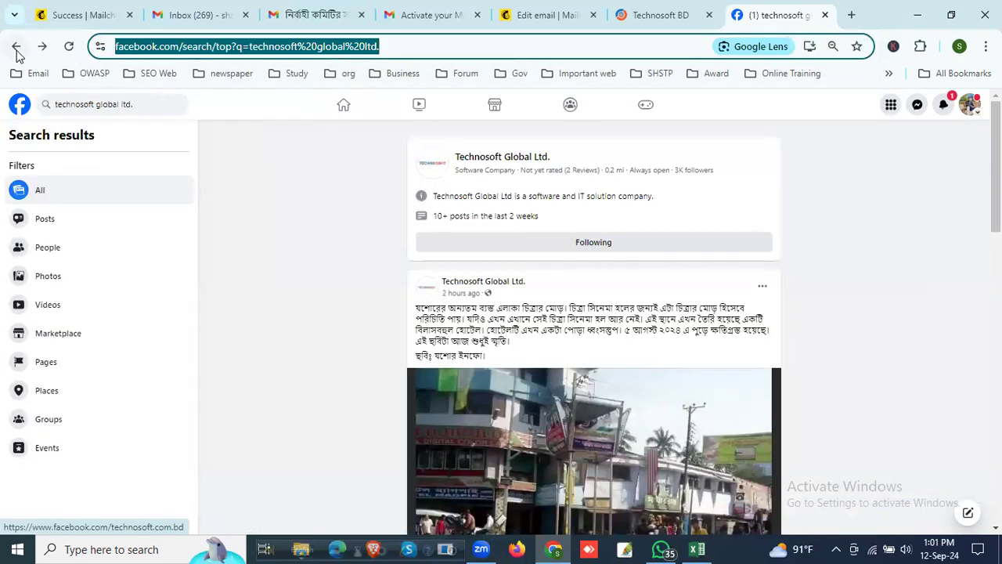
click(477, 282)
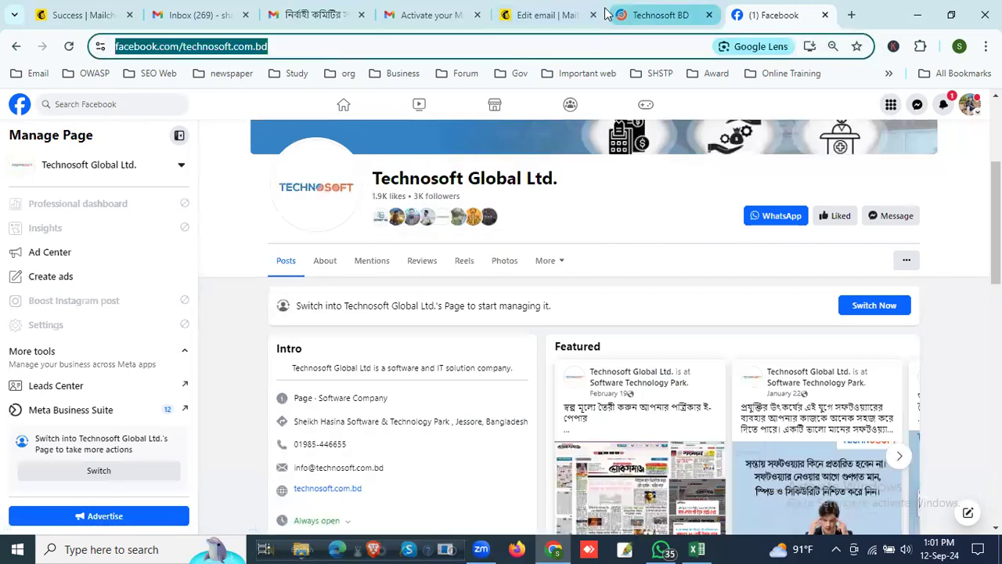
Step: Start connecting Facebook to the Mailchimp campaign, examine the access being requested, and cancel the connection
click(550, 15)
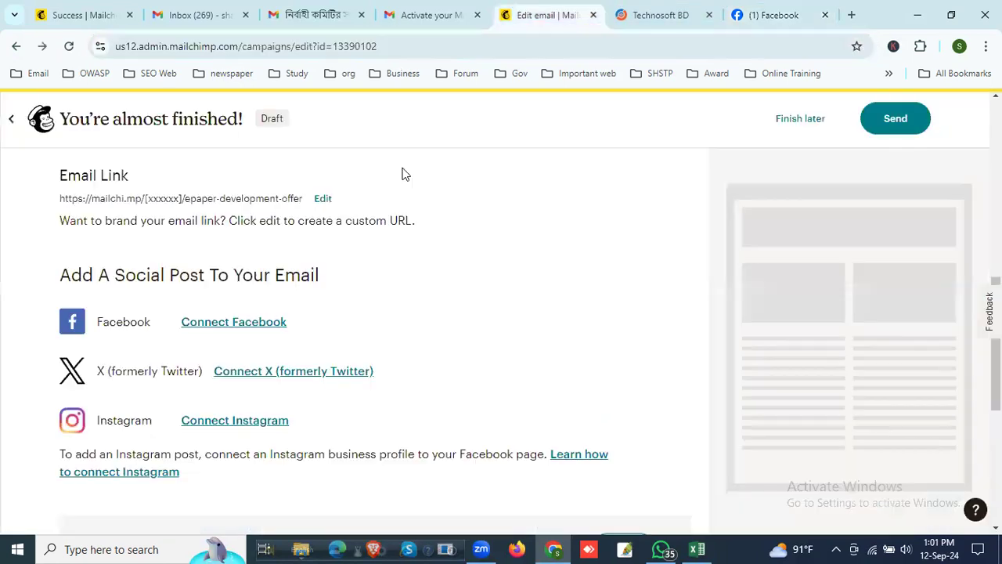
click(255, 326)
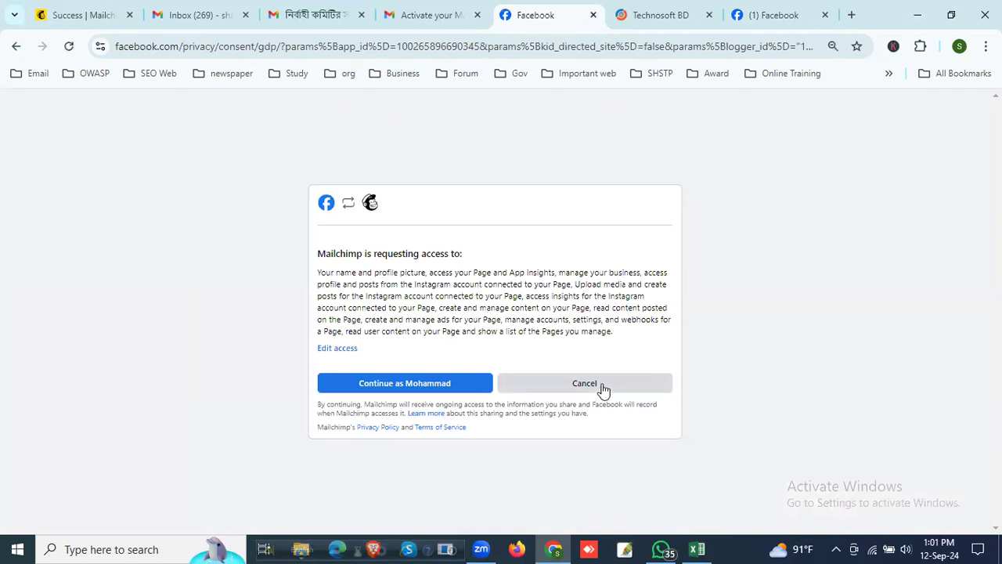
click(339, 348)
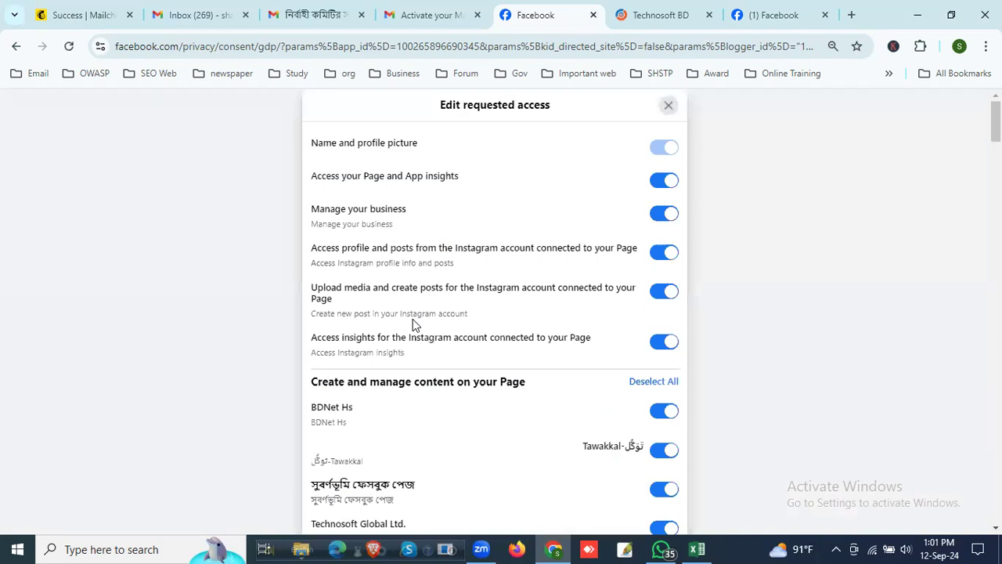
scroll(541, 313, down, 3)
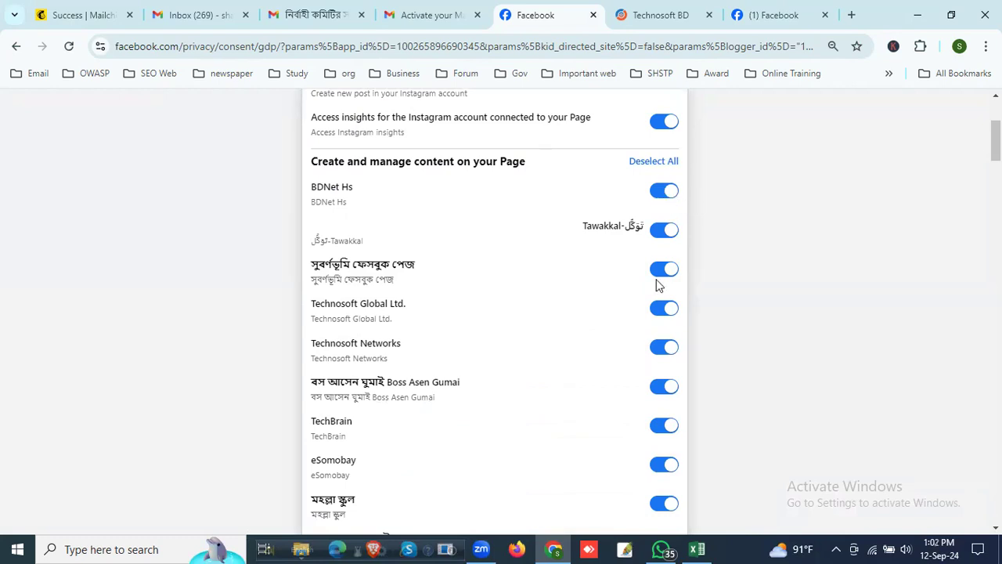
scroll(568, 325, up, 3)
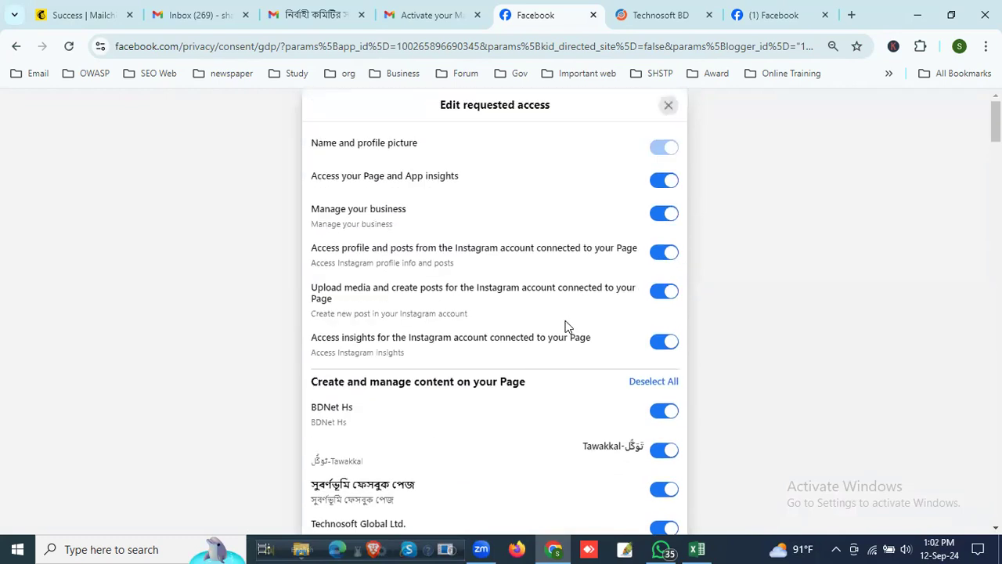
click(668, 108)
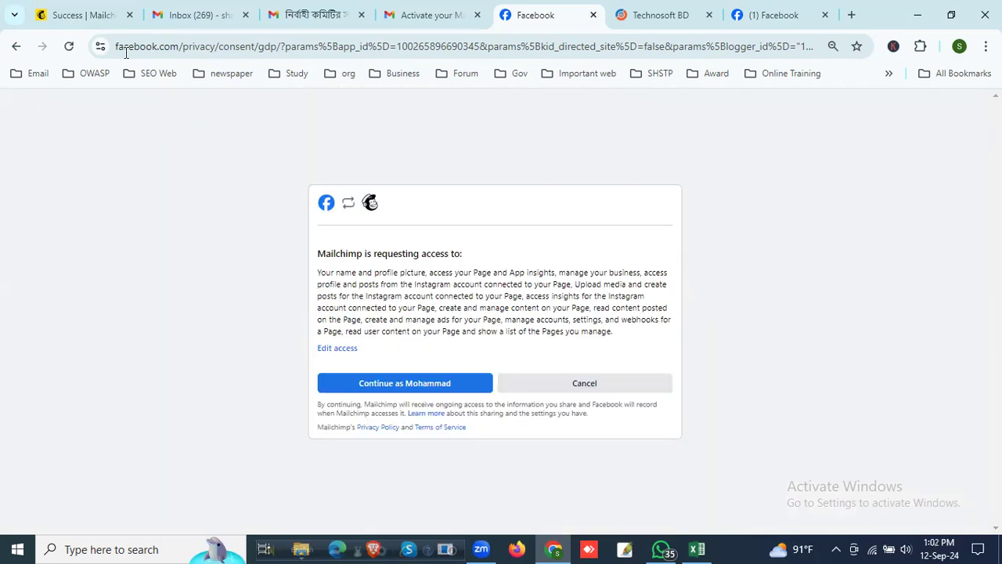
click(586, 383)
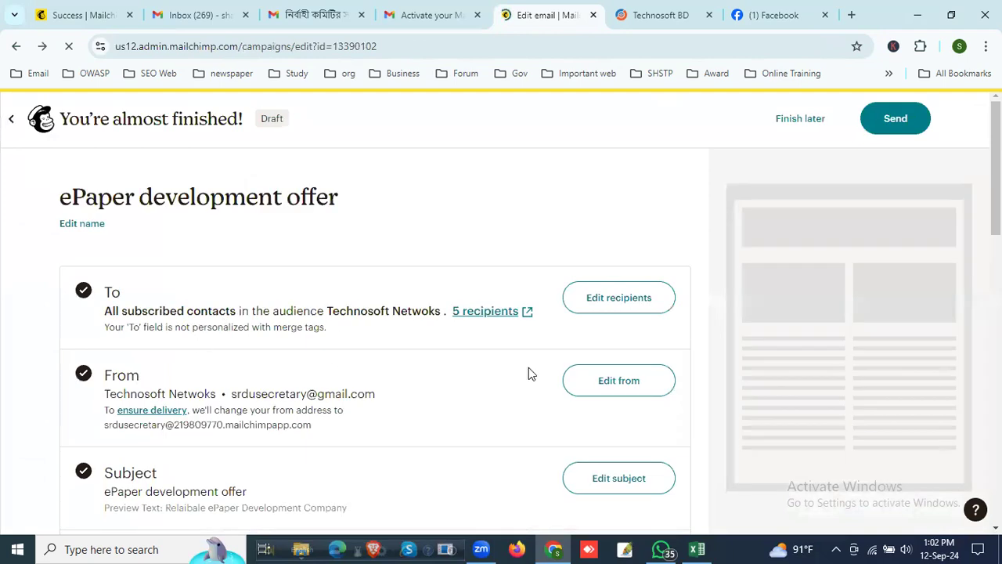
Step: Open the email design page for the campaign's content to reach the template selection
scroll(517, 383, down, 10)
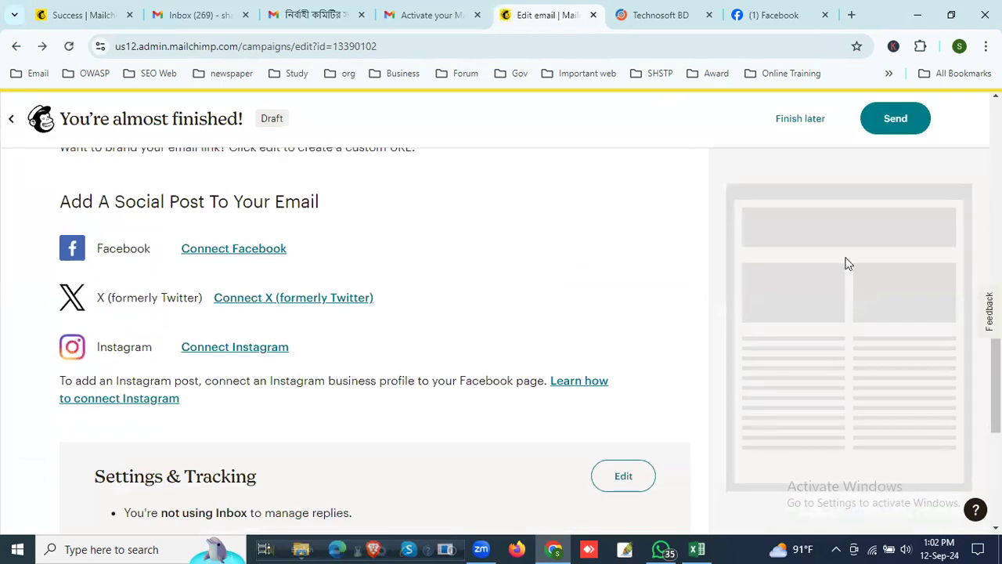
scroll(335, 295, up, 1)
scroll(419, 315, up, 4)
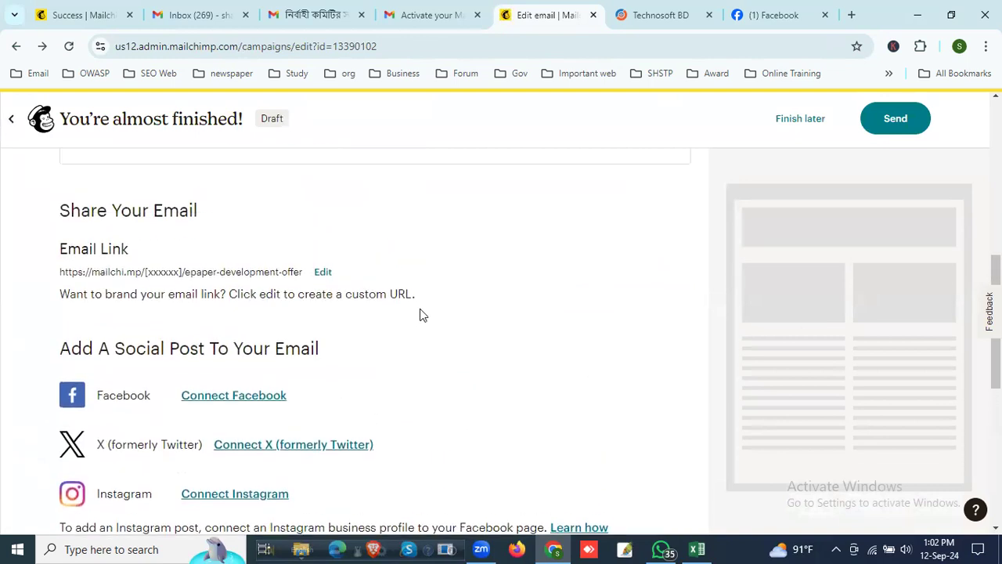
click(633, 343)
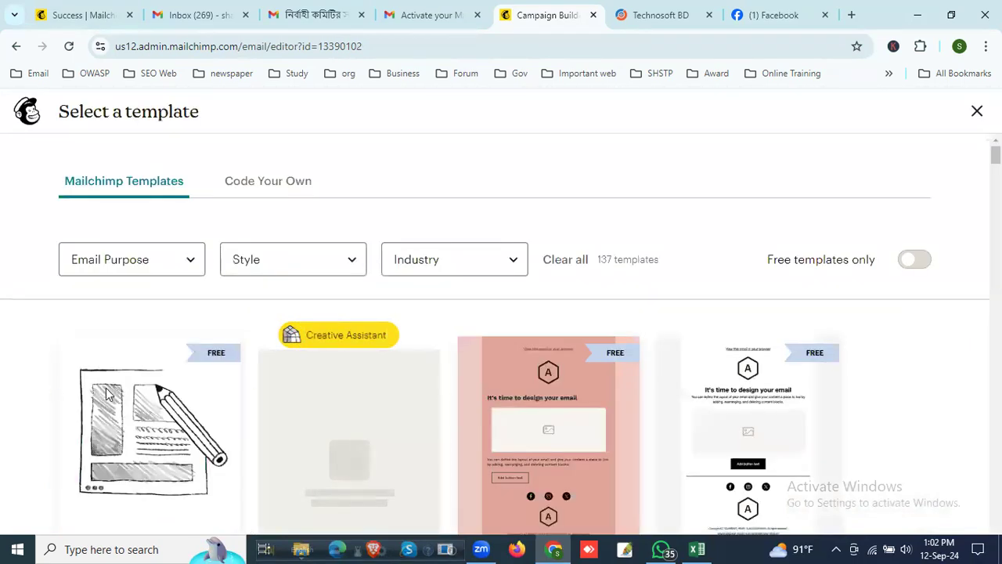
Step: Browse the Mailchimp templates and apply the free Bold template to the ePaper development offer email
mouse_move(363, 419)
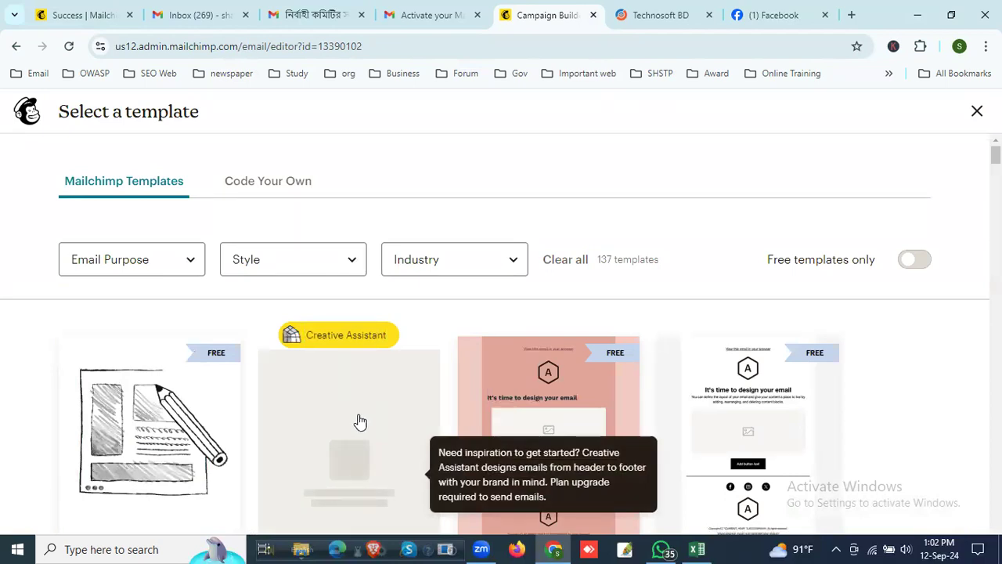
scroll(354, 409, down, 3)
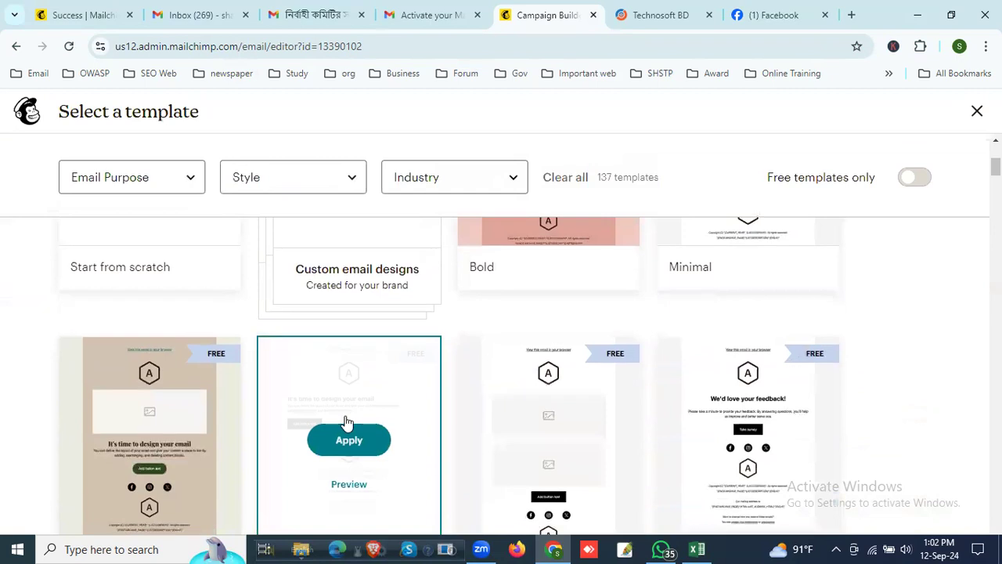
scroll(349, 419, down, 6)
scroll(356, 414, down, 5)
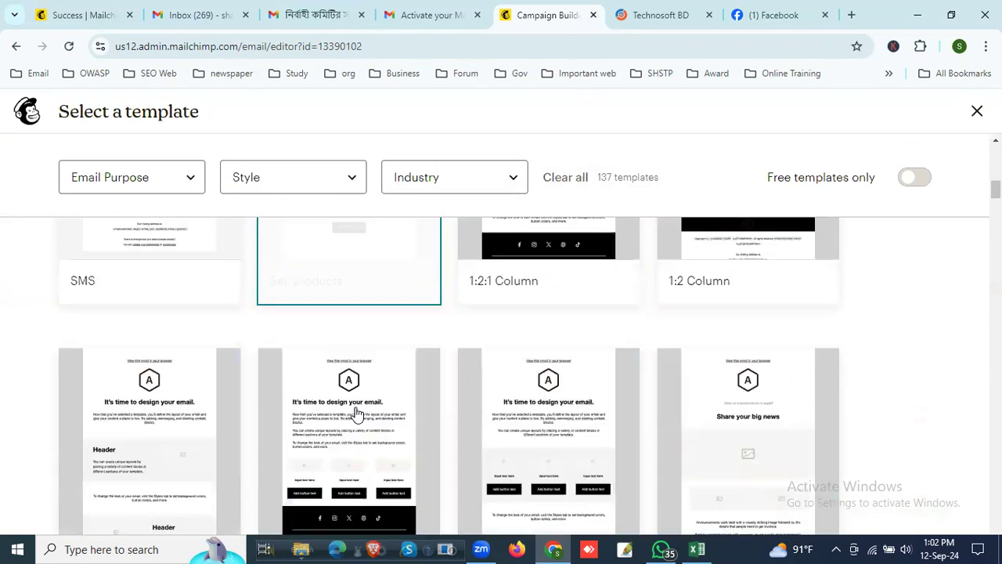
scroll(372, 420, down, 2)
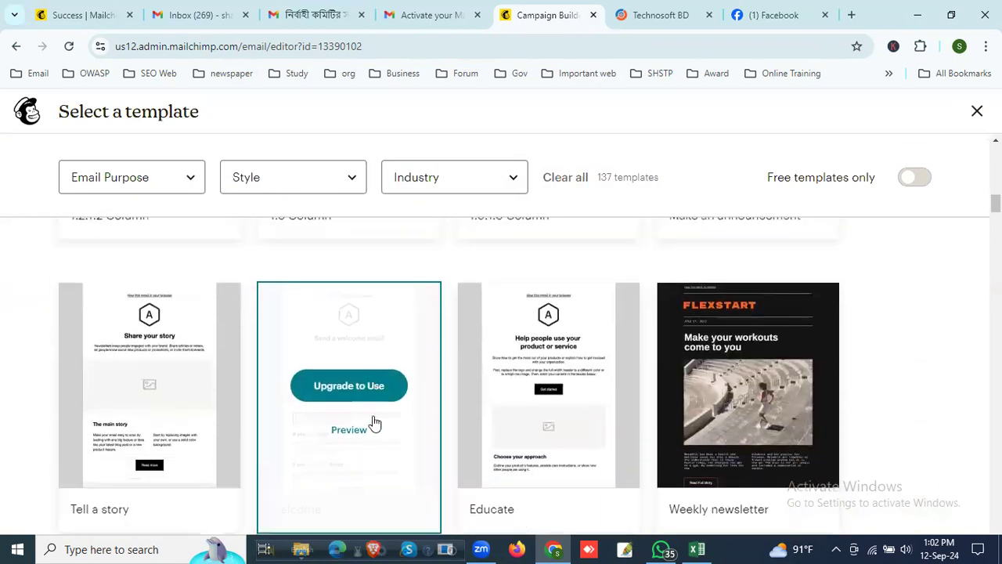
scroll(548, 421, up, 6)
scroll(572, 411, up, 10)
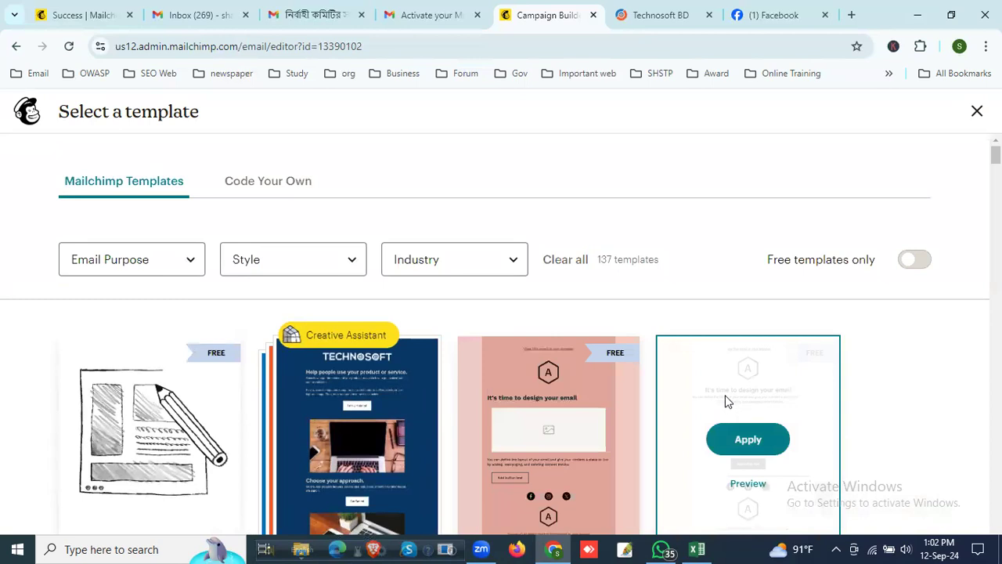
click(544, 444)
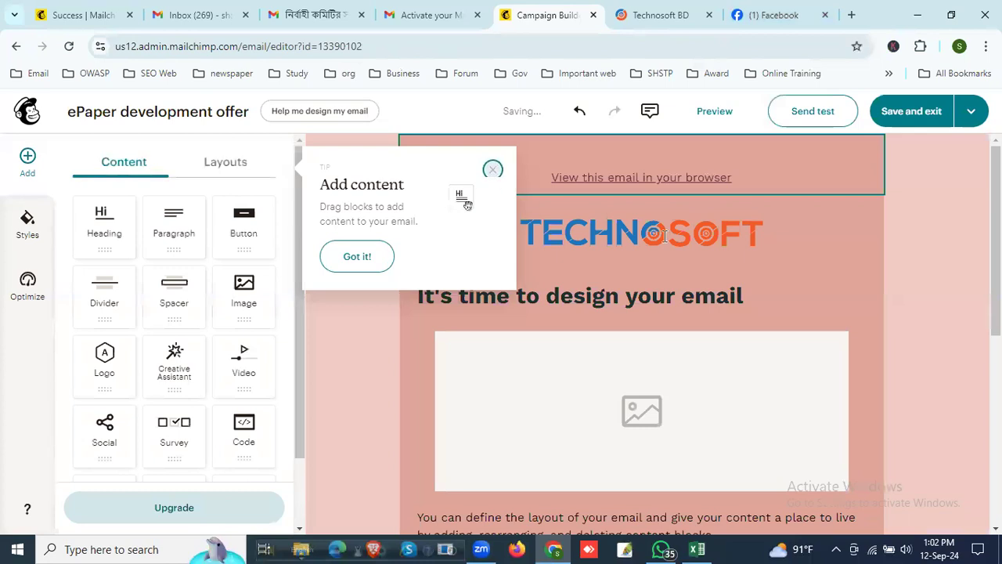
Step: Dismiss the Add content tip, and select the Technosoft logo block and the heading below it
click(492, 166)
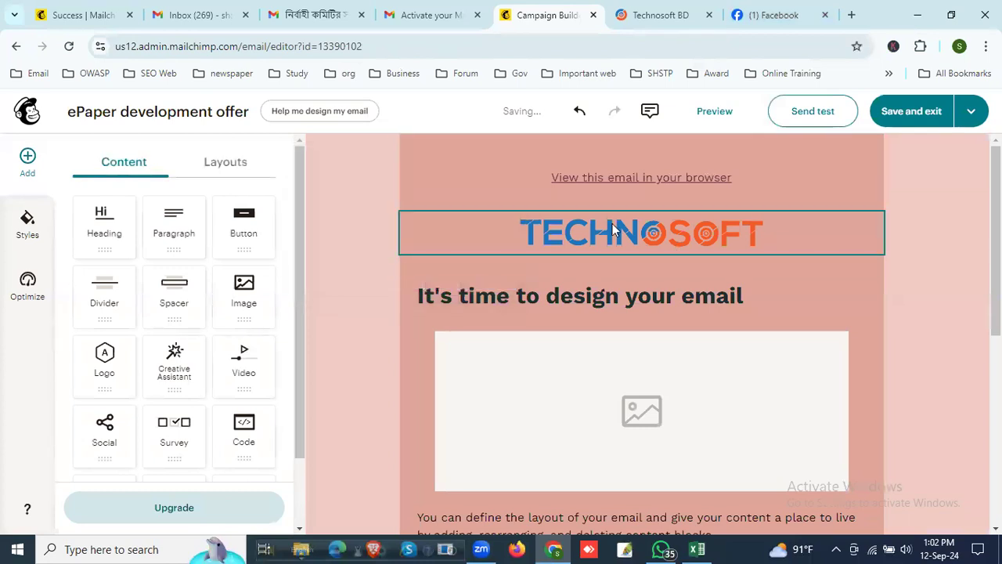
click(615, 222)
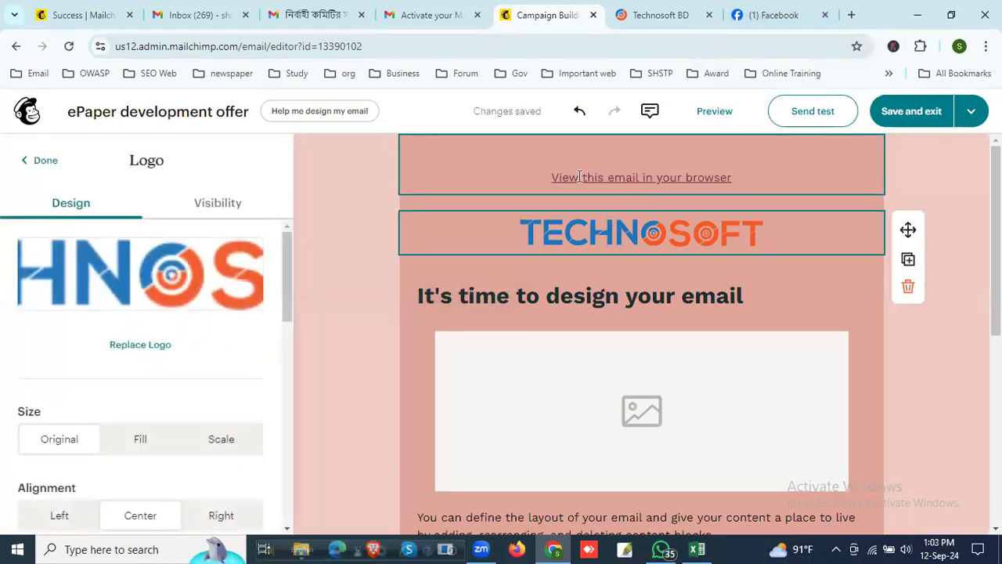
click(556, 296)
Step: Switch to the Technosoft Global Ltd. page on Facebook and open the photos posted by the page itself
click(770, 14)
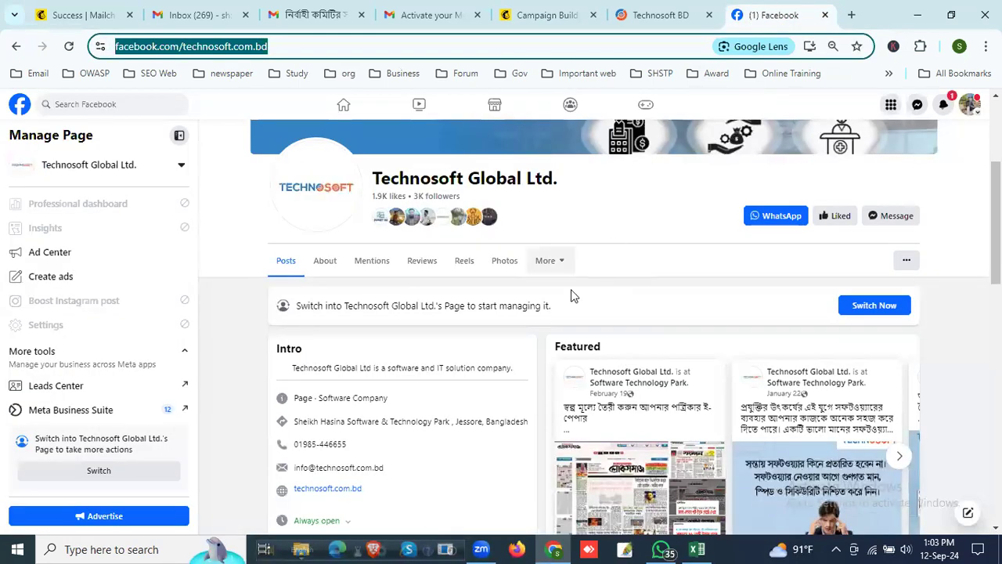
click(507, 263)
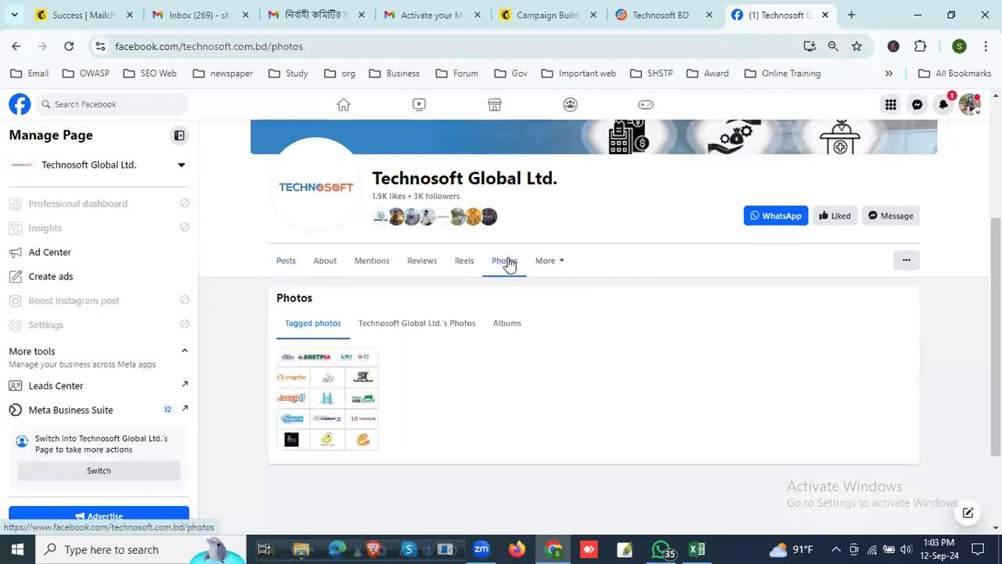
click(409, 331)
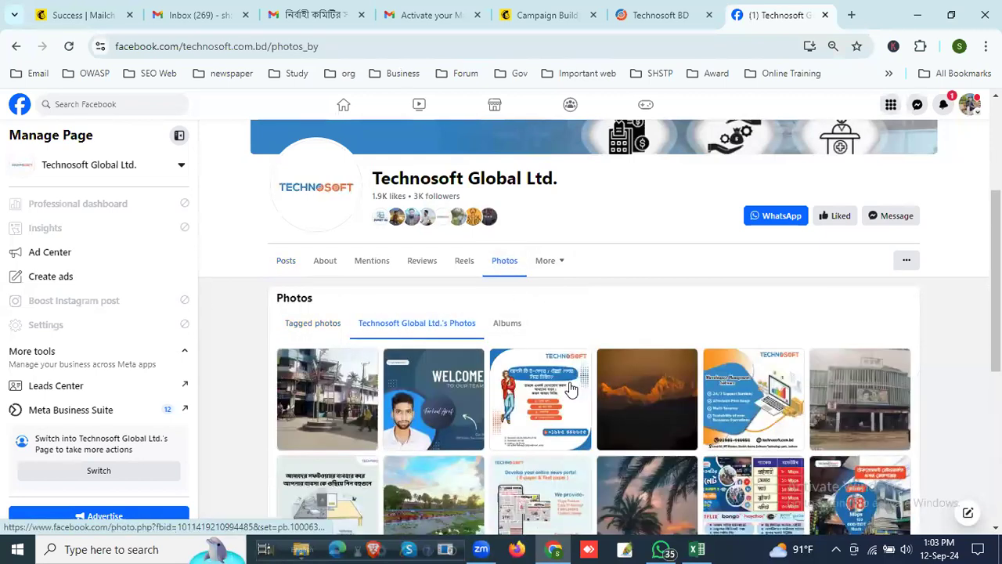
Step: Save the Technosoft E-paper and Text Paper features photo from the Facebook page's photos to the Desktop as a JPEG image
scroll(571, 390, down, 2)
scroll(567, 382, down, 1)
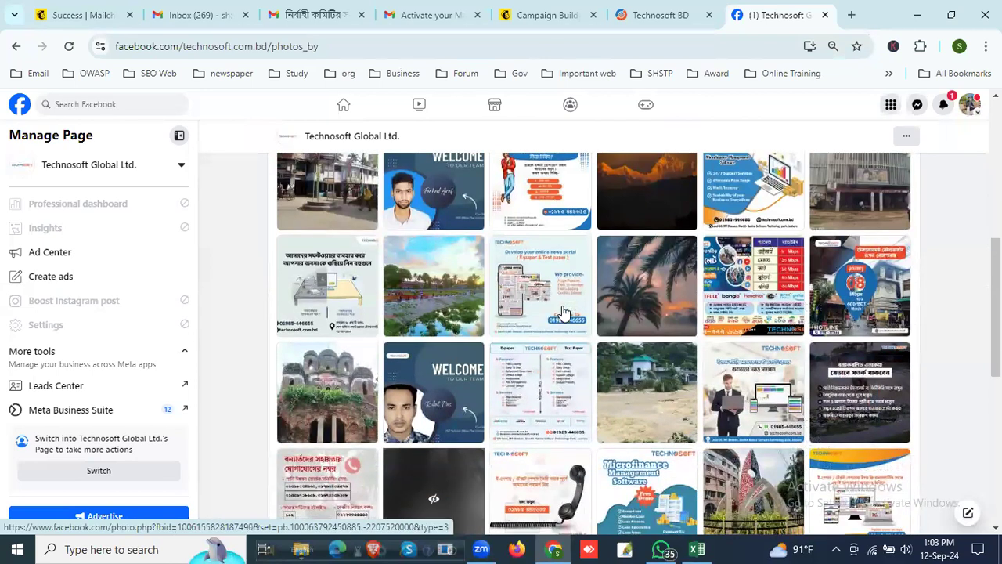
click(549, 393)
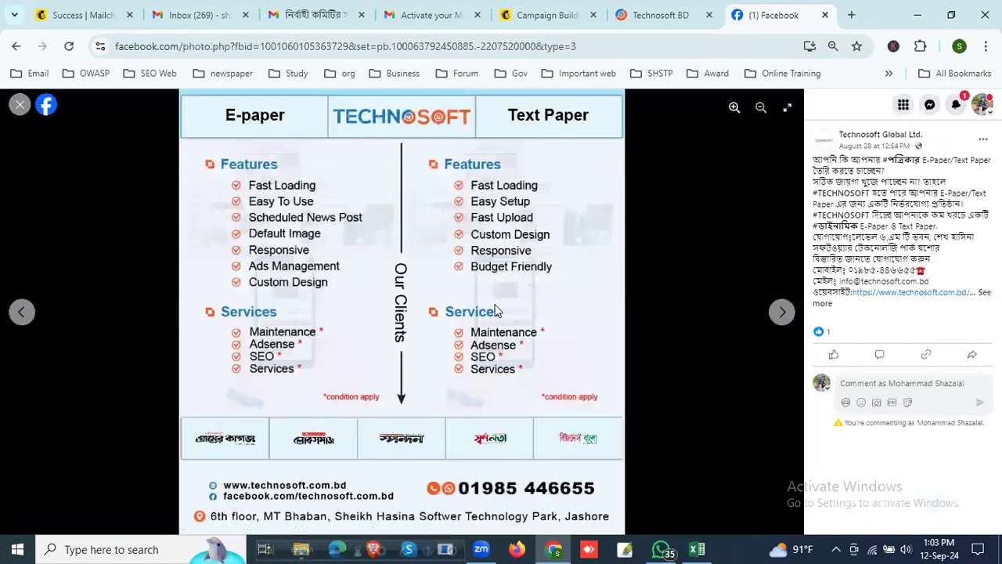
right_click(411, 202)
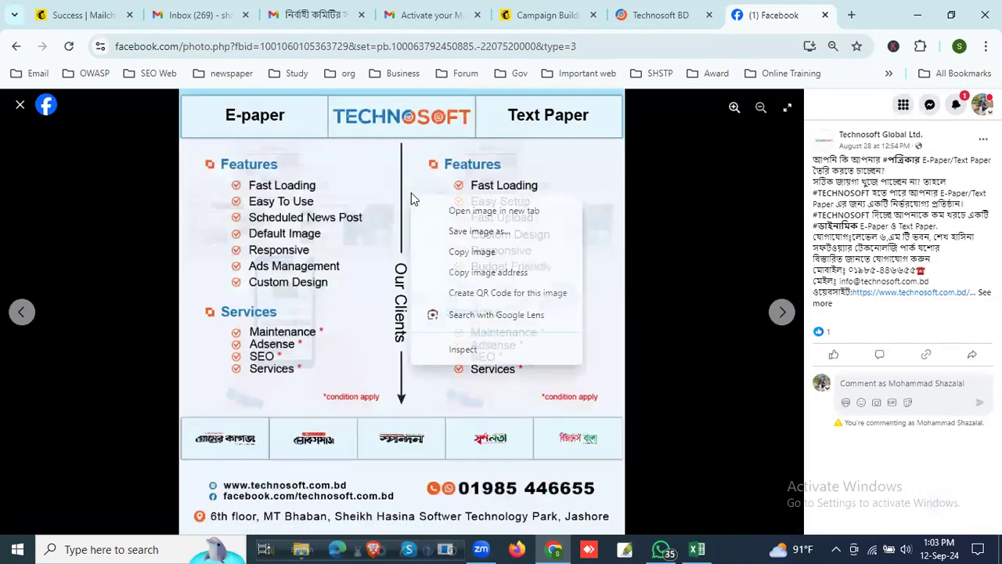
click(483, 233)
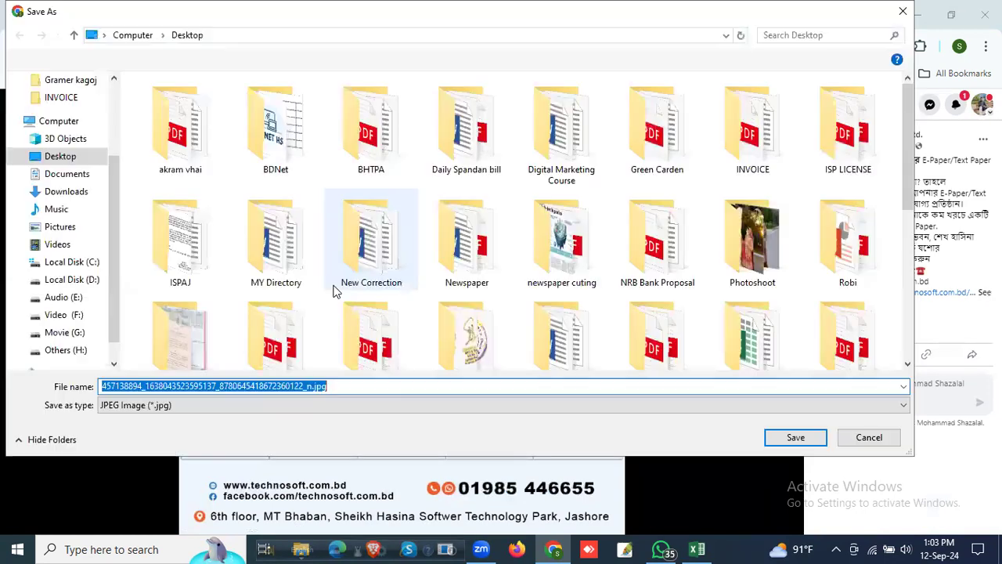
click(795, 438)
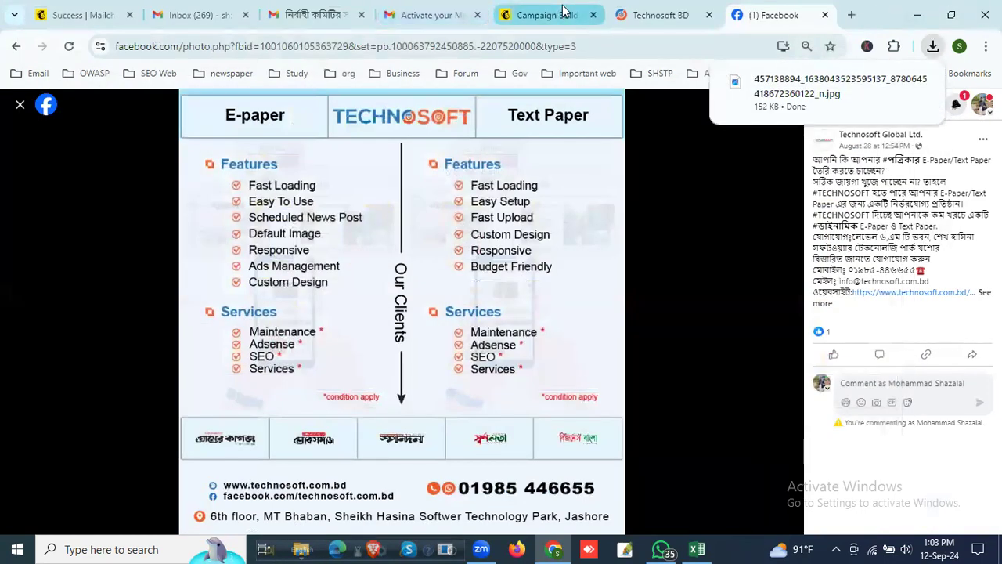
Step: Switch back to the ePaper development offer email in Mailchimp and select the empty image block below the heading
click(508, 14)
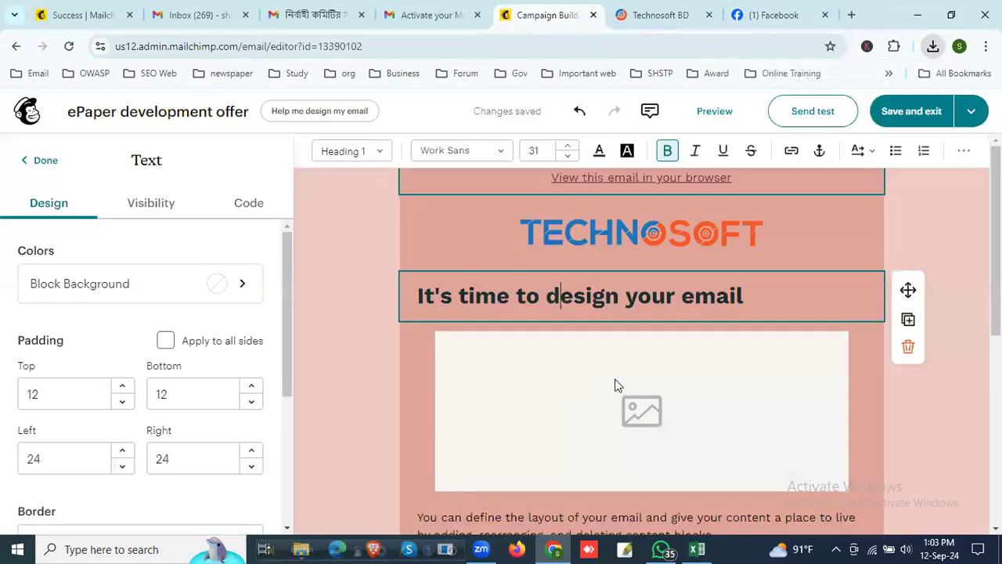
click(656, 416)
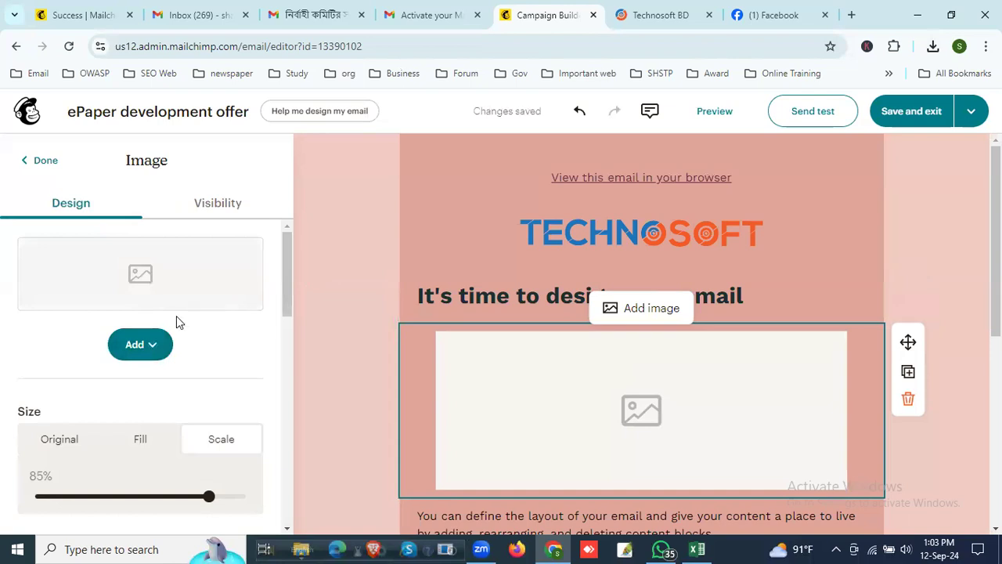
click(149, 342)
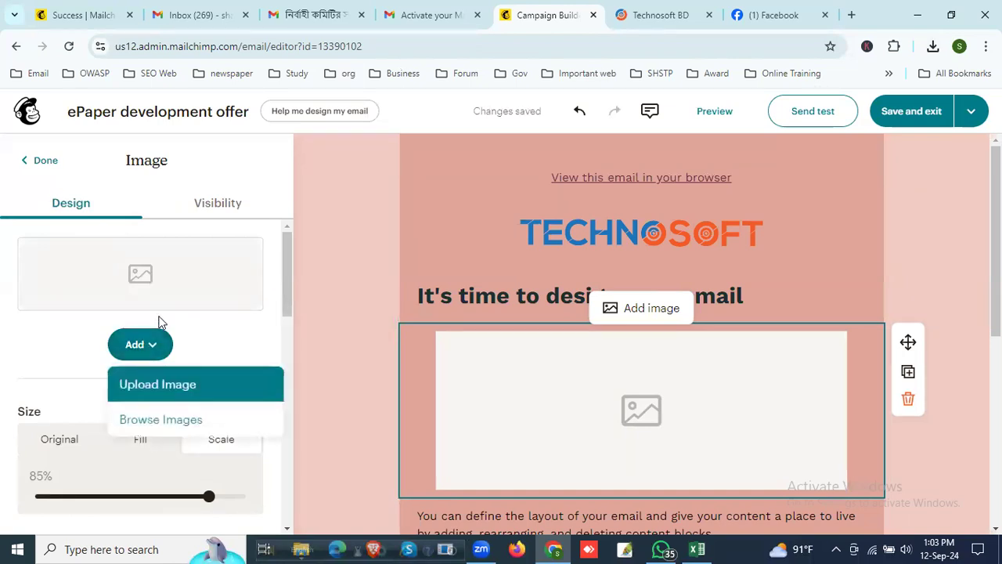
click(172, 400)
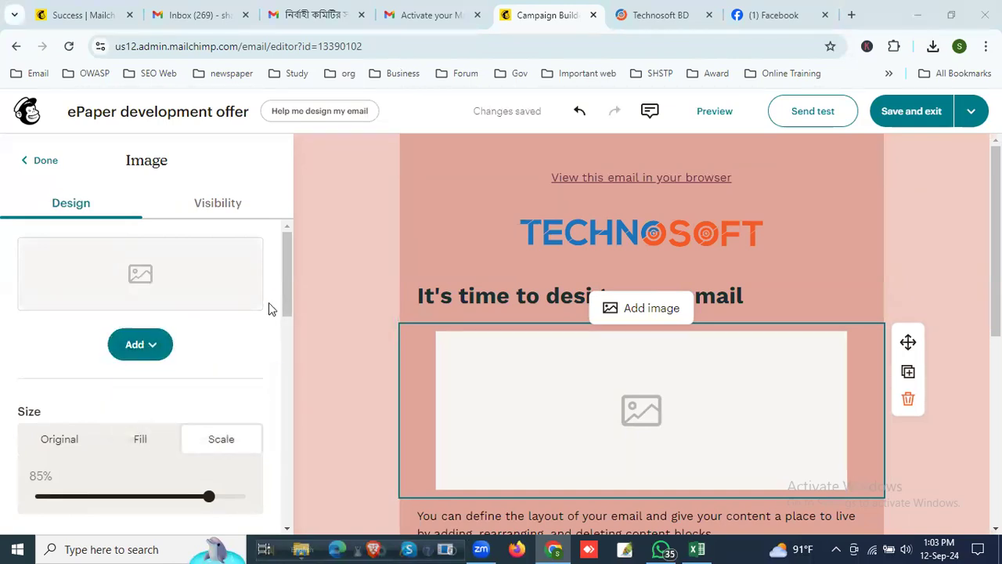
click(902, 11)
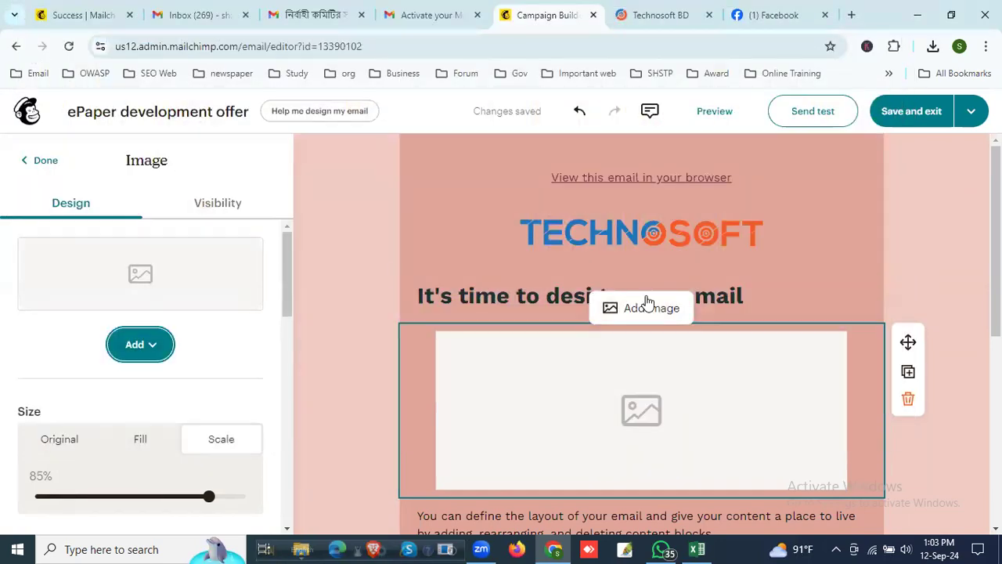
click(643, 311)
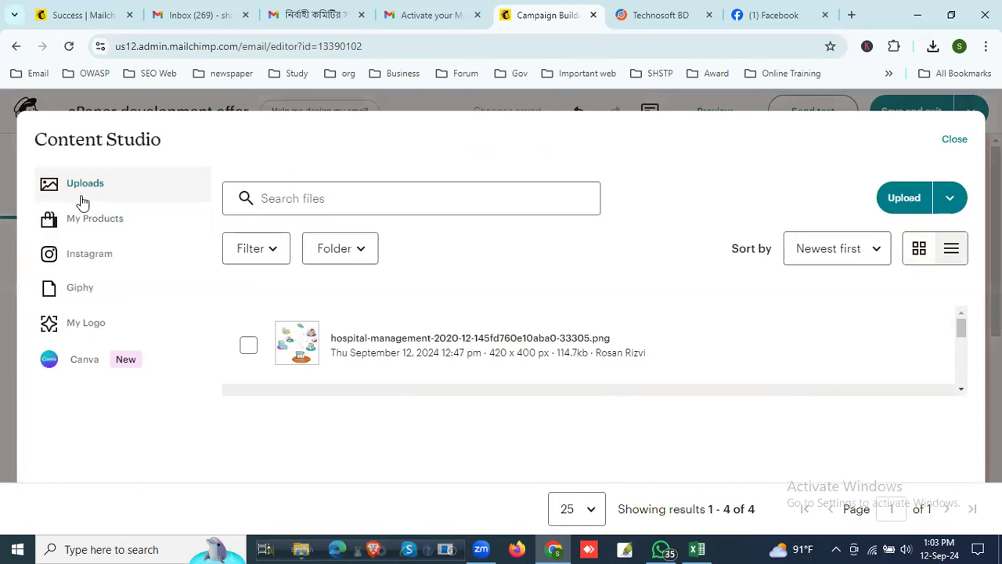
click(906, 202)
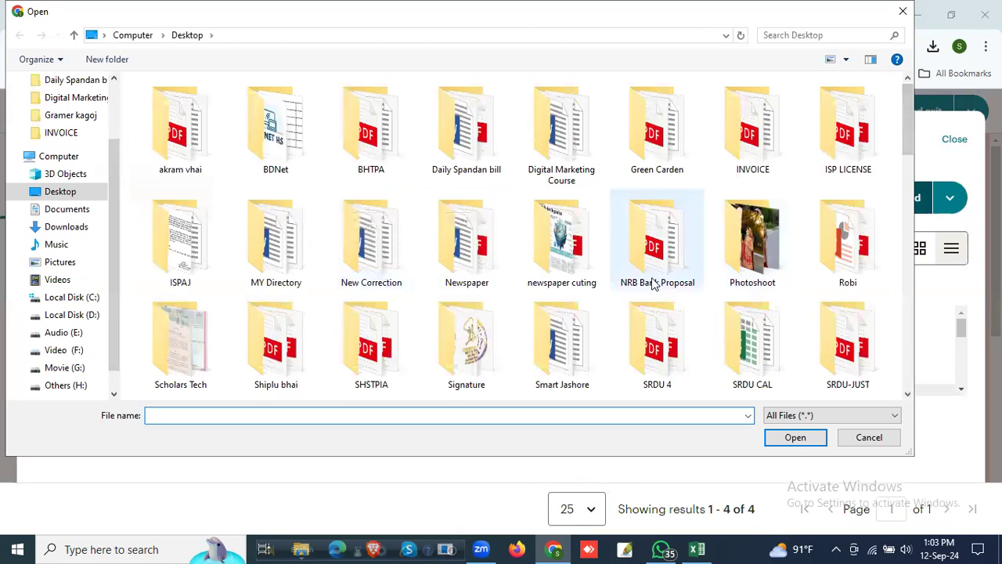
scroll(663, 280, down, 3)
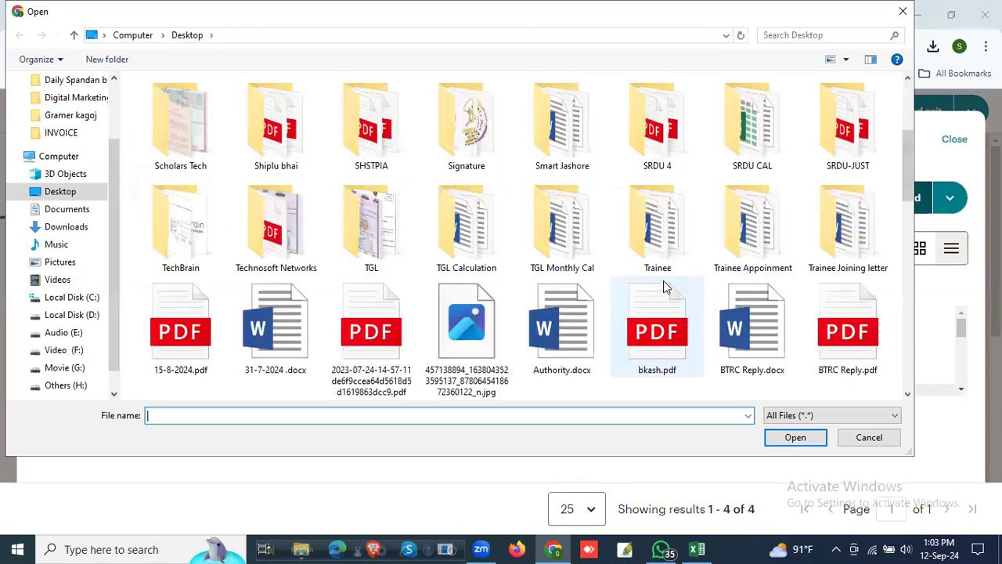
click(466, 337)
click(794, 437)
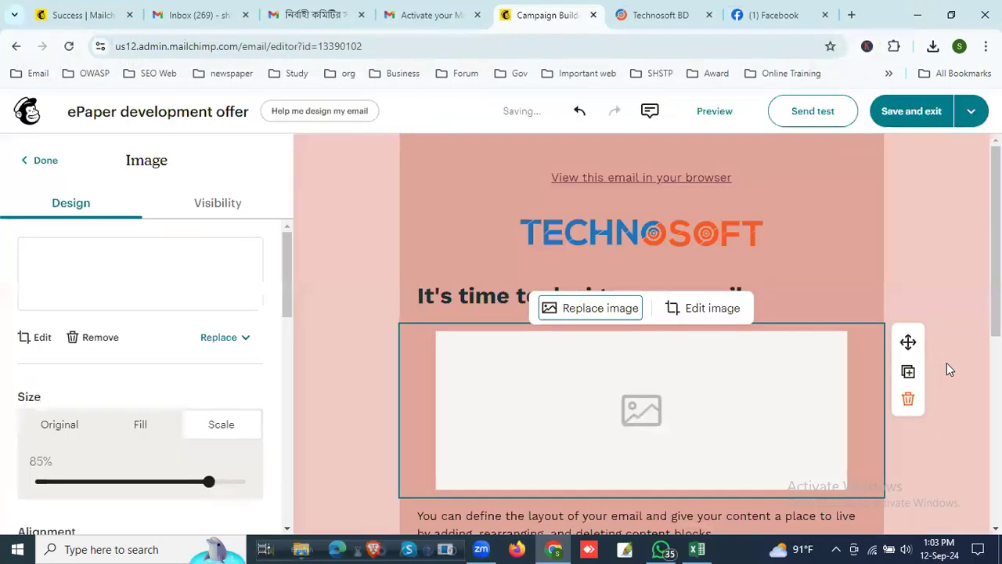
scroll(783, 364, down, 10)
scroll(778, 368, down, 1)
scroll(775, 367, up, 3)
scroll(725, 368, up, 8)
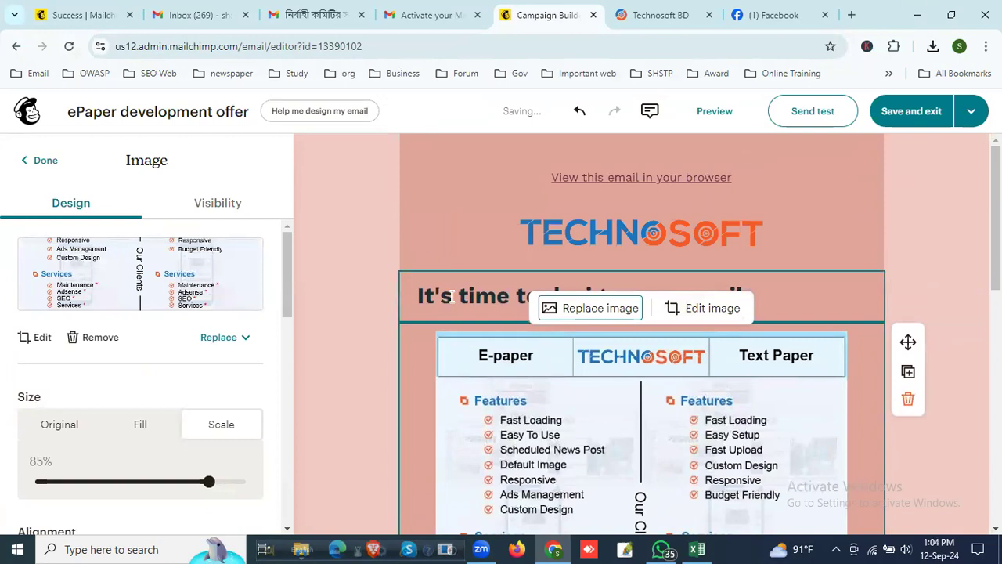
Step: Replace the placeholder heading above the features image with "Technosoft", and clear the heading text
click(447, 298)
drag(764, 296, 336, 294)
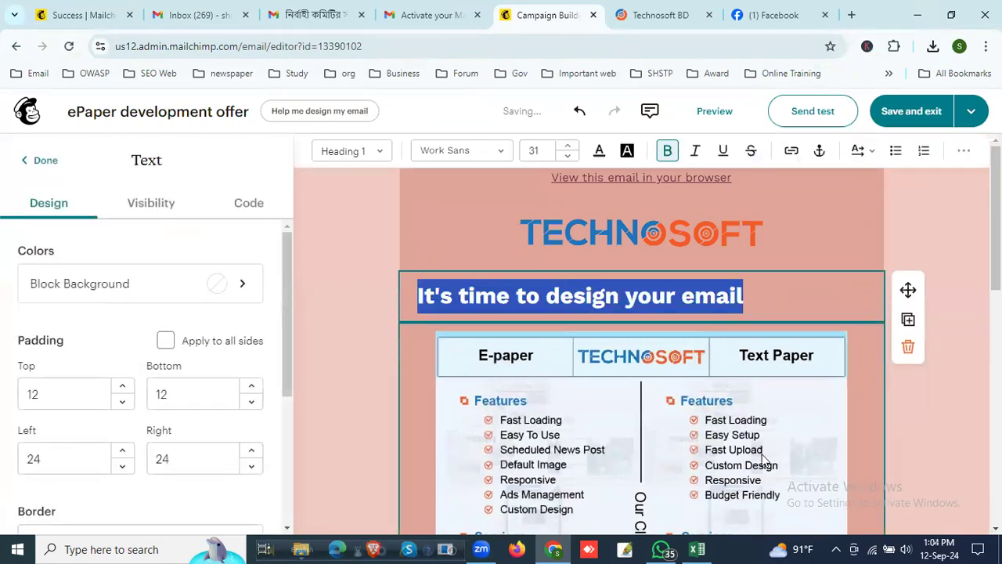
text(Technosoft)
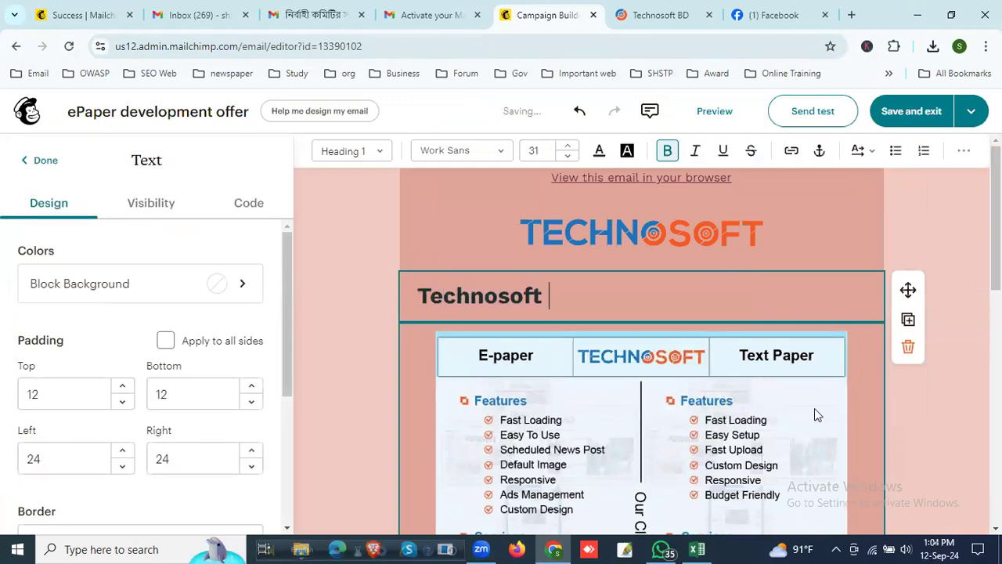
click(671, 227)
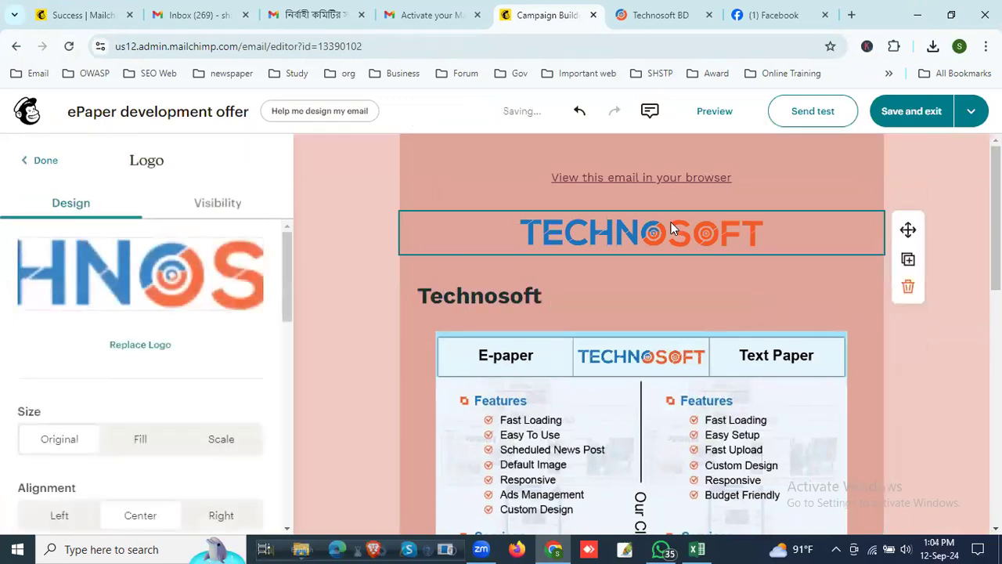
click(552, 302)
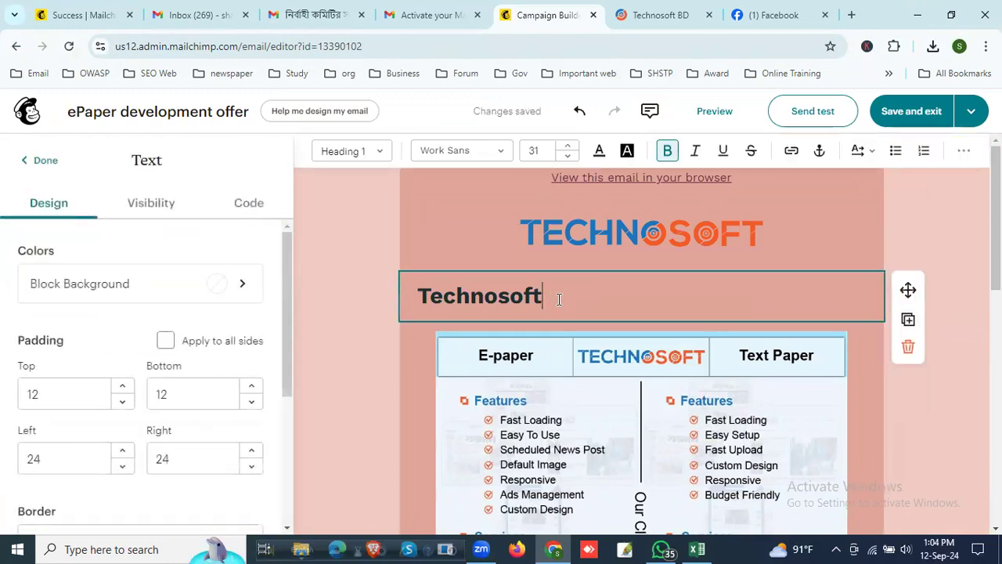
key(BackSpace)
key(BackSpace)
key(BackSpace)
key(BackSpace)
key(BackSpace)
key(BackSpace)
key(BackSpace)
key(BackSpace)
key(BackSpace)
key(BackSpace)
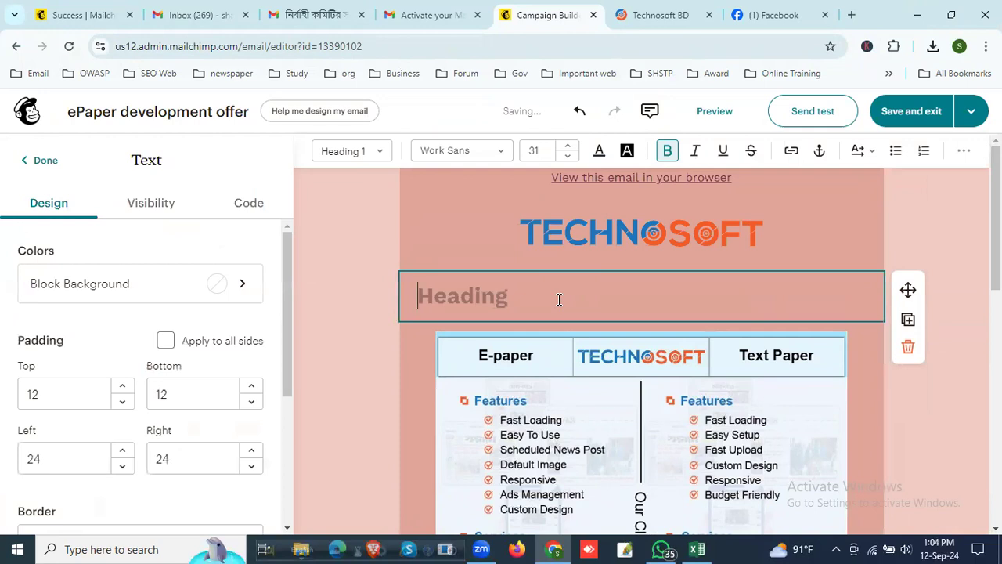
text(Epaerr)
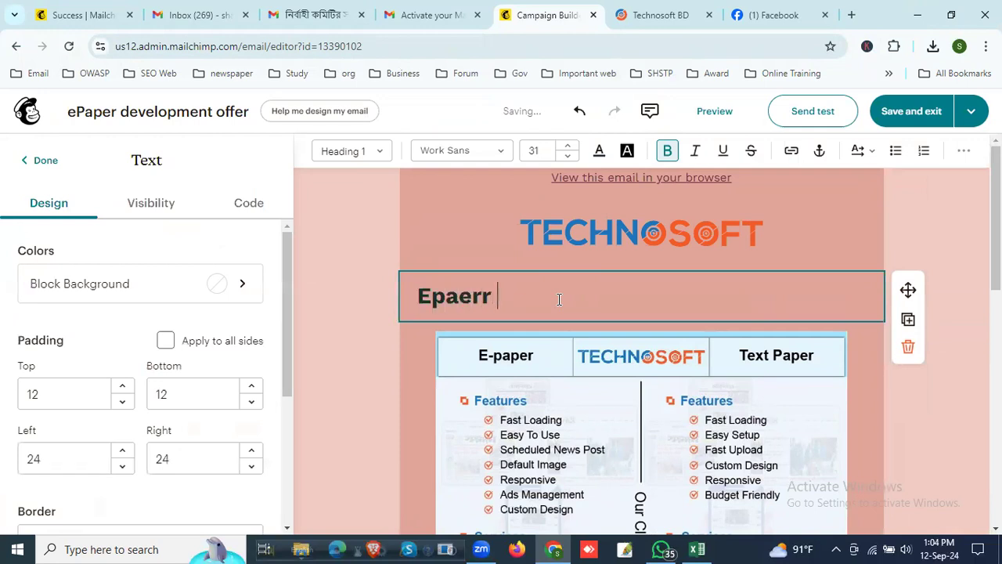
key(BackSpace)
key(BackSpace)
key(BackSpace)
key(BackSpace)
Step: Enter "Technosoft Epaper & Text Paper Features" as the heading above the features image
text(Technosoft)
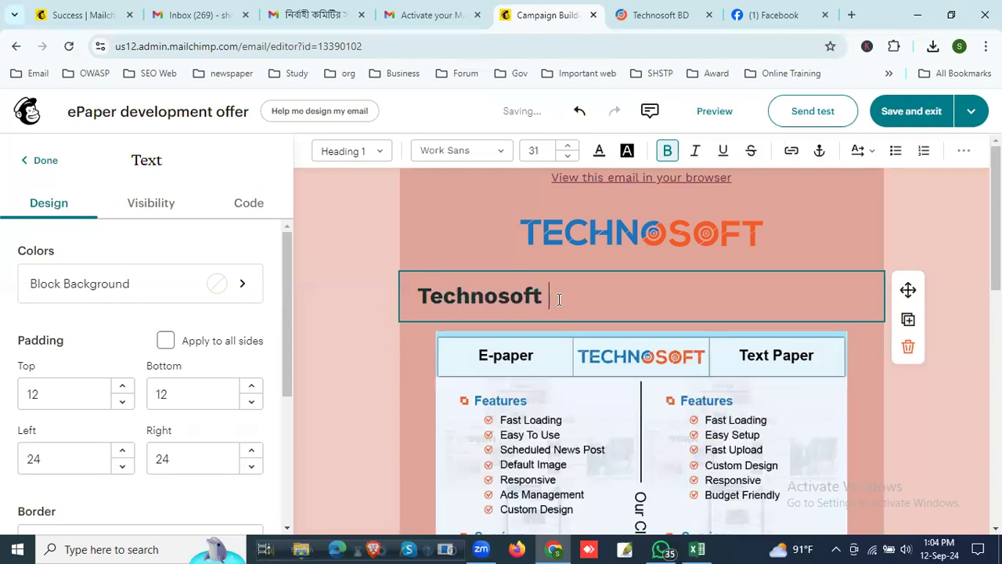
text( Epaper & Text P)
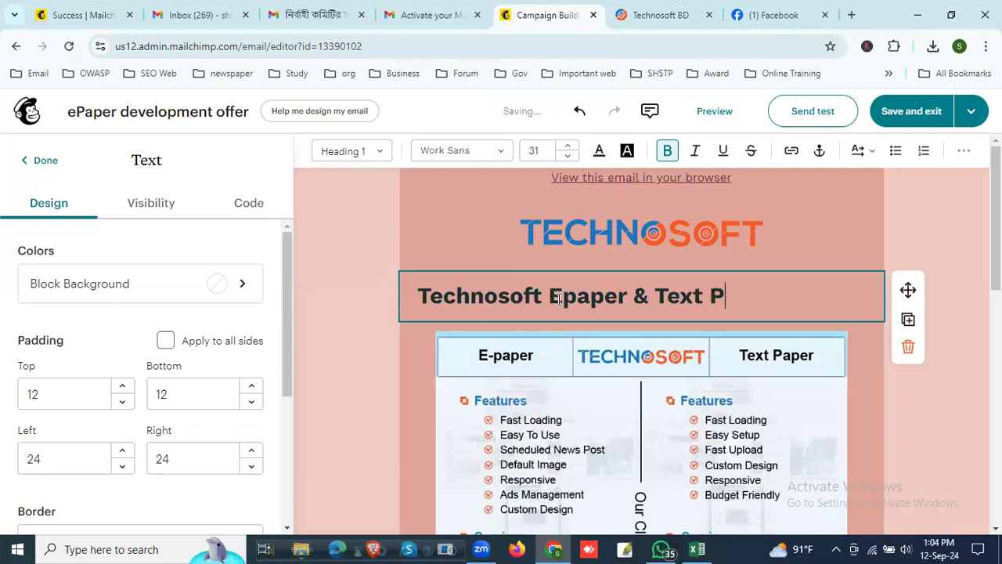
text(aper Feautes)
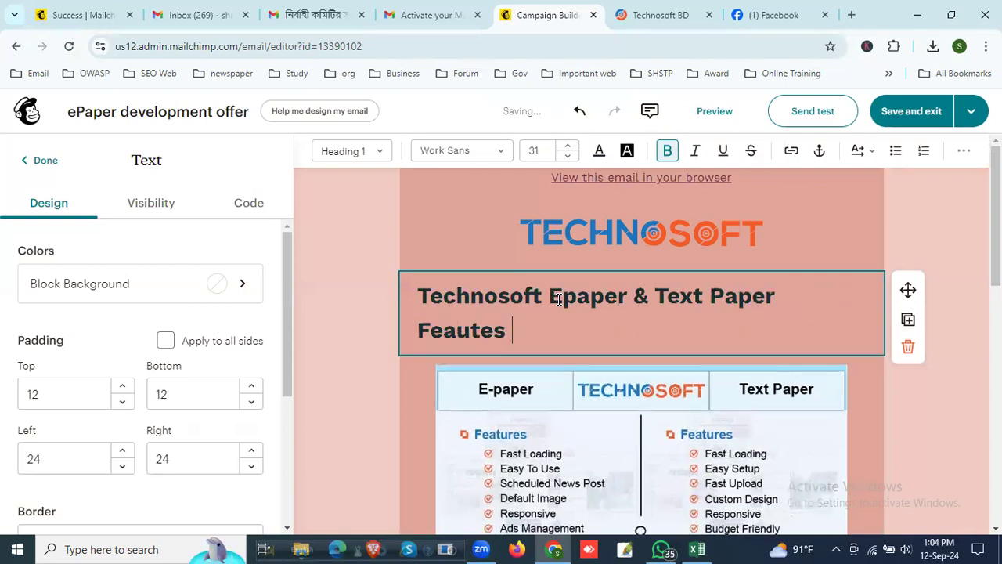
key(BackSpace)
key(BackSpace)
key(BackSpace)
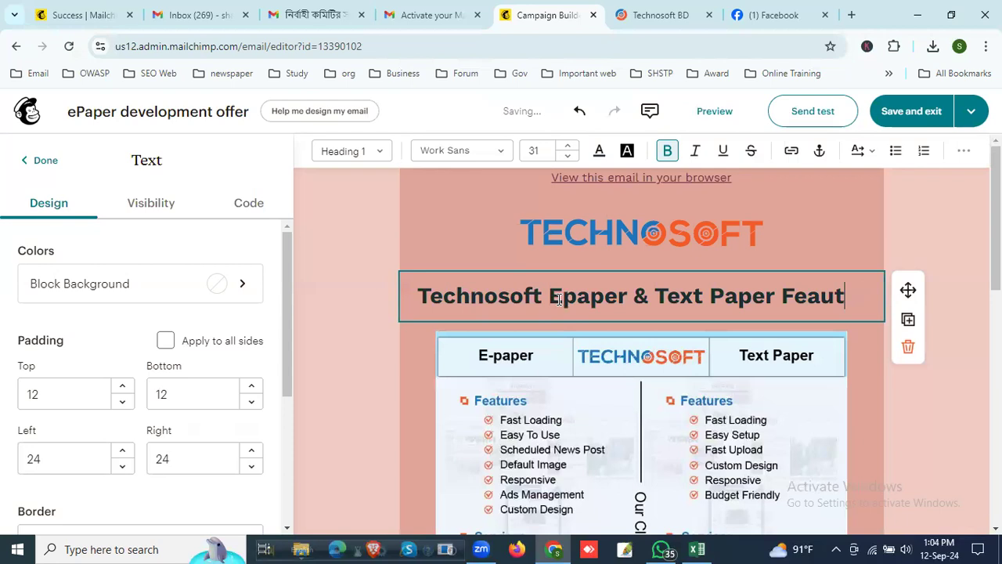
key(BackSpace)
key(BackSpace)
text(ur)
key(BackSpace)
text(tures)
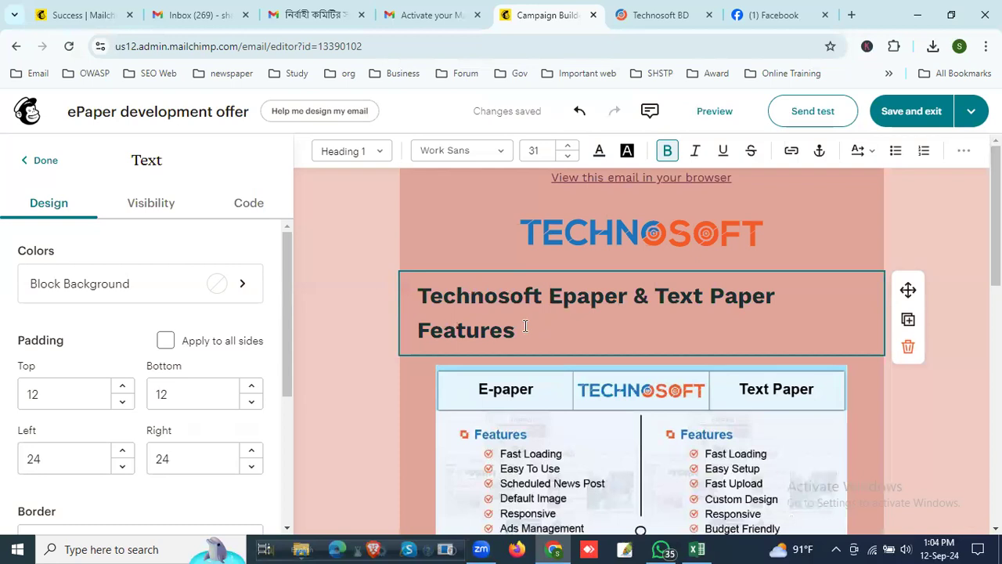
Step: Reduce the font size of the whole heading to 30 so that it fits on one line
drag(523, 328, 413, 300)
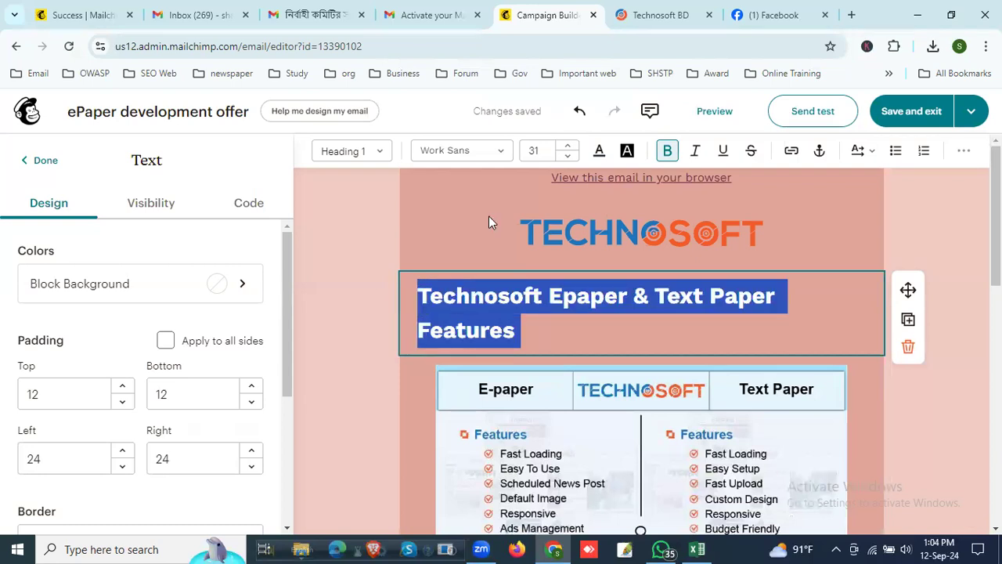
click(568, 156)
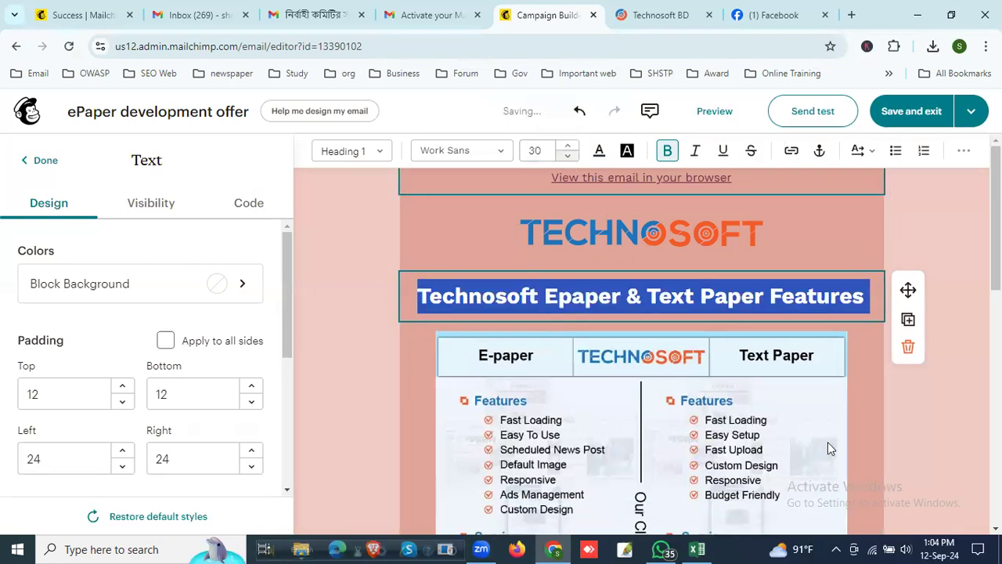
click(849, 389)
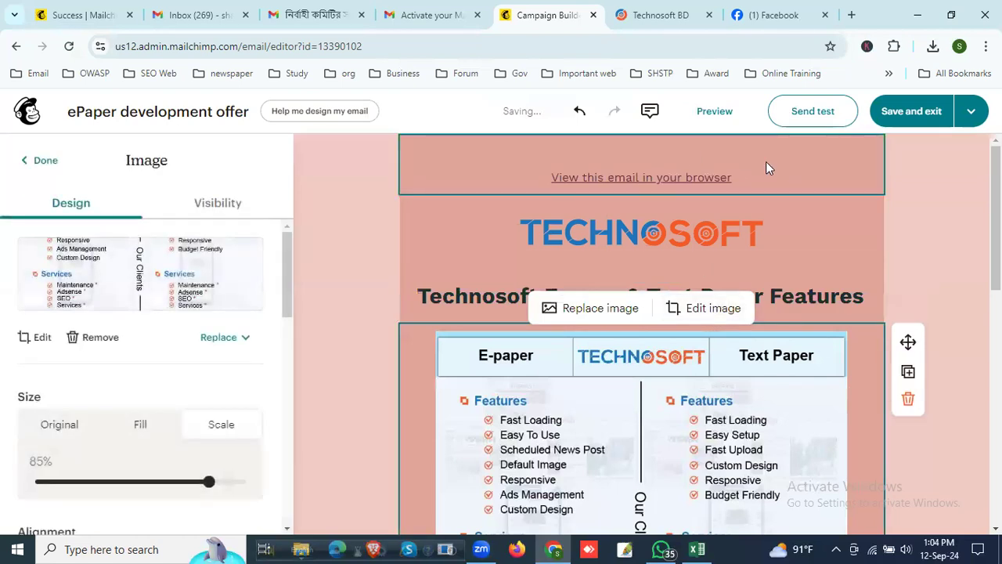
Step: Delete the "View this email in your browser" text above the logo
click(733, 178)
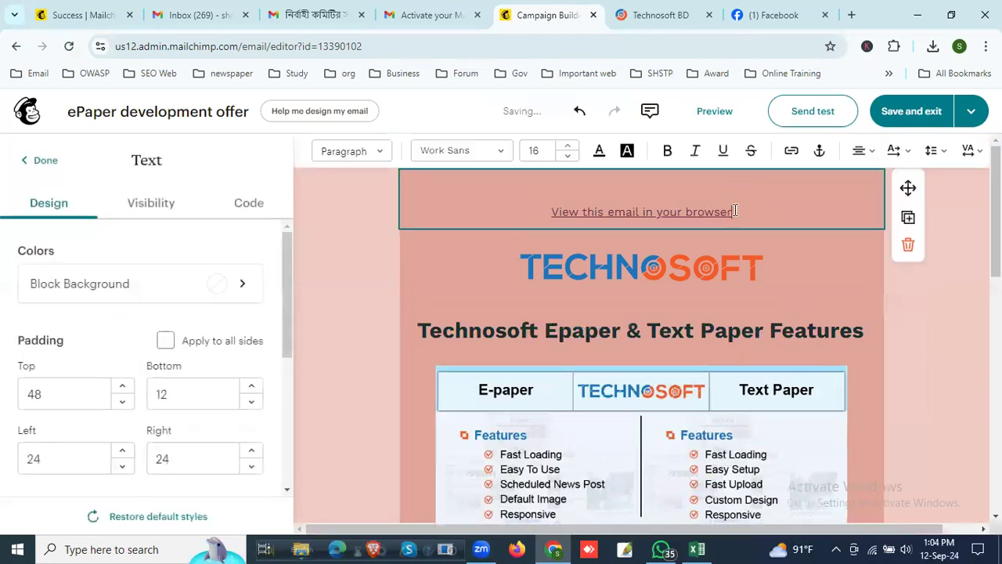
drag(735, 211, 453, 209)
key(BackSpace)
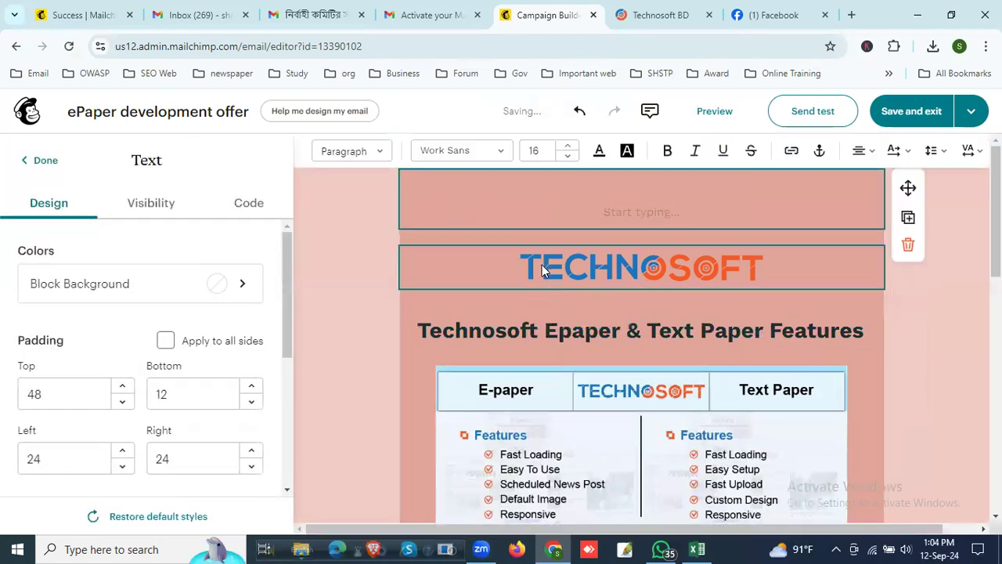
click(477, 302)
Step: Delete the placeholder paragraph about defining the email layout below the features image
scroll(658, 376, down, 2)
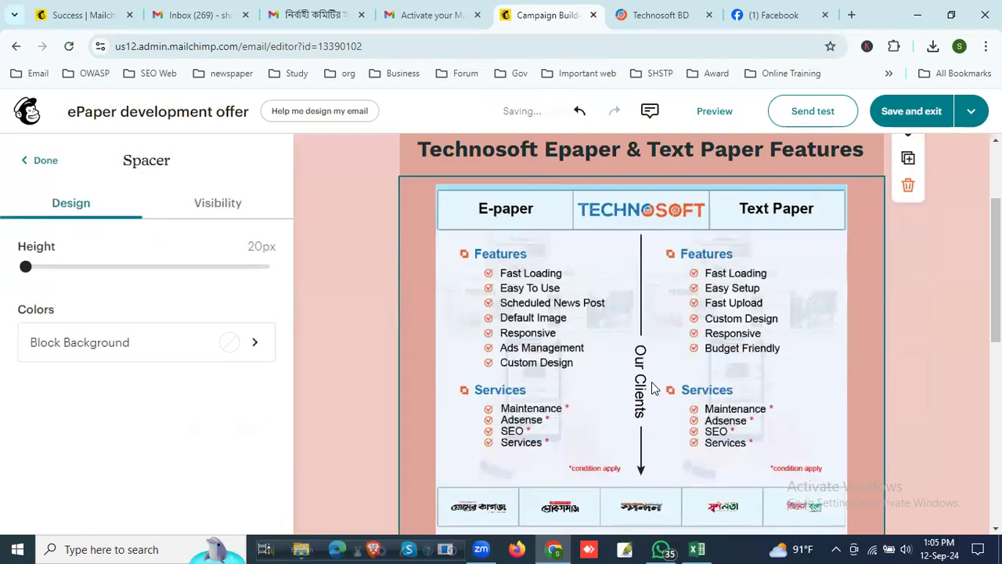
scroll(654, 388, down, 5)
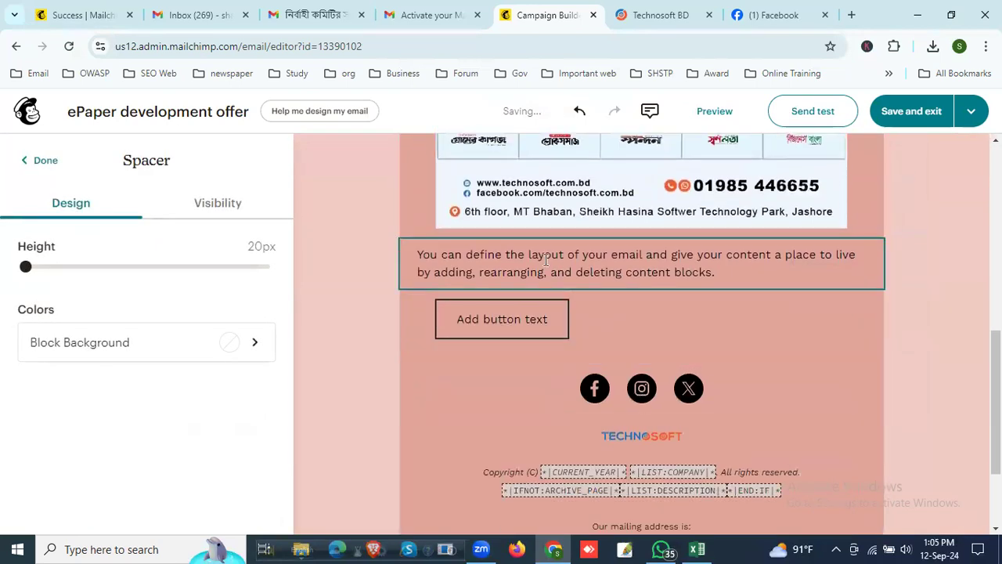
click(545, 261)
drag(735, 272, 384, 243)
key(BackSpace)
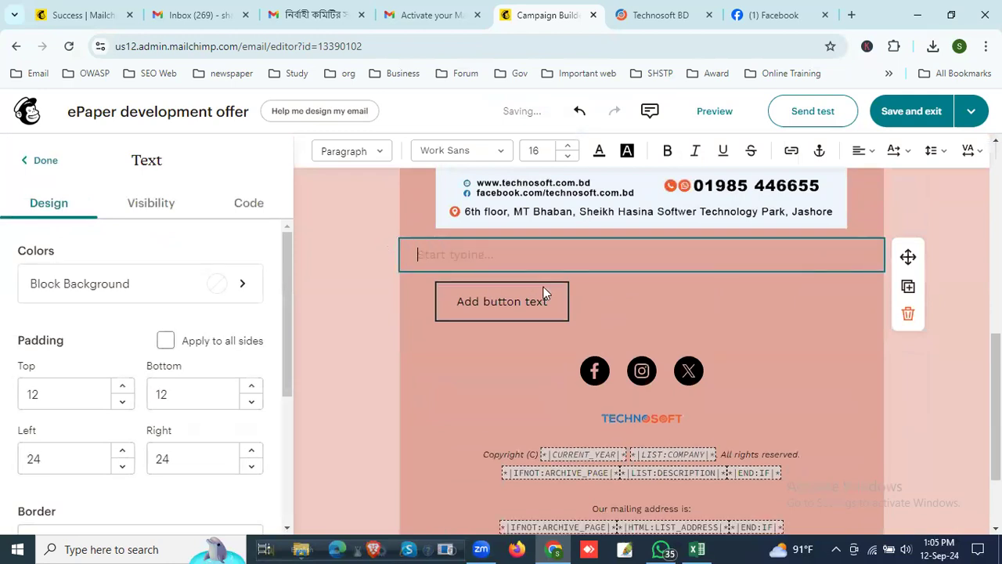
Step: Delete the placeholder button block between the features image and the social icons
click(540, 301)
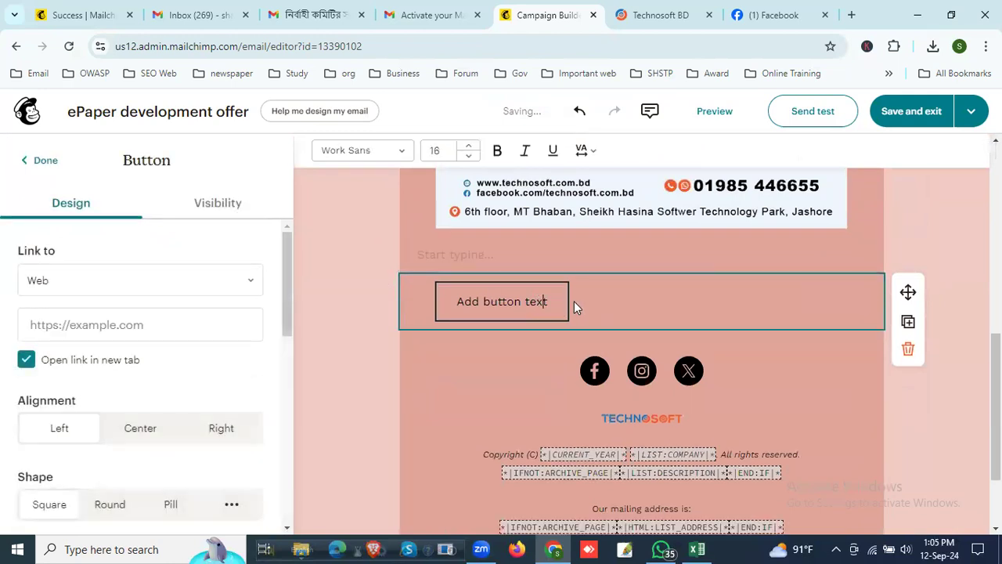
key(BackSpace)
key(BackSpace)
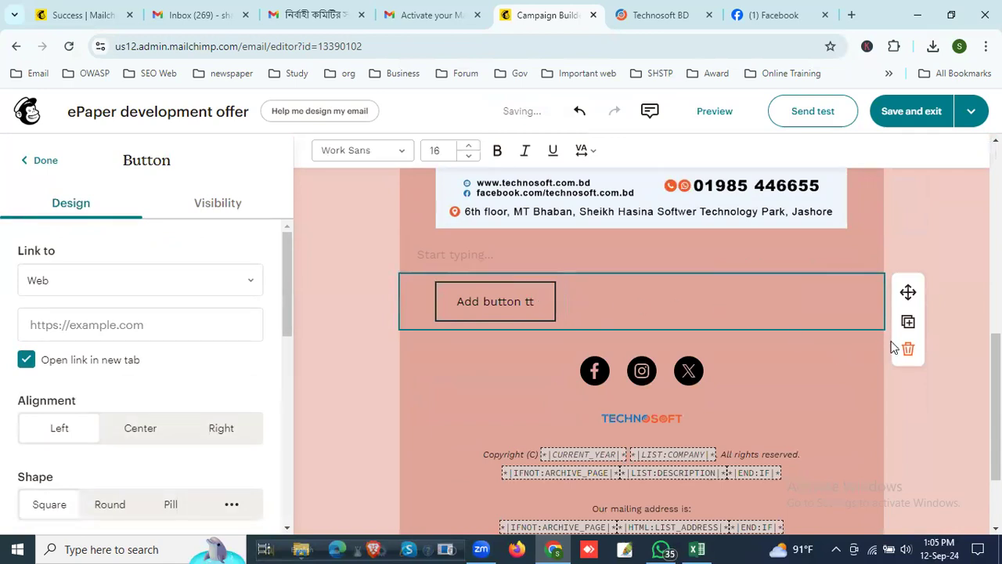
click(887, 346)
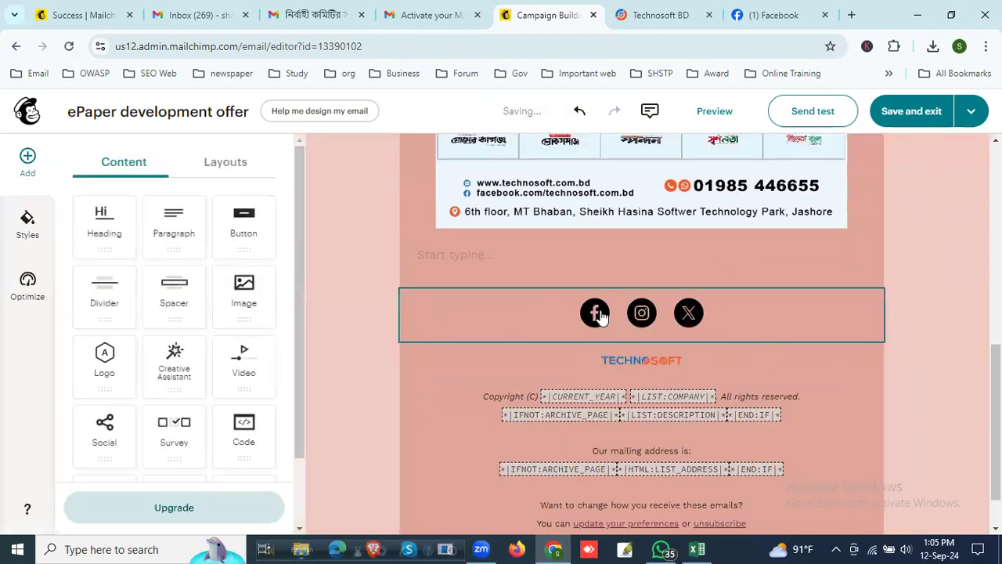
Step: Set the social block's Facebook link to facebook.com/technosoft.com.bd, copying the page name from the Technosoft page's address on Facebook
click(597, 315)
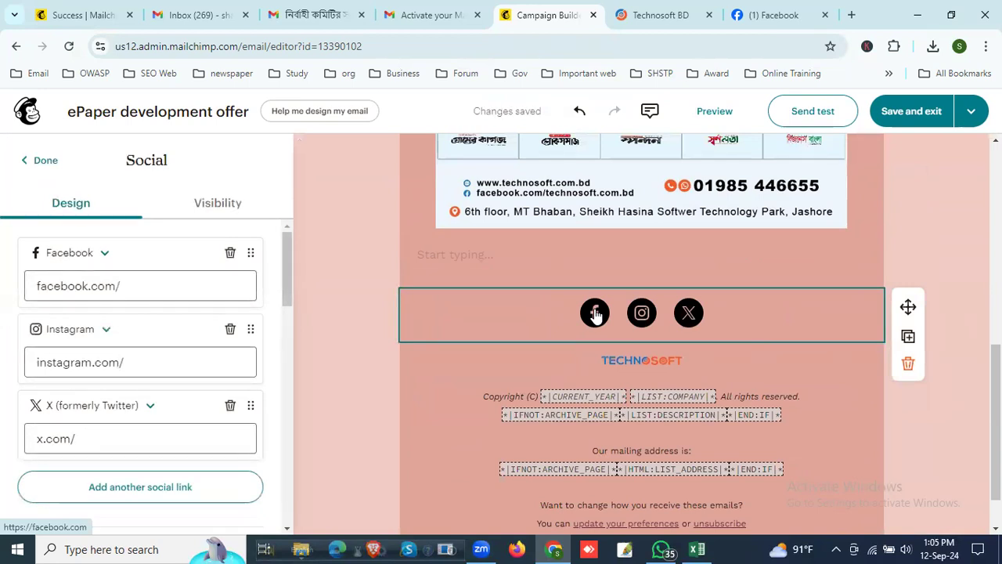
click(150, 288)
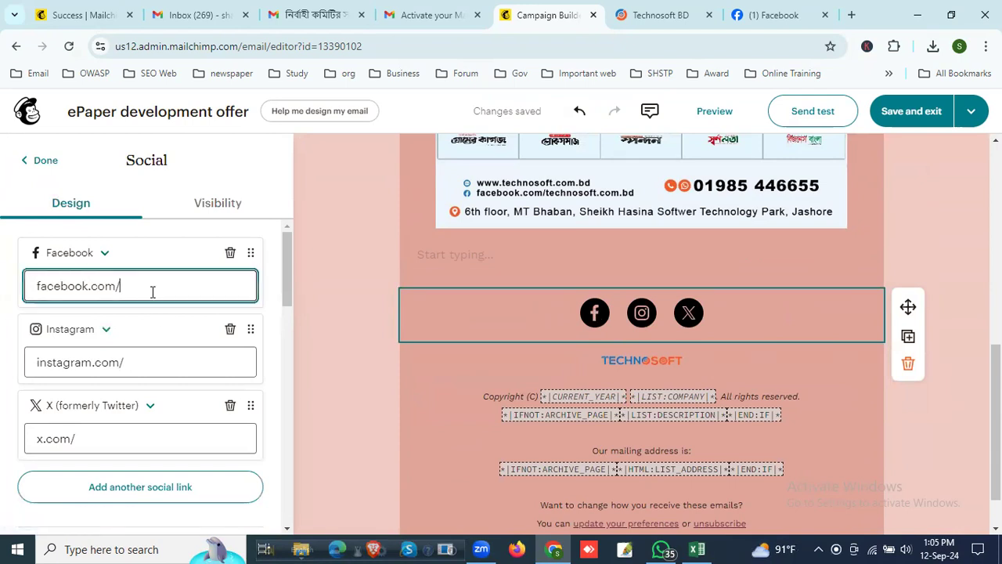
click(745, 15)
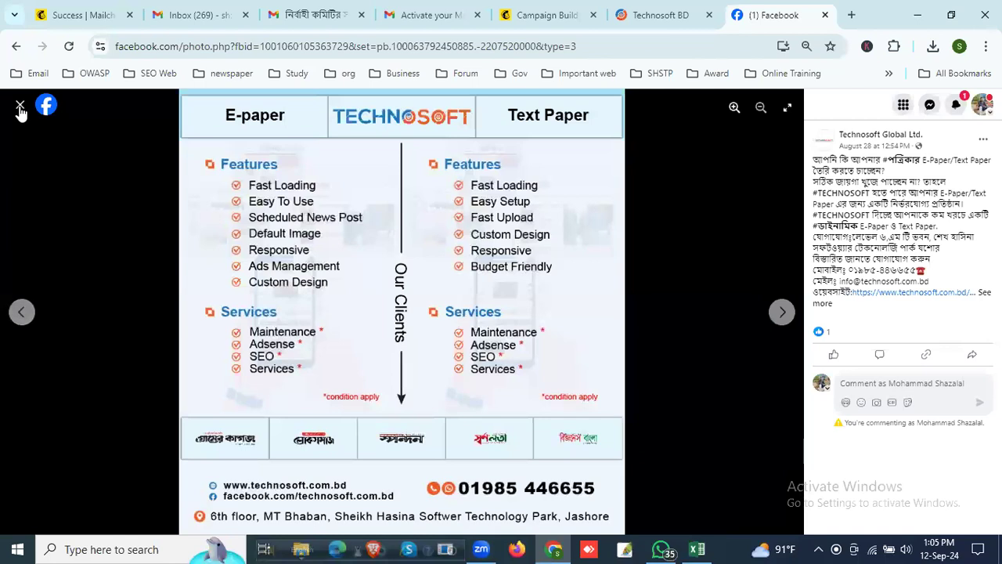
key(Escape)
drag(267, 47, 188, 45)
key(ctrl+c)
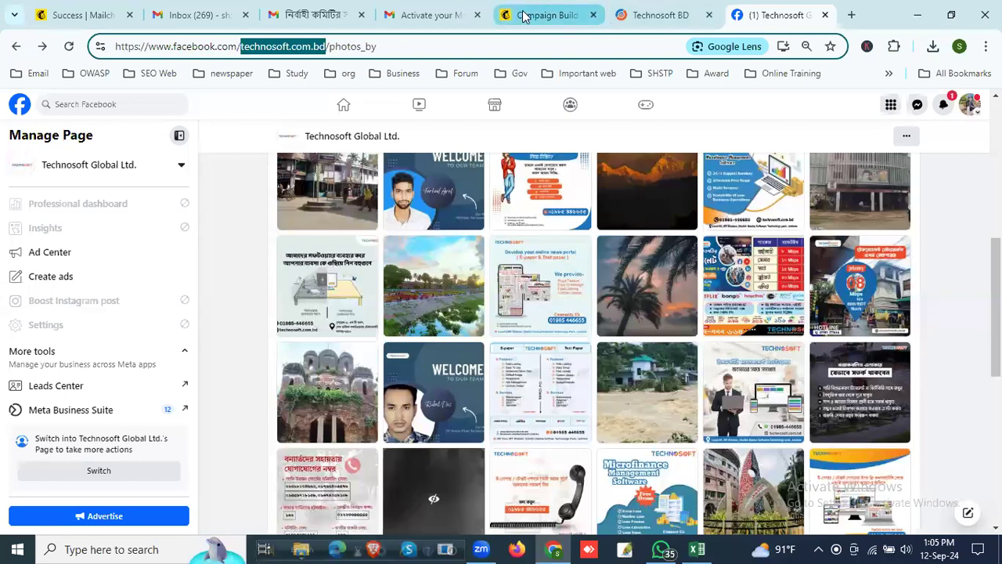
click(547, 15)
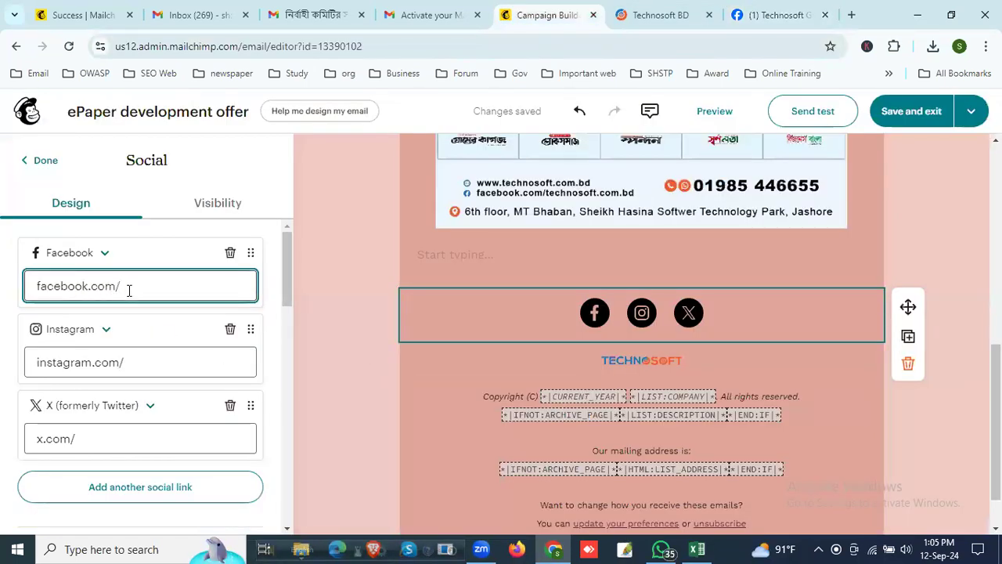
key(ctrl+v)
Step: Change the Instagram entry of the social block to LinkedIn
click(137, 365)
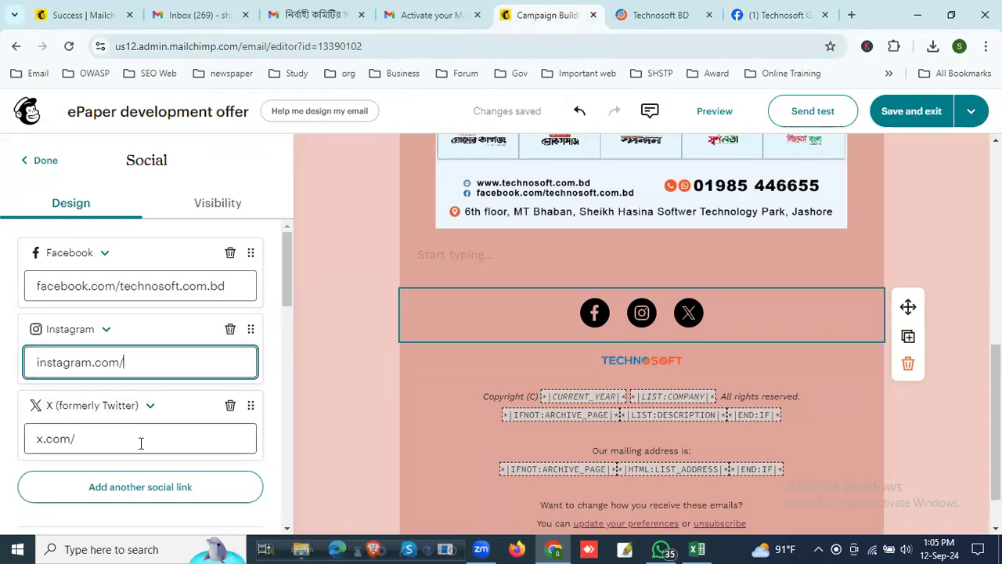
click(106, 330)
click(106, 332)
click(108, 332)
scroll(101, 446, down, 2)
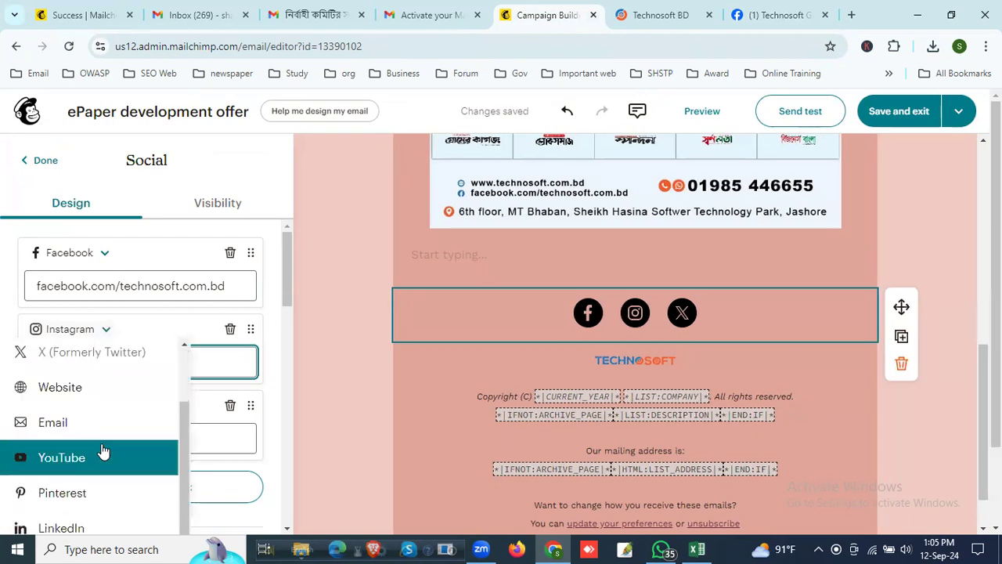
scroll(129, 479, down, 2)
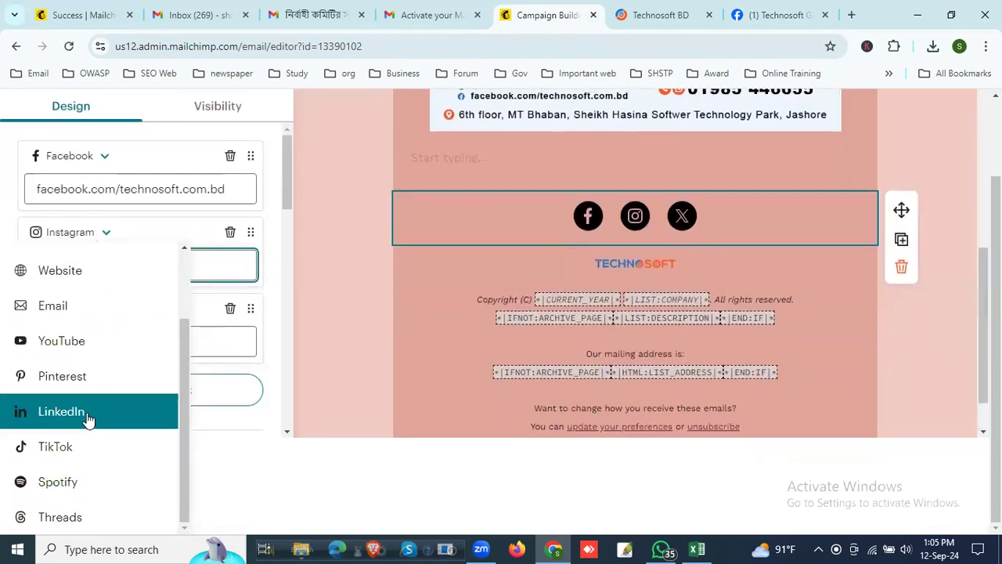
click(87, 414)
Step: Go to LinkedIn in a new browser tab, search for Technosoft and open the Technosoft Global Ltd company page
click(853, 14)
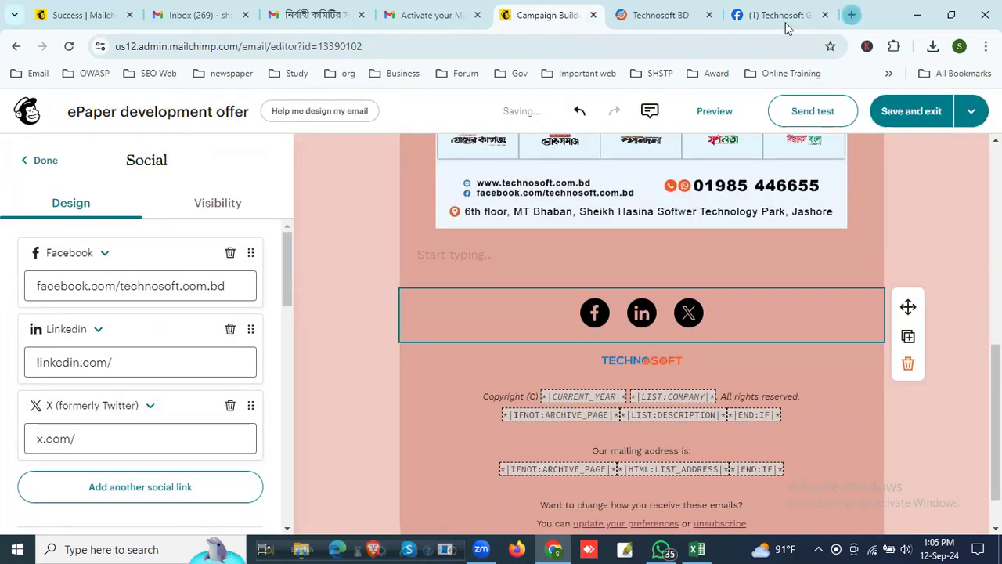
text(link)
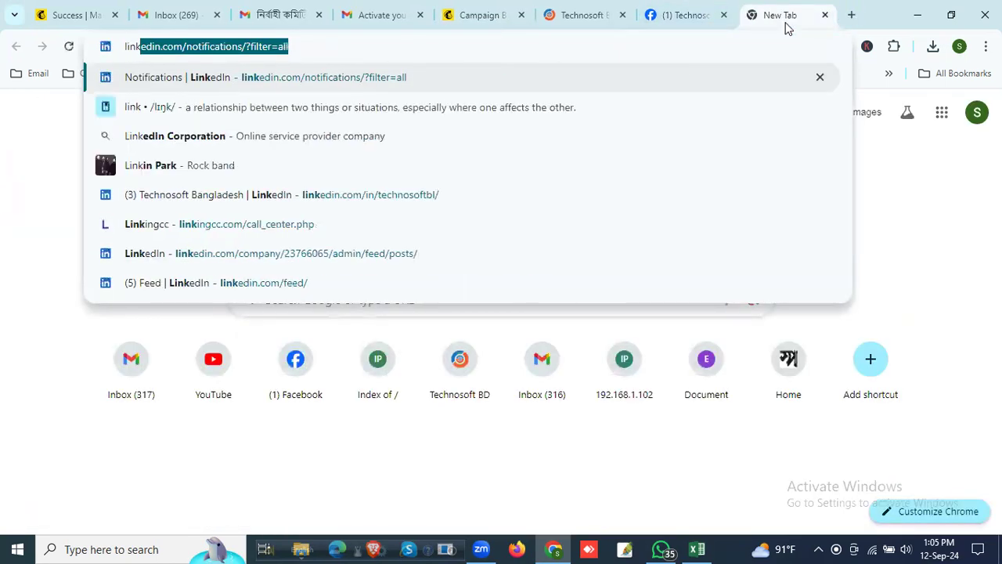
key(Return)
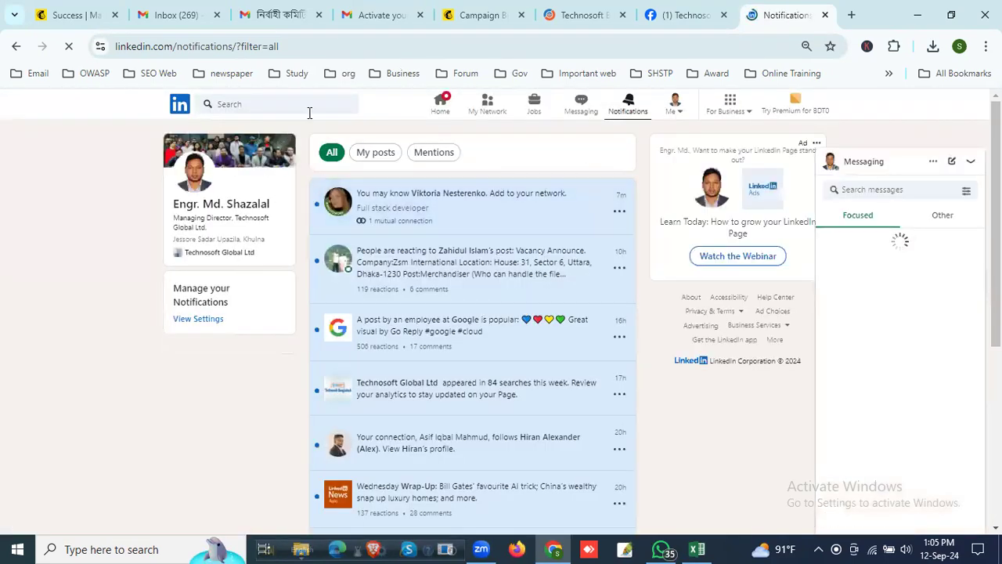
click(276, 103)
text(t)
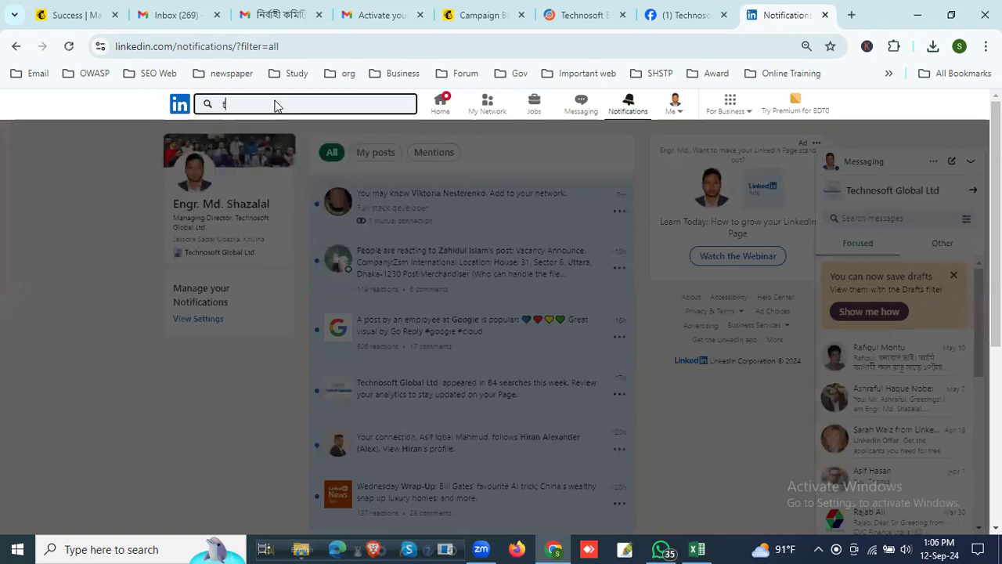
text(echnosof)
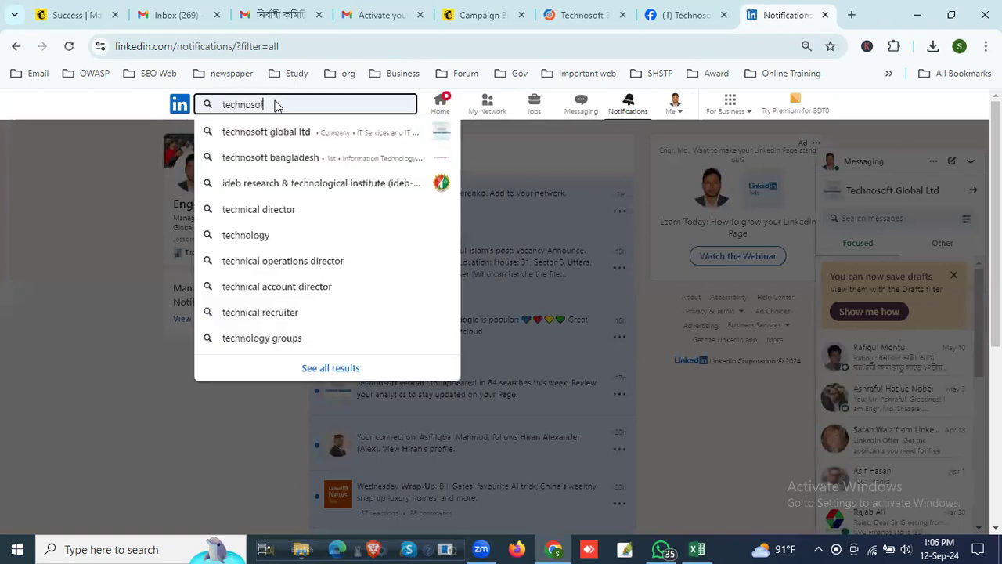
text(t)
click(288, 139)
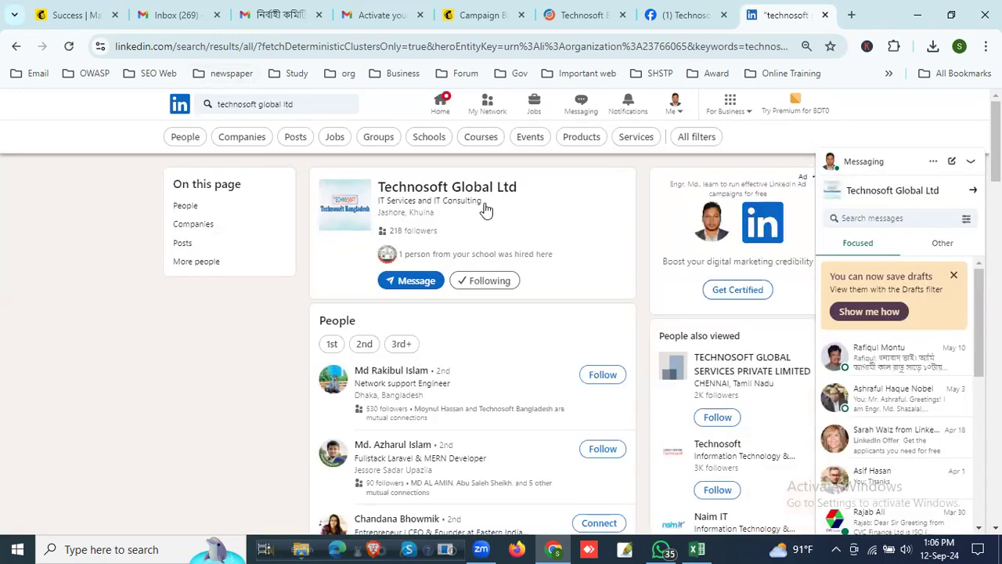
click(412, 187)
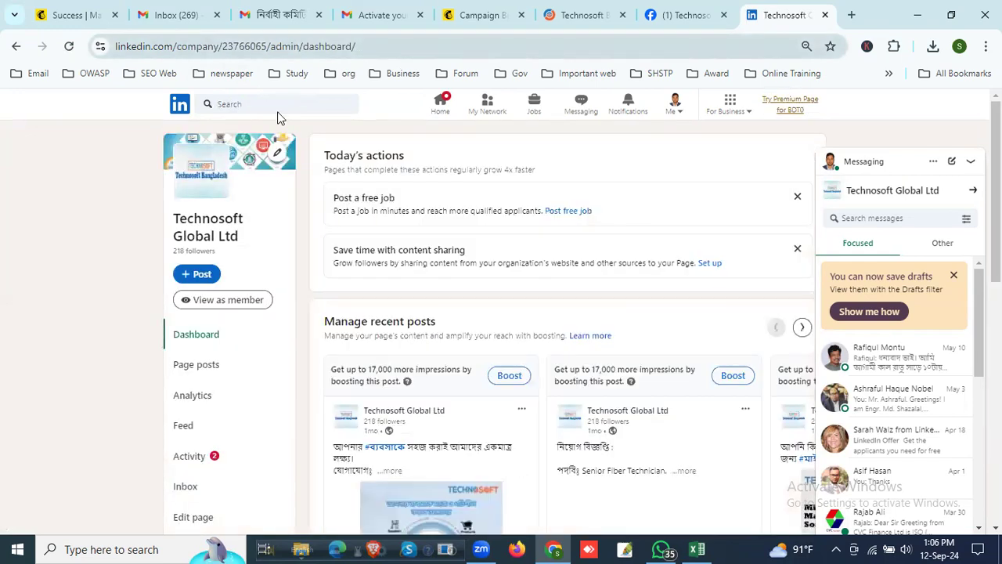
Step: Copy the company page's address path into the social block's LinkedIn link as linkedin.com/company/23766065/admin/dashboard/ in Mailchimp
drag(360, 46, 180, 49)
key(ctrl+c)
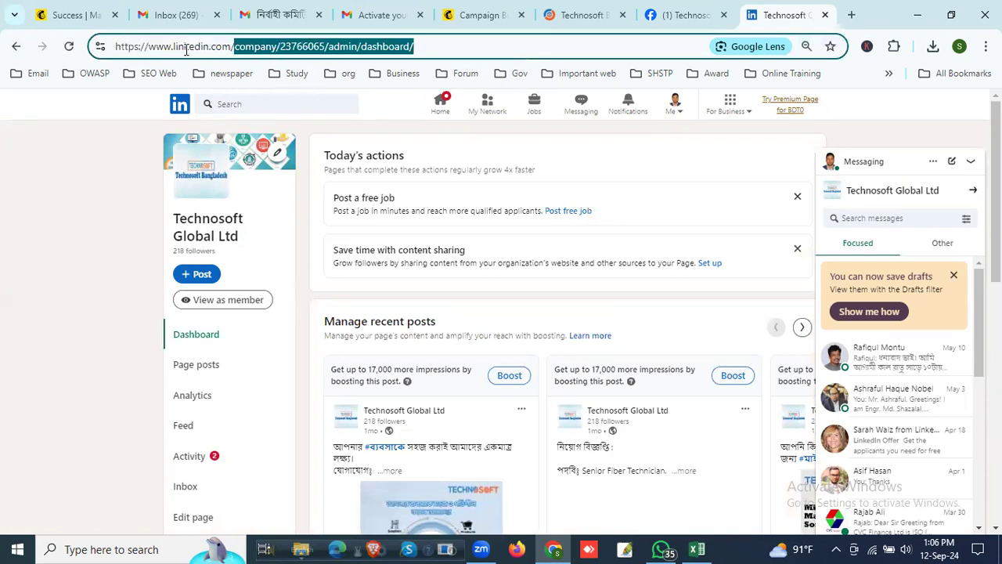
click(474, 15)
click(139, 363)
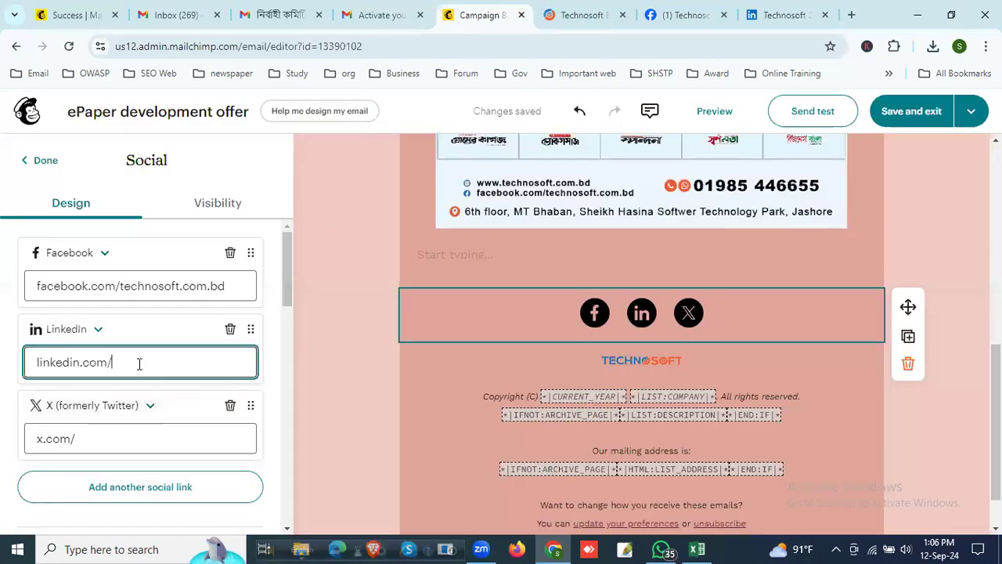
key(ctrl+v)
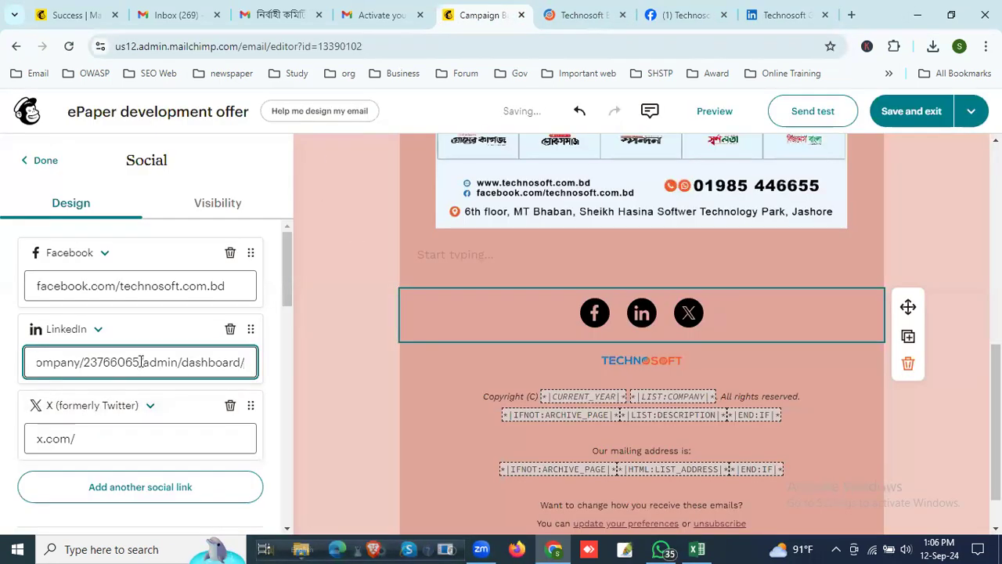
Step: Change the X (formerly Twitter) entry of the social block to YouTube
scroll(138, 378, down, 2)
scroll(138, 350, up, 1)
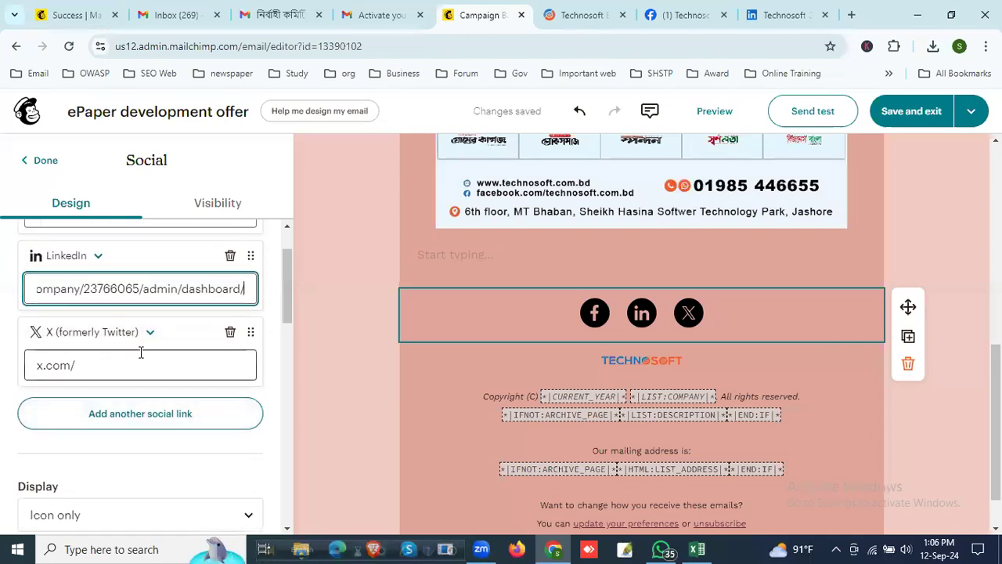
click(150, 333)
scroll(118, 410, down, 3)
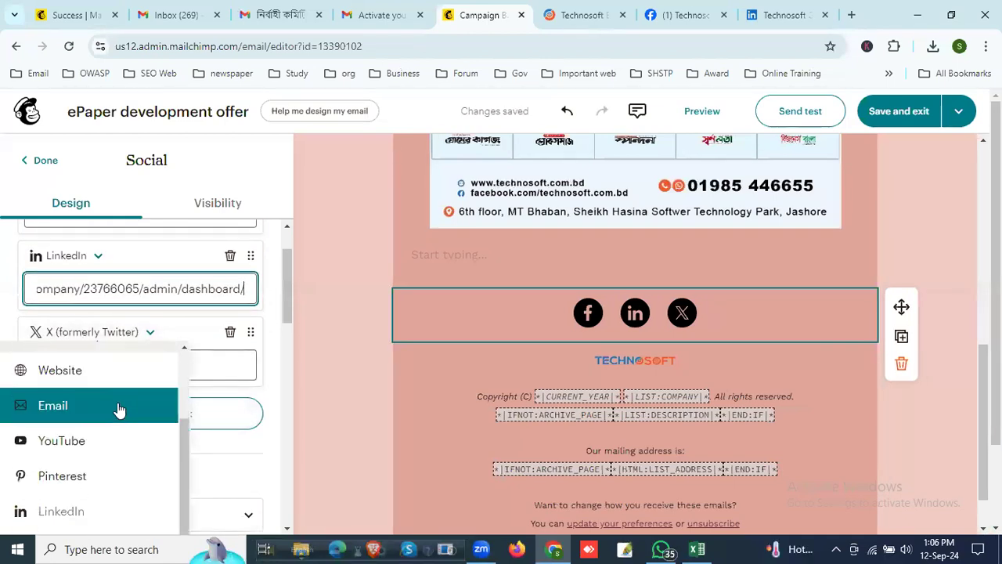
click(100, 369)
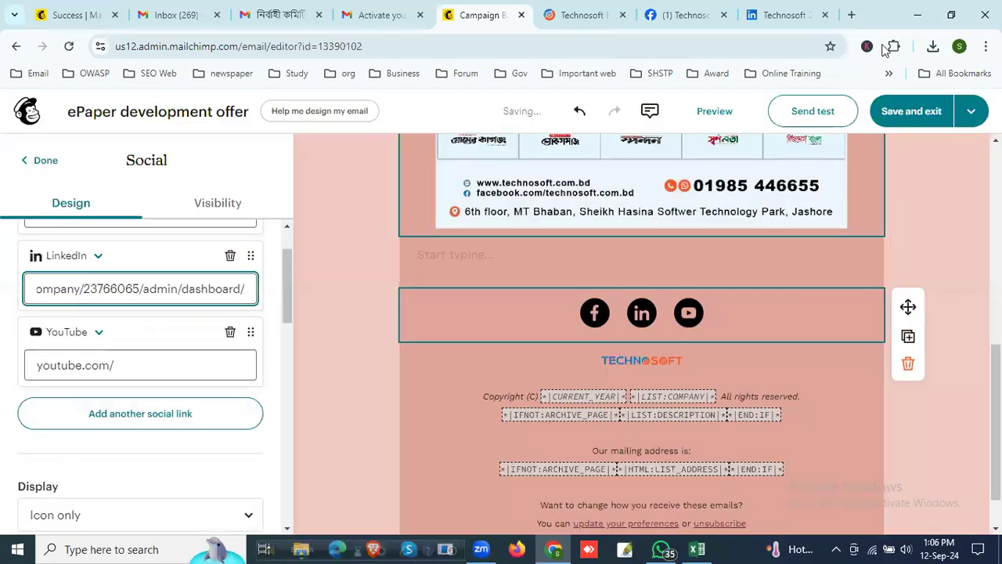
Step: Go to YouTube in a new browser tab and open the signed-in account's own eProshikkhon channel
click(851, 15)
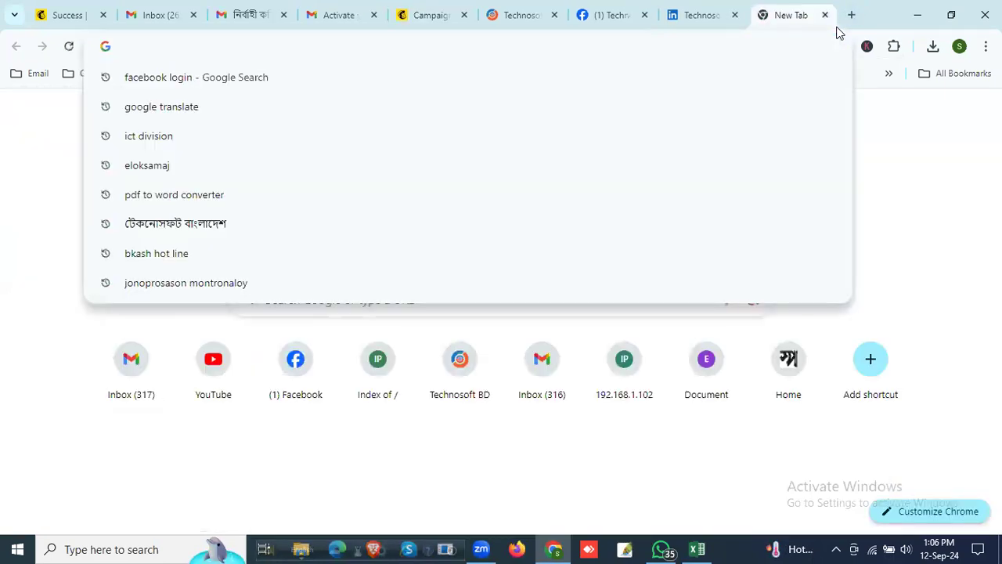
text(you)
key(Return)
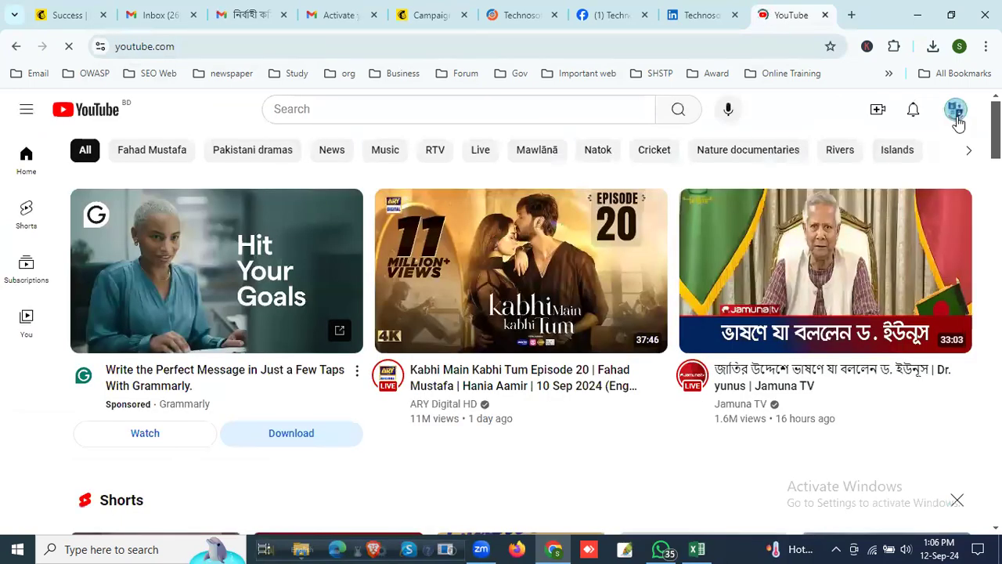
click(957, 111)
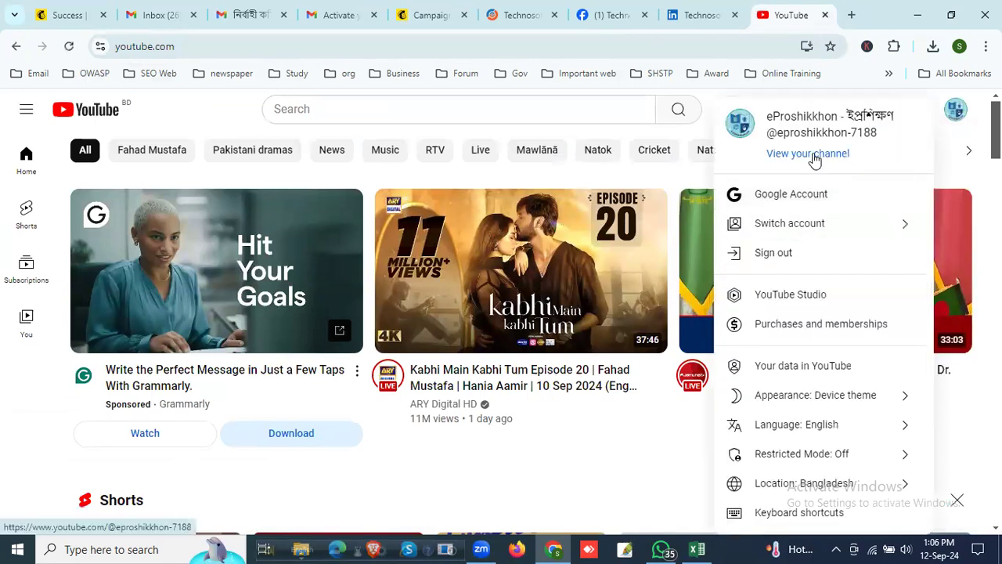
click(813, 156)
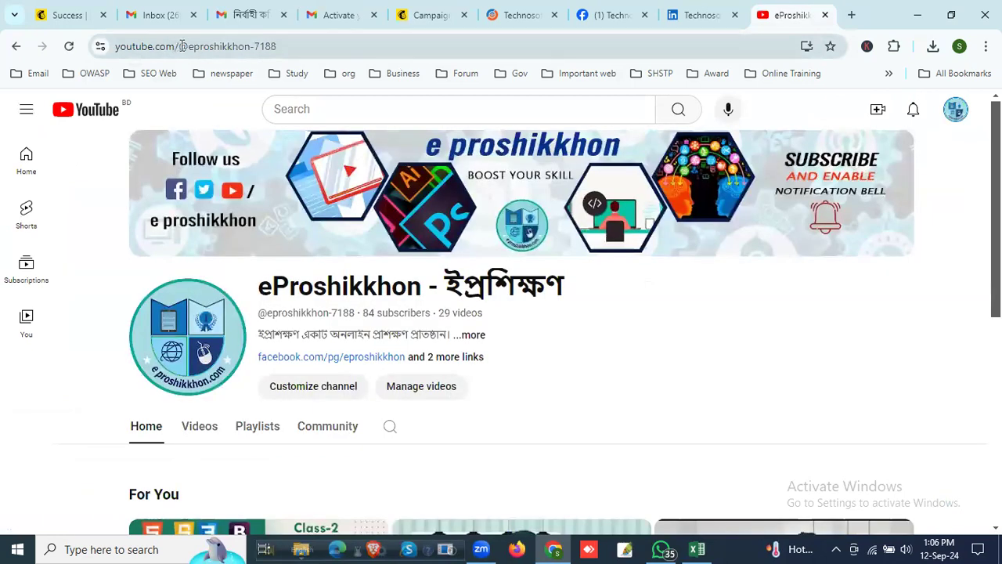
drag(180, 45, 276, 45)
key(ctrl+c)
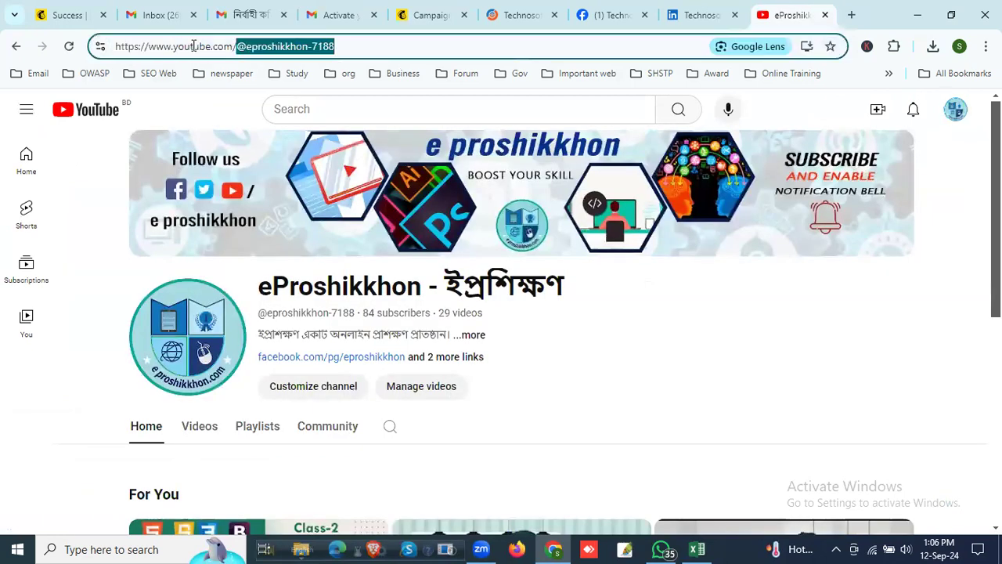
click(434, 14)
click(148, 370)
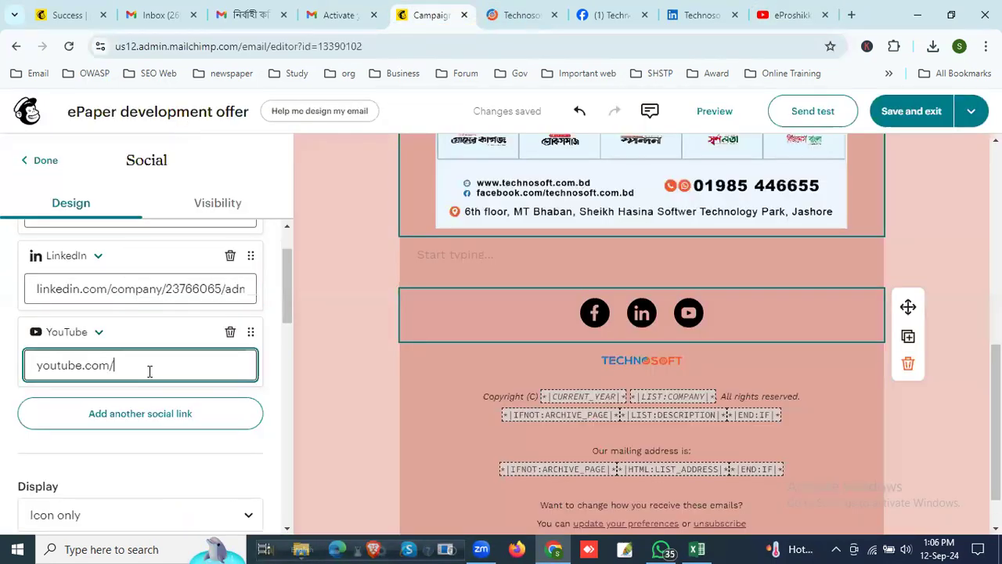
key(ctrl+v)
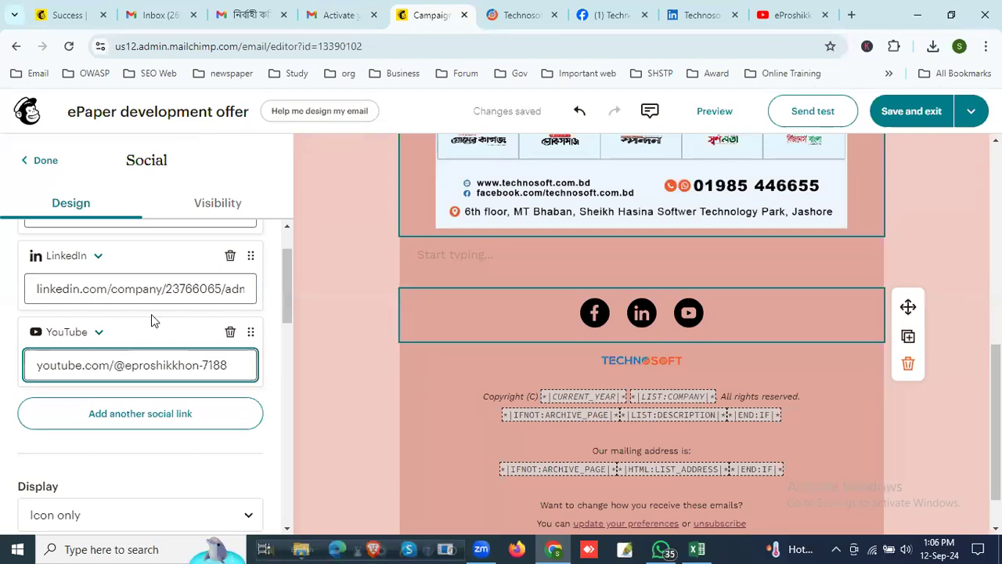
scroll(151, 314, up, 1)
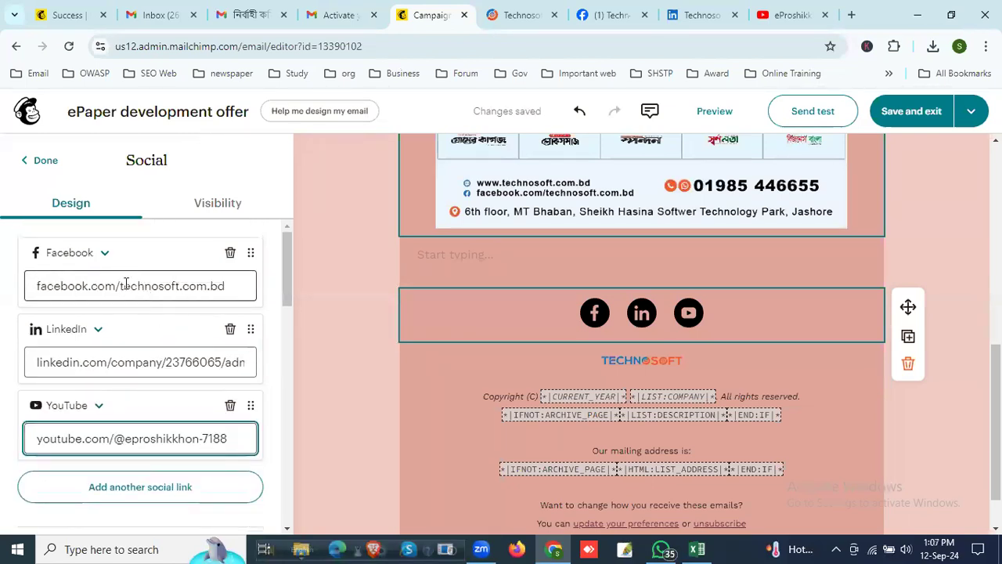
click(595, 14)
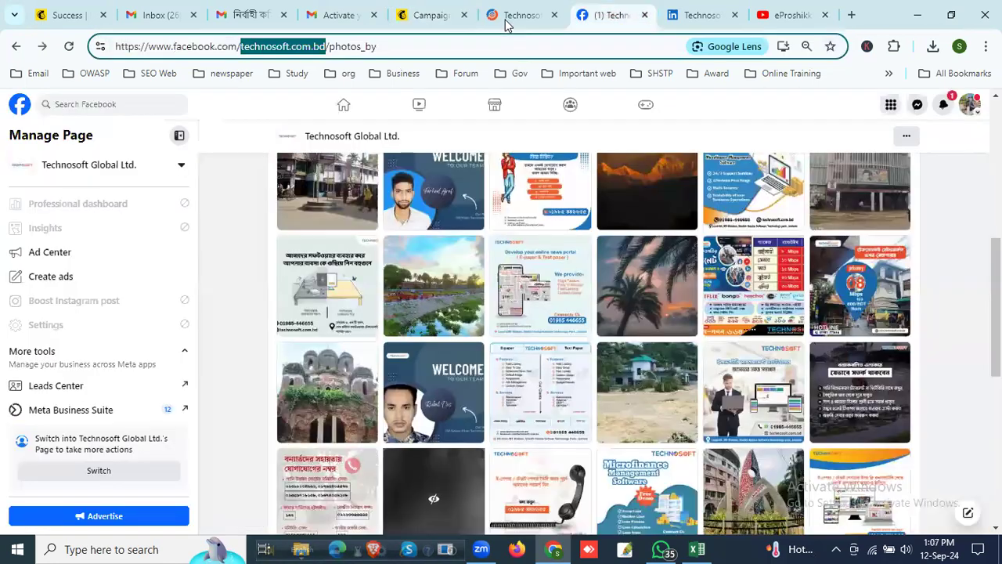
click(358, 46)
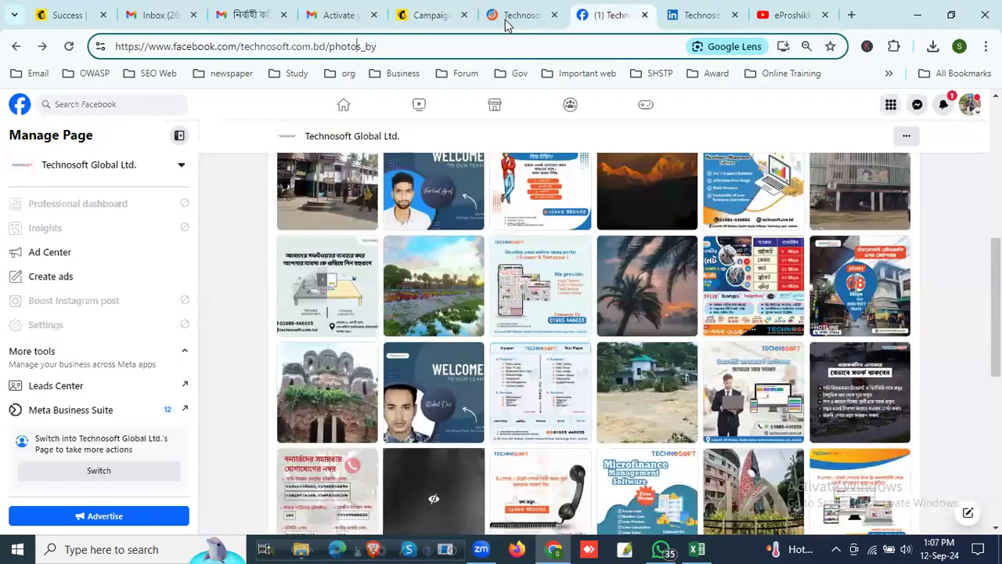
click(355, 111)
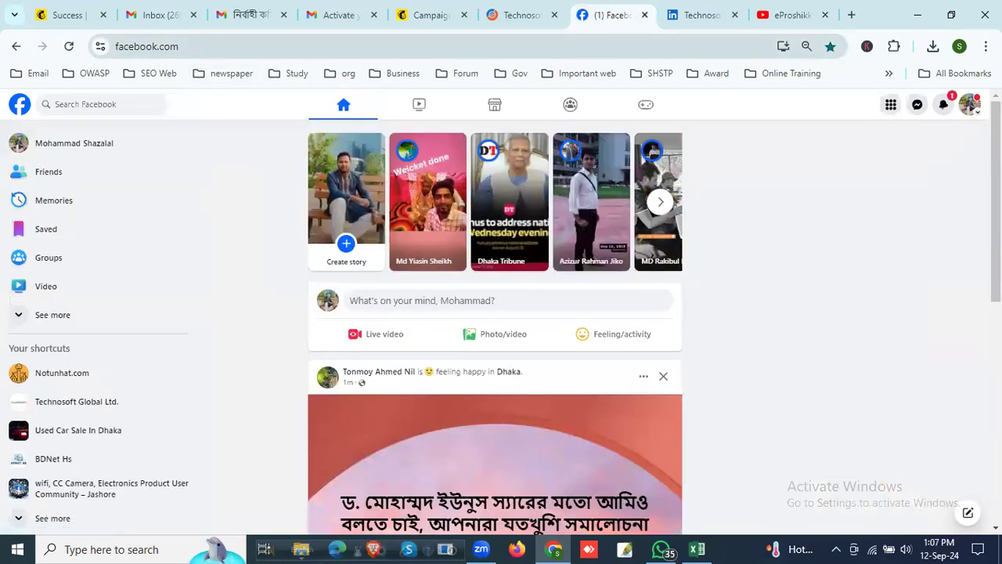
click(917, 14)
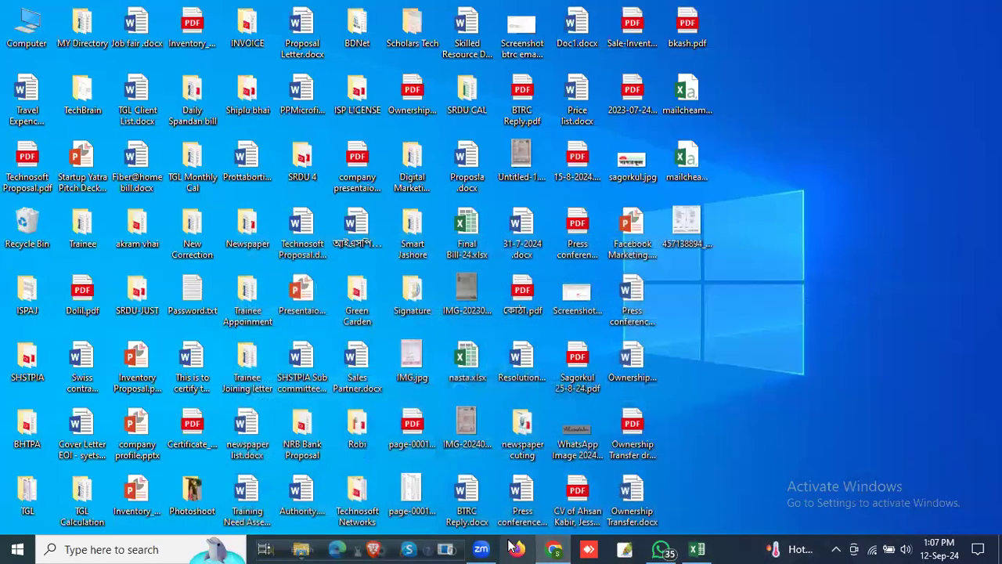
click(556, 549)
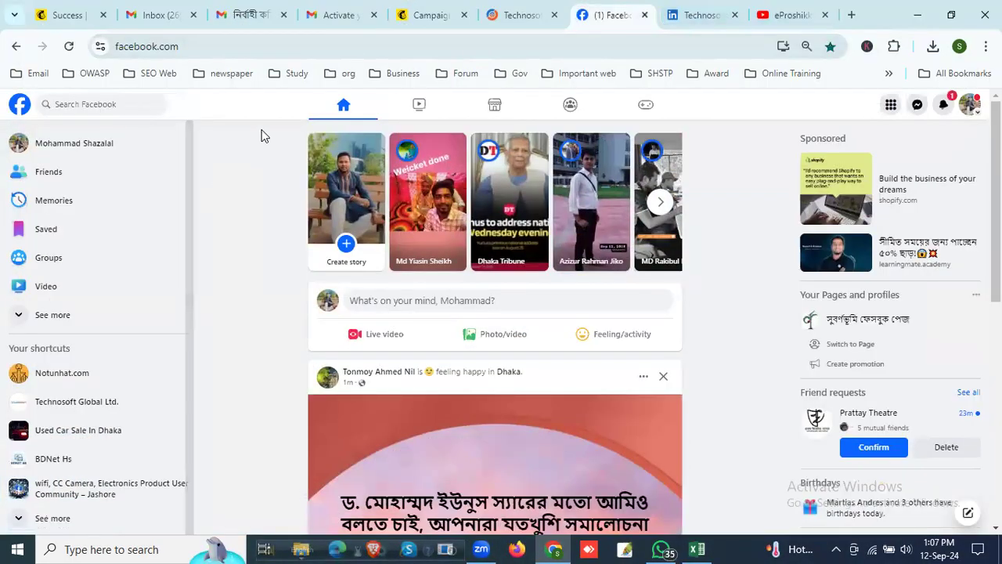
click(437, 14)
Step: Delete the default copyright, mailing address and subscription preferences text from the email's footer text block
scroll(251, 423, down, 2)
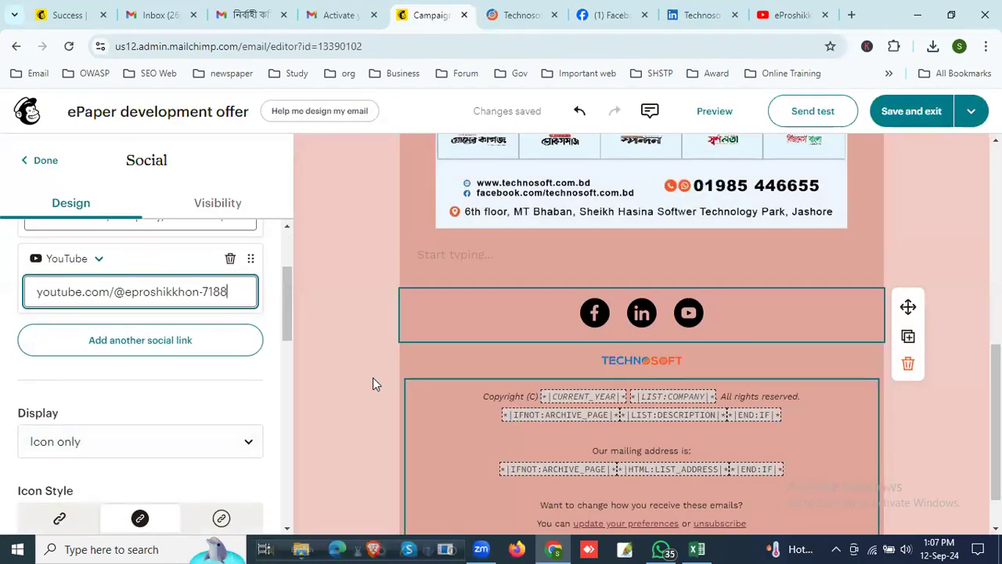
scroll(157, 399, down, 2)
scroll(418, 423, down, 1)
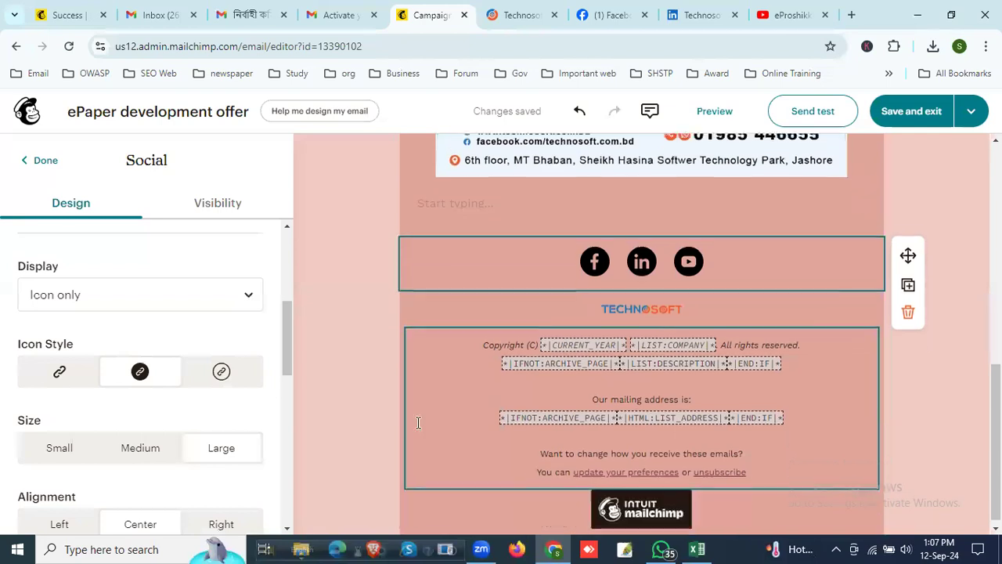
scroll(79, 389, down, 3)
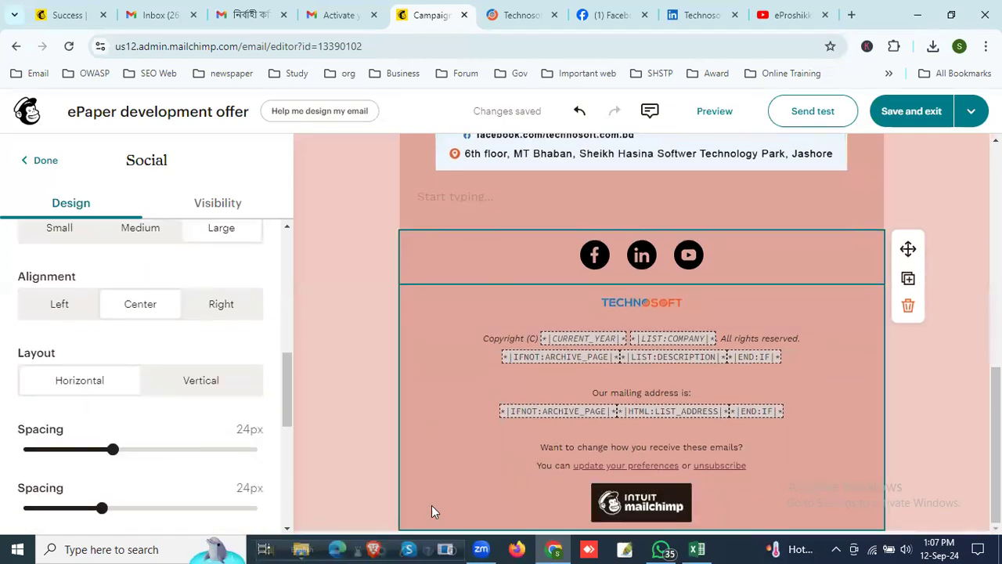
click(748, 466)
drag(748, 467, 432, 338)
key(BackSpace)
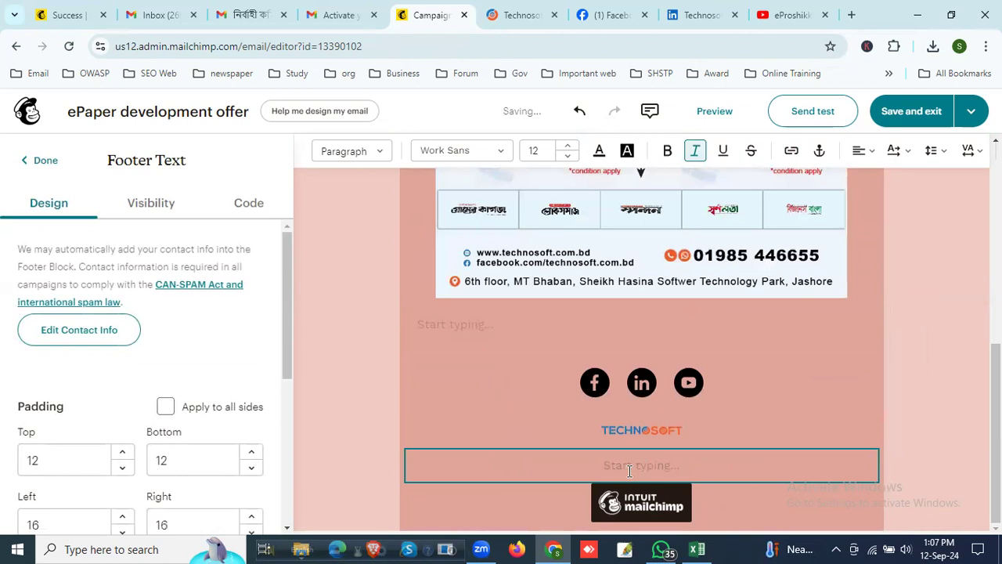
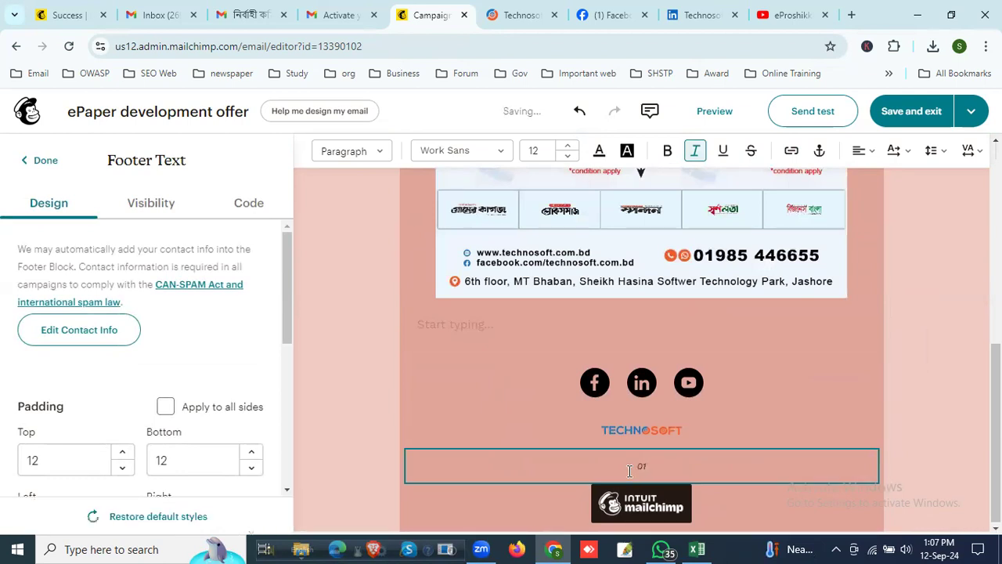
Step: Enter the company's phone number, contact e-mail address and "IT Park", separated by commas, as the footer text
text(, IT )
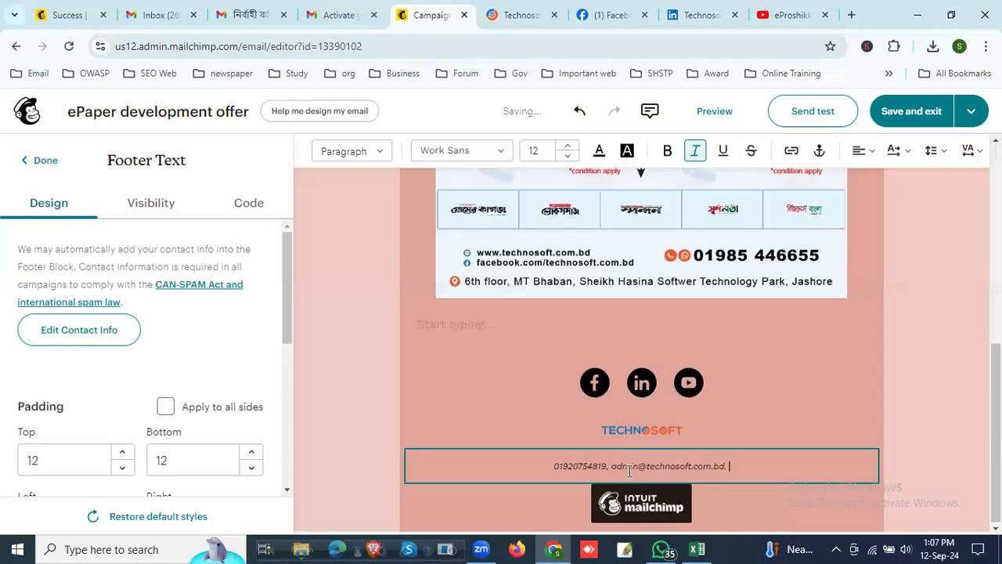
text(Park)
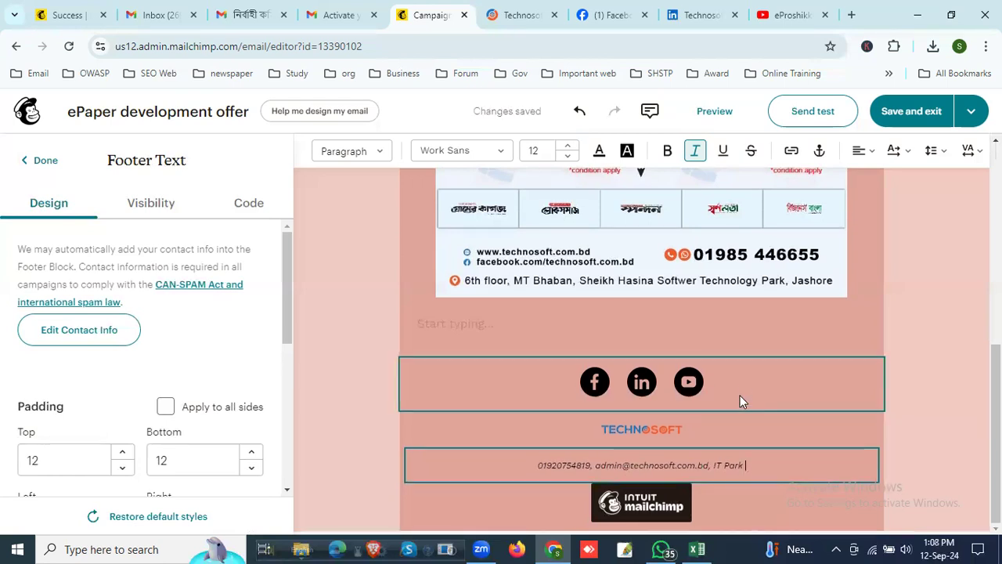
Step: Look over the finished email design, then save it and exit the editor to the campaign overview
scroll(754, 415, up, 10)
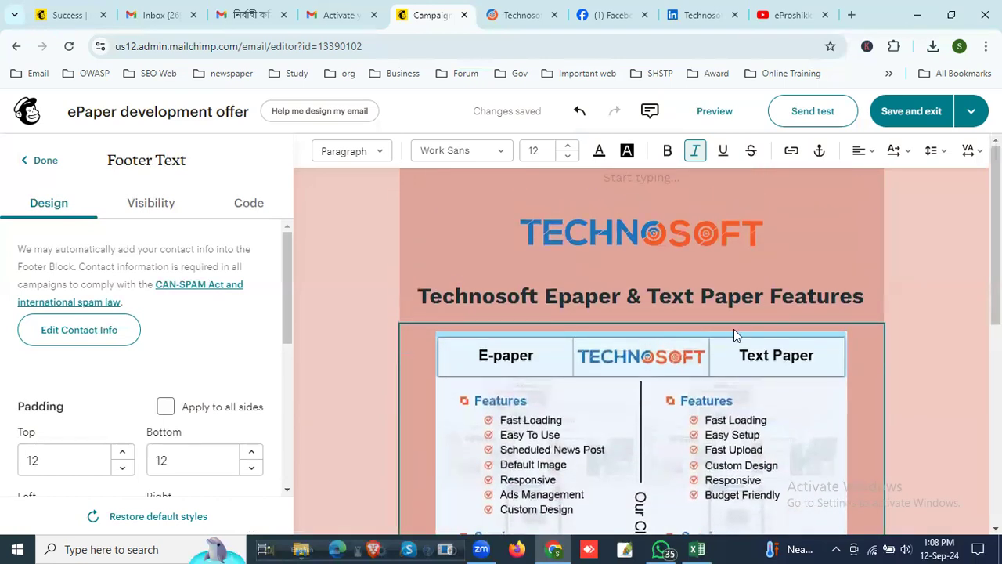
scroll(734, 329, down, 10)
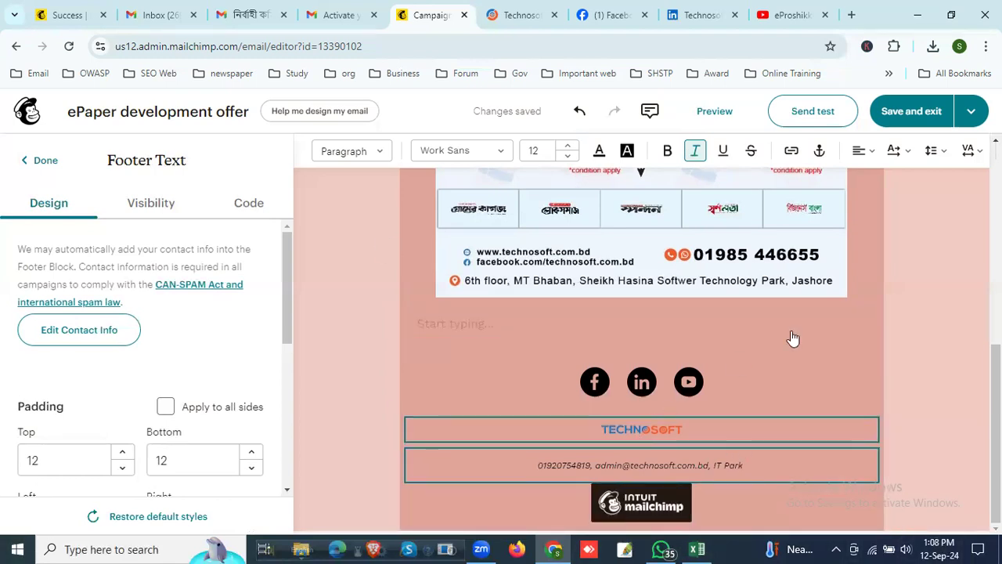
scroll(808, 328, up, 2)
scroll(839, 434, down, 2)
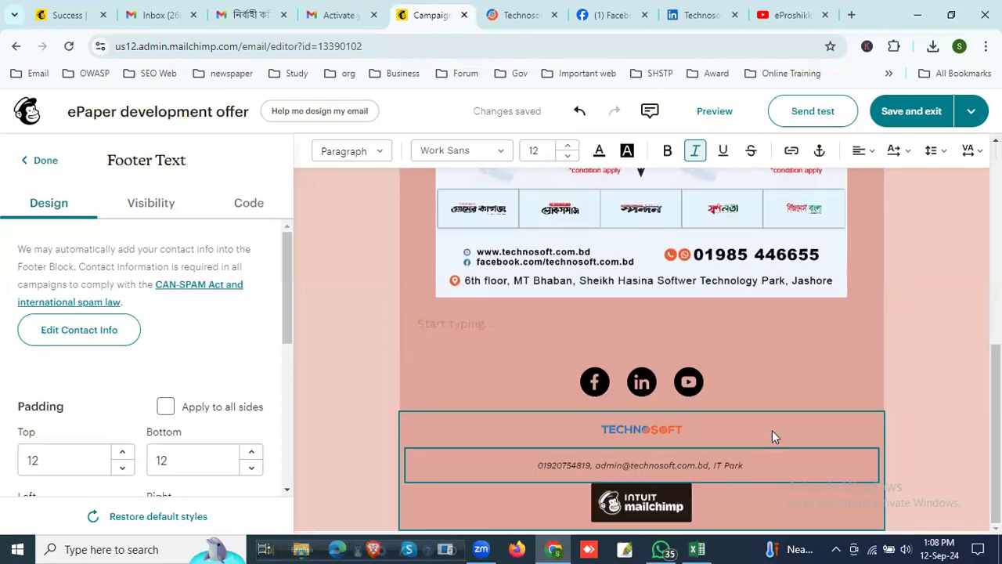
click(826, 468)
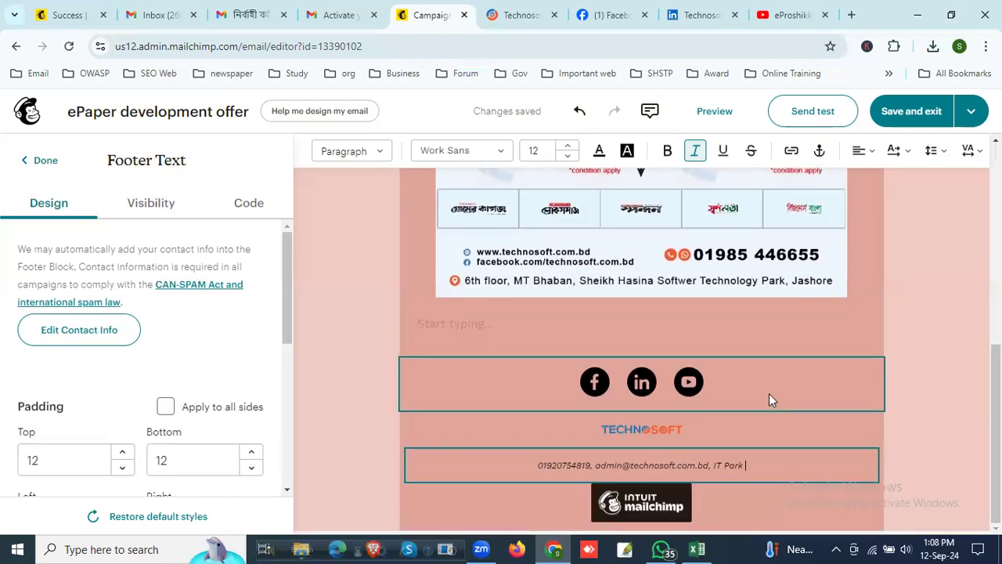
scroll(770, 400, up, 10)
click(909, 111)
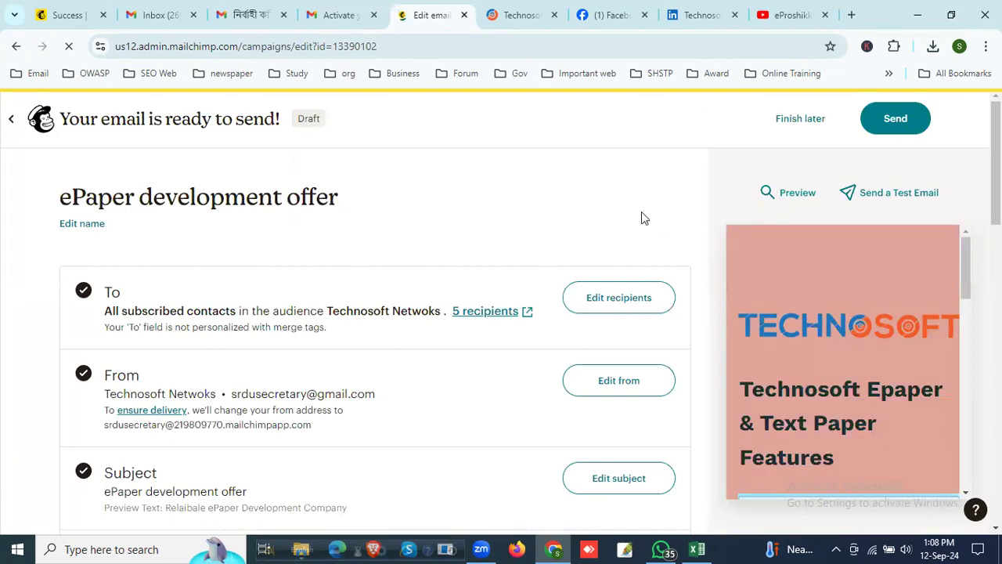
Step: Start a test email for the ePaper development offer campaign and fill in the suggested e-mail address as recipient
scroll(779, 331, down, 5)
scroll(800, 343, down, 3)
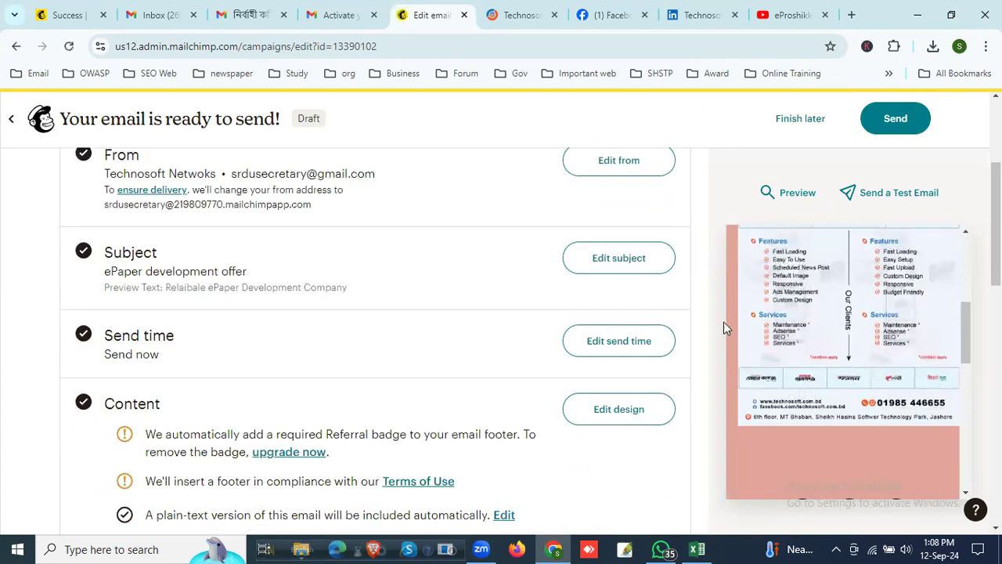
scroll(477, 291, up, 5)
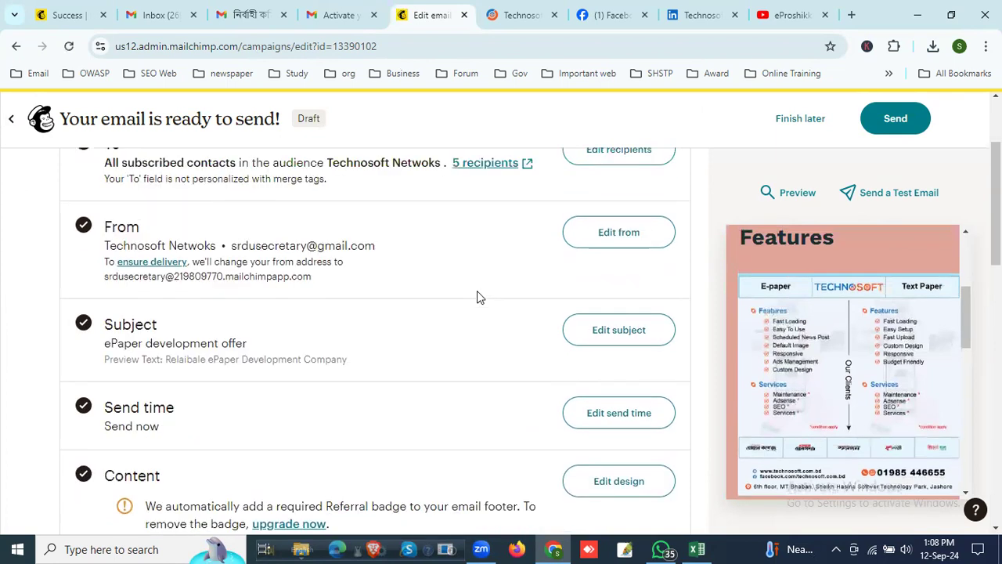
click(902, 200)
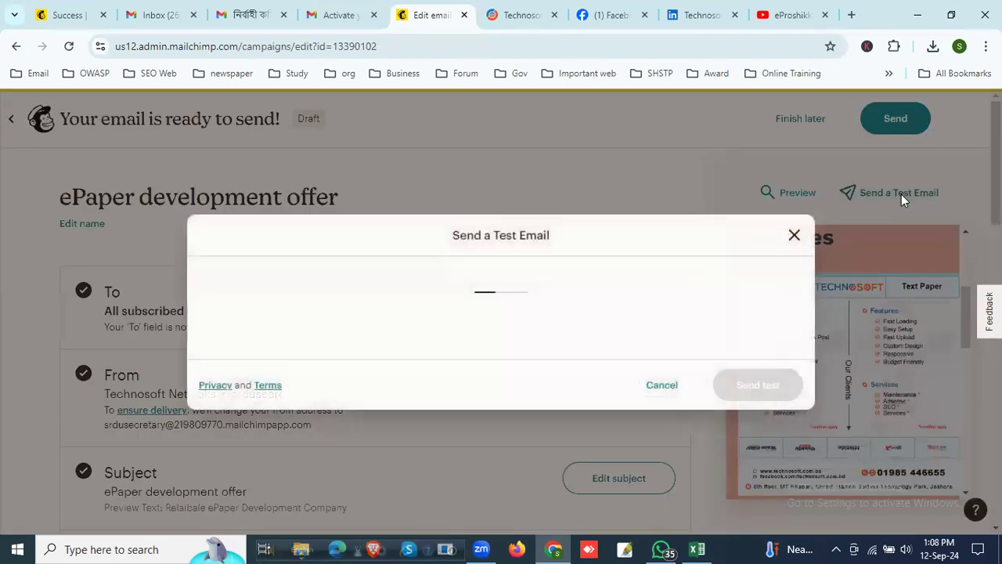
click(409, 228)
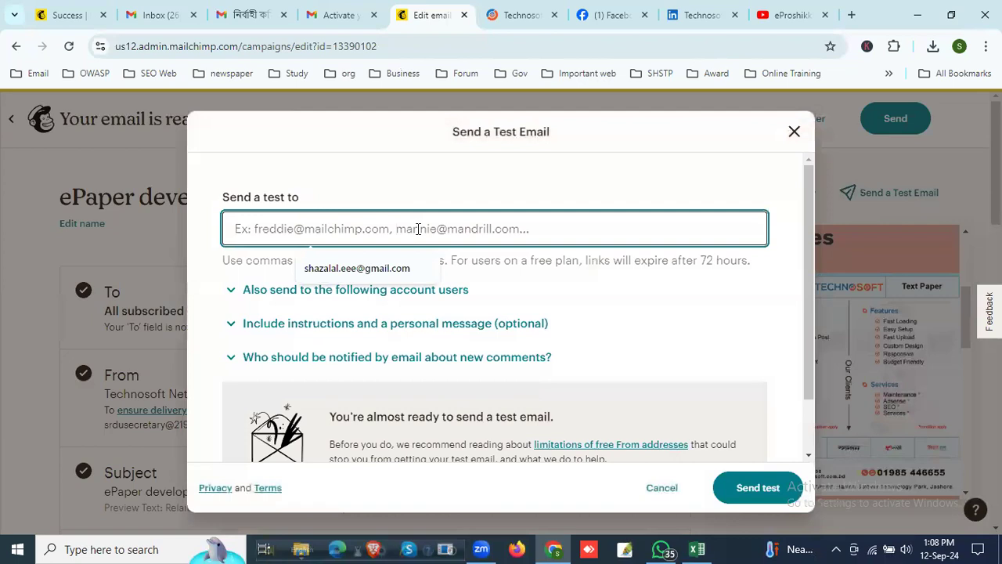
click(394, 269)
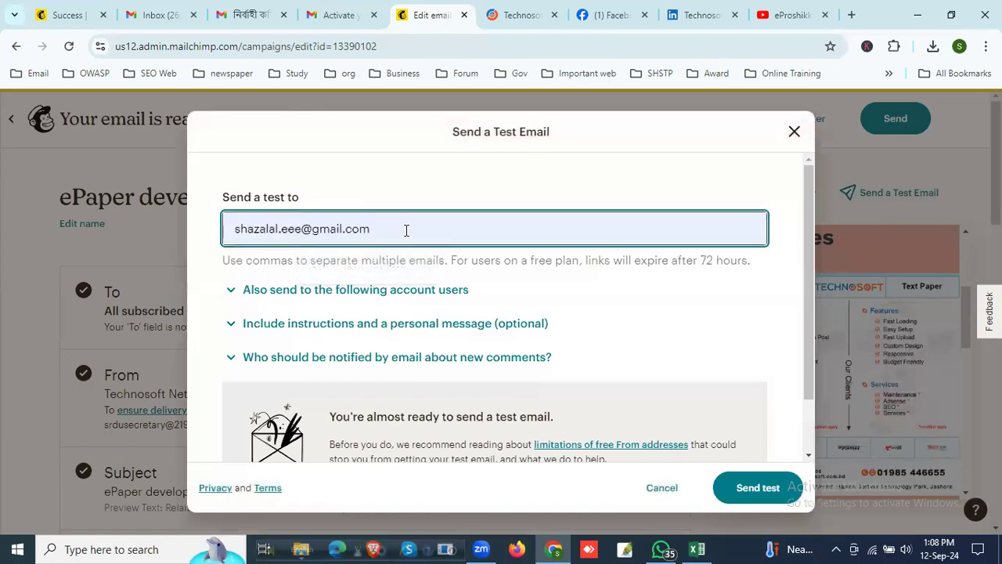
Step: Replace the test recipient with another contact's e-mail address, send the test email and close the dialog
drag(375, 228, 204, 234)
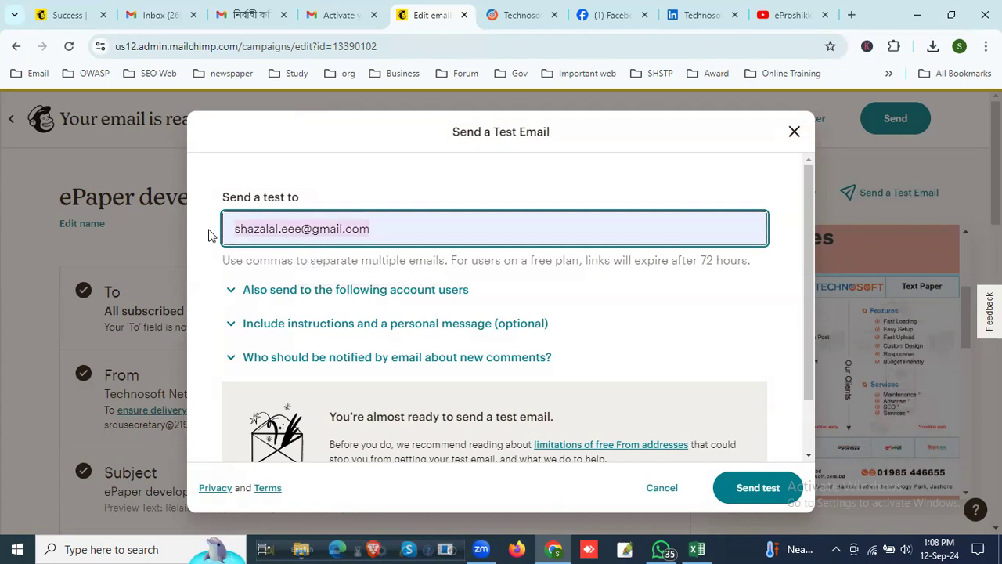
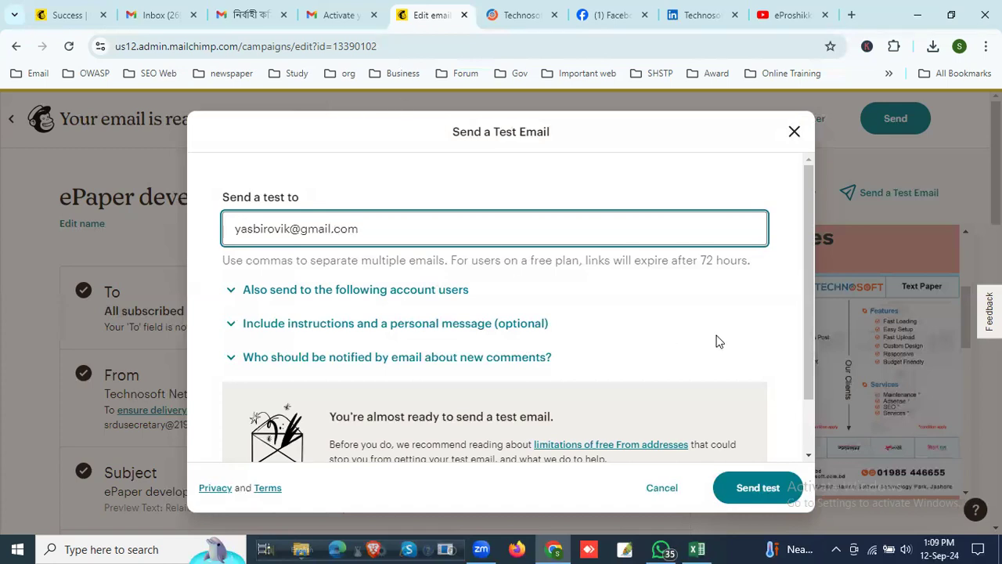
click(758, 489)
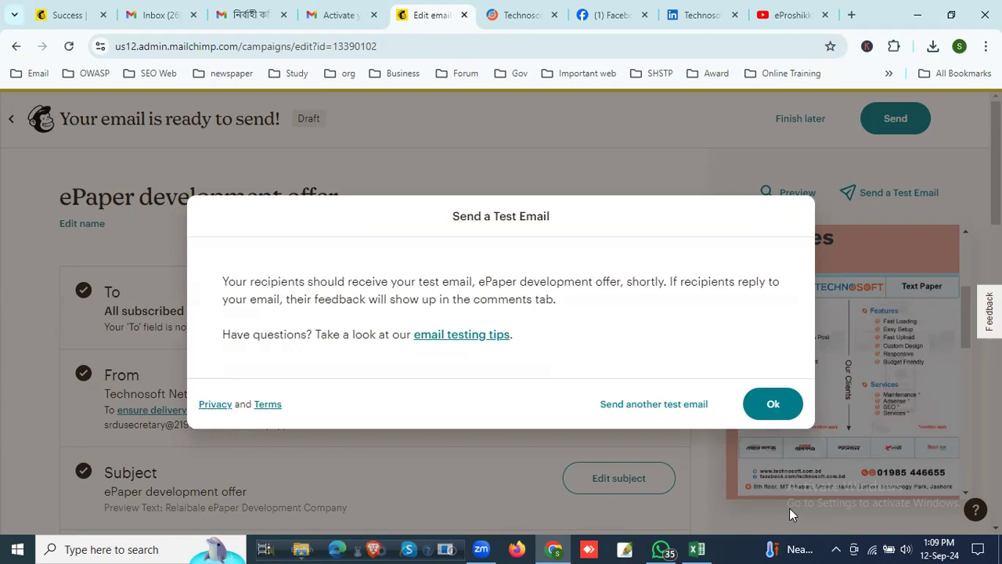
click(771, 405)
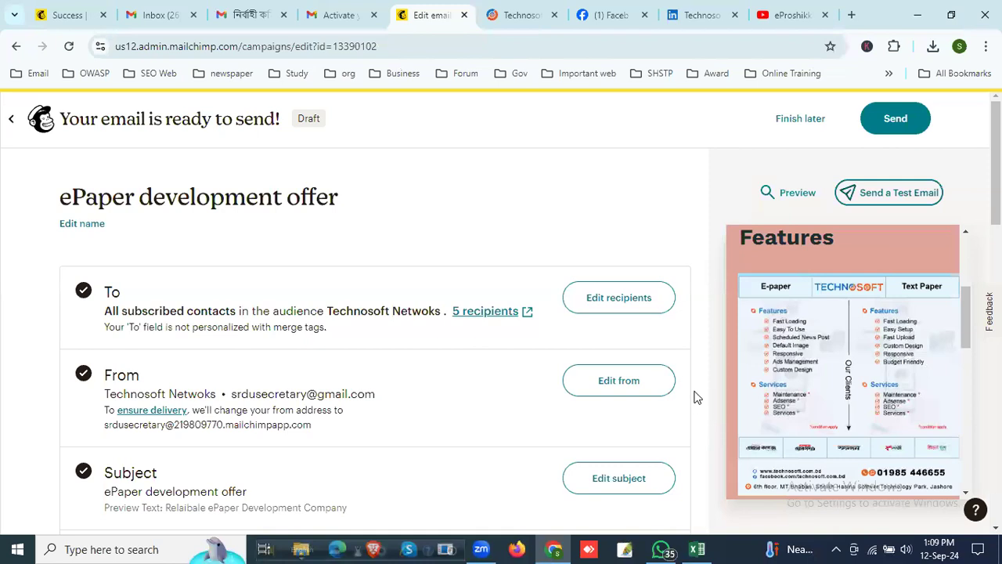
Step: Review the campaign's recipient, sender, subject and content settings together with the email preview
scroll(818, 369, down, 5)
scroll(814, 372, down, 2)
scroll(787, 365, up, 8)
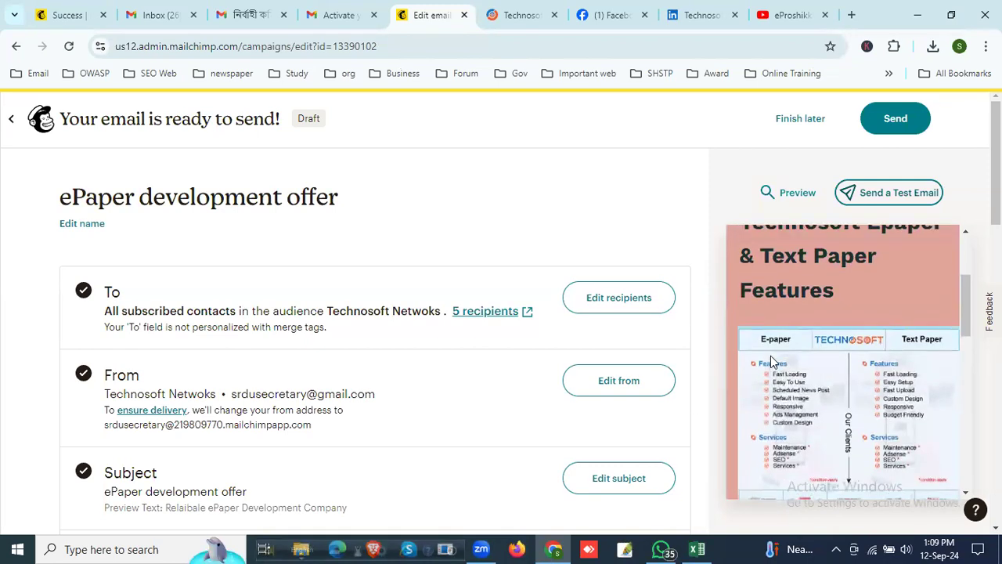
scroll(771, 362, up, 2)
scroll(771, 355, down, 10)
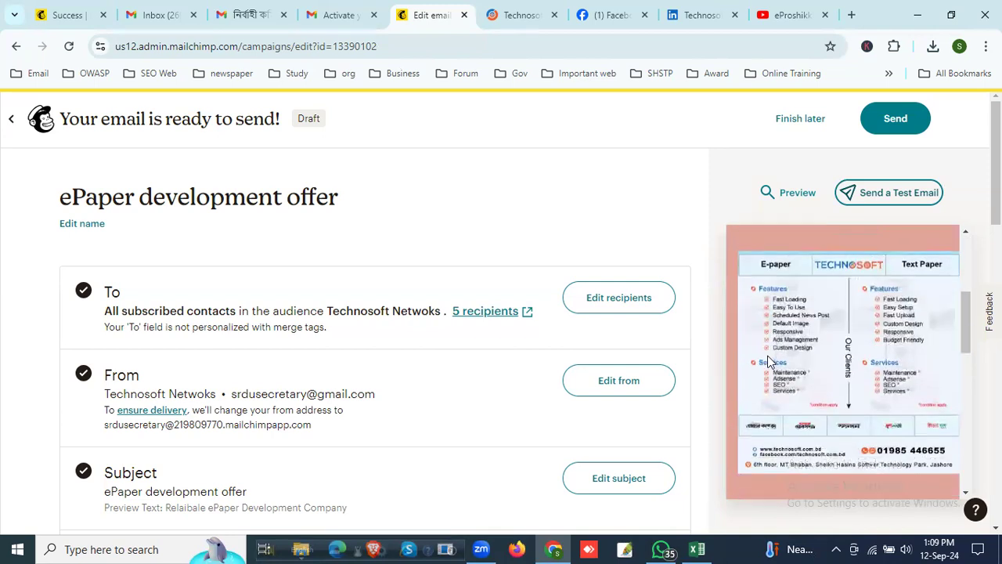
scroll(750, 356, up, 4)
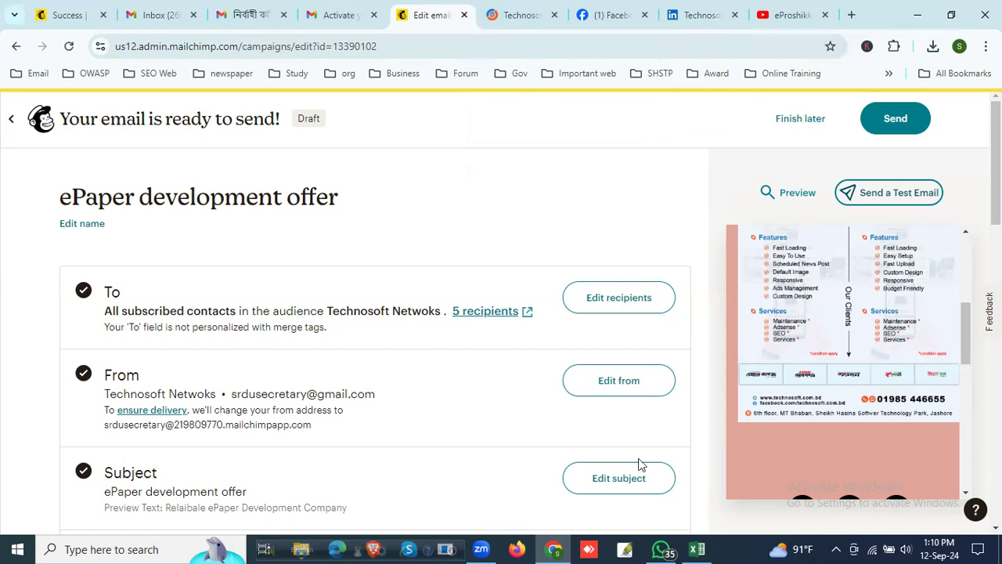
click(591, 133)
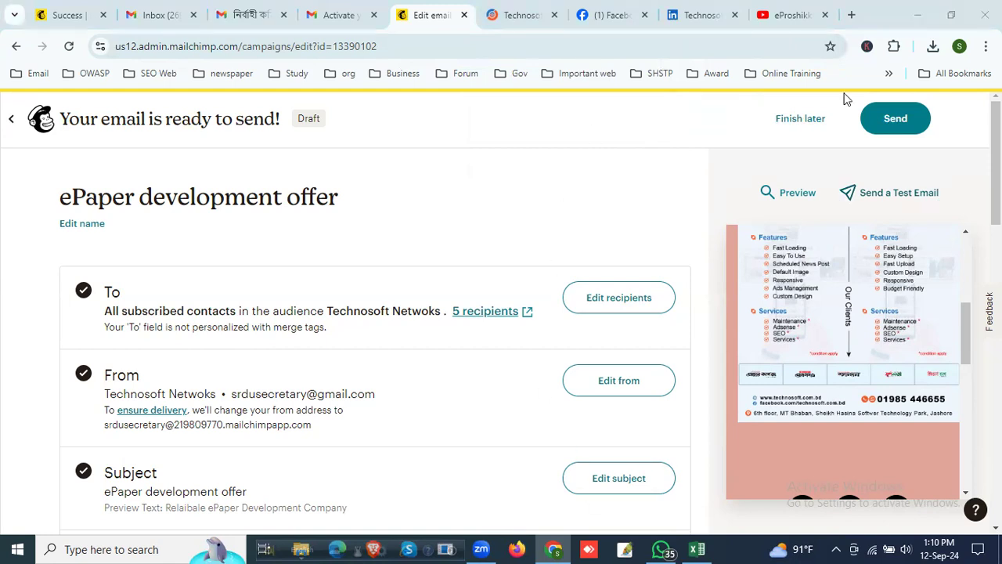